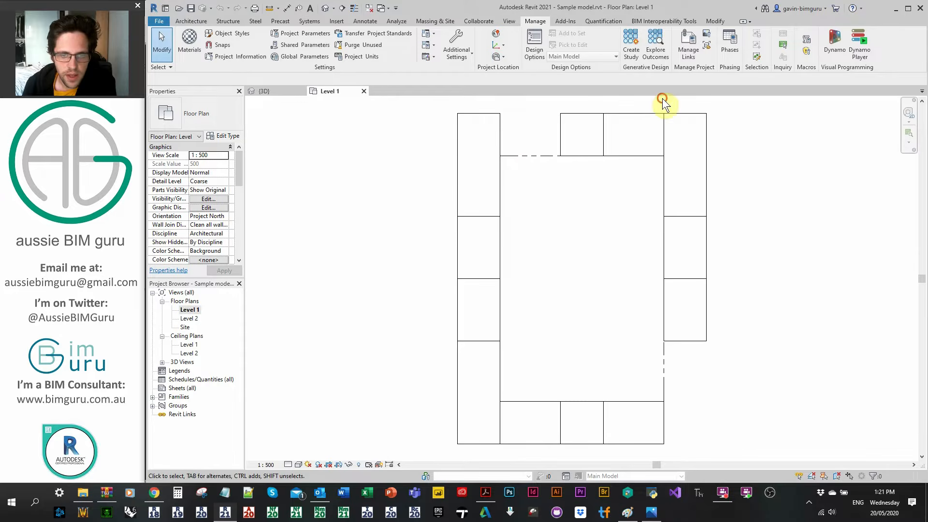
Open the property line boundary's sketch, inspect the lengths of two adjoining sides, and leave the sketch unchanged
left_click(499, 195)
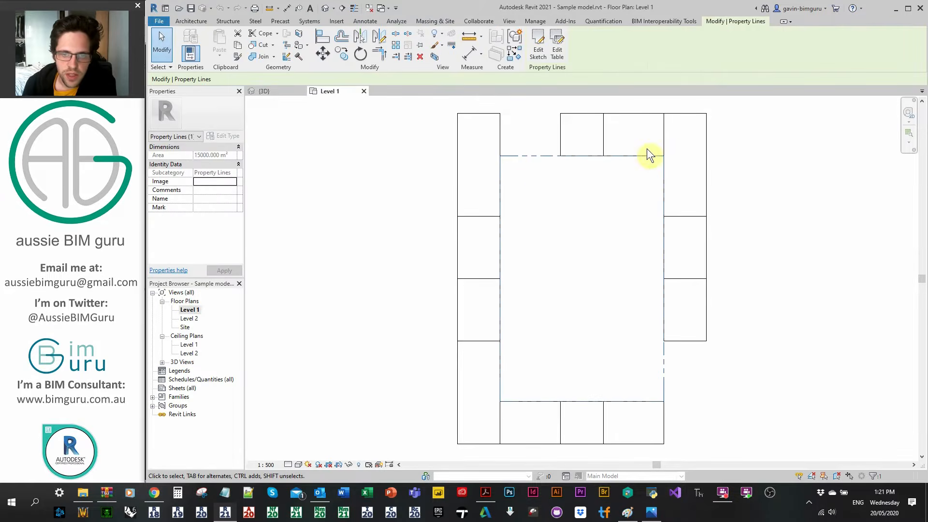
left_click(535, 57)
left_click(499, 215)
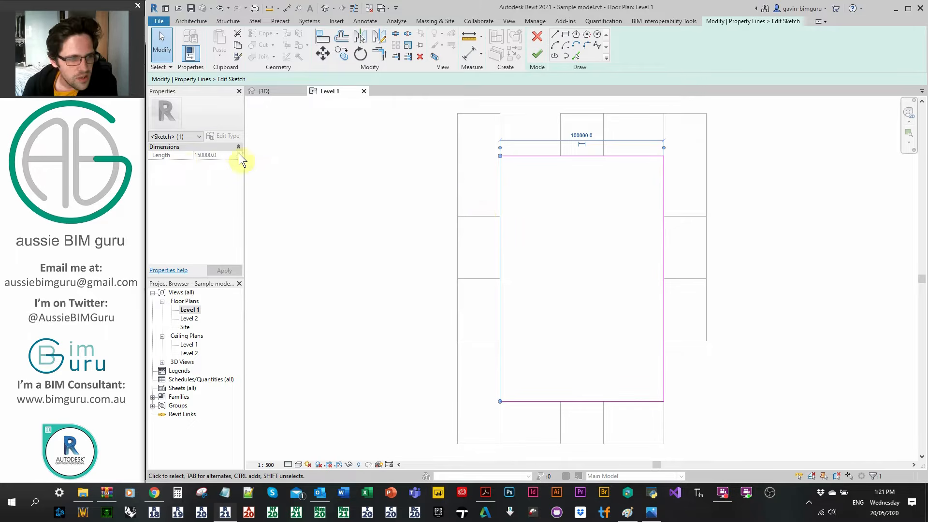
left_click(561, 155)
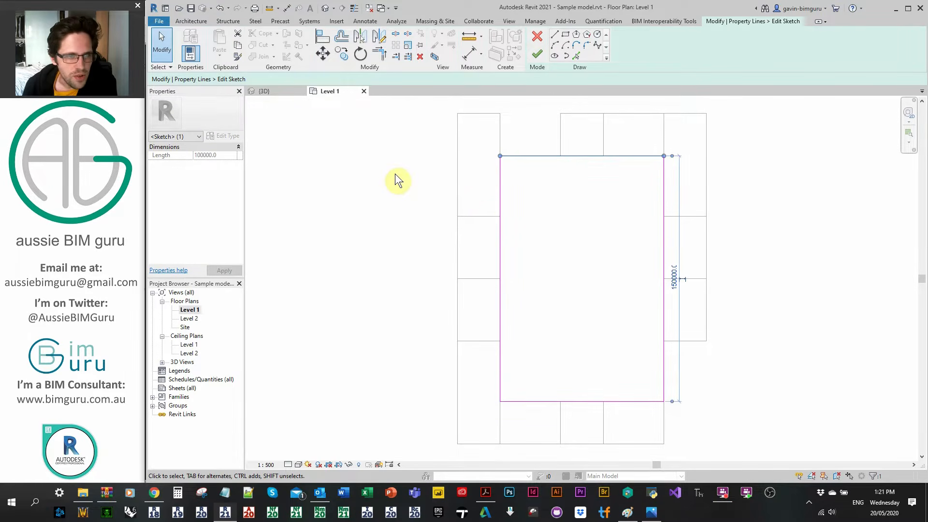
left_click(537, 55)
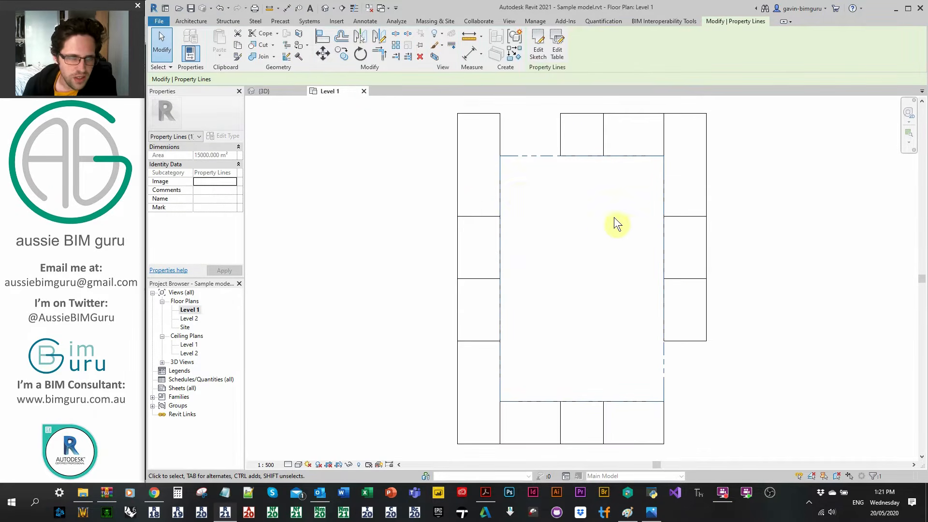
Open the in-place Buildings generic model for editing in the 3D view
left_click(593, 115)
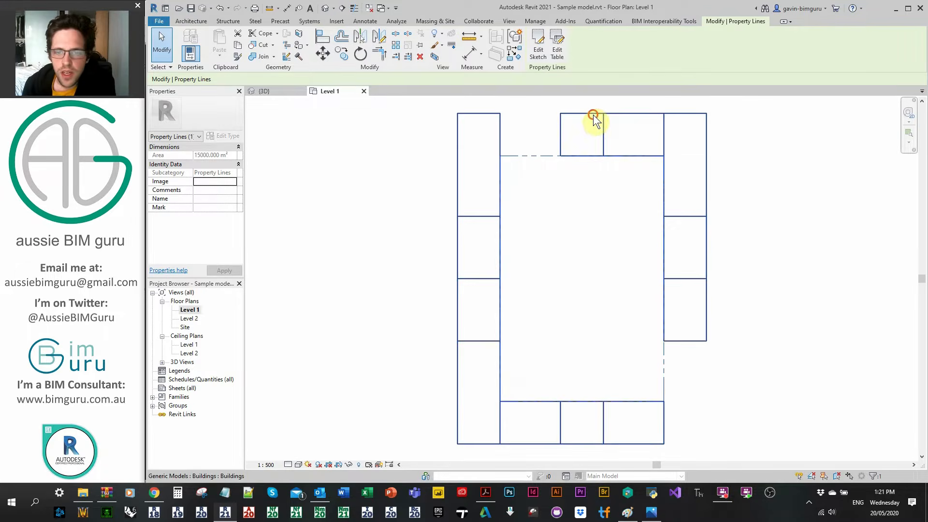
left_click(336, 9)
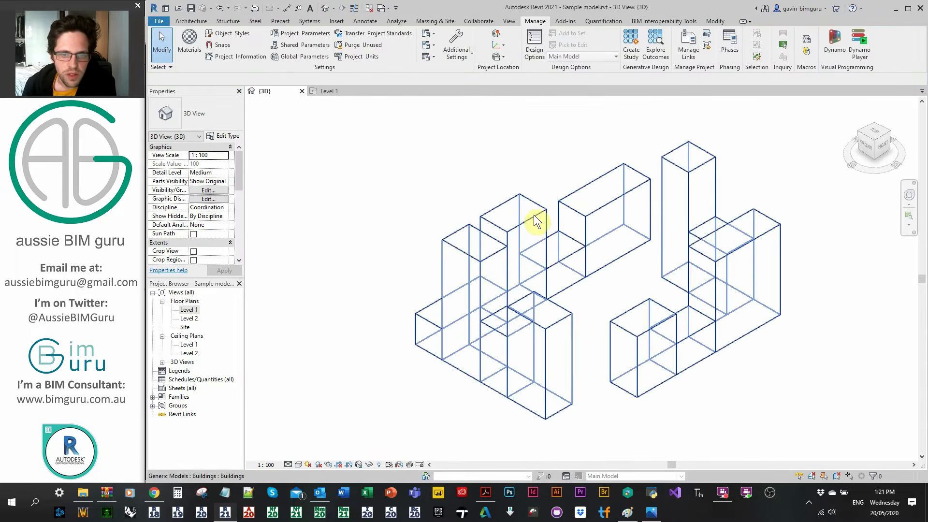
left_click(503, 216)
left_click(545, 35)
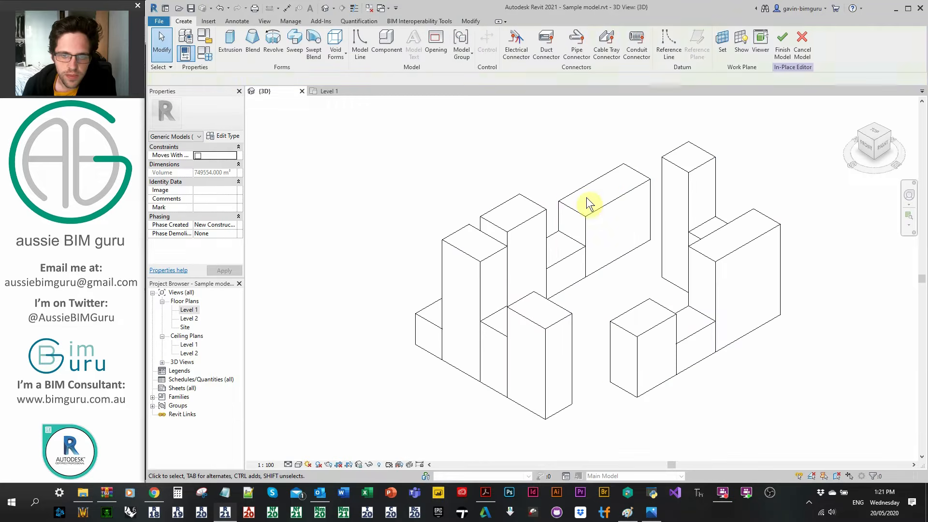
Inspect the start and end heights of several building extrusions and cancel the in-place editing
left_click(607, 213)
key("Escape")
left_click(520, 222)
left_click(442, 272)
left_click(429, 320)
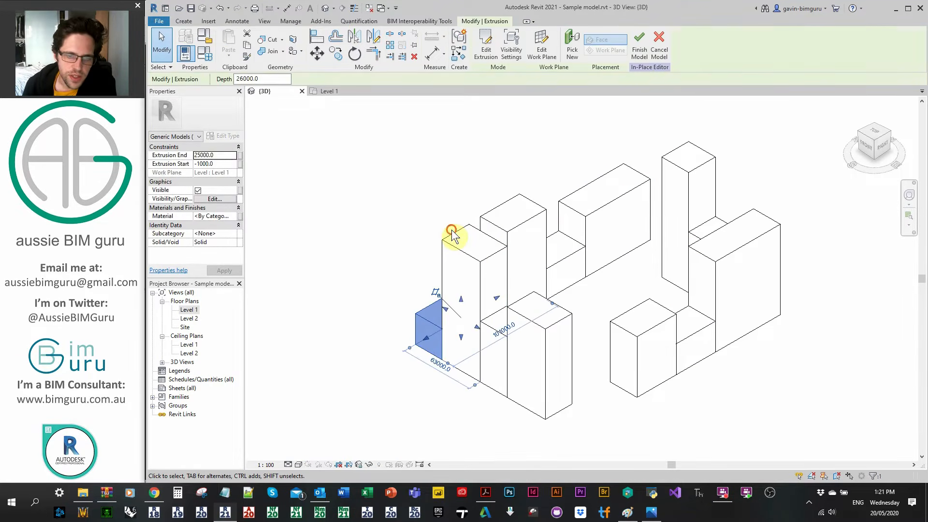
left_click(466, 249)
left_click(527, 321)
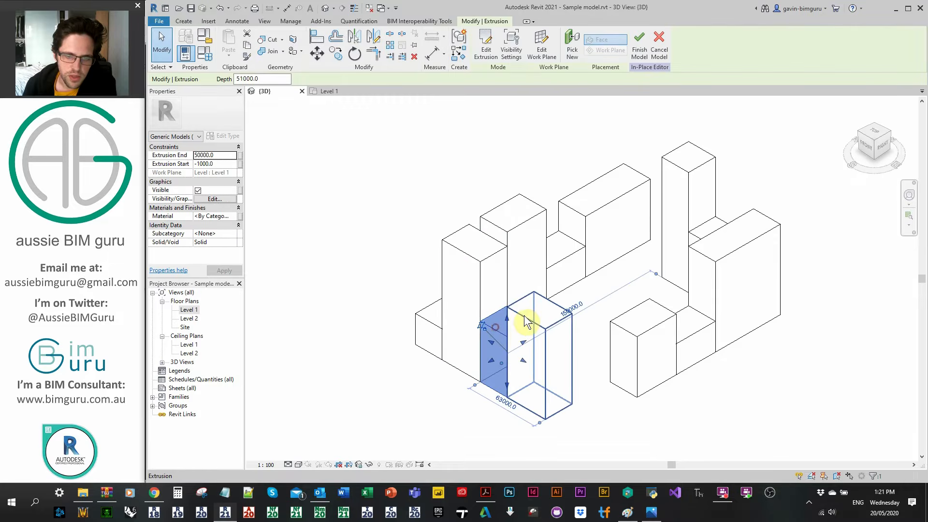
left_click(541, 335)
left_click(650, 328)
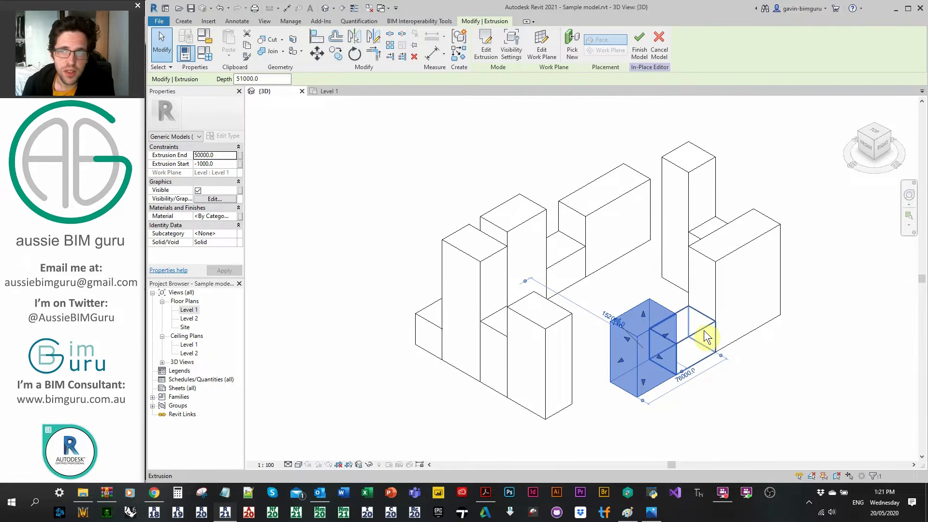
left_click(640, 281)
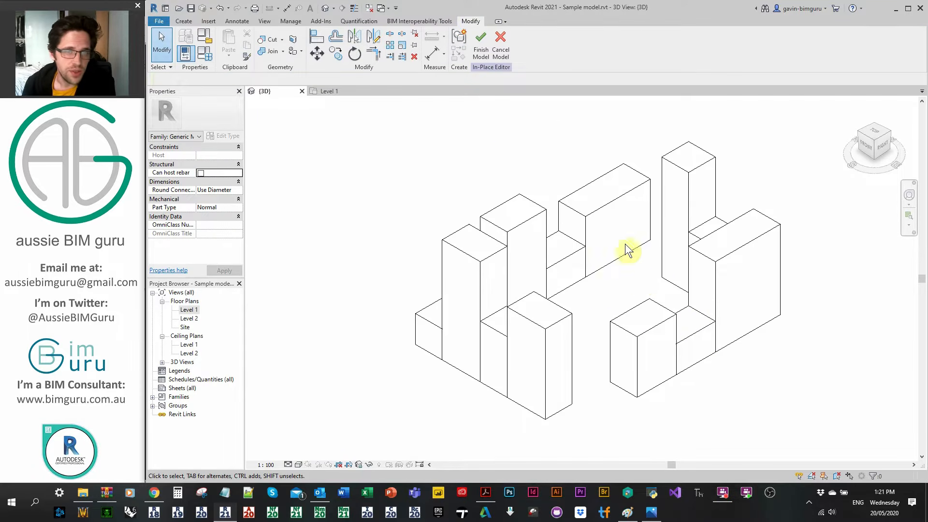
left_click(499, 48)
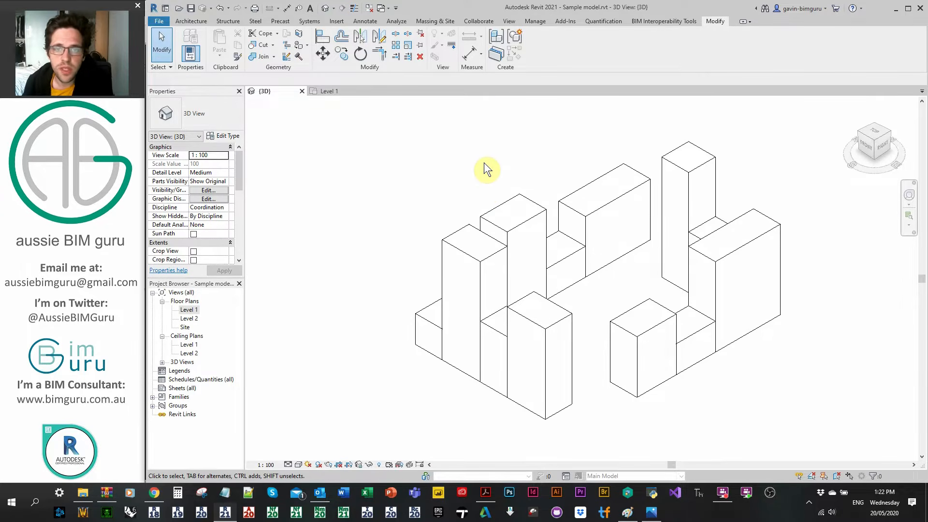
Launch Dynamo, stretch its window across the free screen area, and start a new graph
left_click(534, 21)
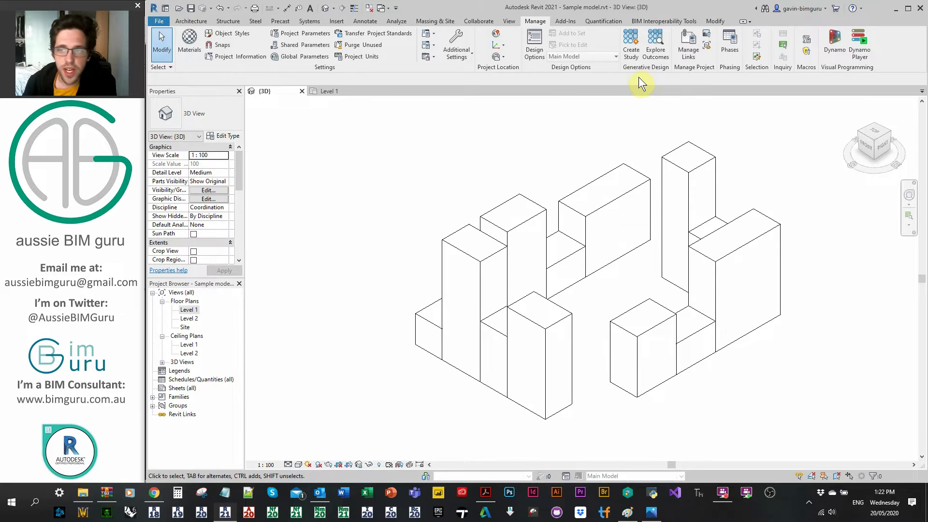
left_click(835, 48)
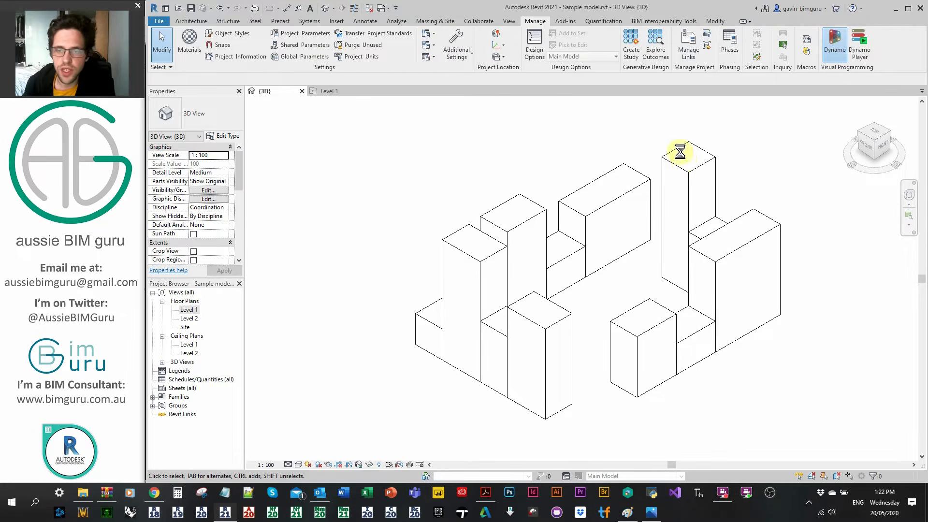
left_click_drag(320, 10, 407, 79)
left_click_drag(114, 170, 284, 162)
left_click_drag(355, 85, 215, 11)
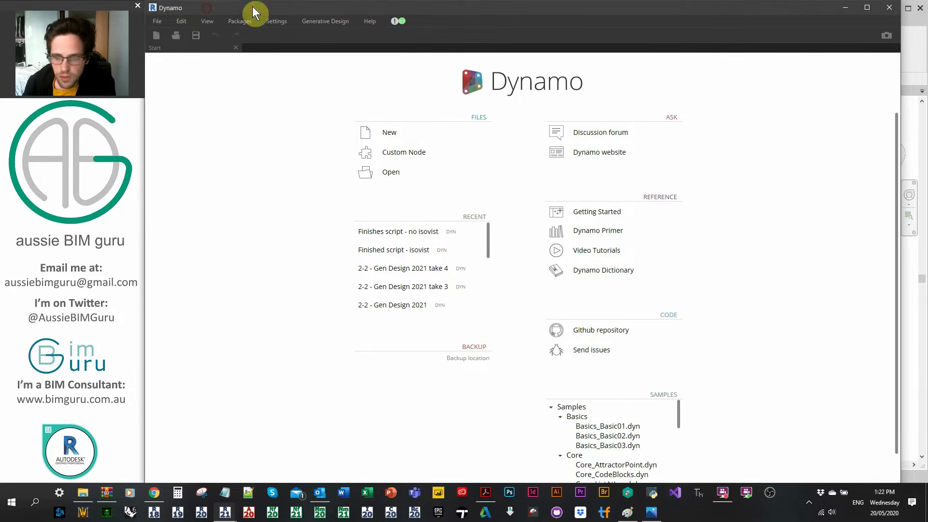
mouse_move(776, 4)
left_mouse_down()
mouse_move(783, 54)
mouse_move(780, 1)
left_mouse_up()
left_click_drag(903, 98, 924, 98)
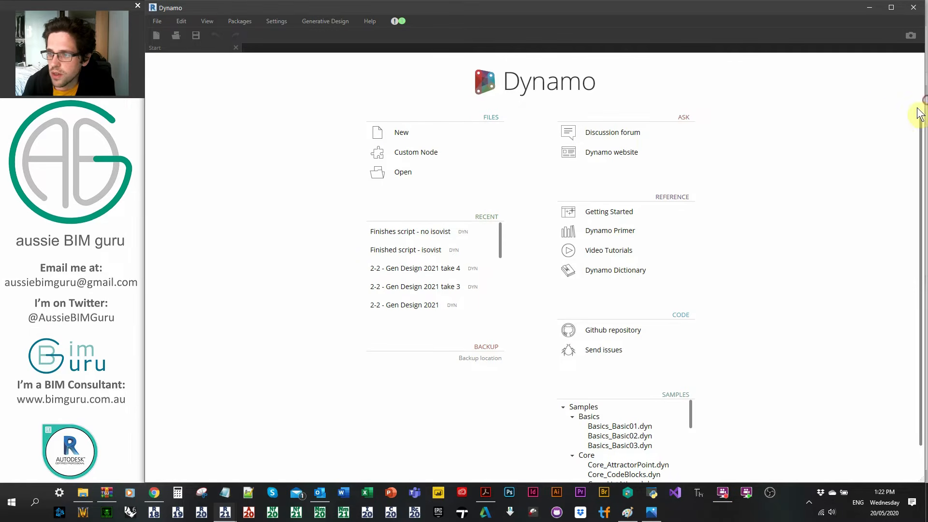
left_click(412, 132)
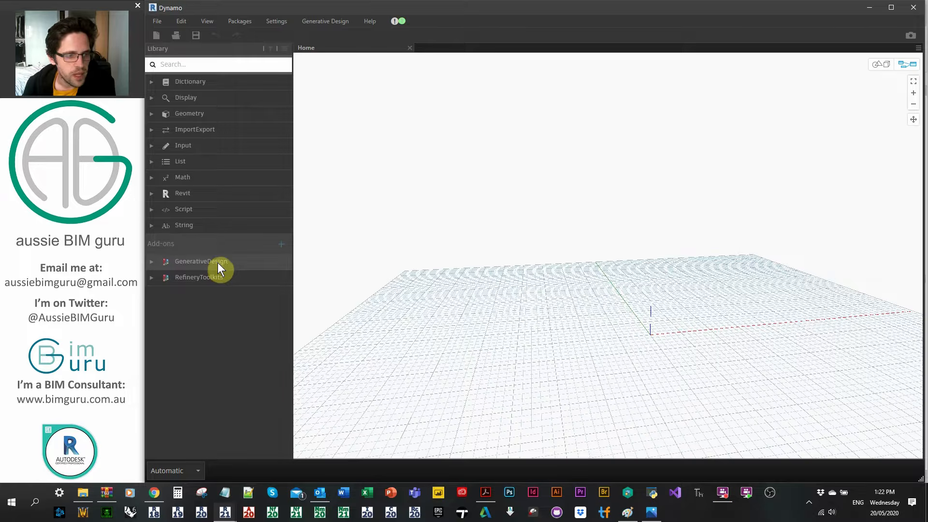
Look up the GenerativeDesign add-on in the library and its GenerativeDesignRevit folder inside the Dynamo Revit 2.5 packages
left_click(203, 262)
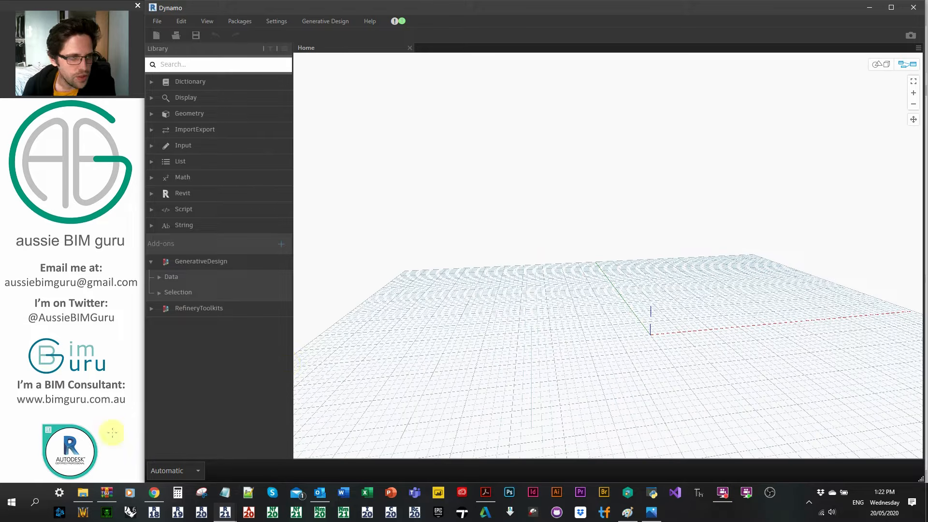
mouse_move(84, 490)
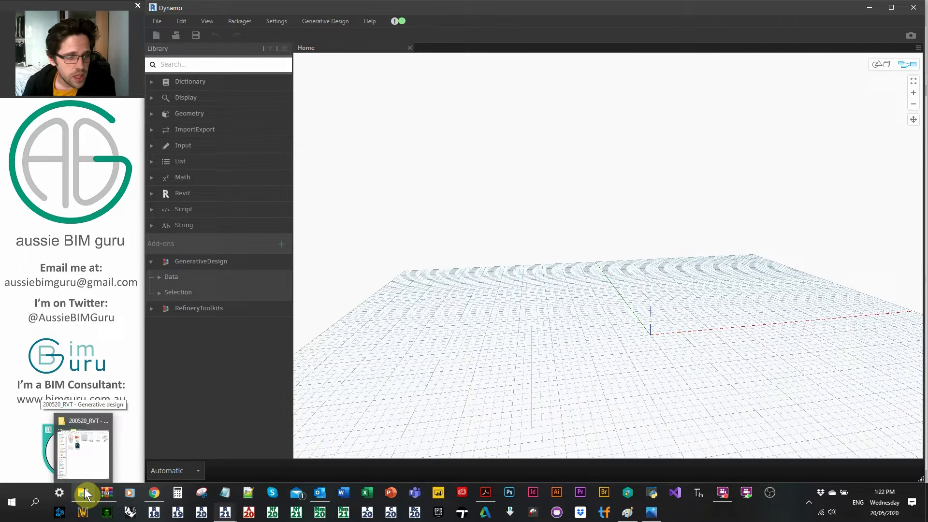
left_click(84, 489)
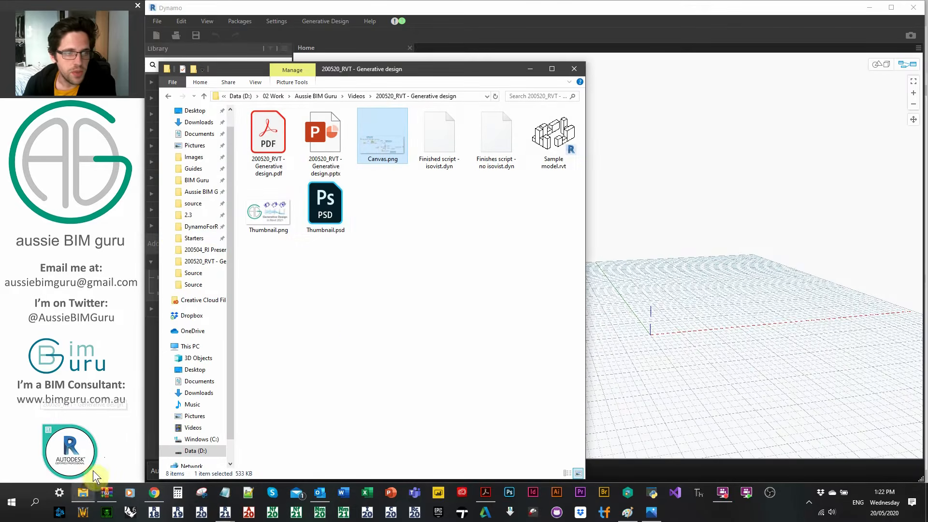
left_click(191, 216)
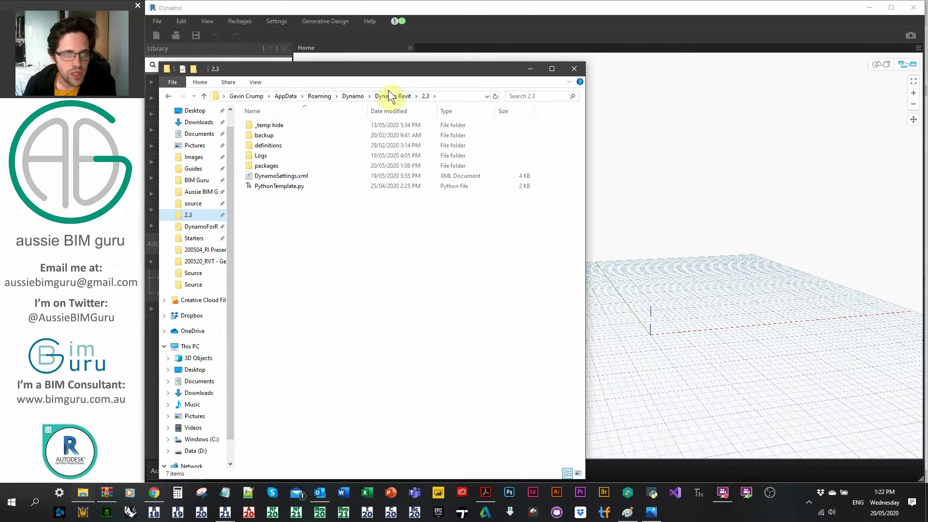
left_click(389, 96)
double_click(299, 145)
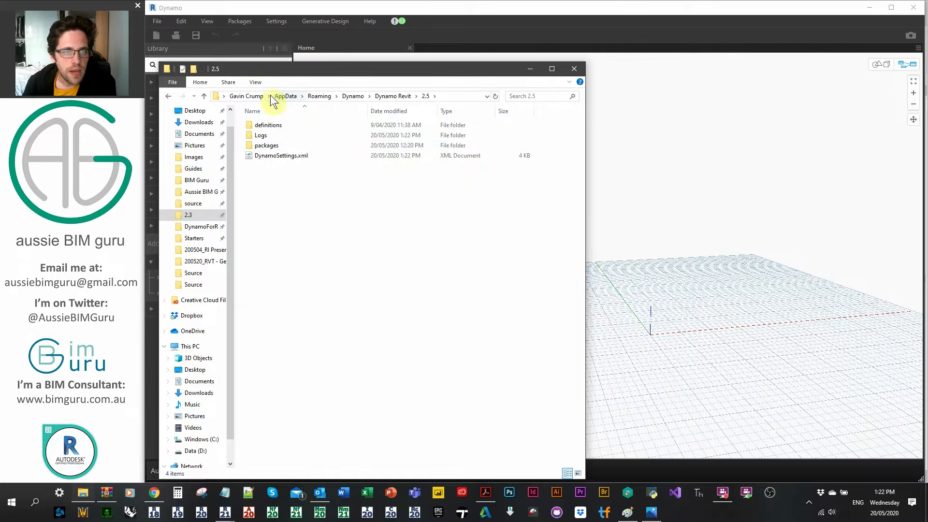
double_click(271, 145)
double_click(283, 125)
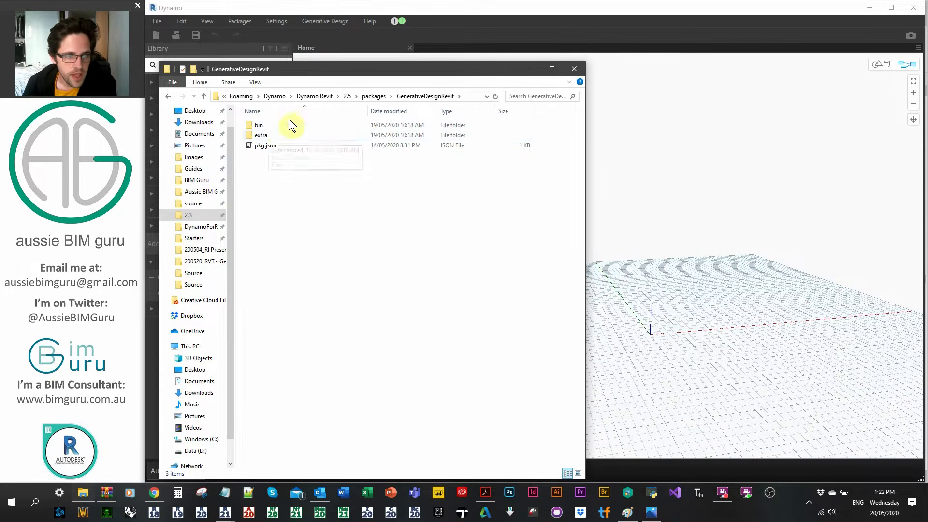
left_click(532, 69)
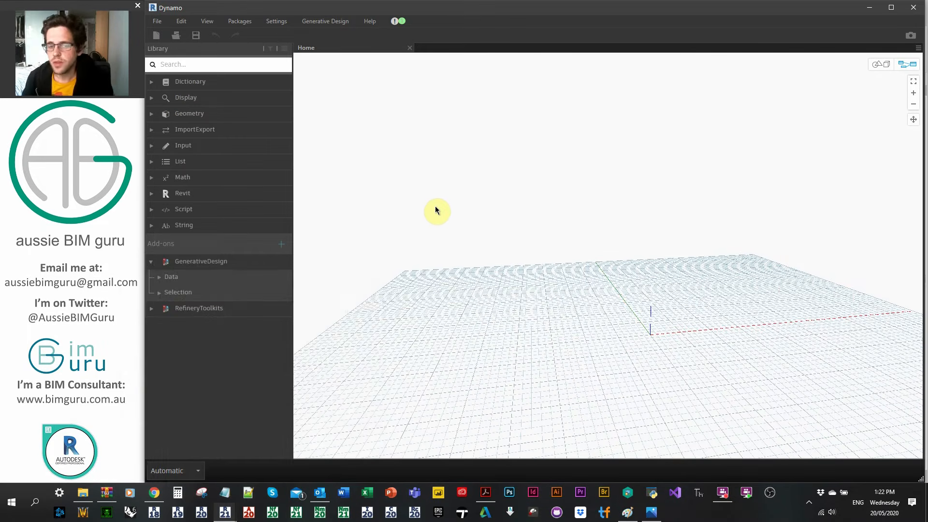
Add a Select Model Element node to the empty graph
right_click(438, 208)
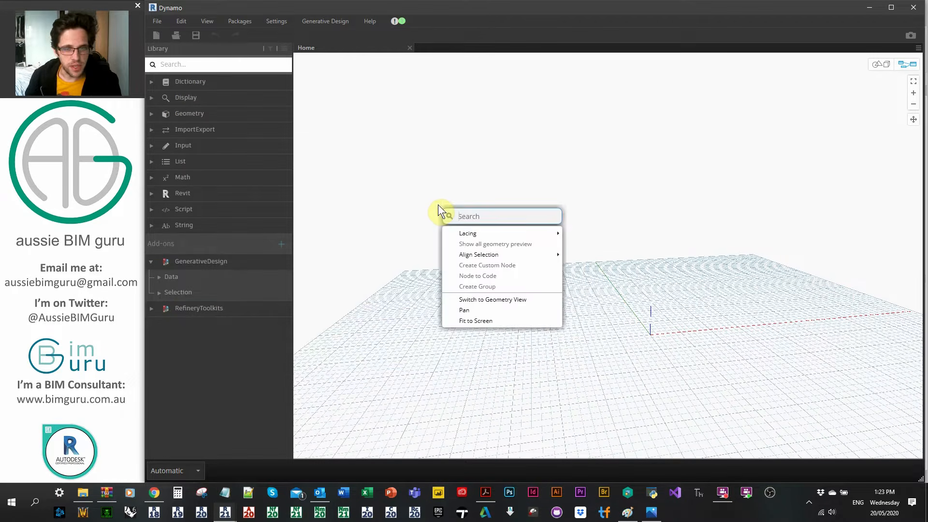
type("select ")
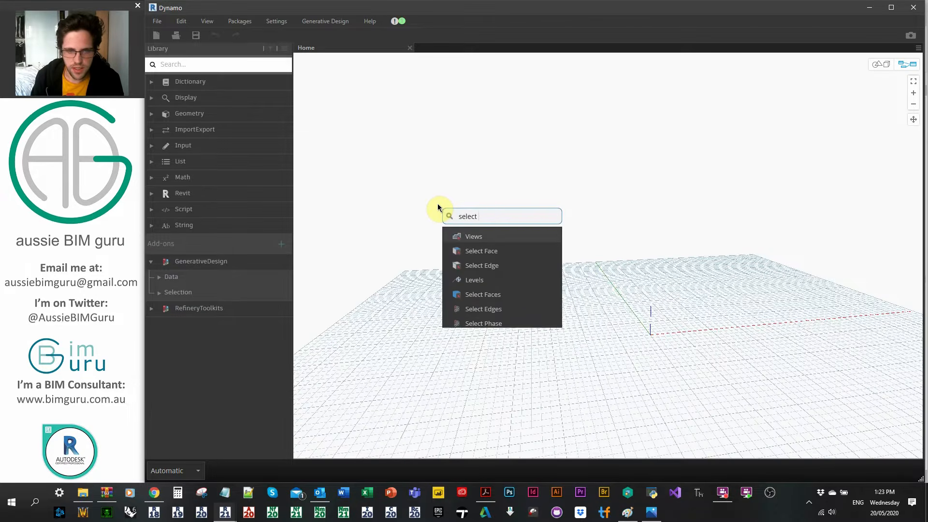
type("mode")
key("Return")
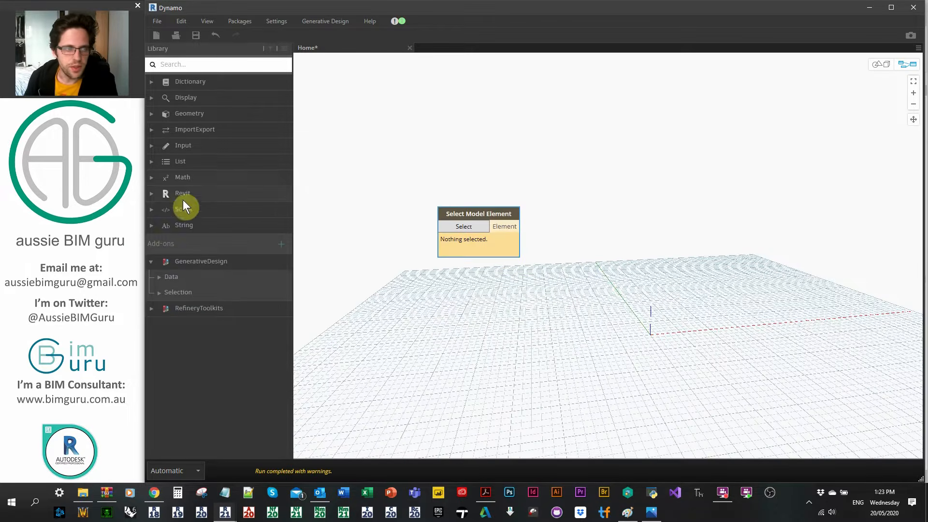
Assign the property line boundary in Revit's Level 1 floor plan to the Select Model Element node
left_click_drag(145, 210, 546, 195)
double_click(189, 310)
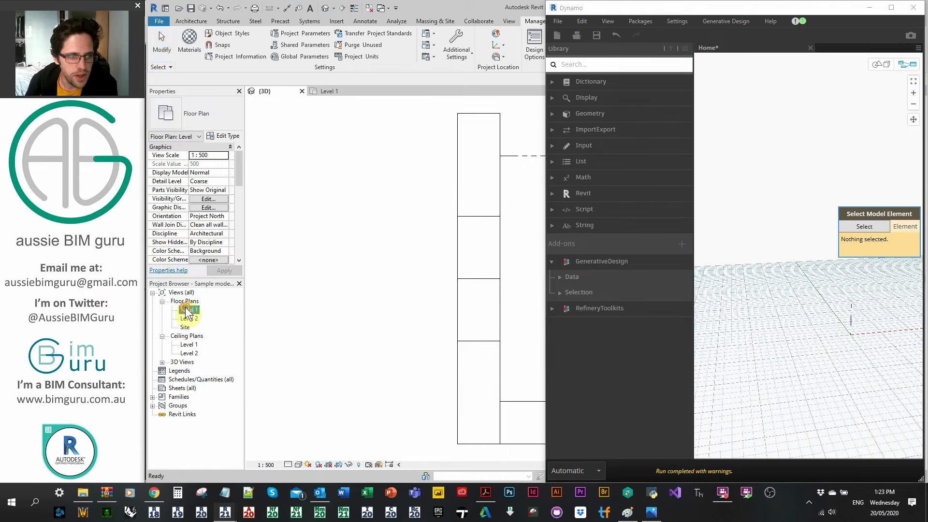
left_click(865, 227)
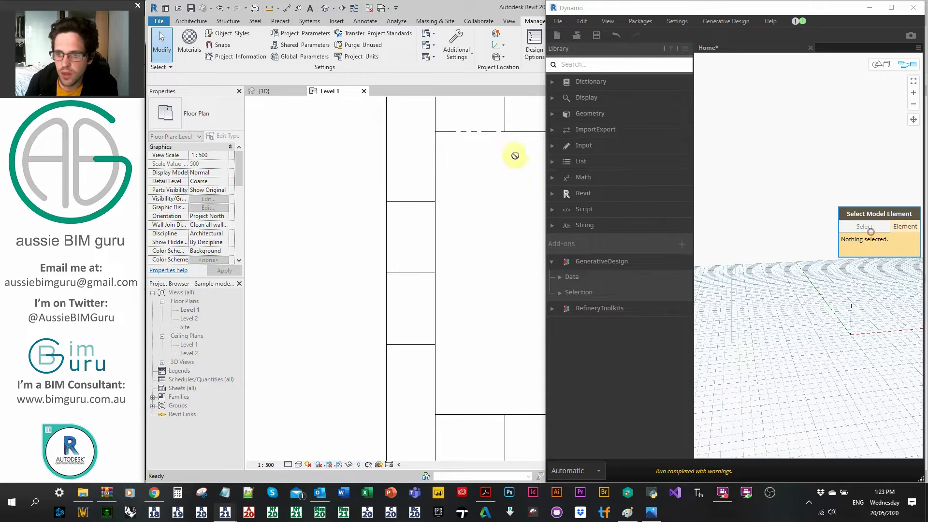
left_click(473, 140)
left_click_drag(548, 198, 144, 202)
Mark the Select Model Element node as an input and rename it IN_Boundary
right_click(467, 215)
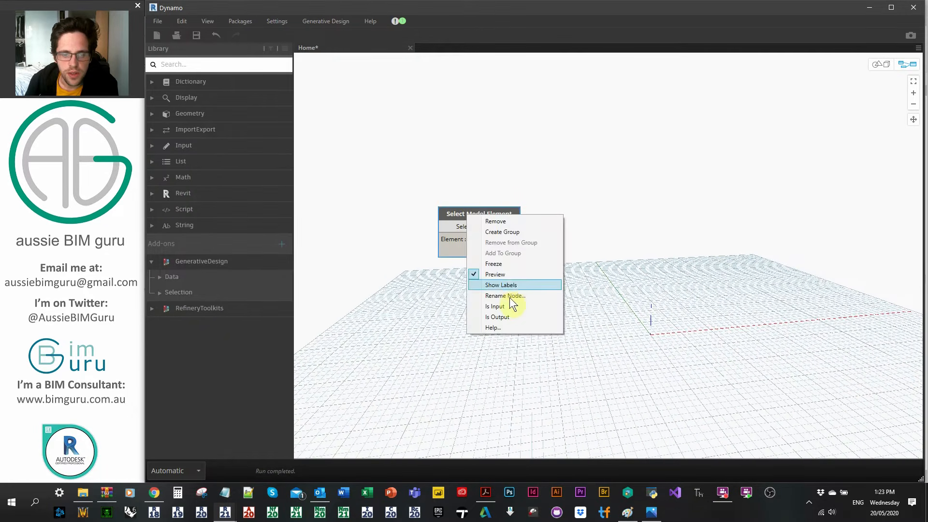
left_click(508, 306)
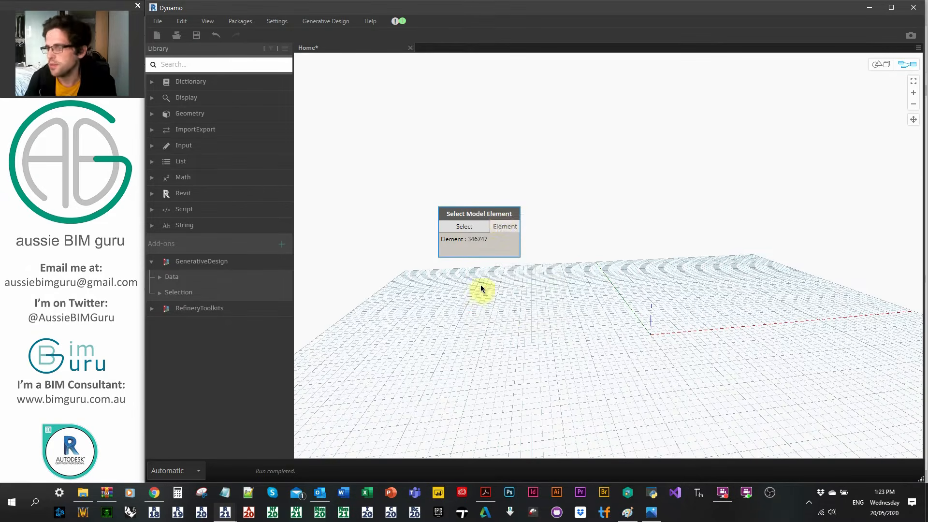
double_click(500, 212)
type("IN")
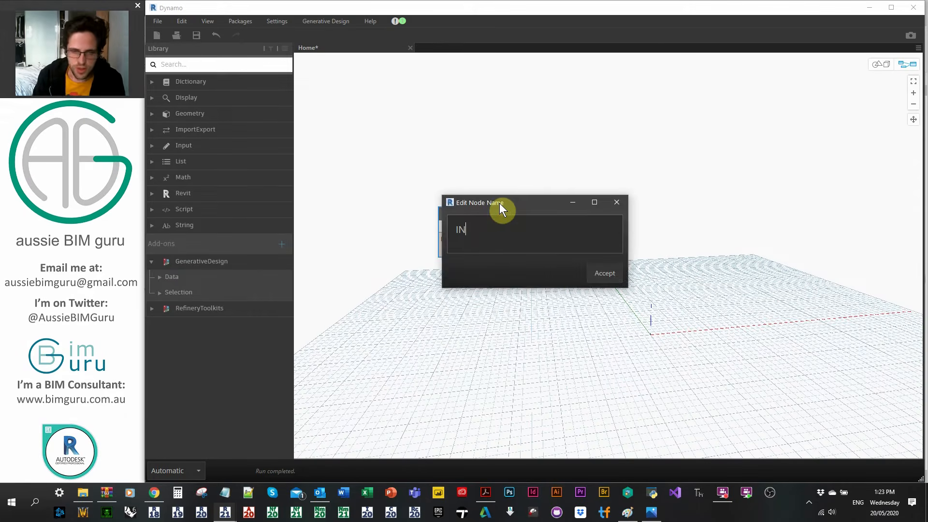
type("_Boundary")
key("Return")
left_click_drag(506, 212, 473, 163)
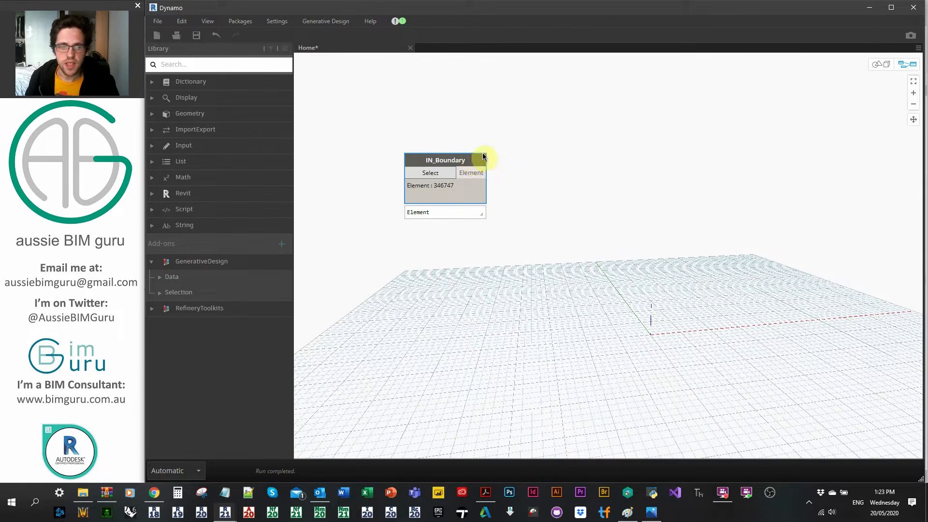
Add an Element.Curves node beside IN_Boundary and feed the boundary element into it
right_click(526, 186)
type("element.curves")
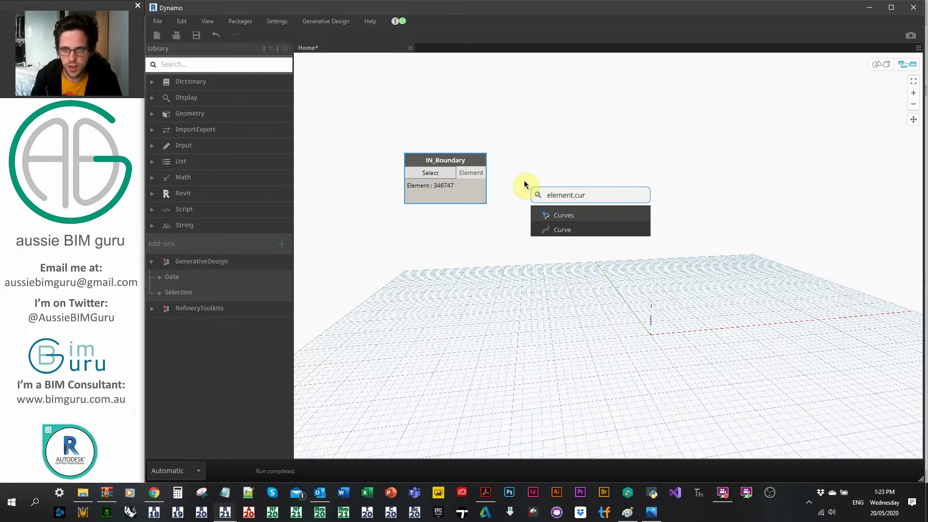
left_click(556, 215)
left_click_drag(575, 232, 484, 173)
left_click_drag(599, 219, 538, 163)
Fit and orbit the 3D geometry preview to look for the boundary curves and inspect the Element.Curves output
left_click(886, 69)
left_click(914, 83)
right_click_drag(708, 150, 717, 188)
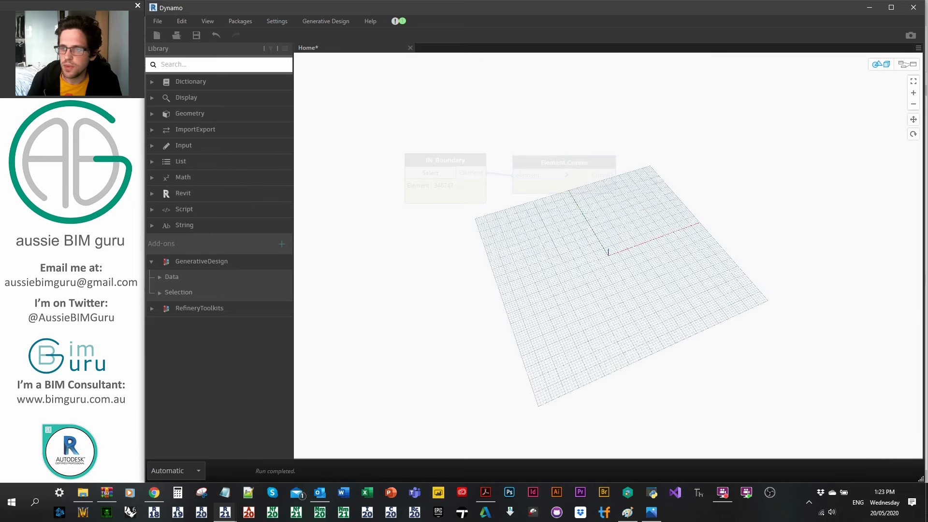
left_click(907, 64)
mouse_move(608, 204)
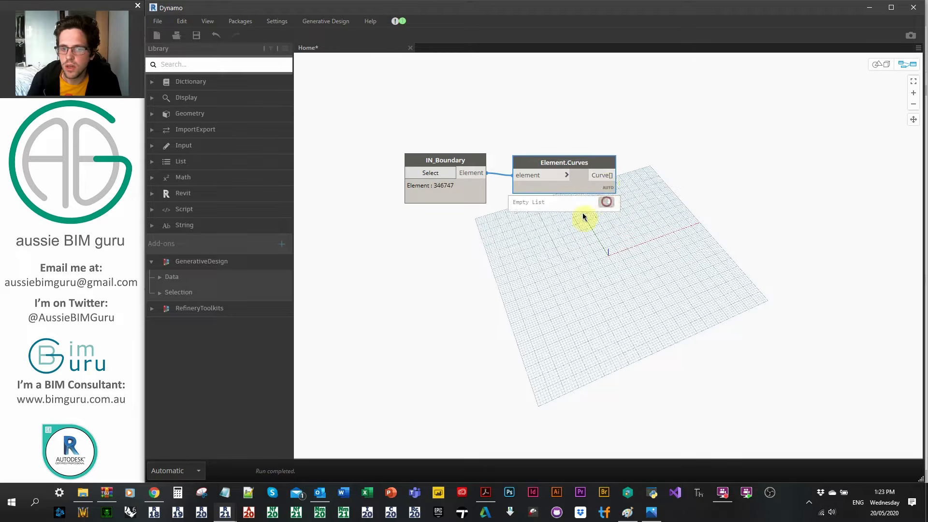
Switch the graph to manual run and reassign the full property line boundary in Revit's Level 1 plan to IN_Boundary
left_click(191, 468)
left_click(172, 417)
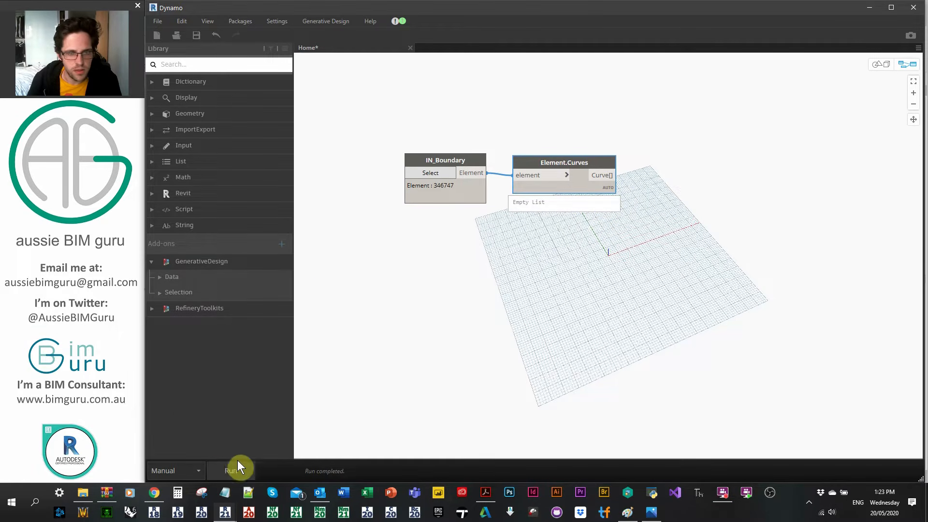
left_click_drag(144, 339, 546, 293)
left_click(831, 171)
middle_click_drag(401, 159, 279, 175)
key("Tab")
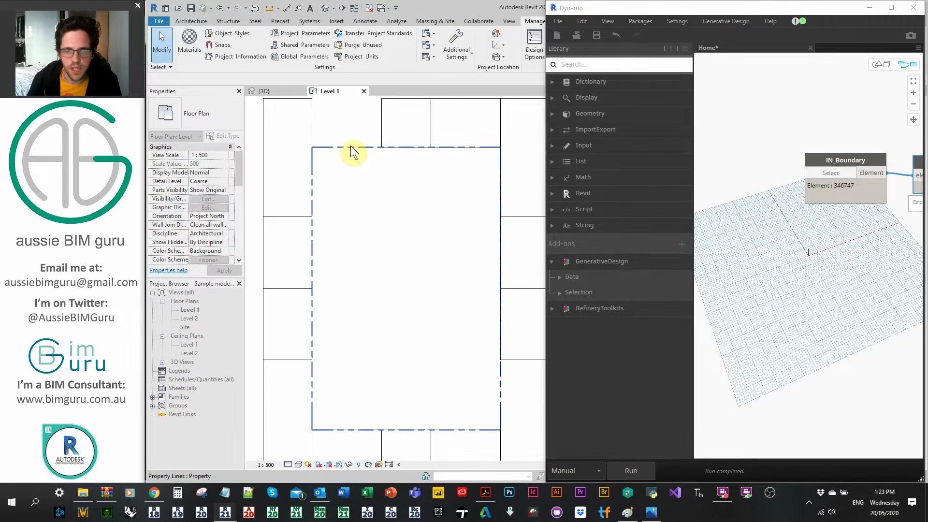
left_click(353, 147)
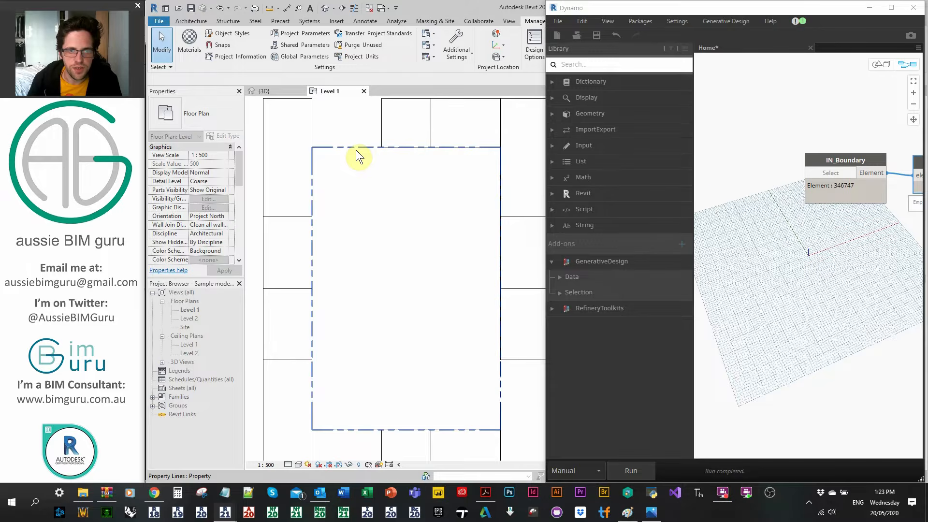
left_click_drag(545, 341, 146, 353)
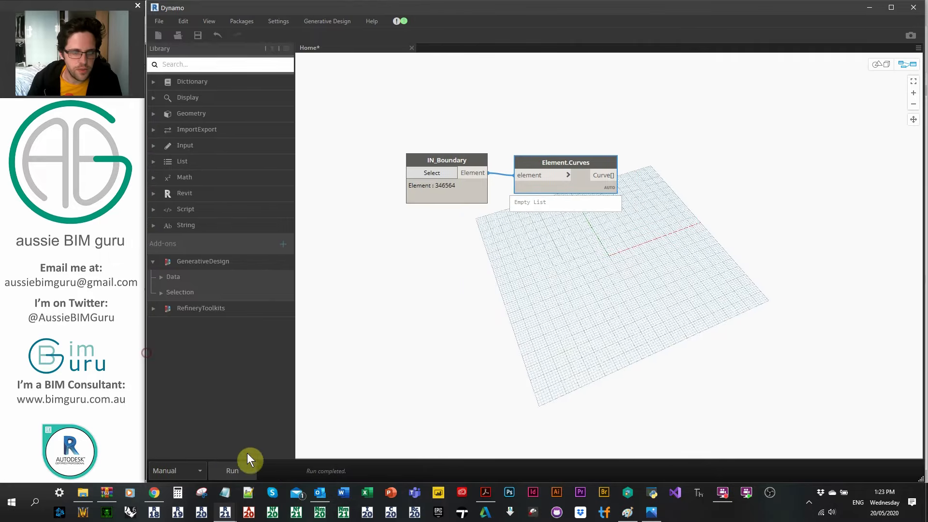
Run the graph once with the new boundary and set the run mode back to Automatic
left_click(229, 471)
left_click(181, 471)
left_click(192, 442)
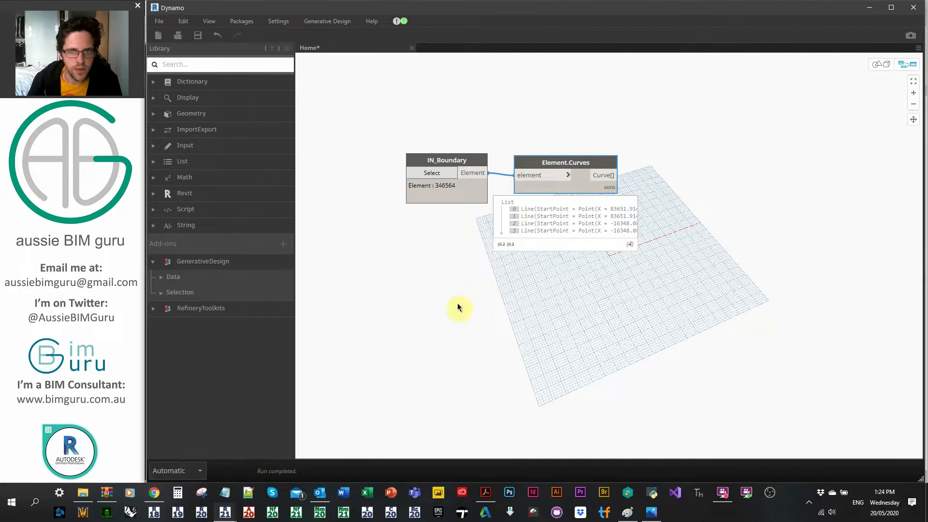
Examine the extracted boundary curves in the 3D geometry preview and return to the node graph
left_click(875, 63)
left_click(913, 81)
right_click_drag(725, 210, 669, 212)
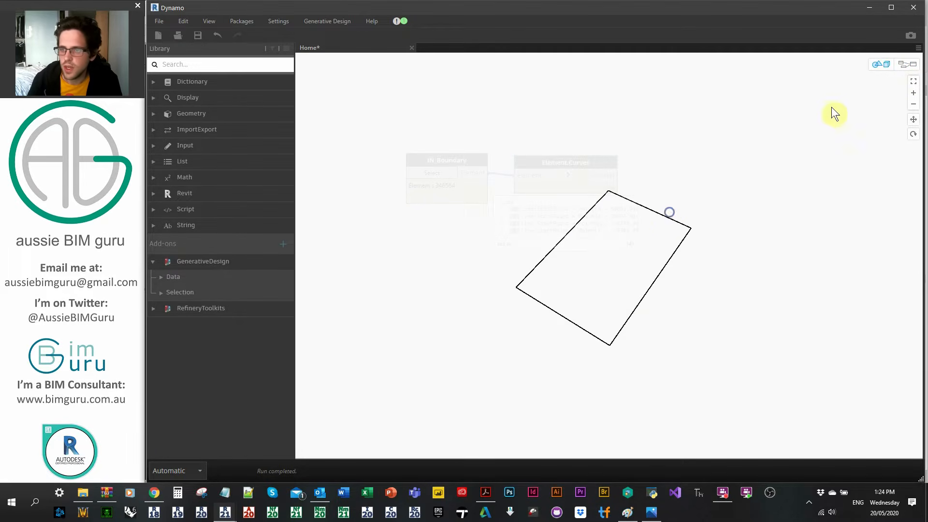
left_click(907, 64)
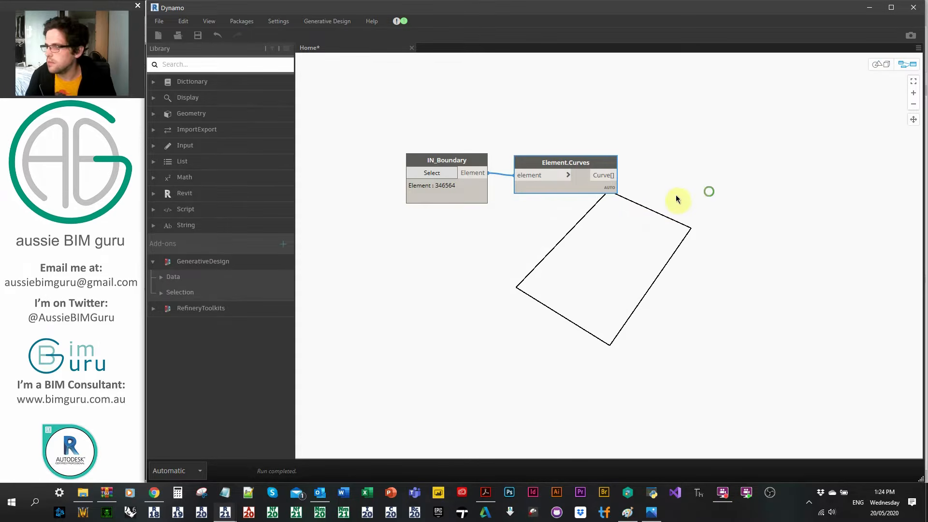
middle_click_drag(709, 191, 673, 196)
Change the geometry scaling to a different working range for the graph
left_click(283, 22)
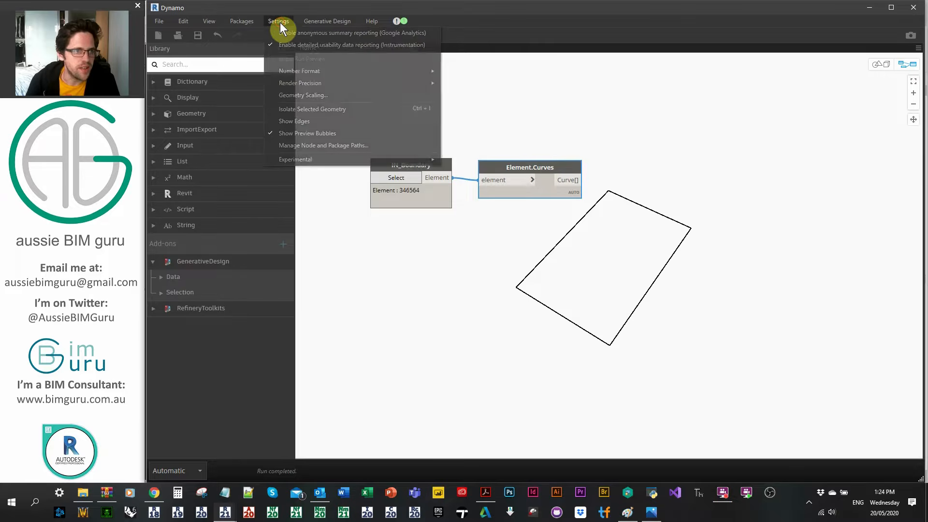
left_click(322, 93)
left_click(625, 243)
left_click(580, 274)
Add a PolyCurve.ByJoinedCurves node beside Element.Curves
middle_click_drag(653, 193, 595, 195)
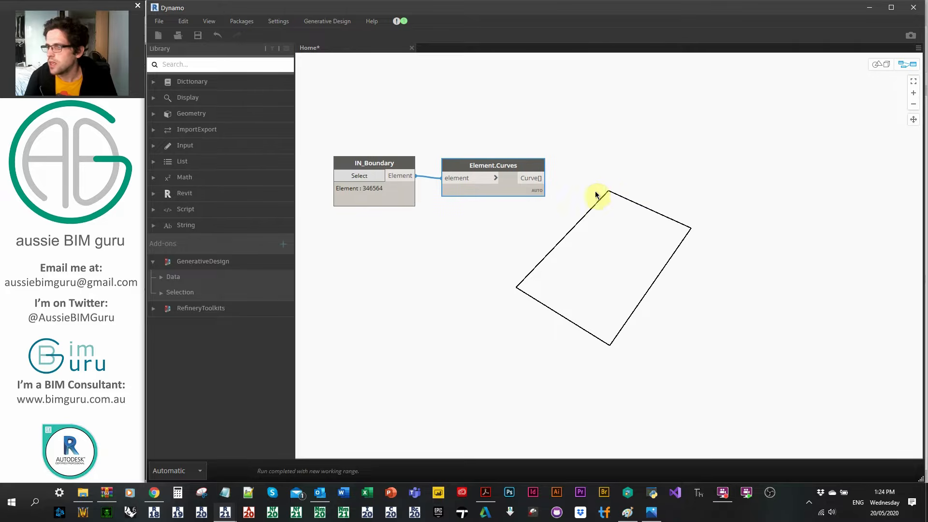
right_click(603, 190)
type("poly")
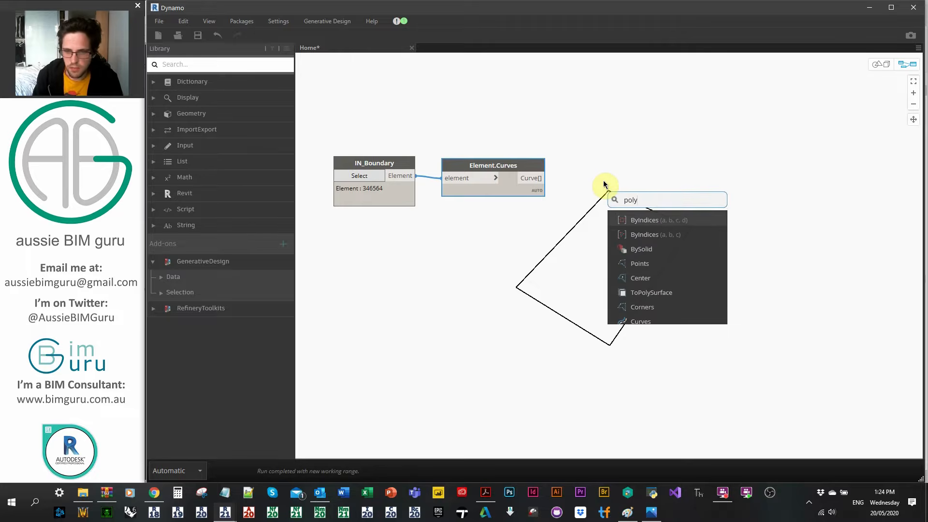
scroll(680, 277, "down", 5)
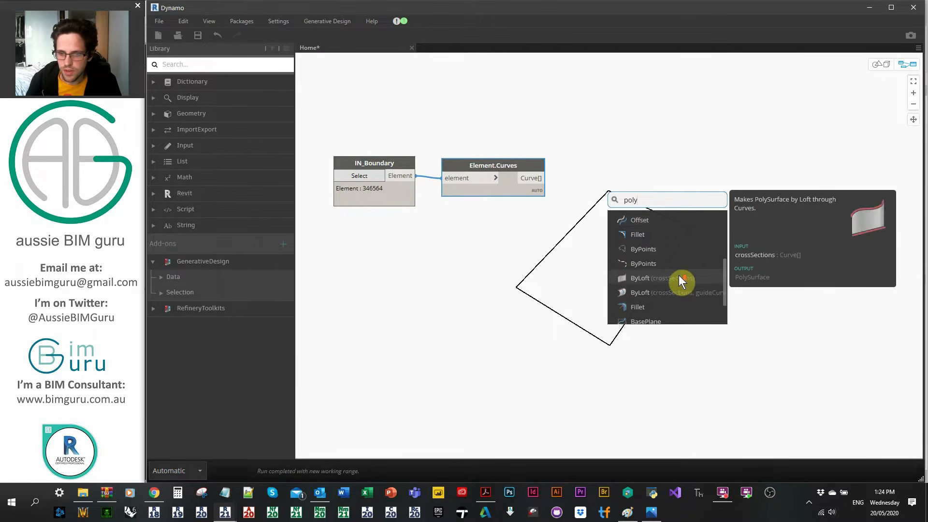
scroll(678, 275, "up", 2)
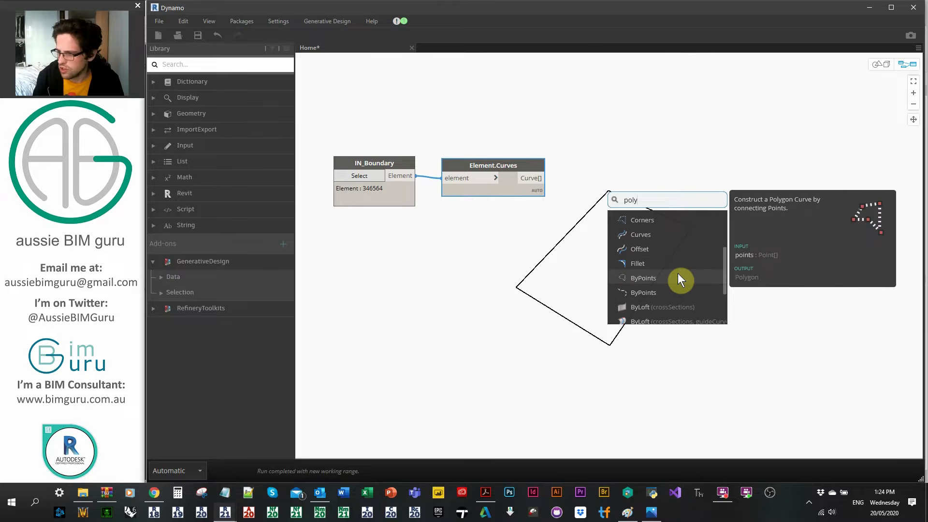
type("curve")
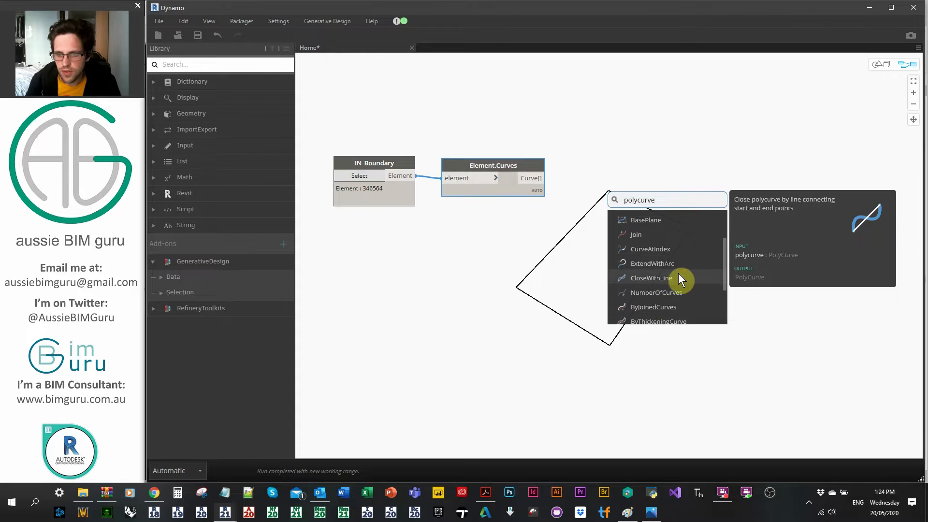
left_click(665, 307)
left_click_drag(667, 306, 630, 165)
Feed the Element.Curves output into the curves input of PolyCurve.ByJoinedCurves and turn off the Element.Curves preview
left_click(531, 178)
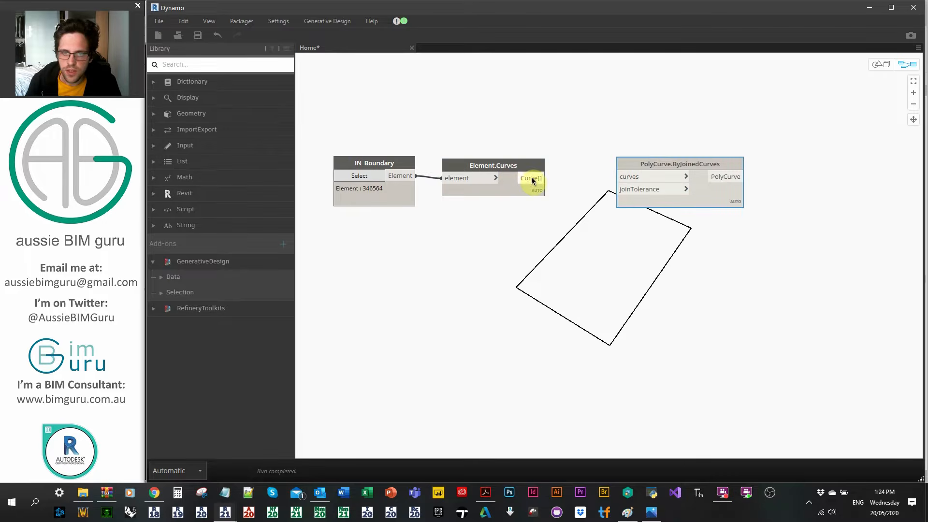
left_click(628, 178)
right_click(536, 167)
left_click(579, 238)
Add a Data.Remember node from the GenerativeDesign library beside PolyCurve.ByJoinedCurves and feed the PolyCurve output into it
middle_click_drag(671, 240, 498, 233)
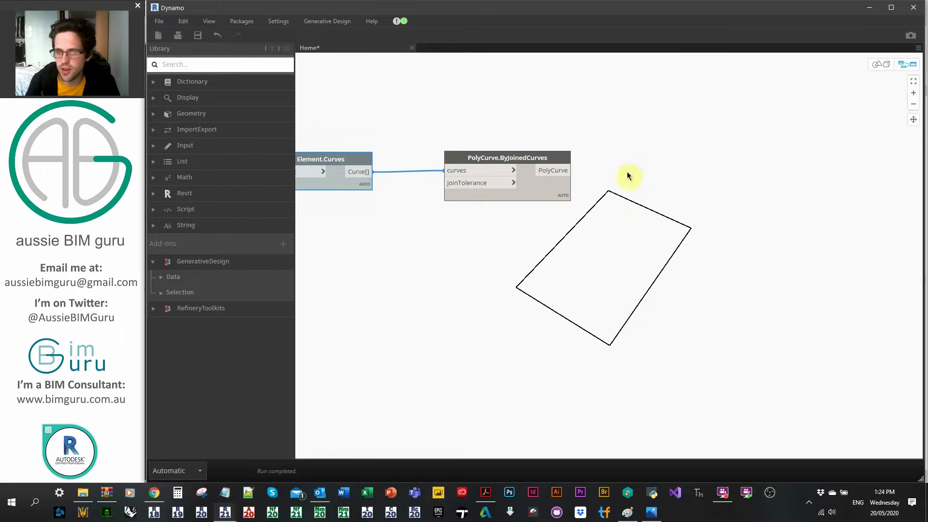
left_click(235, 276)
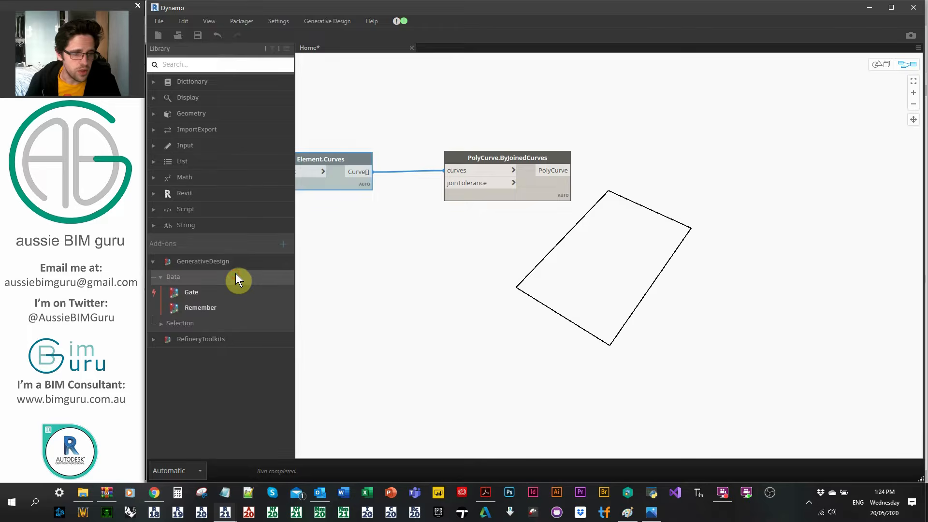
left_click(233, 303)
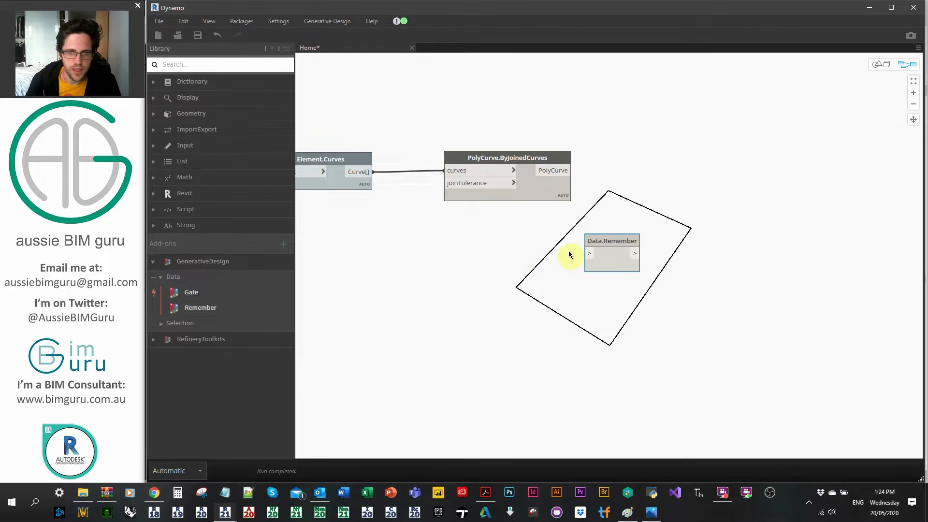
left_click_drag(609, 243, 653, 163)
left_click_drag(571, 170, 666, 166)
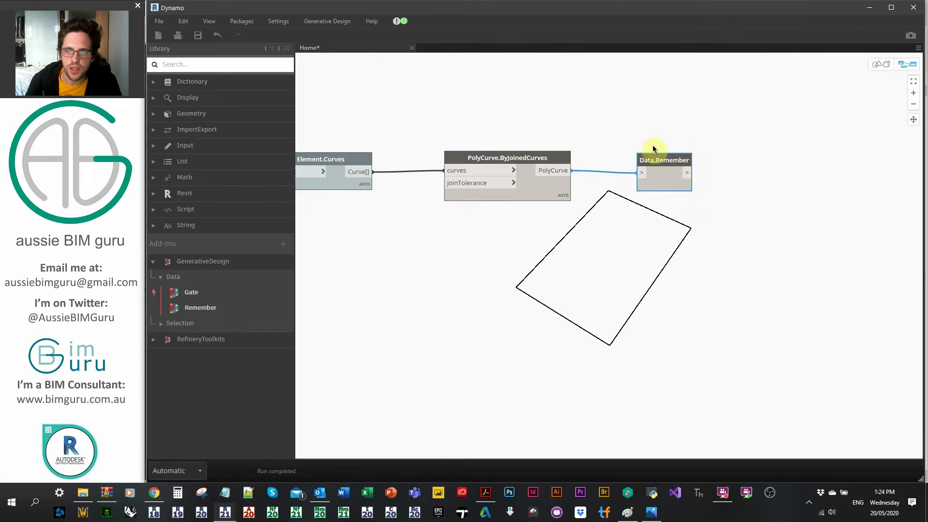
Move PolyCurve.ByJoinedCurves closer to Element.Curves and turn off its geometry preview
left_click_drag(487, 162, 454, 163)
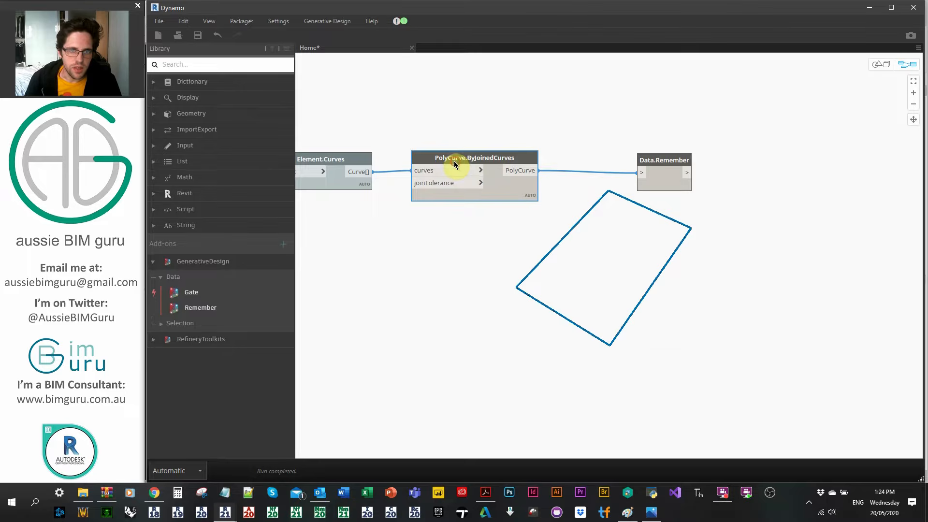
left_click_drag(456, 162, 452, 162)
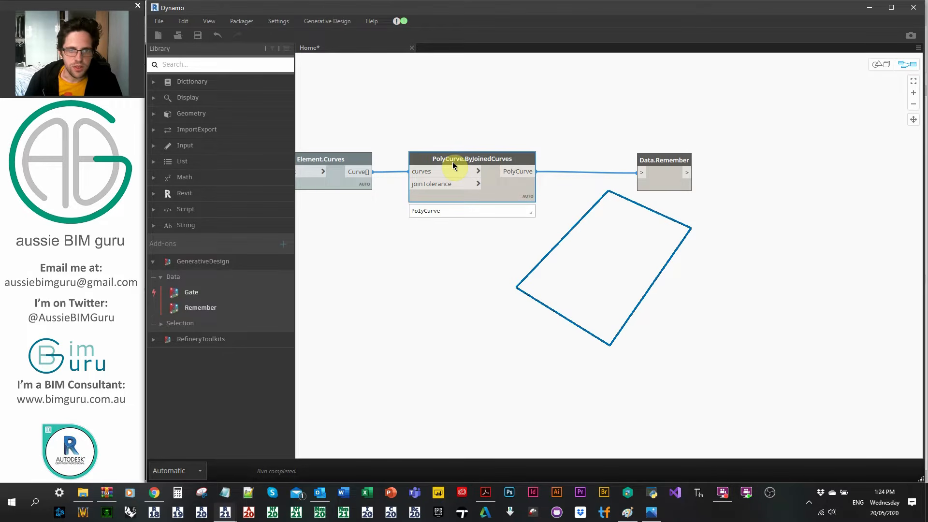
right_click(463, 165)
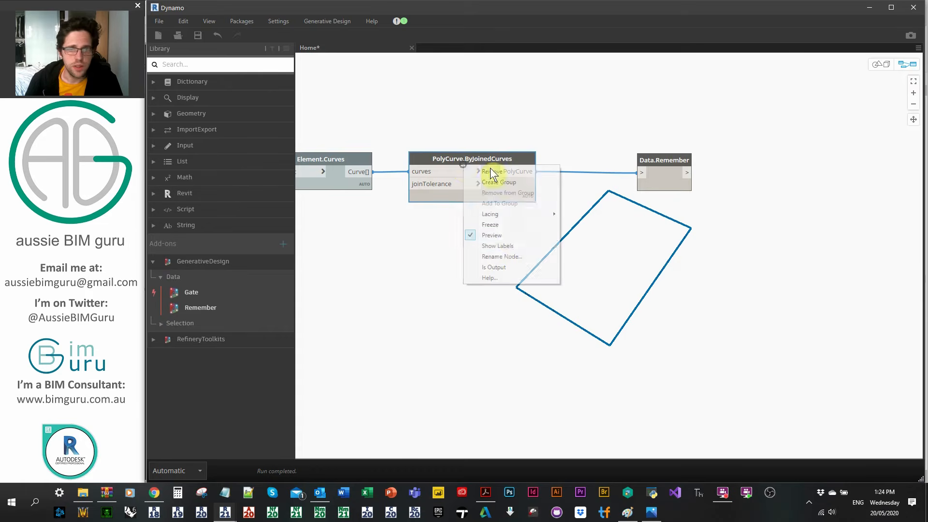
left_click(509, 237)
Add a GeometryColor.ByGeometryColor node and feed the Data.Remember output into its geometry input
middle_click_drag(716, 224, 585, 243)
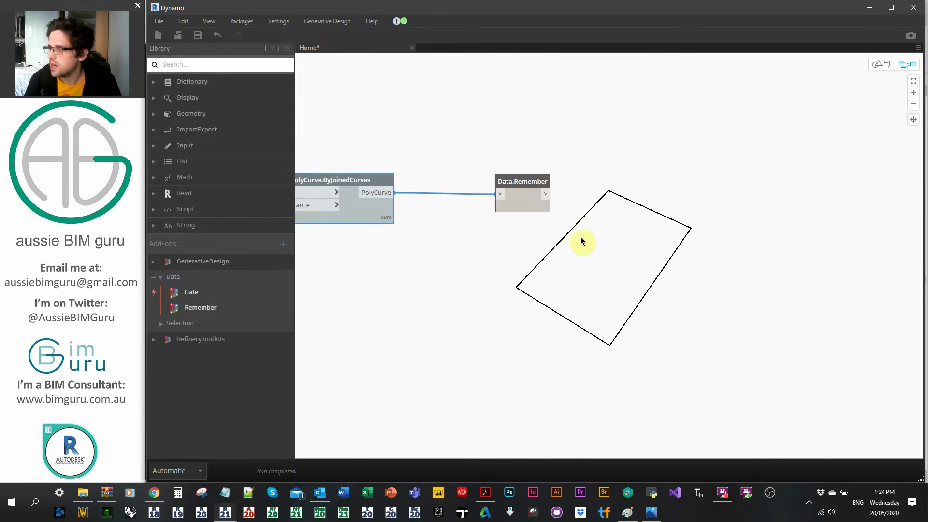
middle_click_drag(534, 183, 502, 167)
right_click(502, 165)
type("geome")
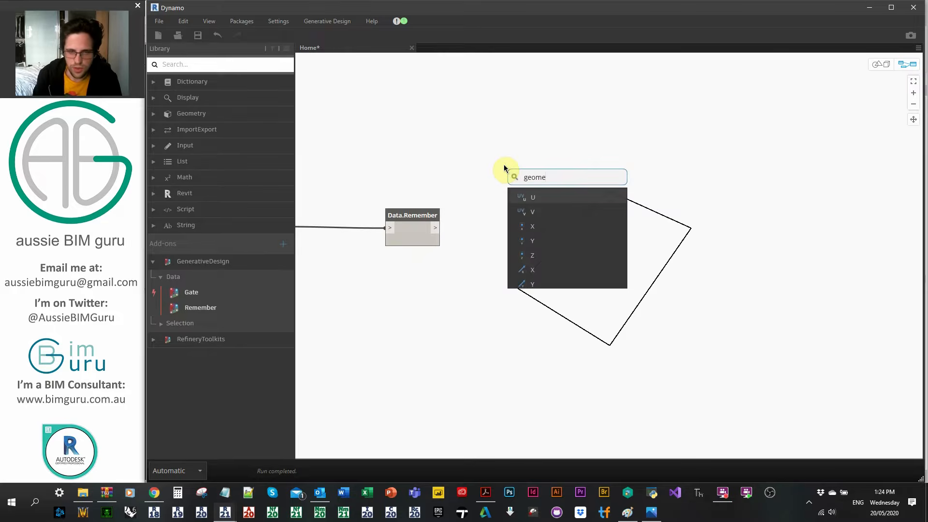
type("trycolor")
left_click(549, 196)
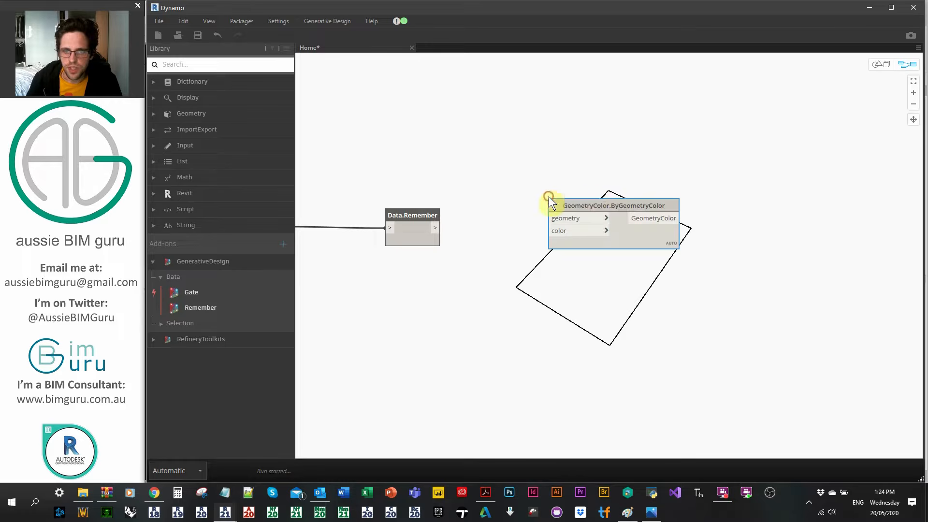
scroll(575, 209, "down", 3)
left_click_drag(578, 210, 639, 122)
left_click_drag(464, 231, 610, 136)
Add a Color.ByARGB node and connect its color output to the color input of GeometryColor.ByGeometryColor
scroll(595, 149, "up", 2)
right_click(515, 167)
type("argb")
key("Return")
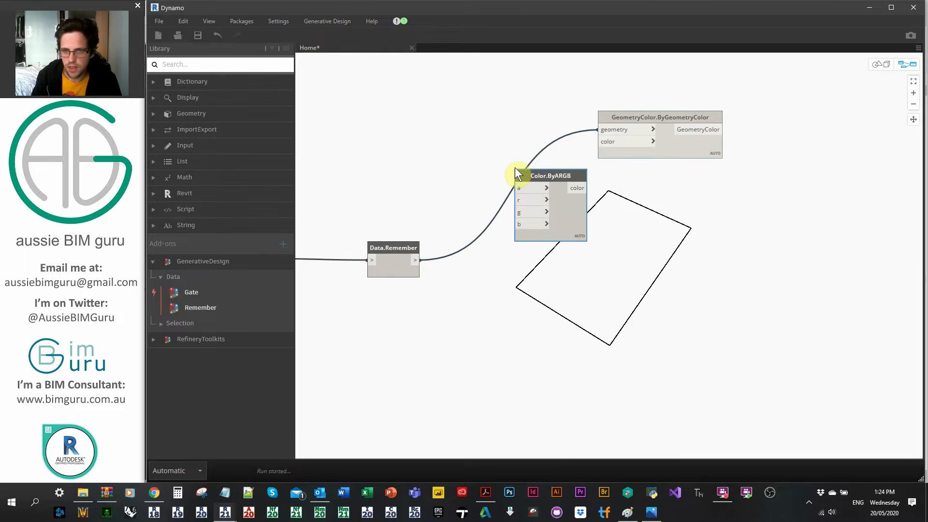
left_click_drag(547, 168, 600, 141)
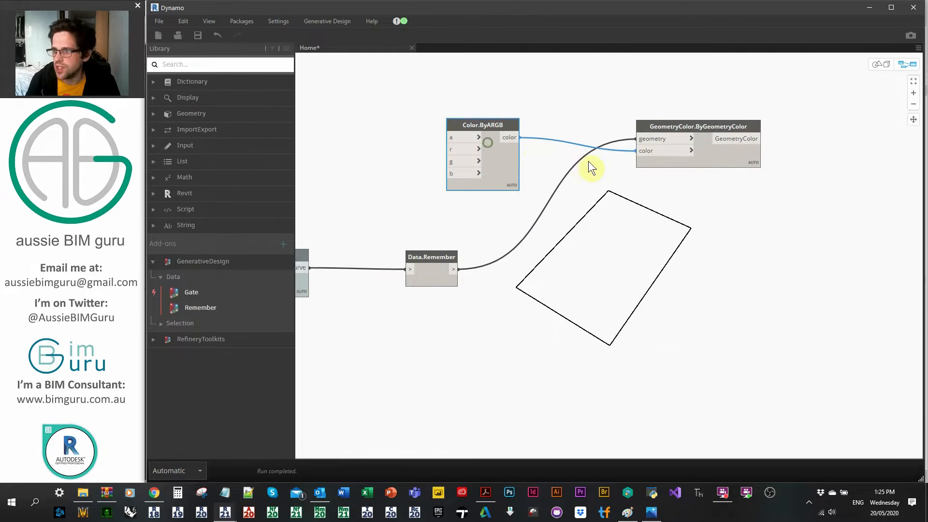
Add a code block with 255 and 0, feeding 255 into a and r and 0 into g and b of Color.ByARGB
scroll(454, 130, "up", 2)
double_click(508, 156)
type("255;")
key("Return")
type("0;")
left_click_drag(496, 158, 563, 151)
left_click_drag(497, 159, 563, 184)
left_click(574, 198)
left_click(501, 170)
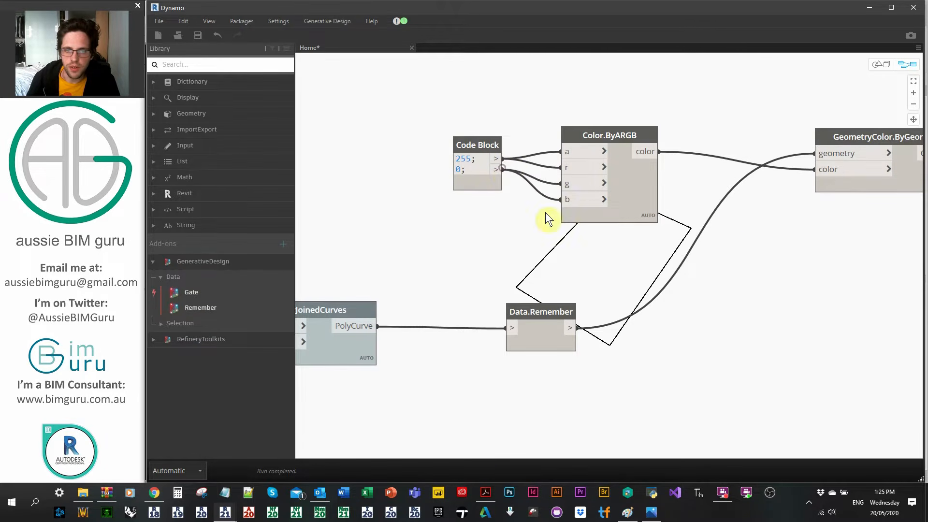
Turn off the geometry preview of the Data.Remember node so only the coloured boundary is displayed
middle_click_drag(704, 240, 410, 222)
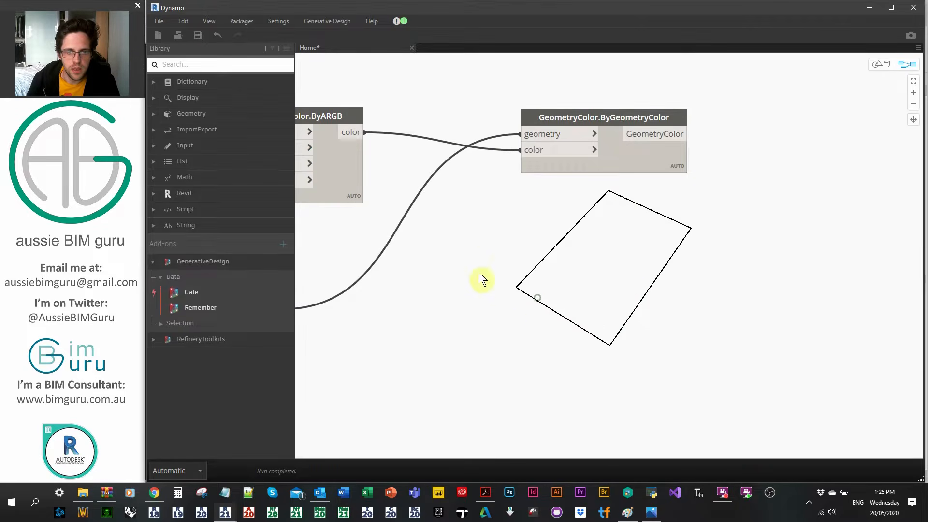
middle_click_drag(480, 272, 670, 270)
right_click(460, 283)
left_click(500, 341)
left_click(607, 291)
middle_click_drag(677, 226, 601, 221)
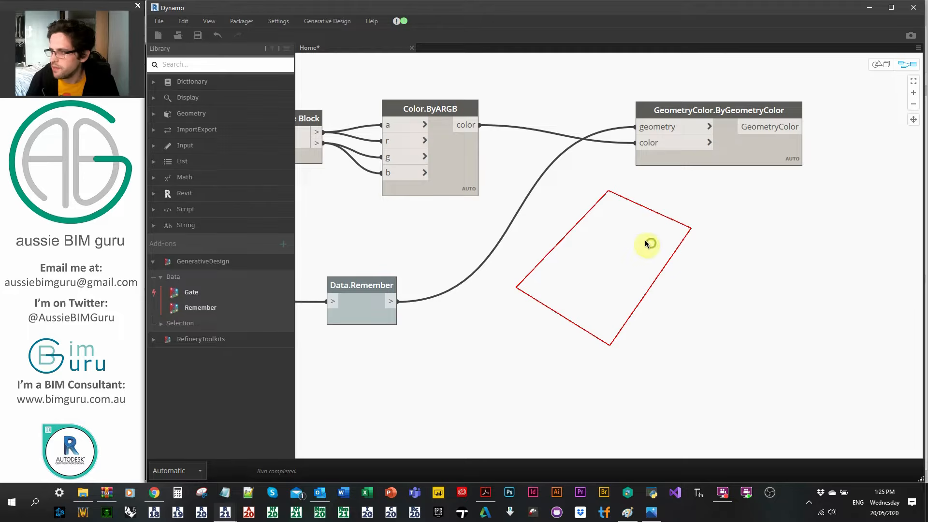
Add a PolyCurve.Offset node in the empty area below GeometryColor.ByGeometryColor
middle_click_drag(646, 241, 637, 236)
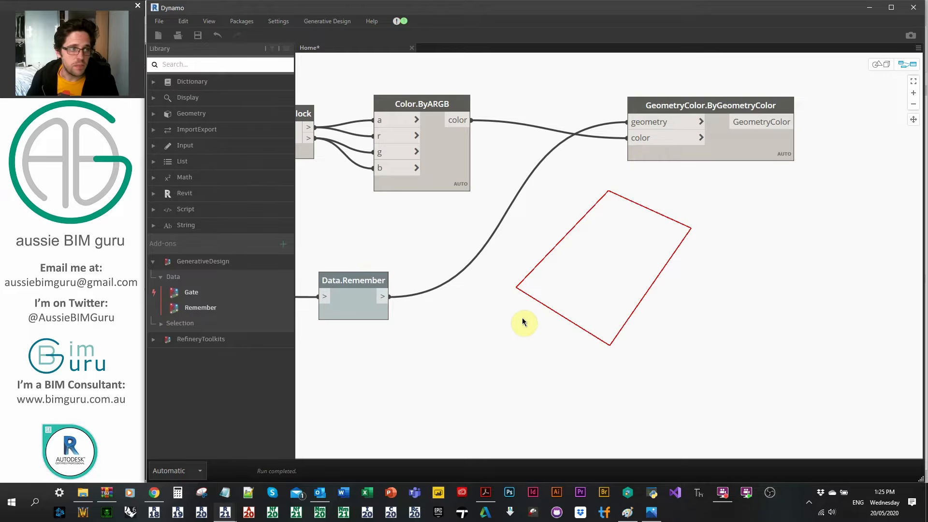
right_click(532, 332)
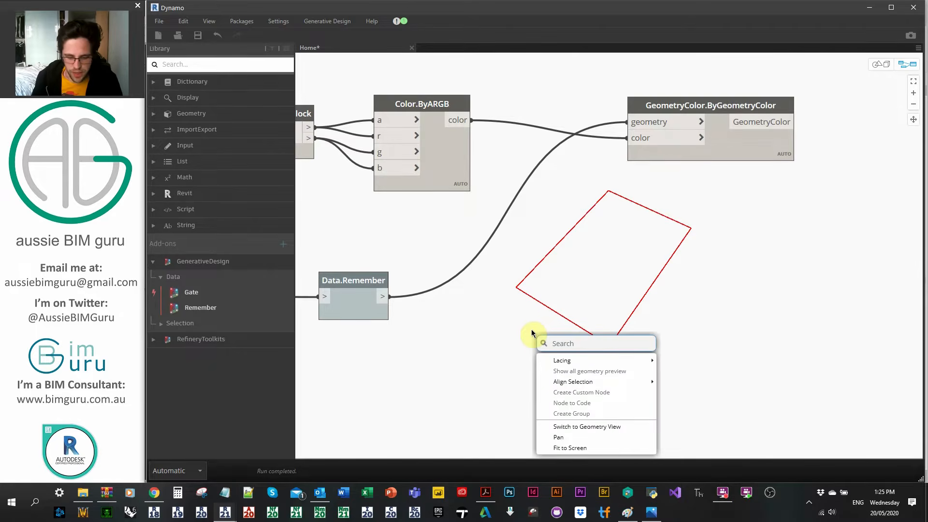
type("curve off")
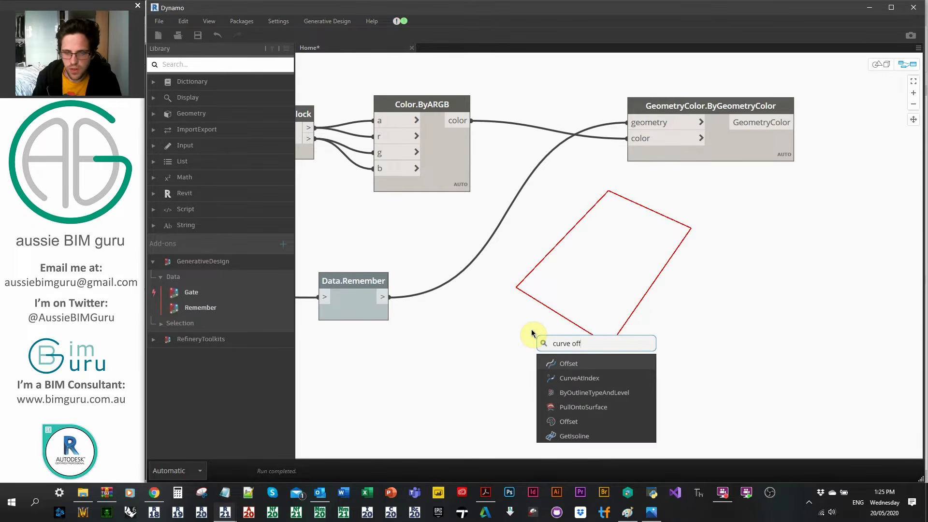
type("s")
key("Return")
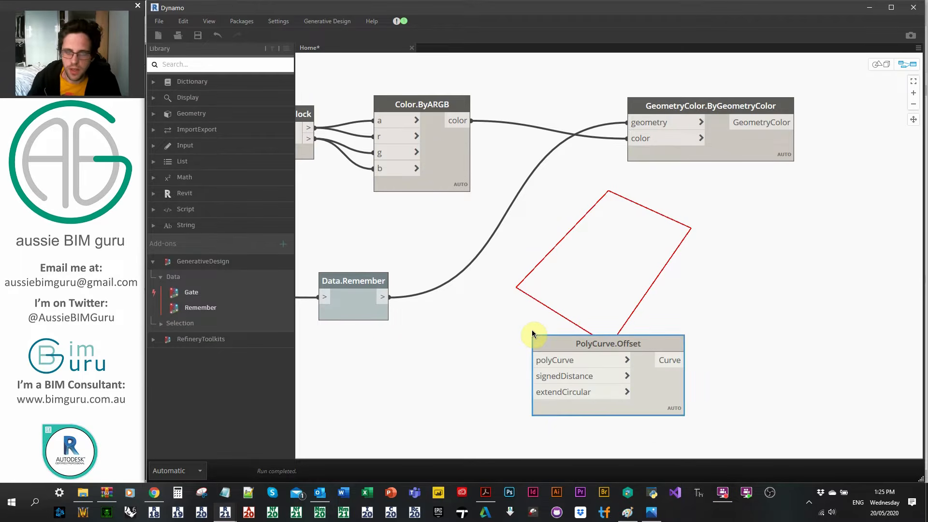
Replace the PolyCurve.Offset node with a Curve.Offset node and connect the Data.Remember output to its curve input
key("Delete")
right_click(545, 314)
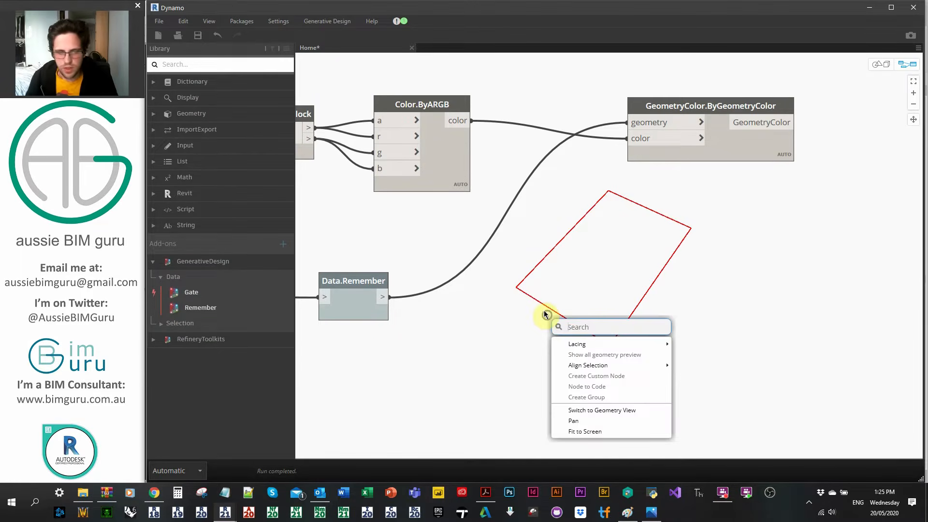
type("curve.off")
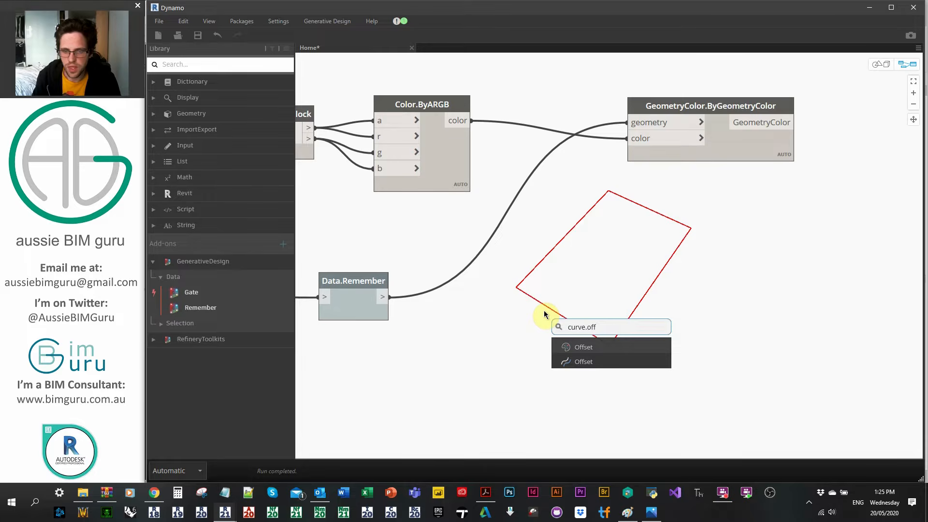
left_click(612, 346)
left_click_drag(383, 297, 562, 278)
middle_click_drag(485, 378, 570, 282)
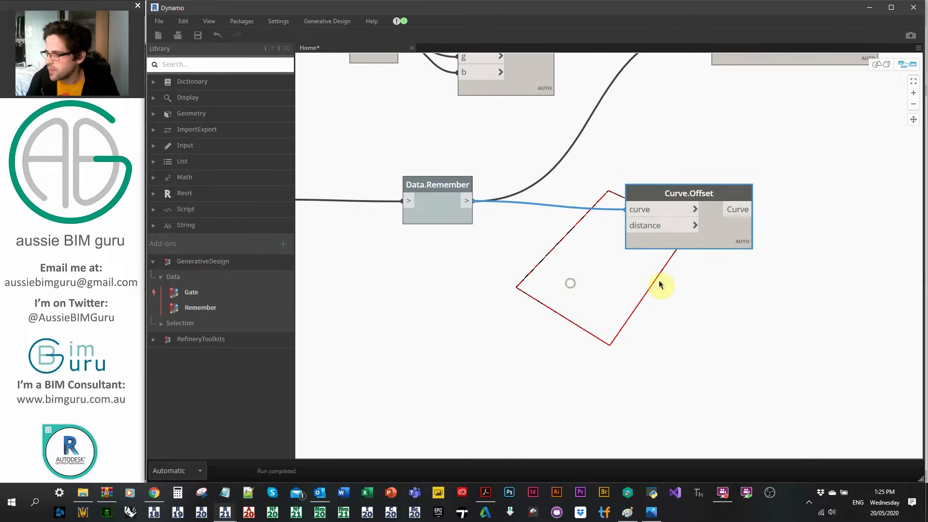
left_click(453, 358)
middle_click_drag(388, 380, 412, 365)
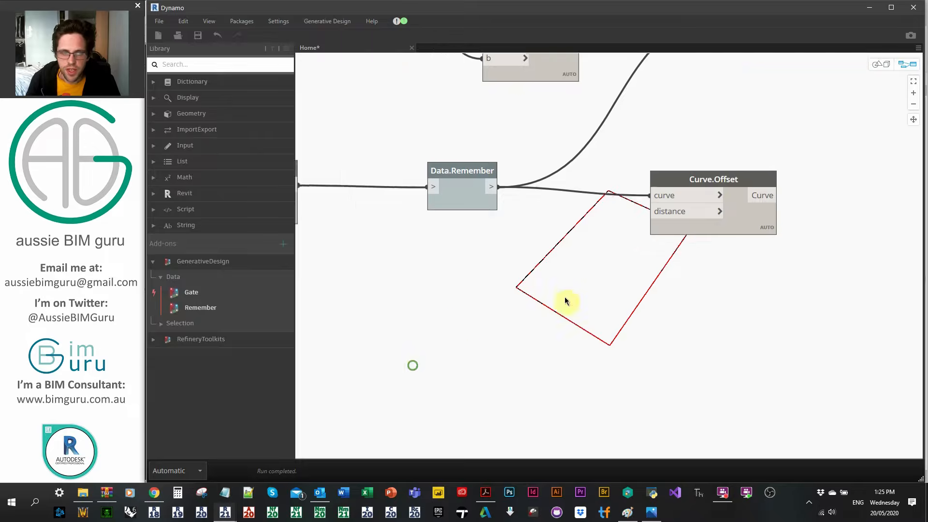
middle_click_drag(335, 367, 473, 306)
right_click(472, 305)
type("input")
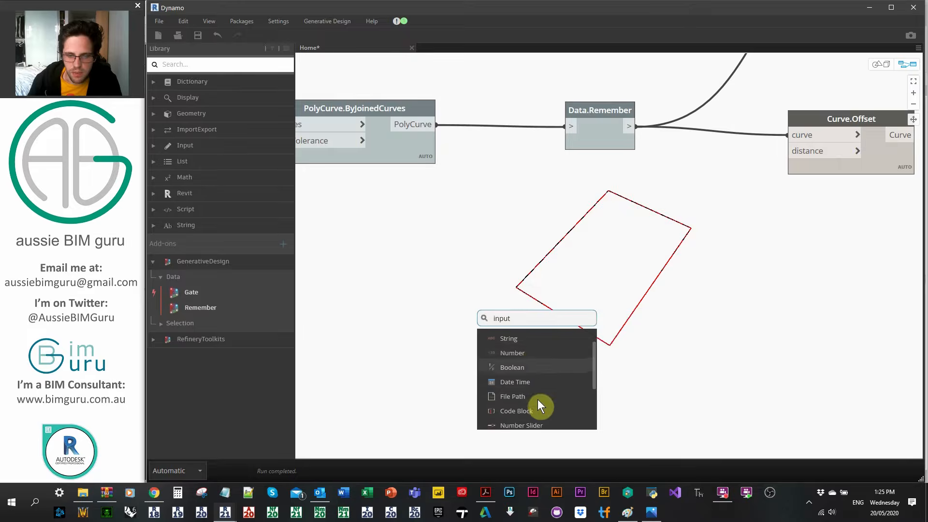
left_click(550, 426)
left_click_drag(550, 427, 462, 349)
key("Delete")
Add an Integer Slider node in the empty area below the PolyCurve.ByJoinedCurves and Data.Remember nodes
right_click(473, 319)
type("integer slider")
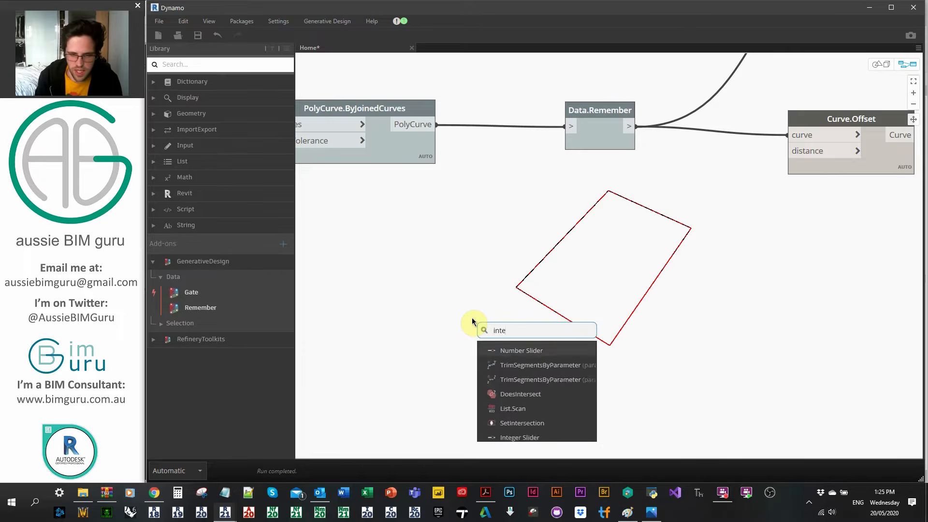
key("Return")
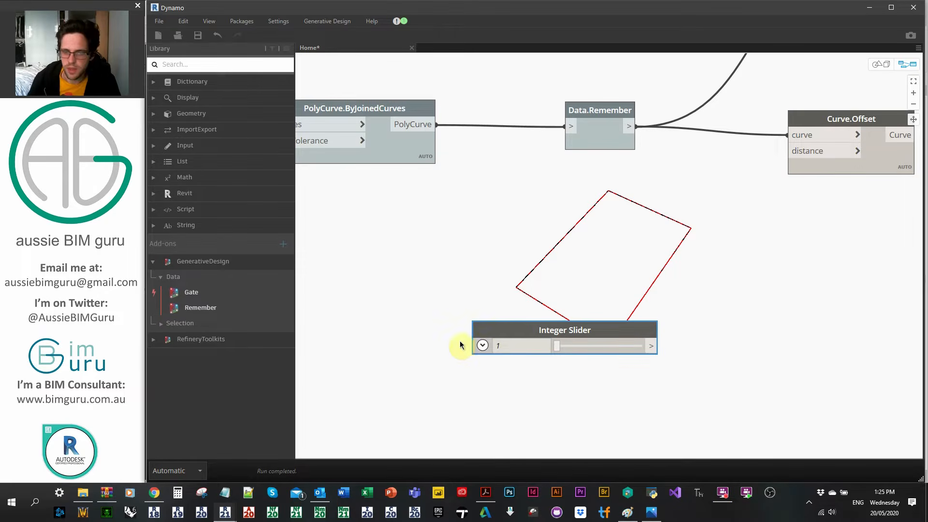
Set the Integer Slider's minimum to 15000 and maximum to 50000, and collapse its settings
left_click(482, 346)
middle_click_drag(518, 264, 461, 180)
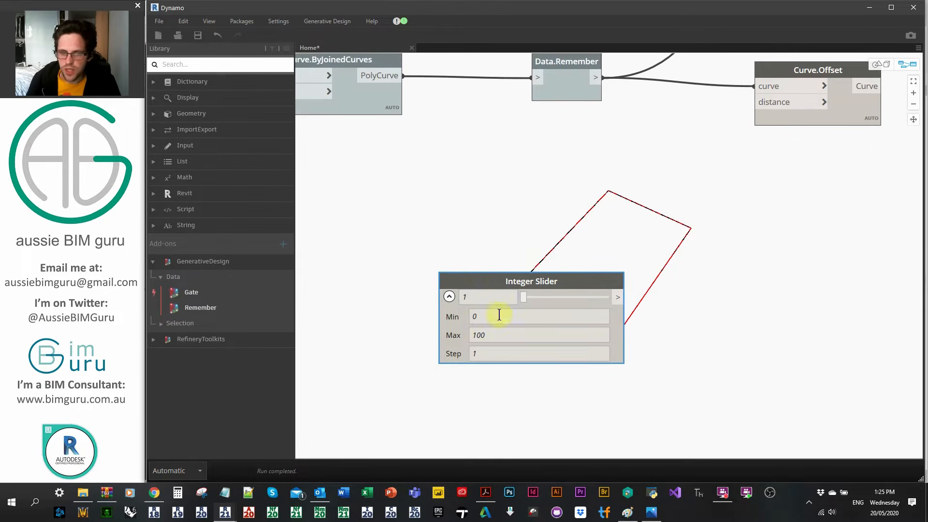
double_click(511, 317)
type("15000")
double_click(501, 335)
type("50000")
key("Return")
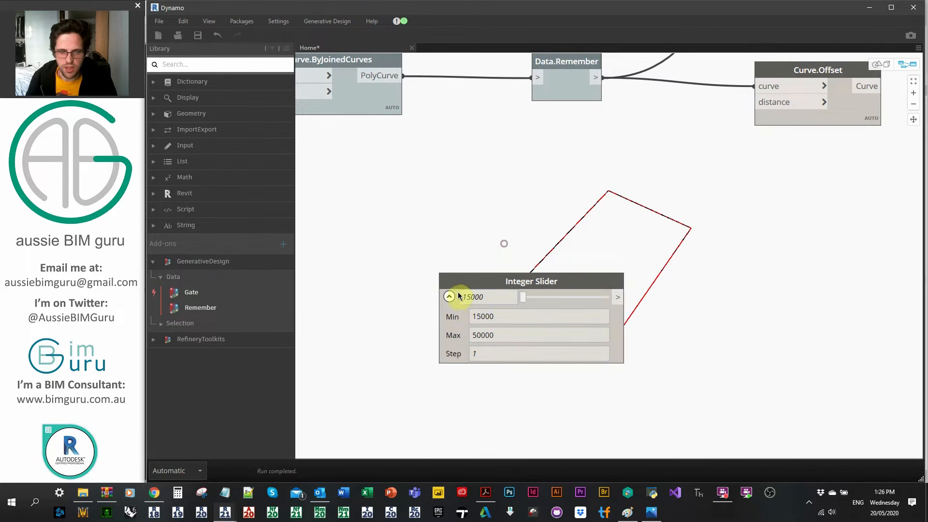
left_click(449, 296)
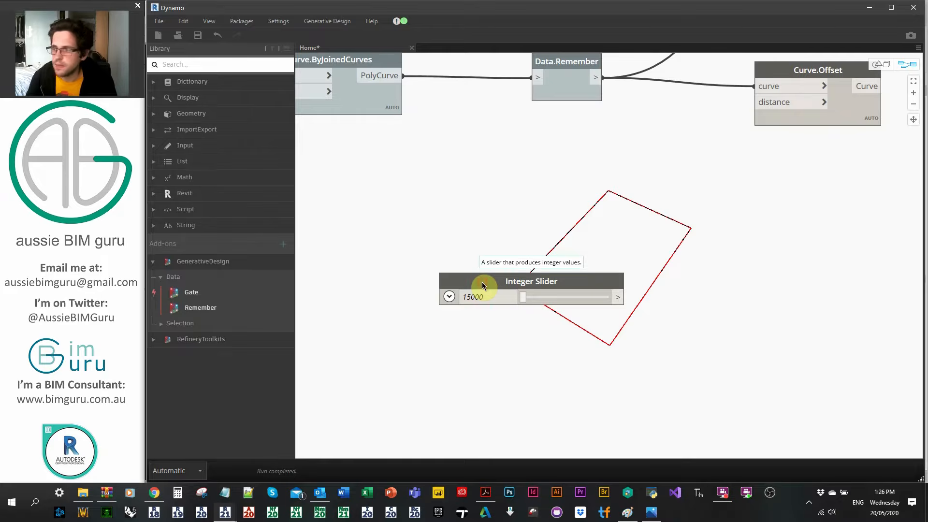
Rename the Integer Slider to IN_Width/Depth and move it down and to the left, clear of the boundary preview
double_click(492, 280)
type("IN_")
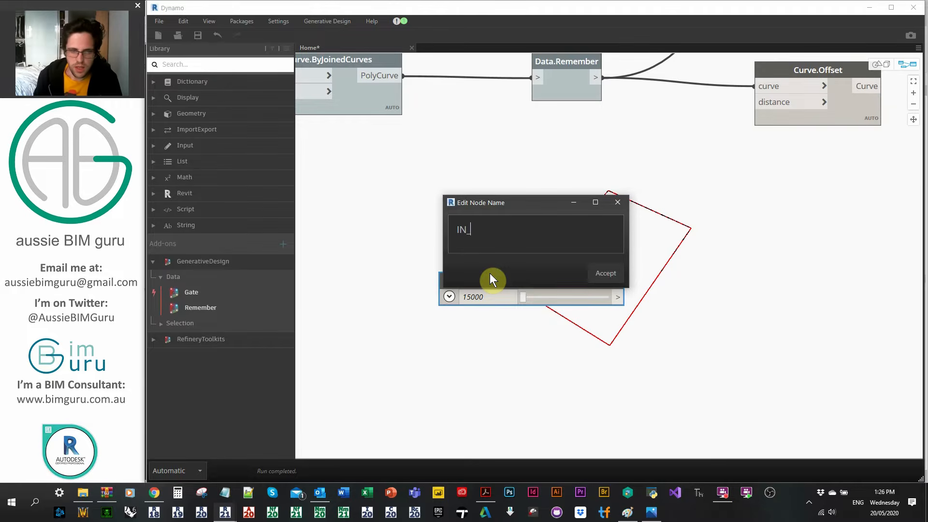
type("Width/Depth")
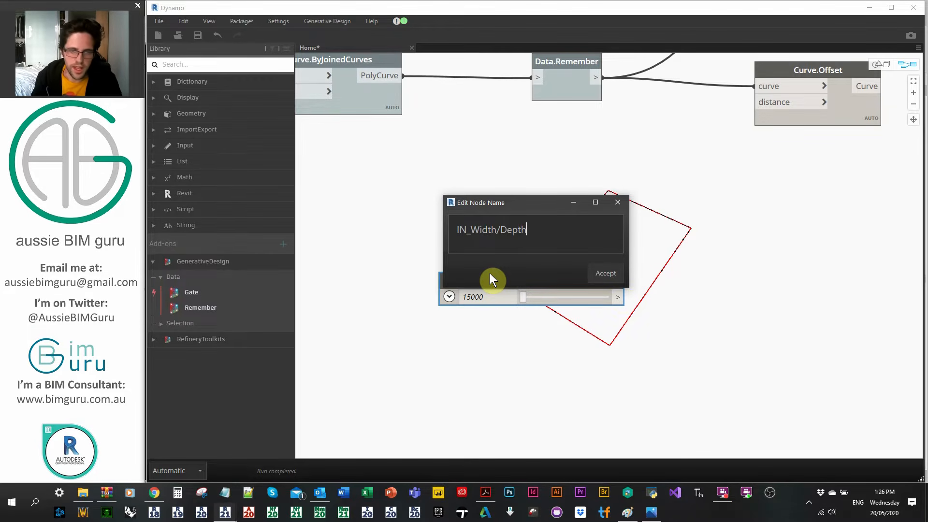
left_click(621, 267)
left_click_drag(587, 278, 521, 338)
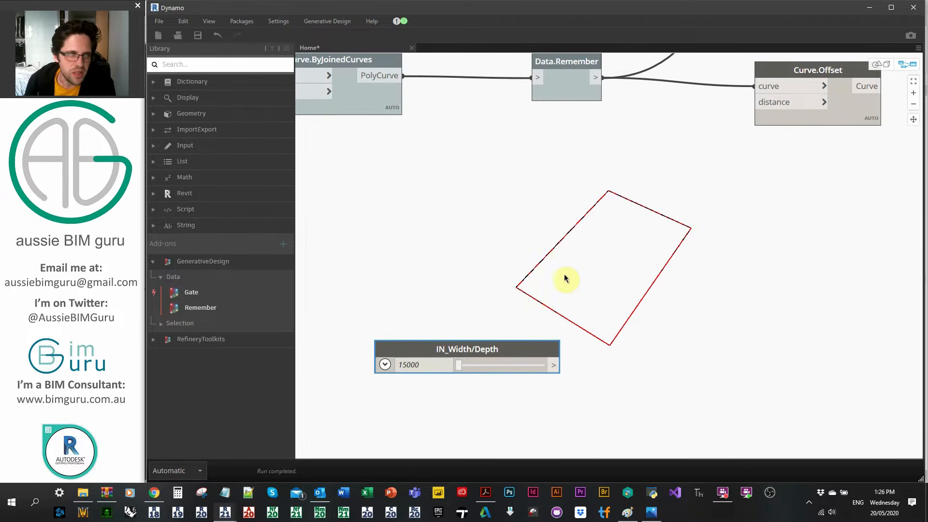
Add a code block containing (l*-1)/2; between the IN_Width/Depth slider and the Curve.Offset node
middle_click_drag(563, 276, 458, 274)
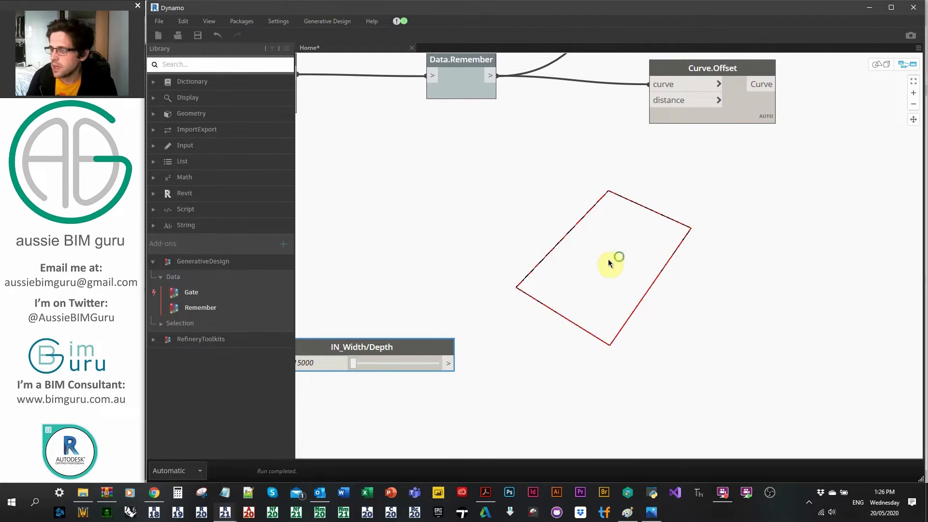
double_click(480, 213)
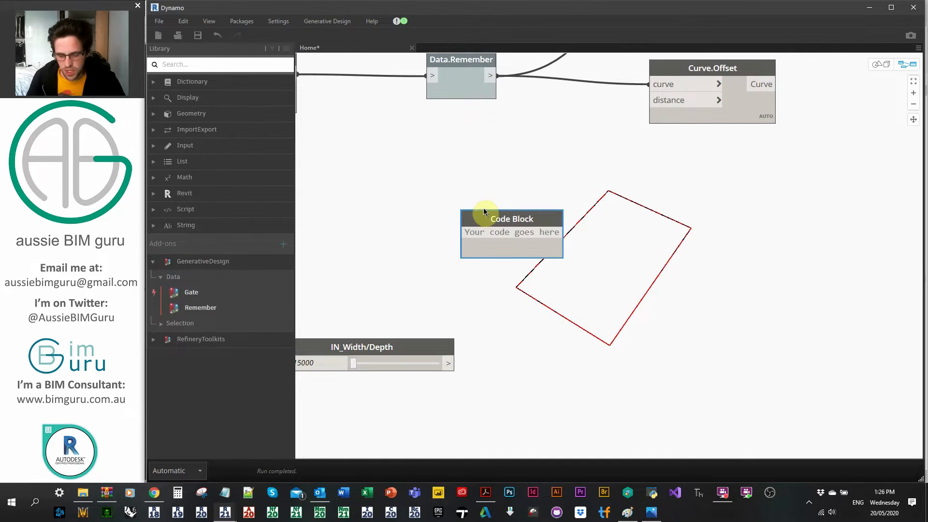
type("l")
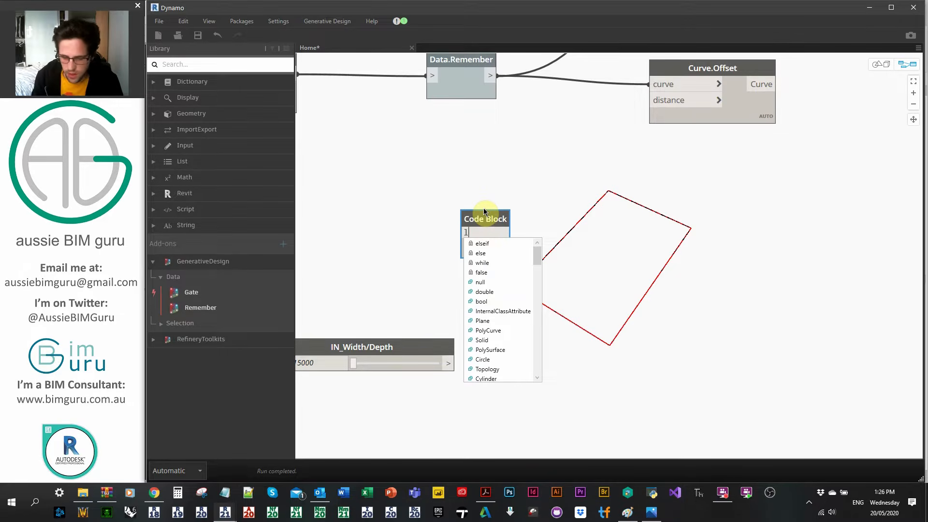
type("*-1")
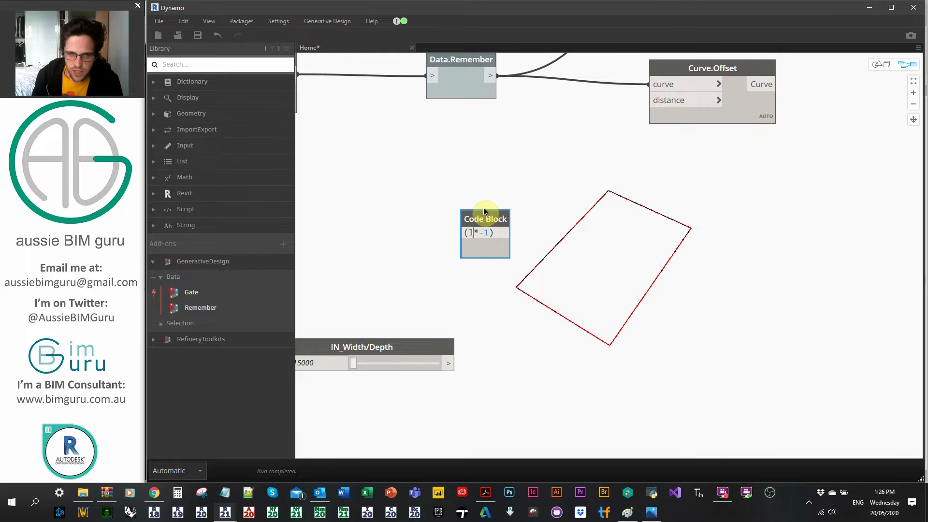
key("End")
type("/2")
left_click(579, 239)
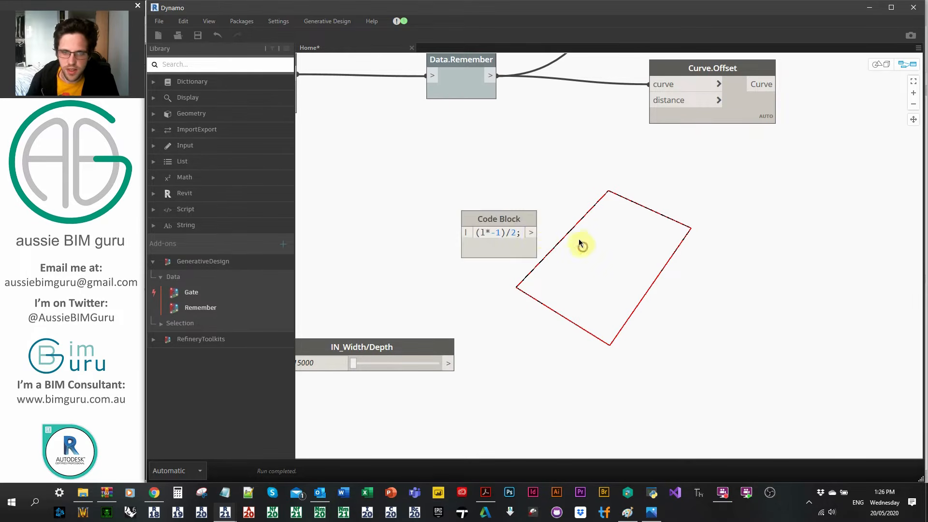
left_click_drag(509, 219, 551, 227)
Connect the IN_Width/Depth slider to the code block's l input and the code block's output to Curve.Offset's distance
left_click(448, 363)
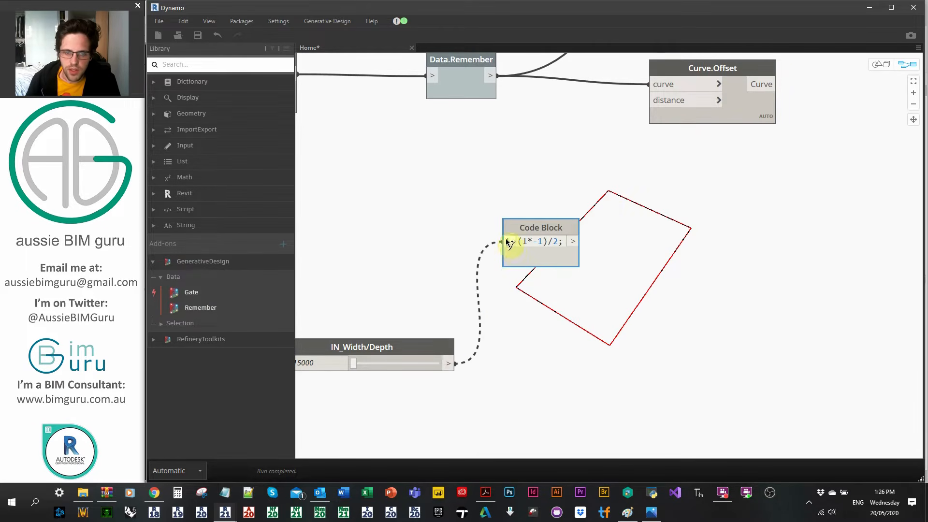
left_click(505, 241)
left_click(573, 241)
left_click(653, 100)
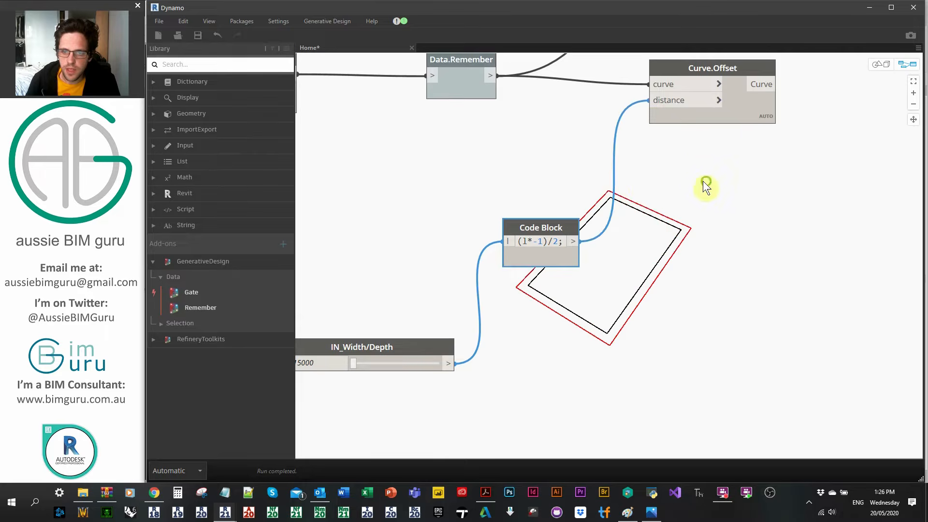
Tidy the layout by repositioning the IN_Width/Depth slider and the code block it feeds
middle_click_drag(670, 232, 623, 233)
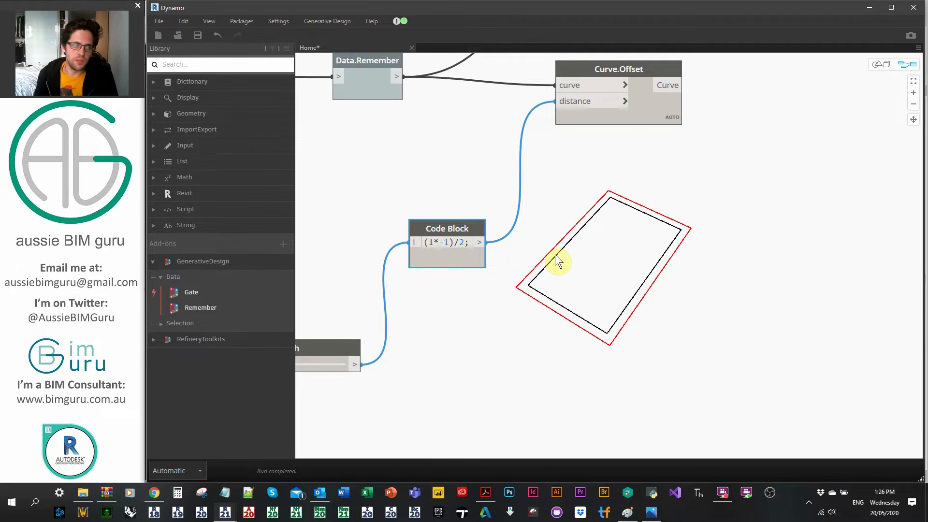
middle_click_drag(559, 253, 605, 251)
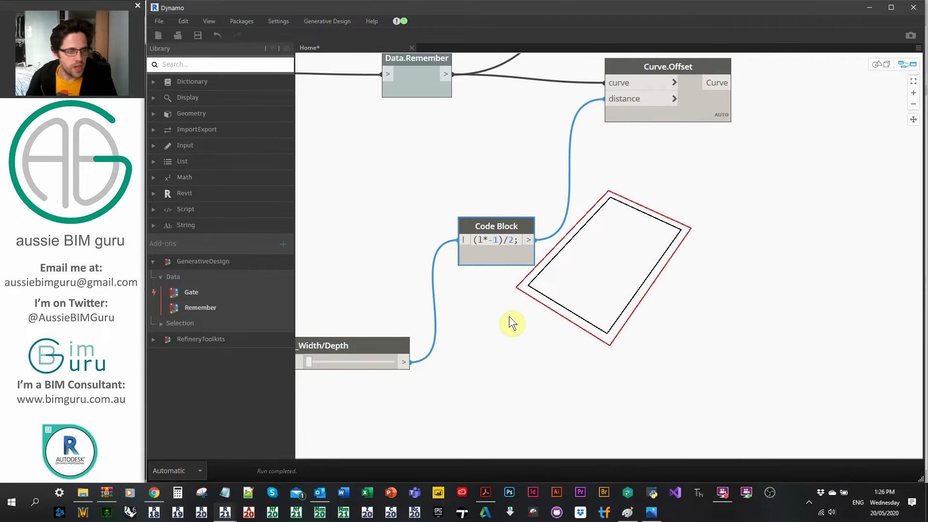
middle_click_drag(509, 316, 605, 302)
left_click_drag(492, 328, 447, 313)
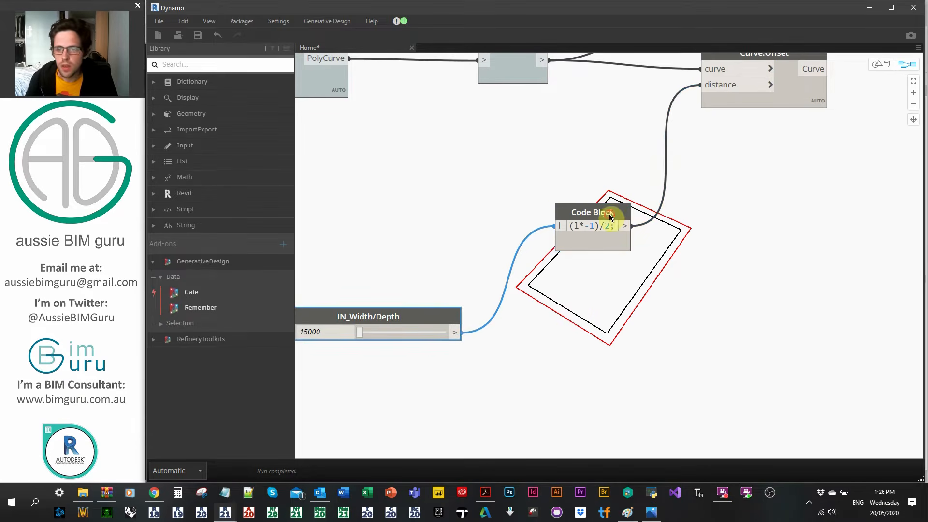
left_click_drag(610, 217, 593, 223)
middle_click_drag(724, 172, 572, 217)
left_click(624, 99)
right_click(625, 100)
left_click(725, 91)
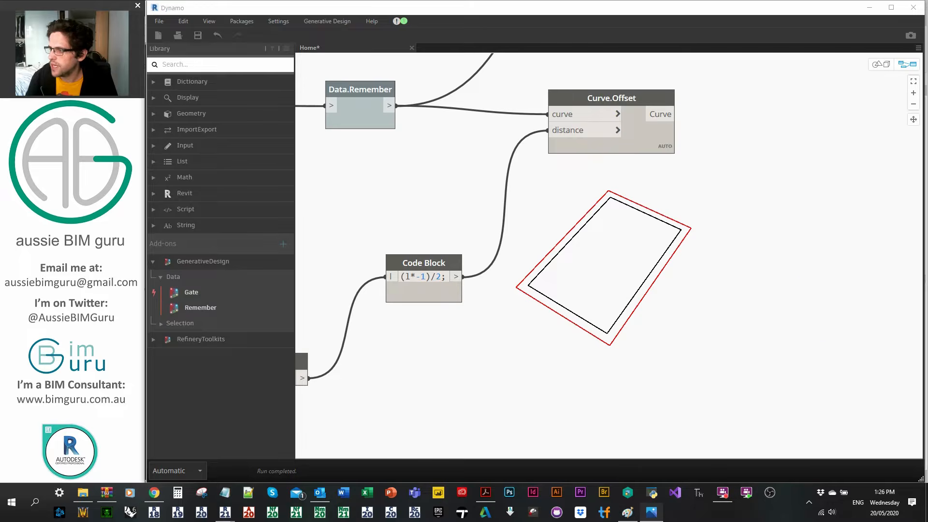
Add a Surface.ByPatch node beside Curve.Offset and connect the offset Curve output to its closedCurve input
middle_click_drag(739, 222, 630, 236)
right_click(653, 211)
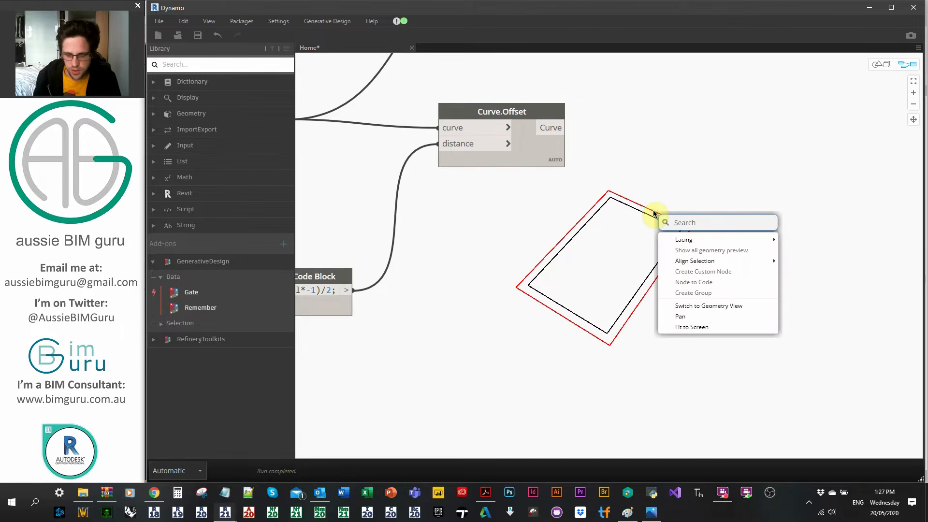
type("patch")
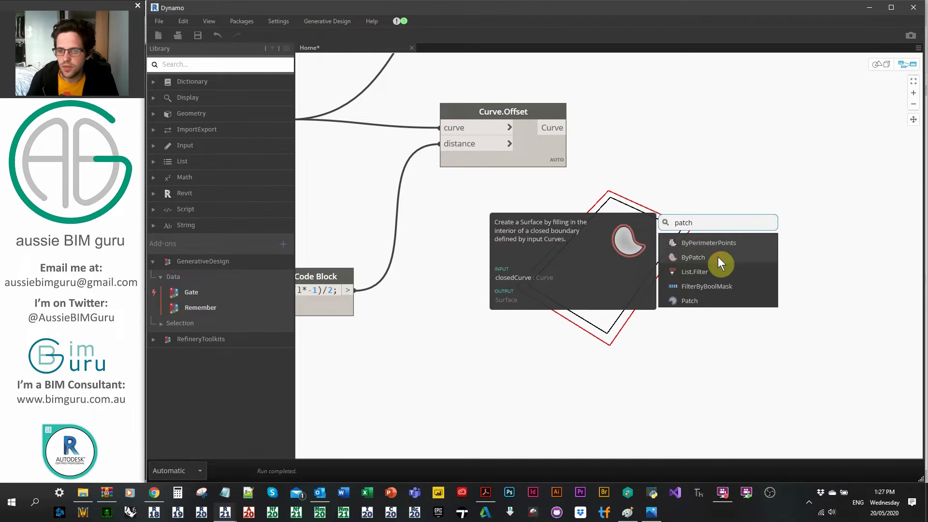
left_click(719, 257)
left_click_drag(719, 257, 651, 99)
left_click_drag(565, 128, 667, 102)
Turn off the geometry preview of the Curve.Offset node
left_click(532, 107)
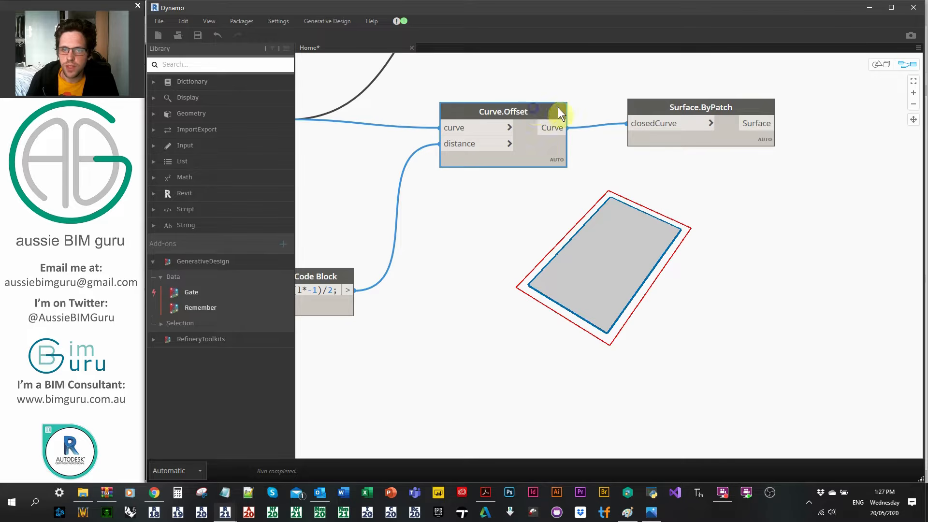
right_click(532, 107)
left_click(585, 177)
middle_click_drag(715, 209, 641, 209)
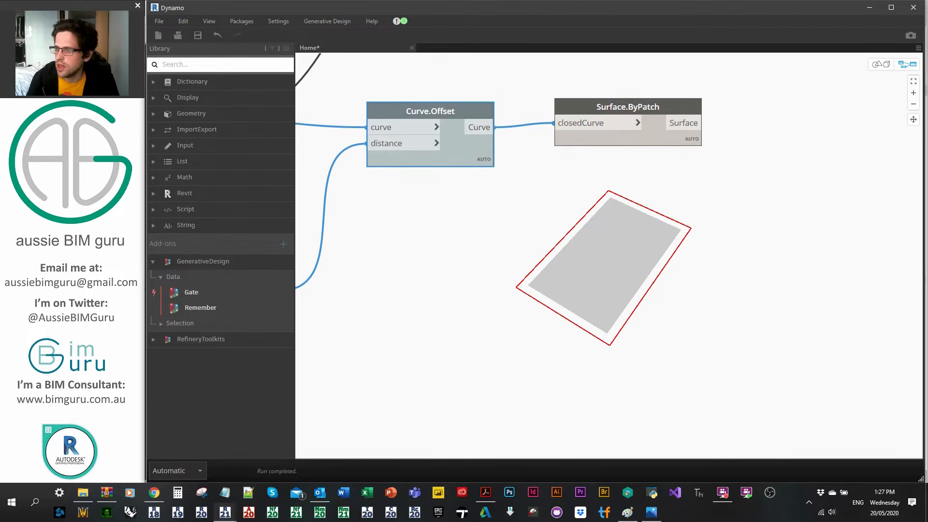
left_click(473, 249)
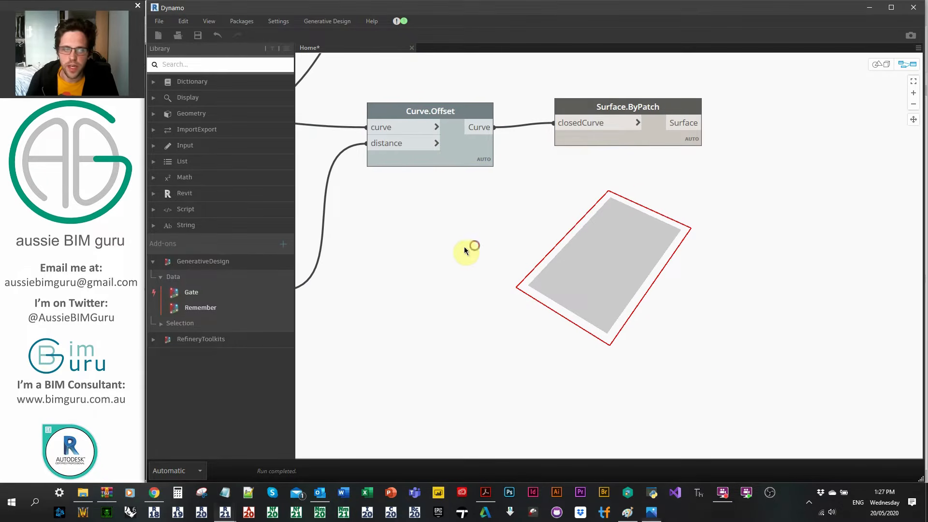
middle_click_drag(432, 271, 491, 271)
right_click(491, 271)
type("number")
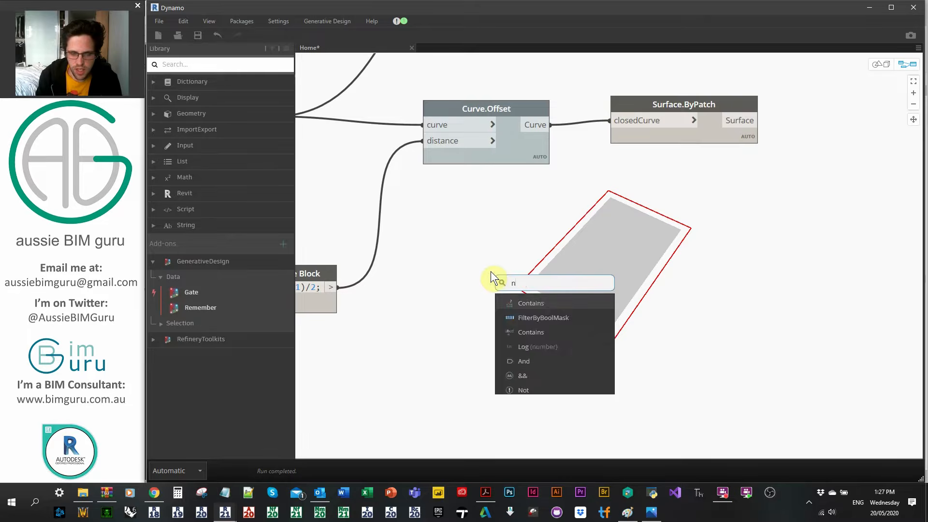
key("Return")
left_click_drag(509, 277, 481, 316)
key("Delete")
Add a Number Slider node in the empty area below the Curve.Offset node
right_click(492, 274)
type("slider")
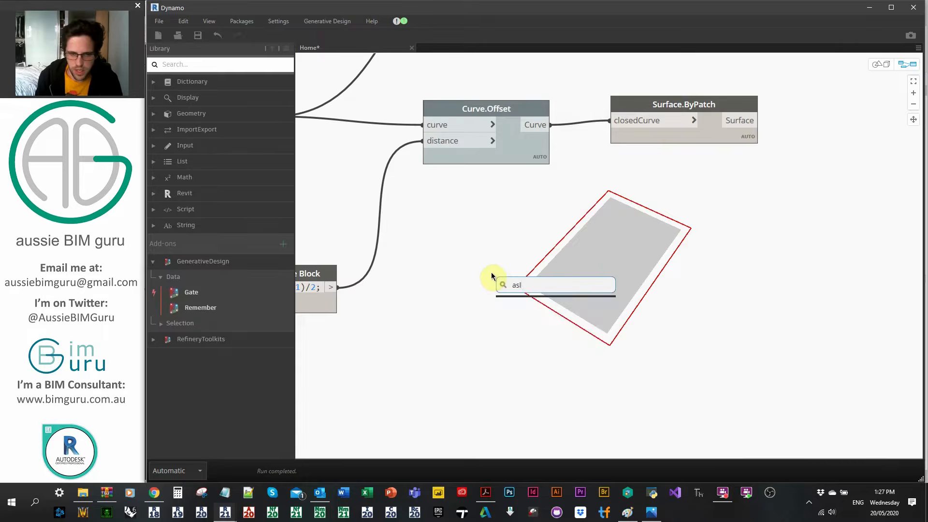
key("Return")
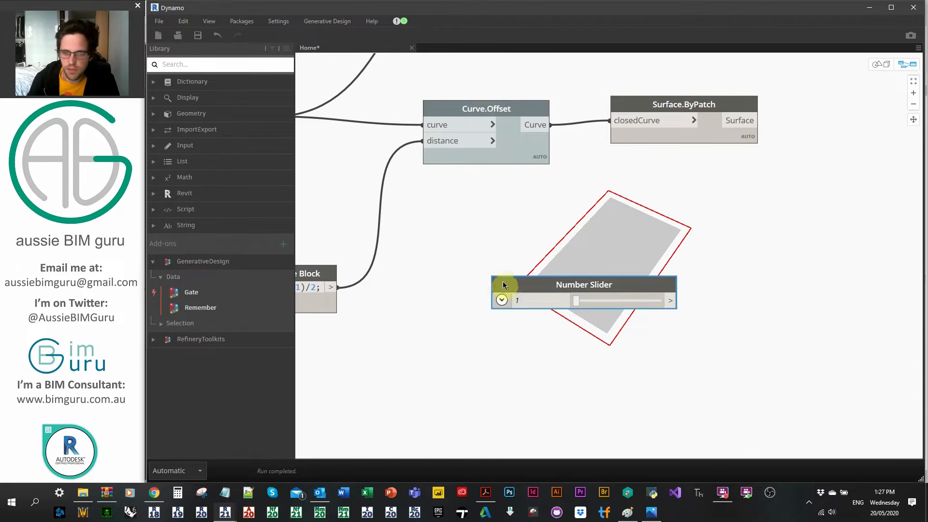
Set the Number Slider's maximum to 1, step to 0.01 and value to 0.42, and place it directly beneath Curve.Offset
left_click(502, 300)
double_click(549, 337)
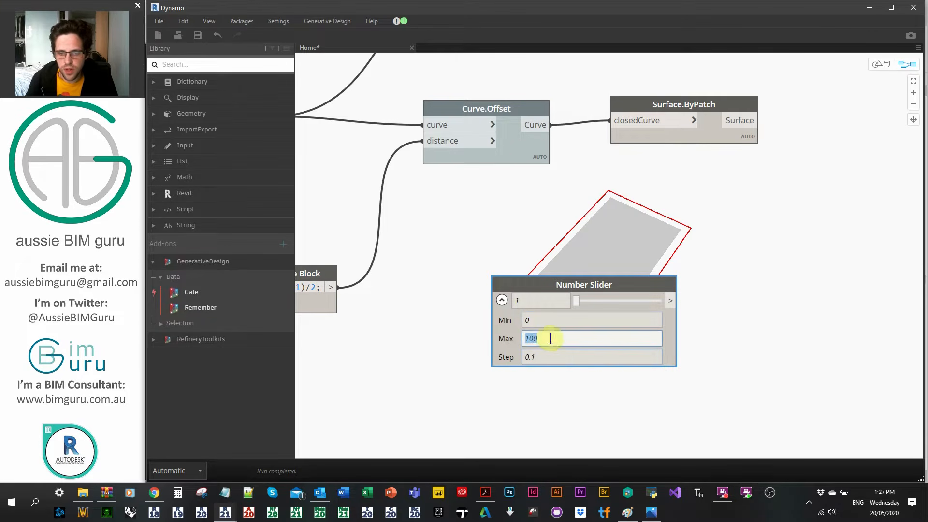
type("1")
double_click(549, 358)
type("0.01")
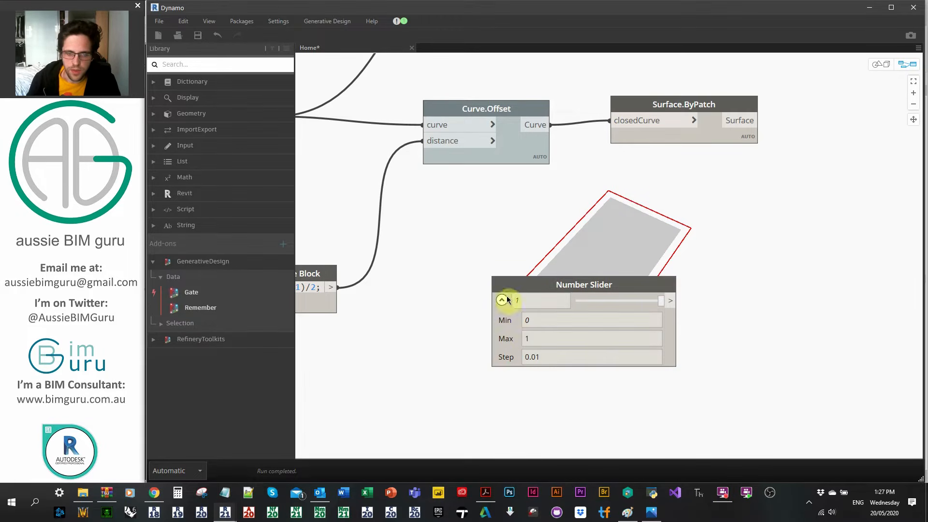
left_click(501, 301)
left_click_drag(661, 301, 526, 206)
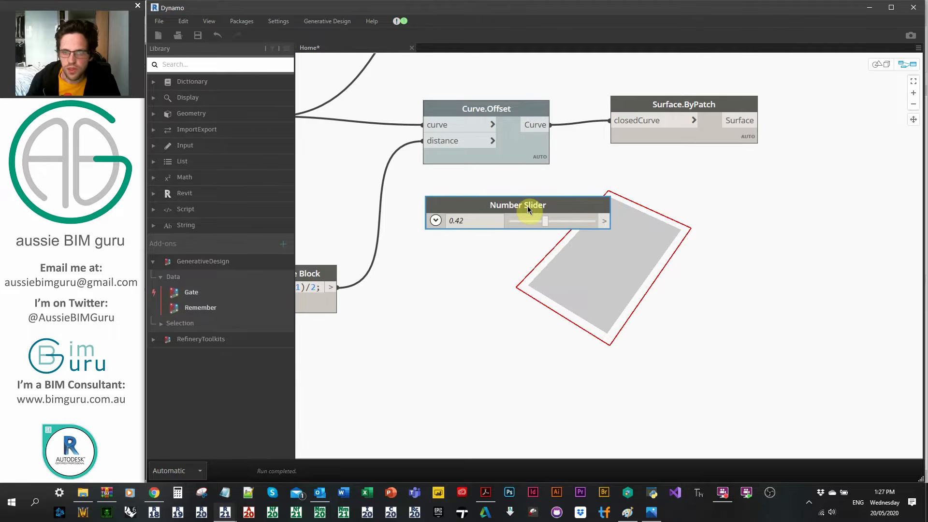
Rename the new Number Slider node below Curve.Offset to IN_U
double_click(527, 206)
type("IN_U")
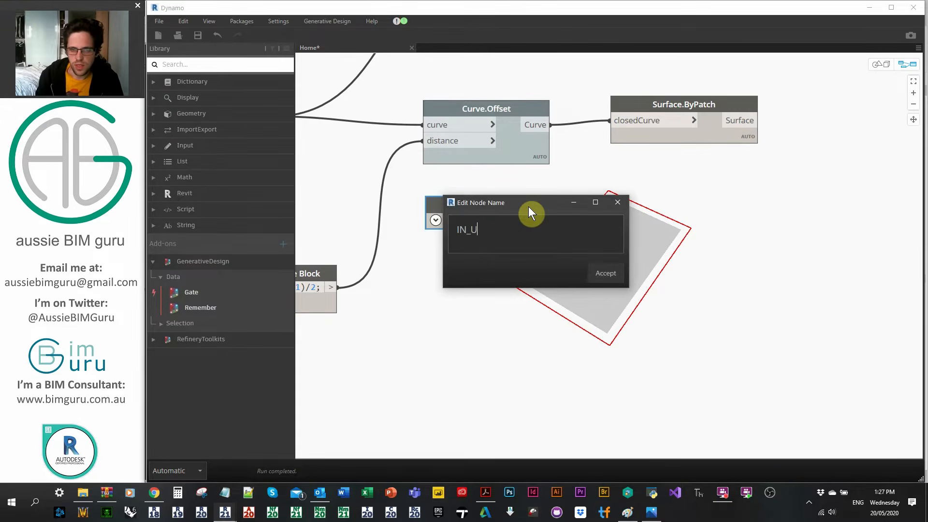
key("Return")
Mark the IN_Width/Depth and IN_U sliders as inputs of the graph
middle_click_drag(488, 245, 646, 1)
middle_click_drag(572, 302, 686, 305)
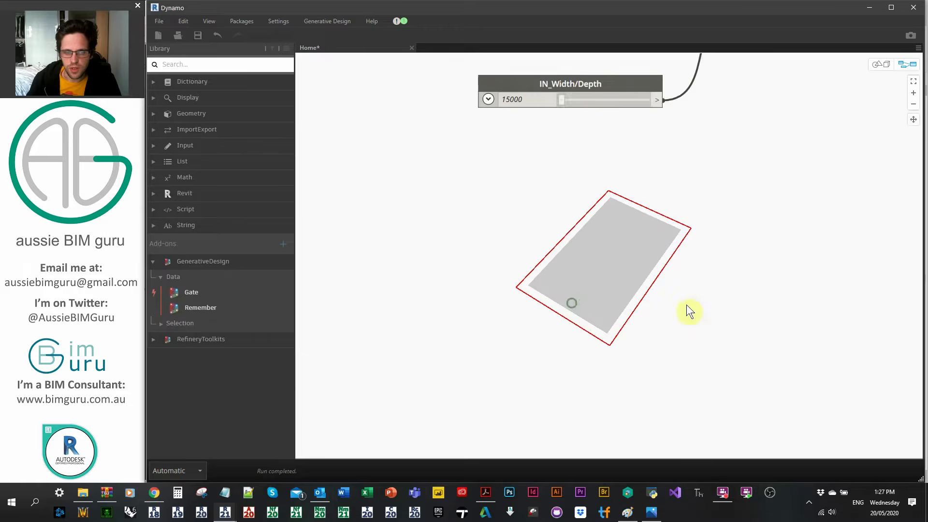
middle_click_drag(736, 100, 685, 173)
right_click(659, 153)
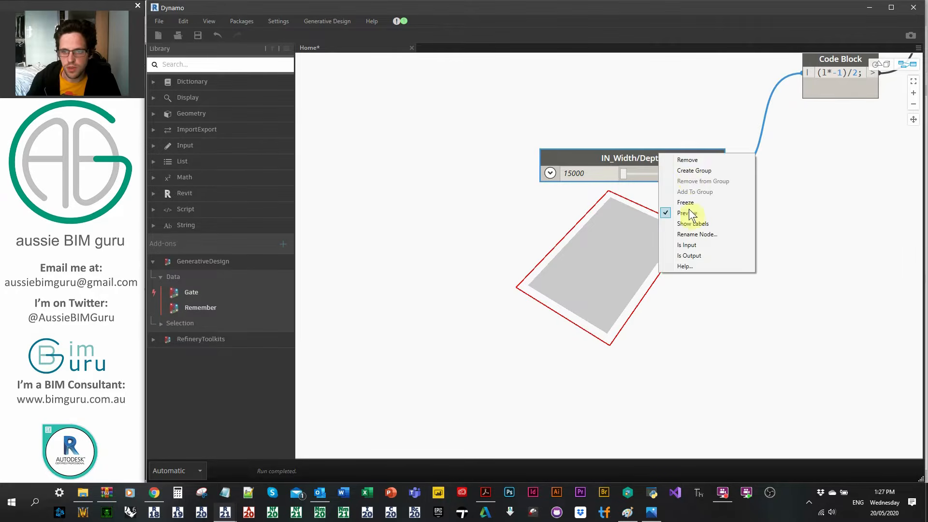
left_click(699, 243)
middle_click_drag(763, 206, 534, 247)
middle_click_drag(864, 198, 562, 282)
middle_click_drag(822, 58, 579, 118)
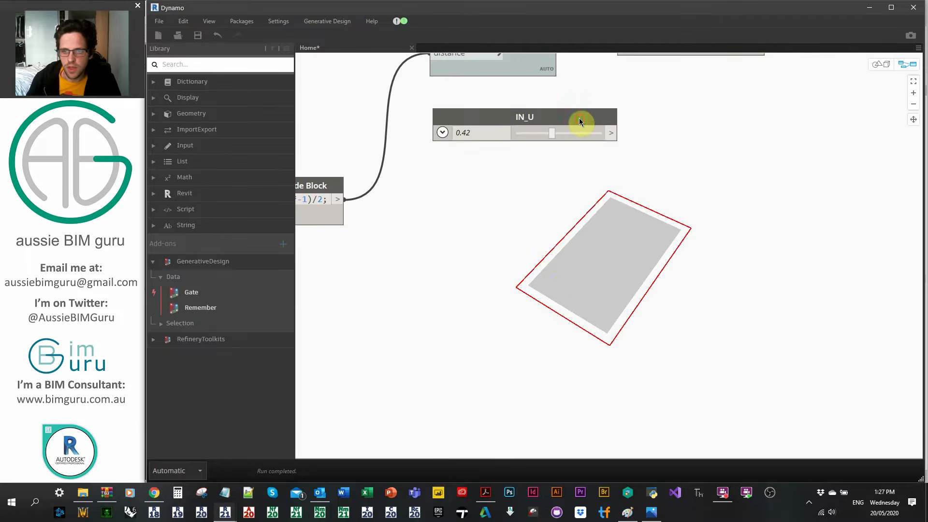
right_click(573, 119)
left_click(628, 208)
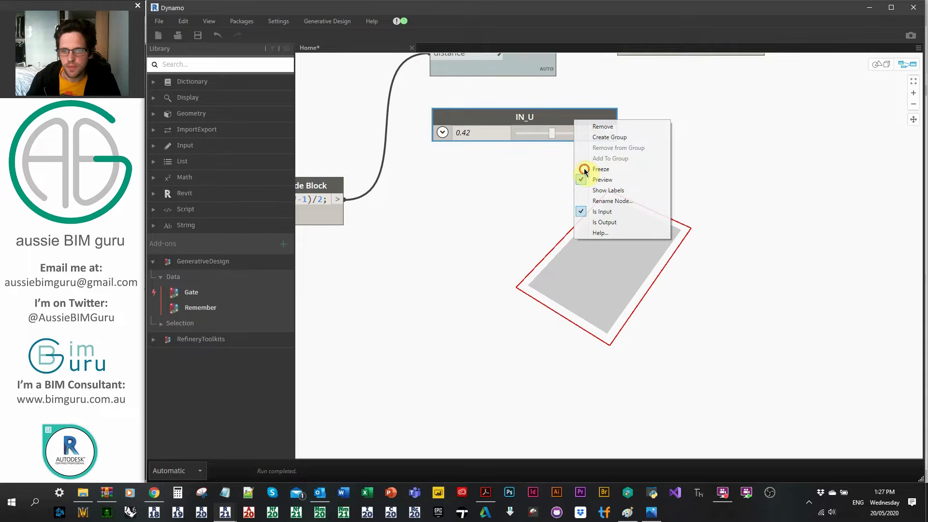
Duplicate the IN_U slider, place the copy directly beneath it and rename the copy IN_V
left_click(540, 118)
key("ctrl+c")
key("ctrl+v")
left_click_drag(651, 133, 479, 174)
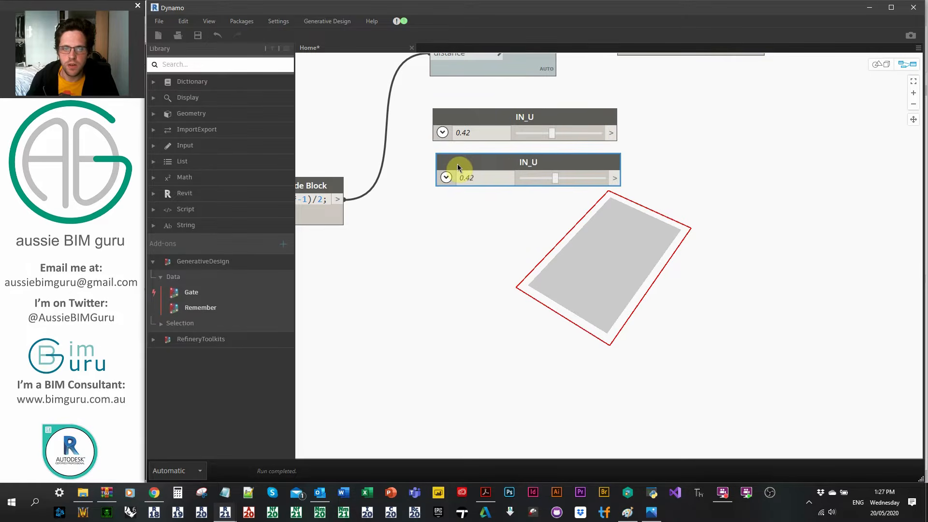
double_click(478, 159)
key("BackSpace")
type("V")
key("Return")
Add a Surface.PointAtParameter node beside Surface.ByPatch and connect the patch's Surface output to its surface input
scroll(880, 215, "down", 1)
middle_click_drag(879, 215, 622, 351)
right_click(622, 273)
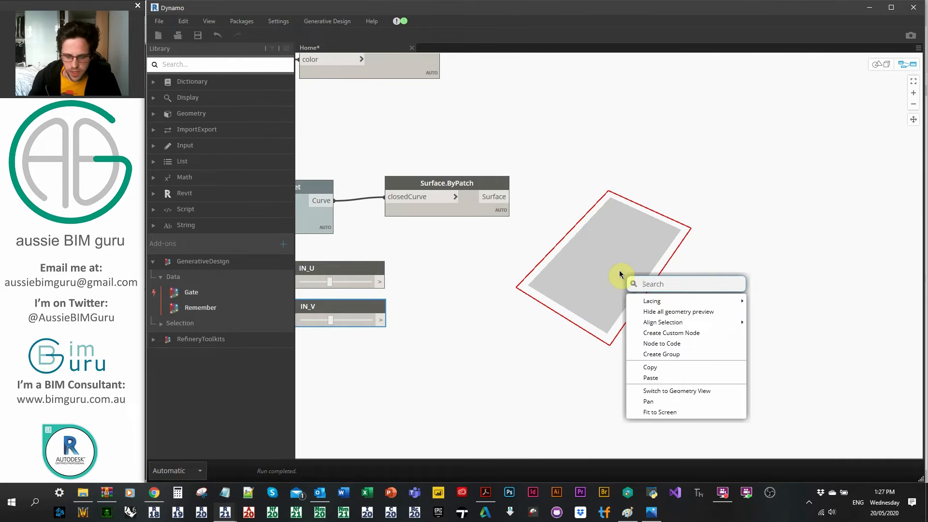
type("POINT ATPARAM")
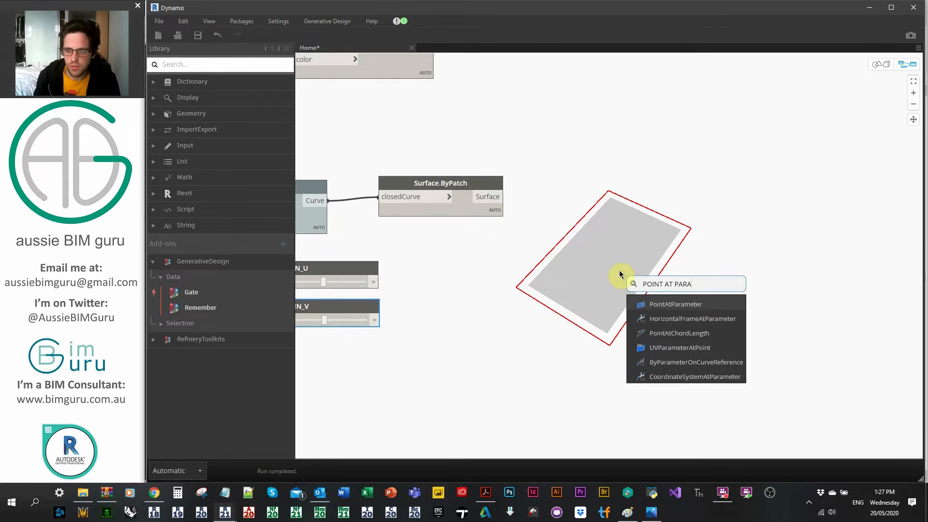
left_click(696, 305)
left_click_drag(700, 311, 648, 184)
left_click(503, 197)
left_click(638, 219)
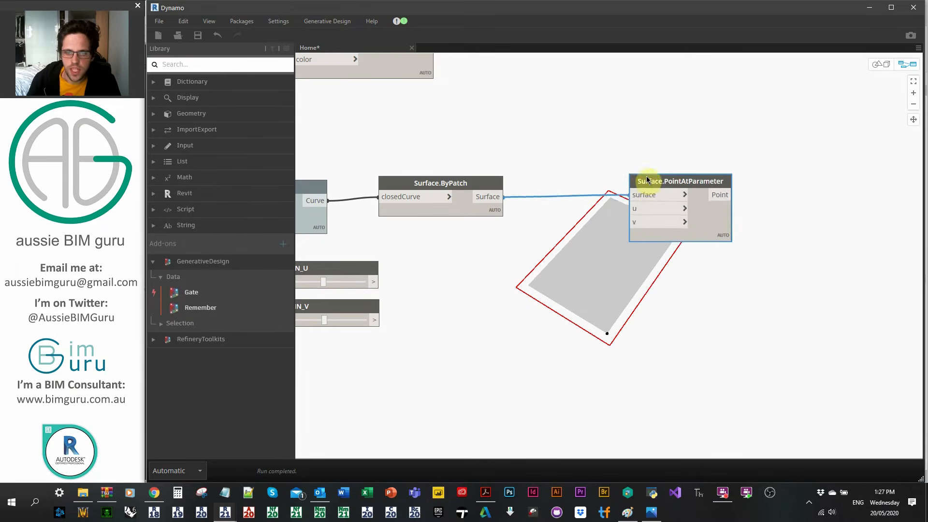
Connect the IN_U slider to the u input and the IN_V slider to the v input of Surface.PointAtParameter
left_click(661, 222)
left_click(686, 228)
left_click(376, 318)
Test the point's movement with both sliders, leaving IN_U at 0.75 and IN_V at 0.47
middle_click_drag(343, 334, 450, 282)
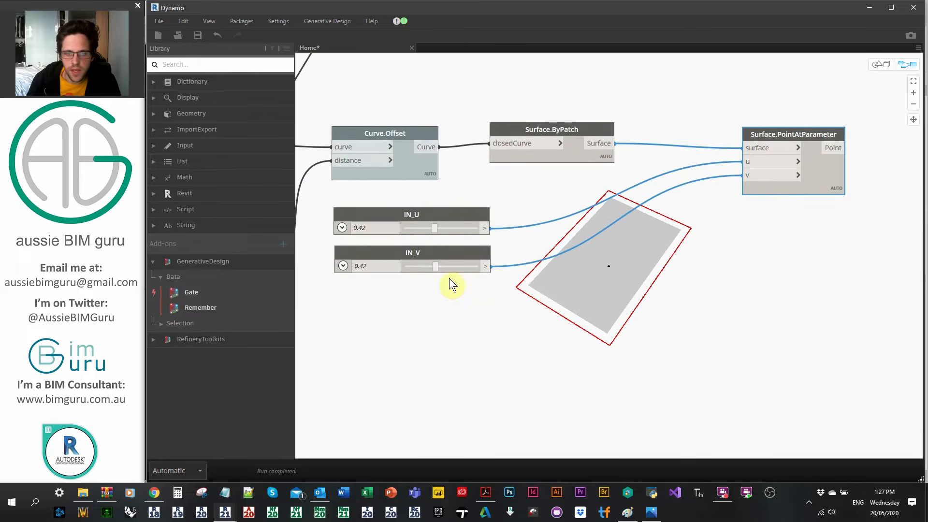
left_click_drag(433, 270, 418, 271)
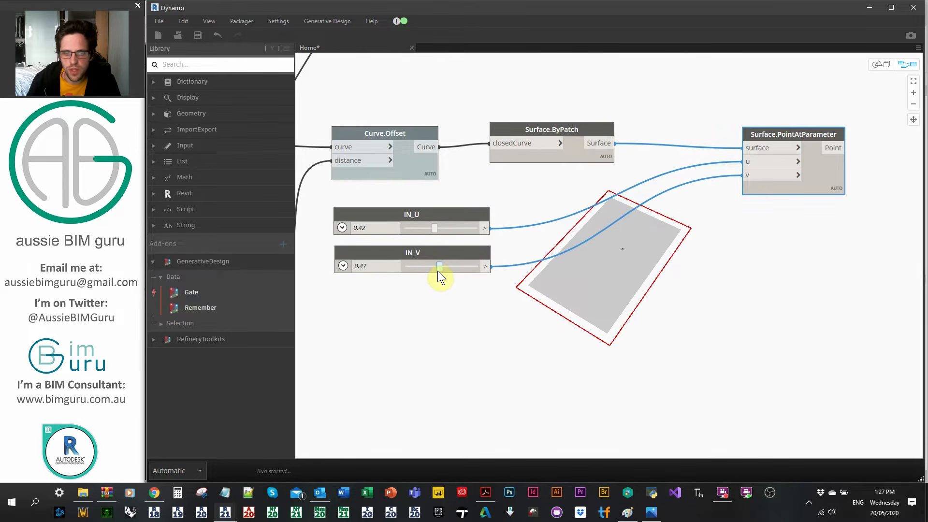
left_click_drag(434, 228, 425, 231)
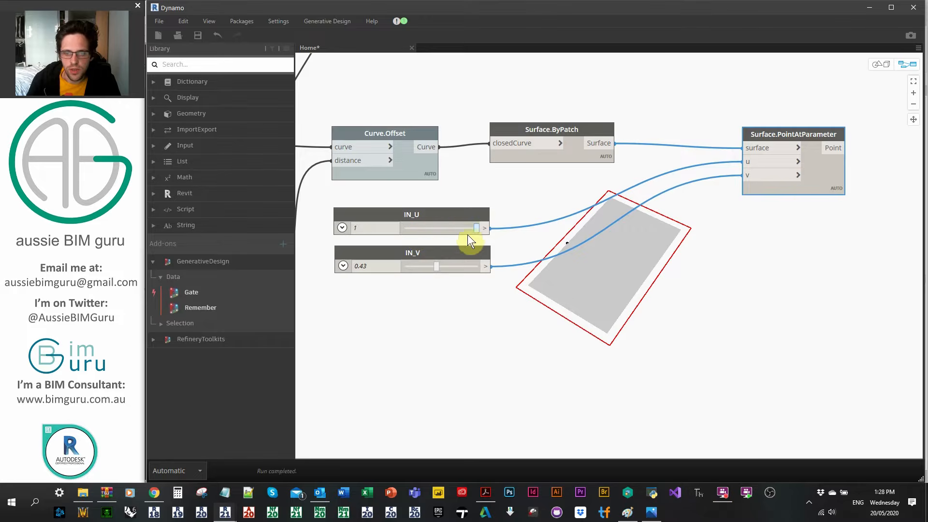
mouse_move(487, 244)
left_mouse_down()
mouse_move(413, 248)
mouse_move(475, 240)
left_mouse_up()
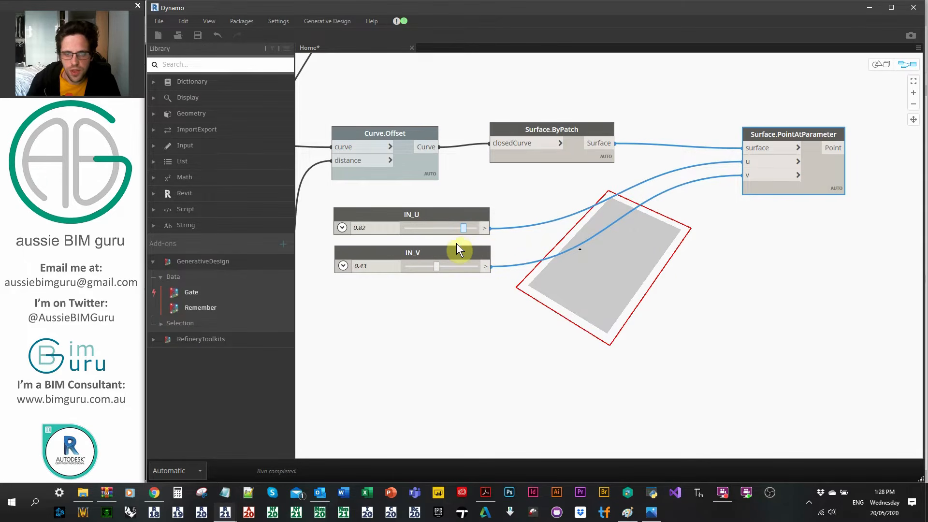
left_click_drag(434, 263, 440, 267)
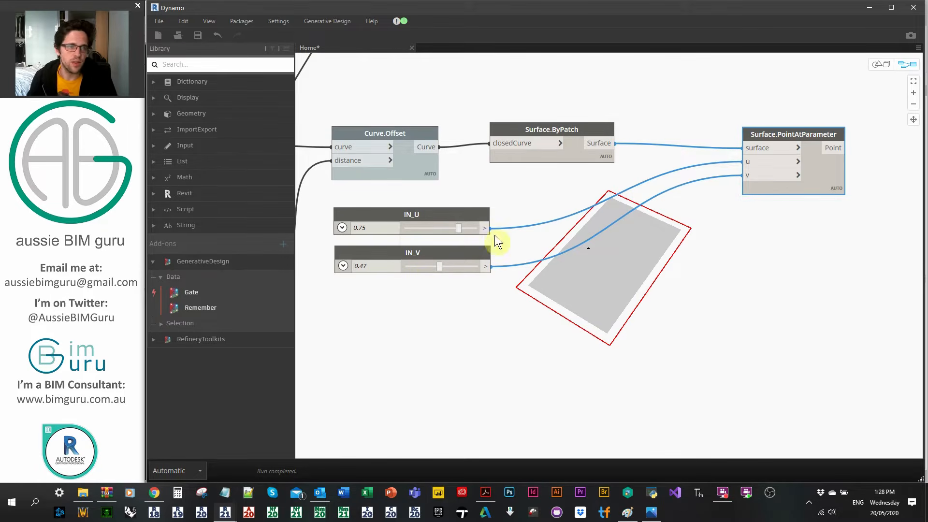
Align the Surface.ByPatch node with Curve.Offset and turn off its geometry preview
left_click_drag(529, 136, 520, 136)
right_click(520, 135)
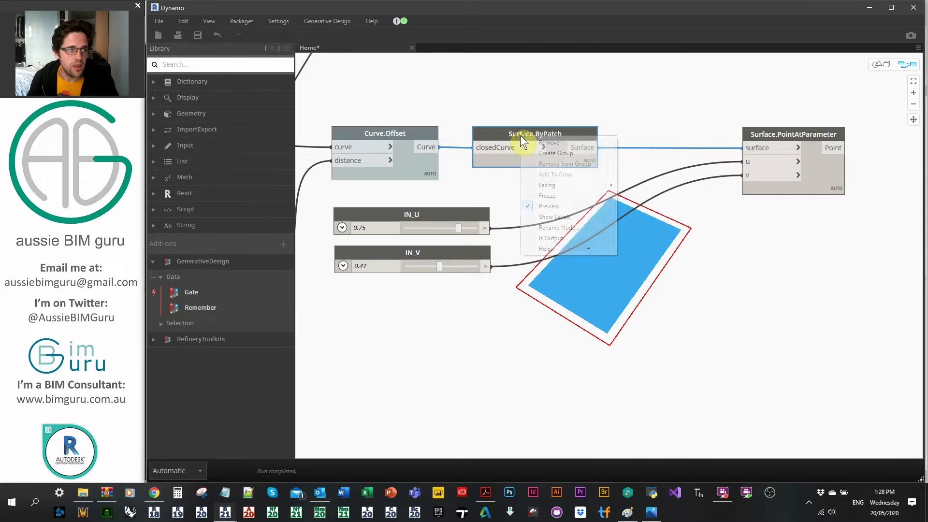
left_click(561, 206)
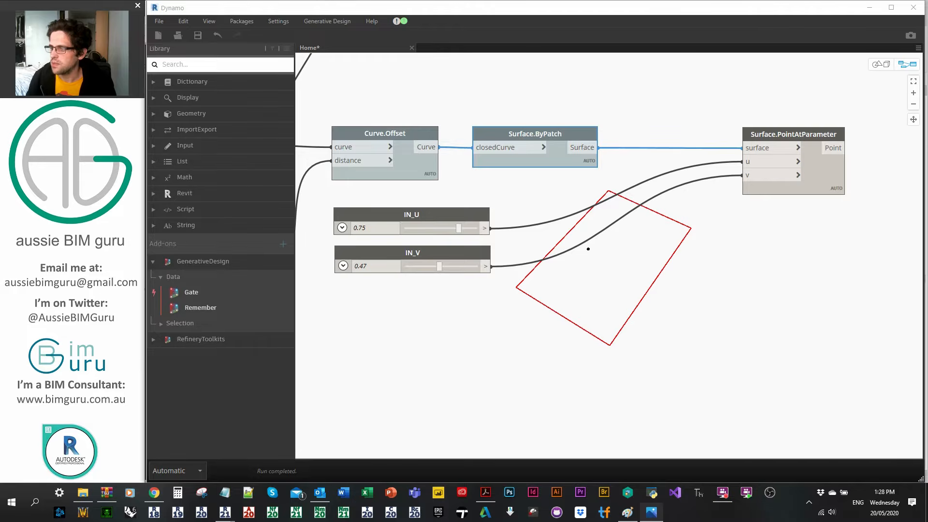
Add a Plane.ByOriginNormal node beside Surface.PointAtParameter and connect the Point output to its origin input
middle_click_drag(758, 256, 644, 273)
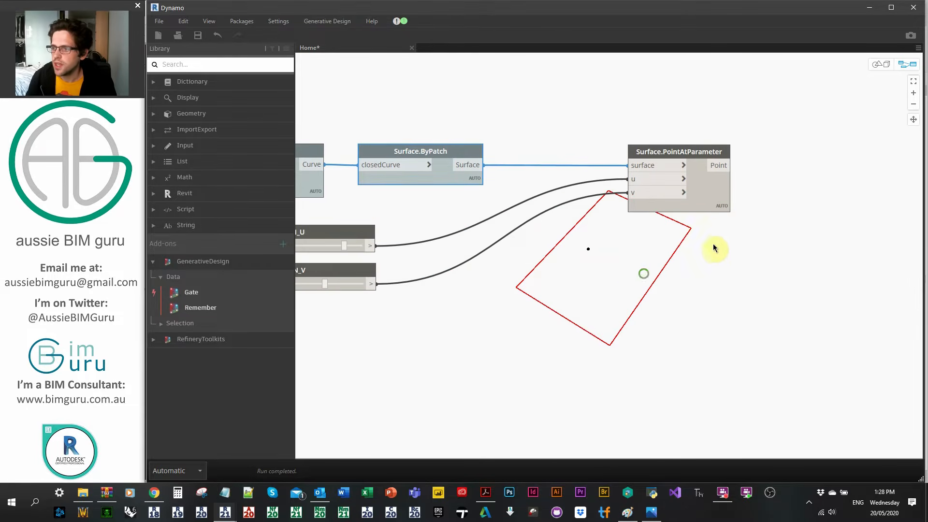
middle_click_drag(740, 239, 696, 243)
middle_click_drag(750, 219, 635, 218)
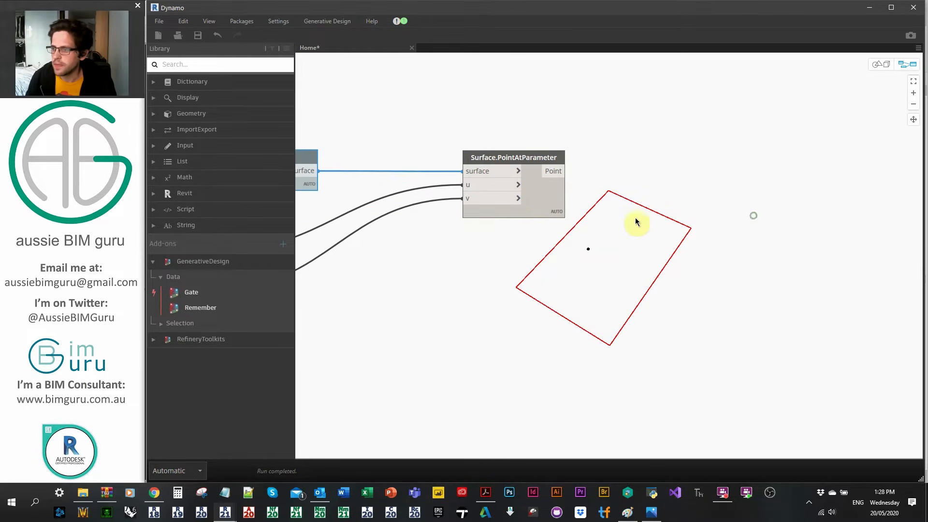
right_click(697, 188)
type("PLANE BY R")
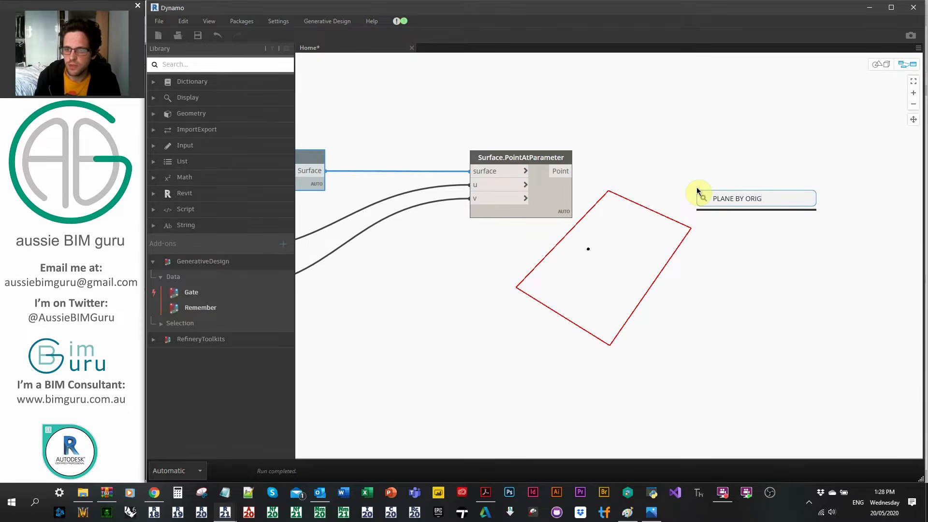
type("IG")
key("BackSpace")
key("BackSpace")
key("BackSpace")
key("BackSpace")
key("BackSpace")
key("BackSpace")
key("BackSpace")
key("BackSpace")
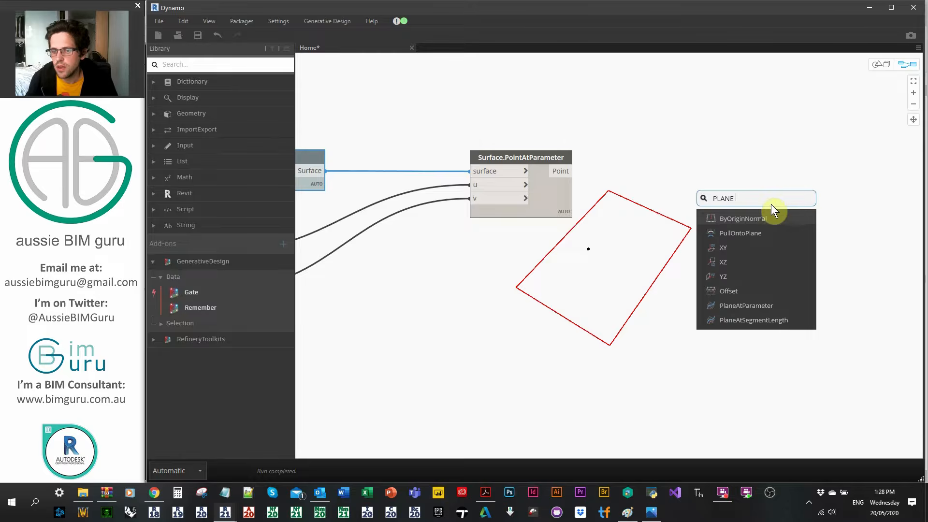
left_click(773, 218)
left_click(574, 171)
left_click(779, 166)
left_click_drag(786, 156, 746, 156)
Add a Vector.ZAxis node, connect it to the plane's normal input and move both nodes above the point node
double_click(633, 182)
type("Z")
left_click(664, 215)
left_click_drag(686, 217, 637, 191)
left_click(654, 197)
left_click(750, 182)
left_click_drag(777, 211, 659, 136)
left_click_drag(742, 150, 737, 83)
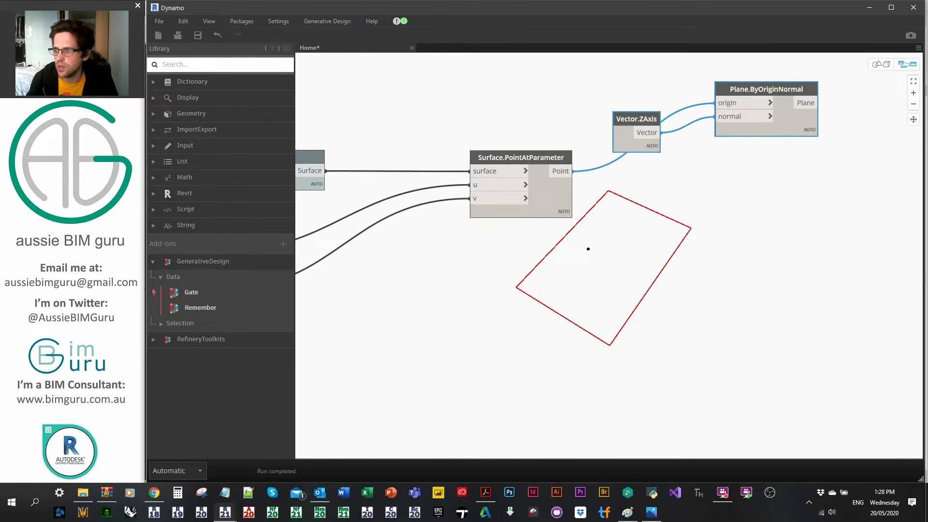
Add the Rectangle.ByWidthLength node that takes a plane, width and length, and connect the Plane output to its plane input
key("alt+Tab")
left_click(773, 270)
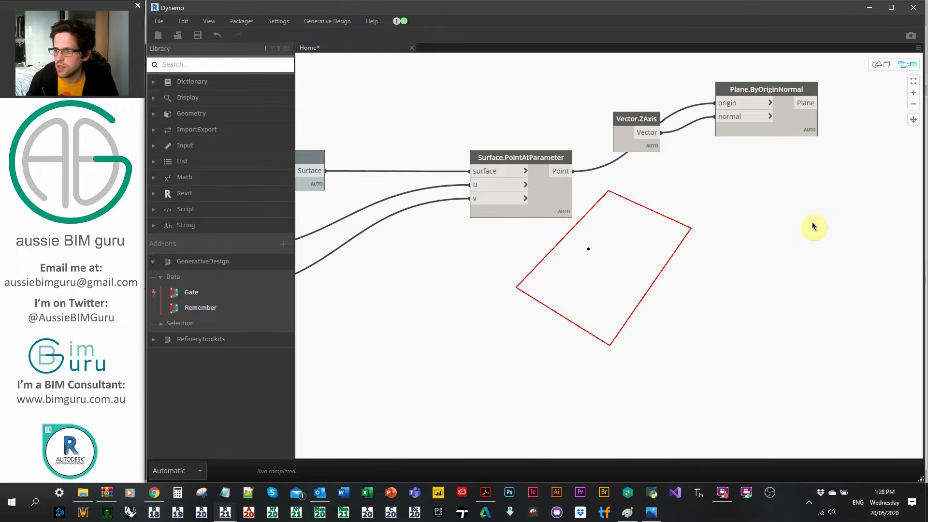
right_click(691, 224)
type("RECTANGLE")
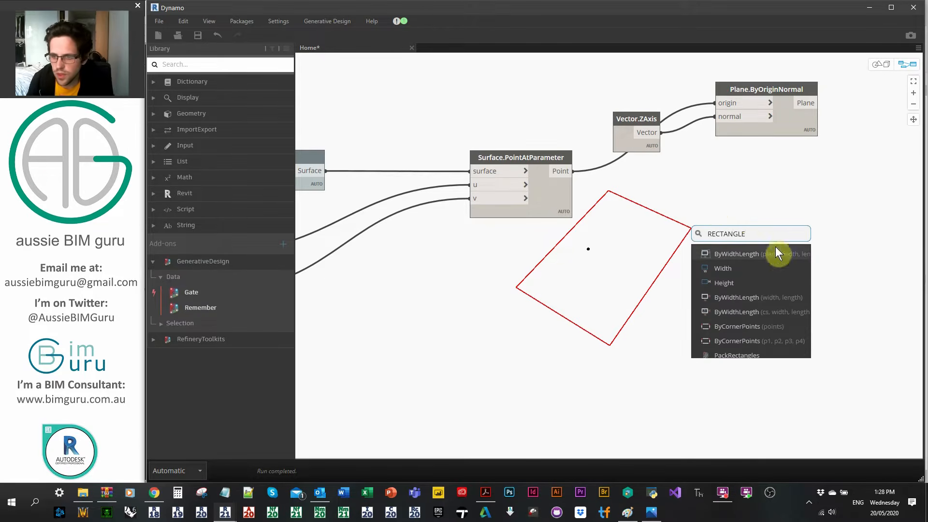
left_click(776, 252)
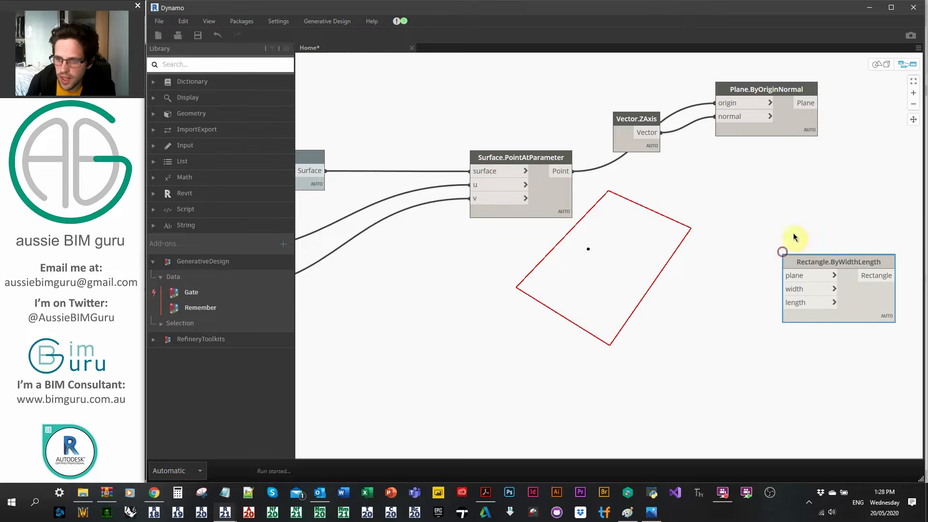
left_click_drag(704, 263, 814, 204)
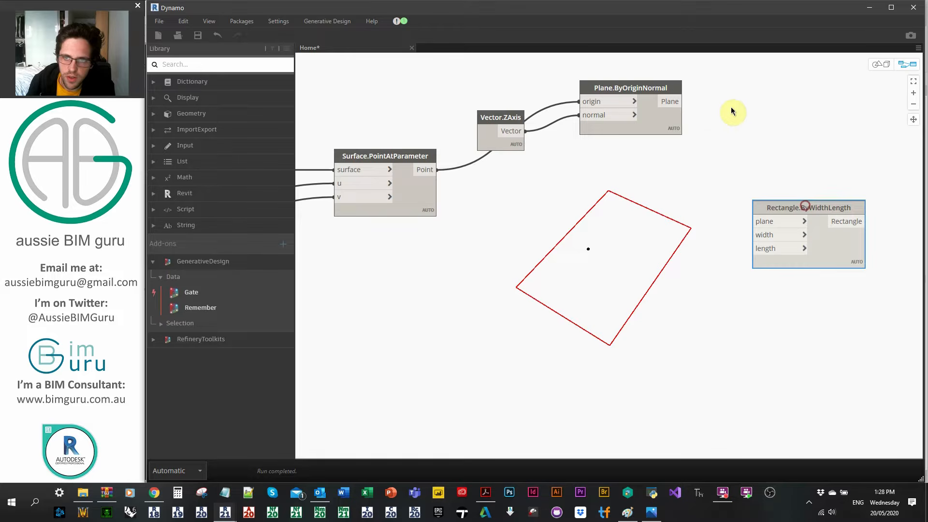
left_click_drag(682, 101, 769, 183)
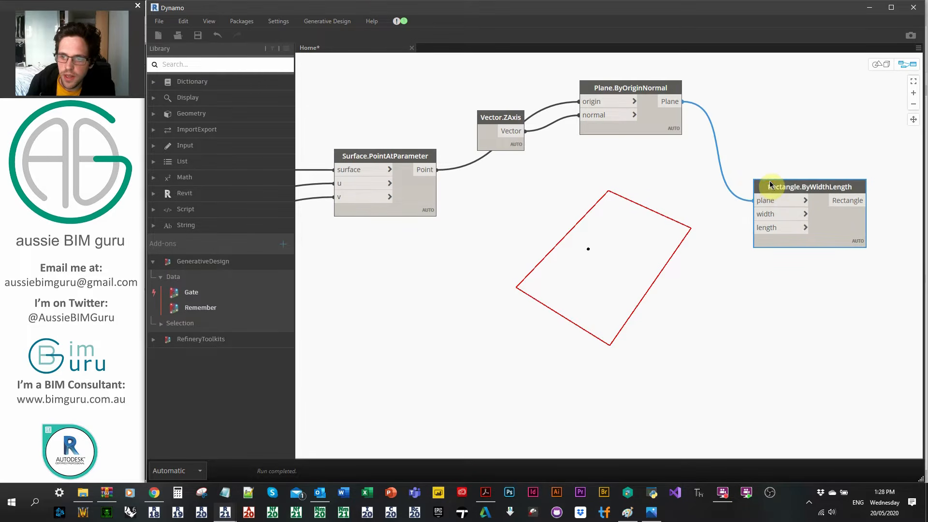
Connect the IN_Width/Depth slider to both the width and length inputs of Rectangle.ByWidthLength
left_click(677, 212)
scroll(763, 212, "down", 3)
middle_click_drag(530, 256, 657, 242)
middle_click_drag(474, 263, 698, 254)
left_click(468, 289)
left_click(467, 289)
middle_click_drag(853, 266, 513, 284)
scroll(721, 220, "up", 1)
left_click(752, 207)
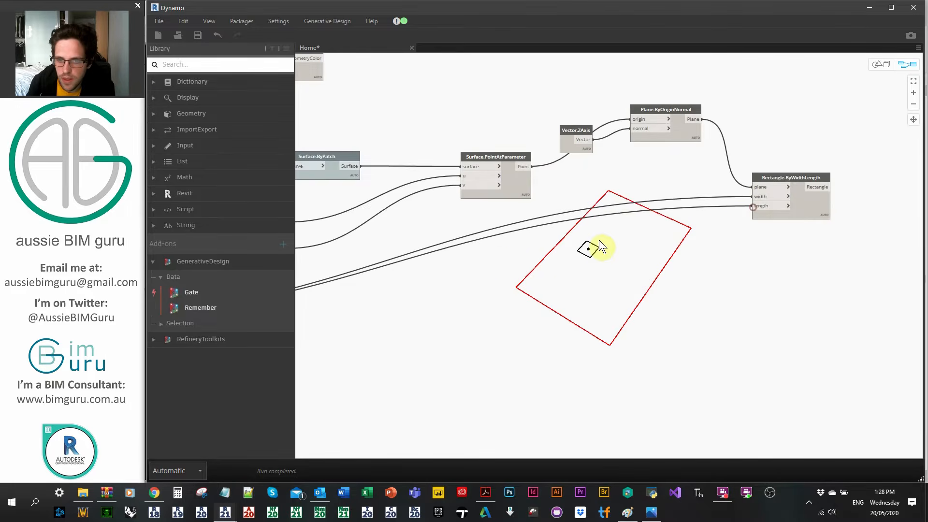
Test the rectangle against the site boundary by setting IN_U to 0 and IN_Width/Depth to 22212
middle_click_drag(480, 250, 732, 251)
scroll(613, 245, "up", 1)
left_click_drag(500, 213, 441, 212)
middle_click_drag(448, 295, 526, 277)
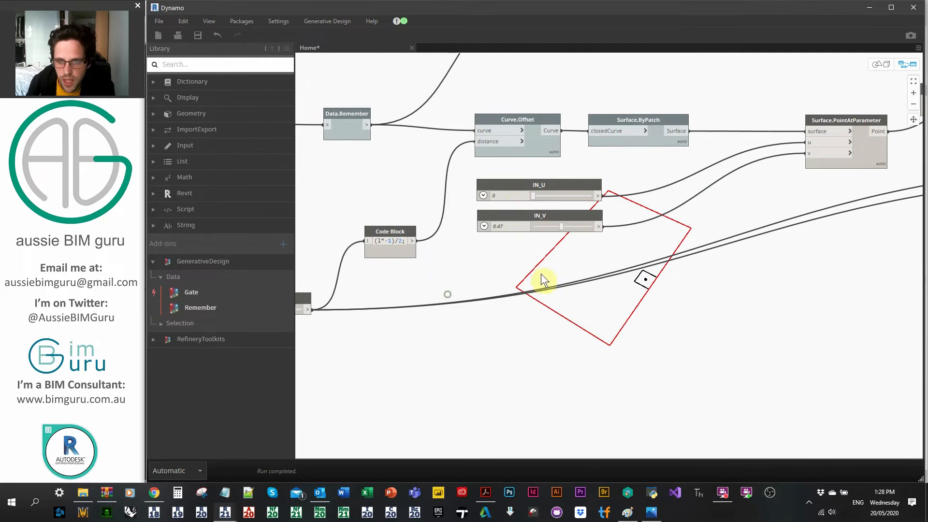
middle_click_drag(458, 271, 612, 235)
left_click_drag(396, 270, 420, 268)
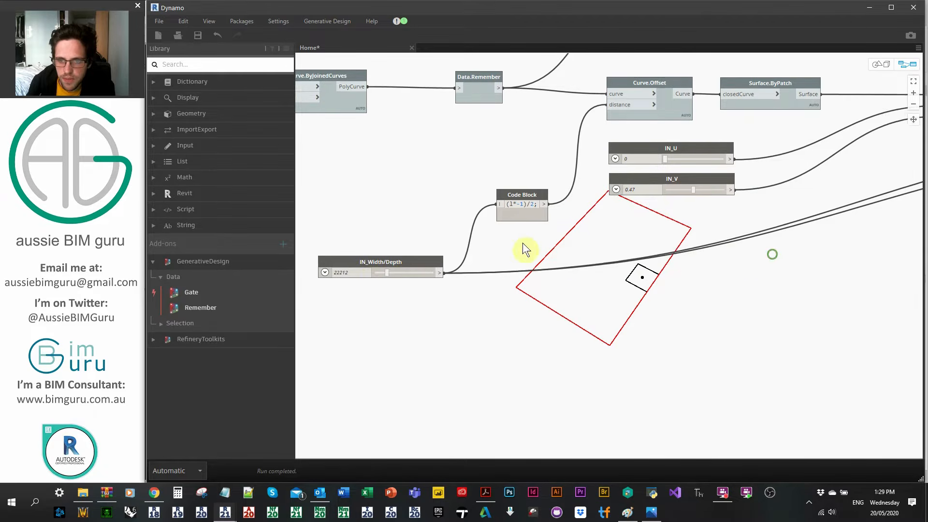
middle_click_drag(523, 242, 381, 266)
middle_click_drag(770, 246, 513, 273)
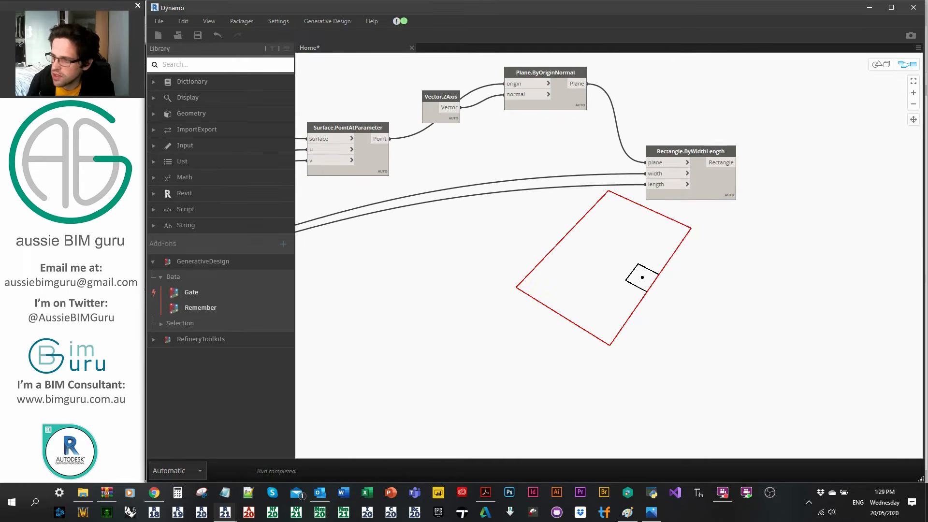
key("alt+Tab")
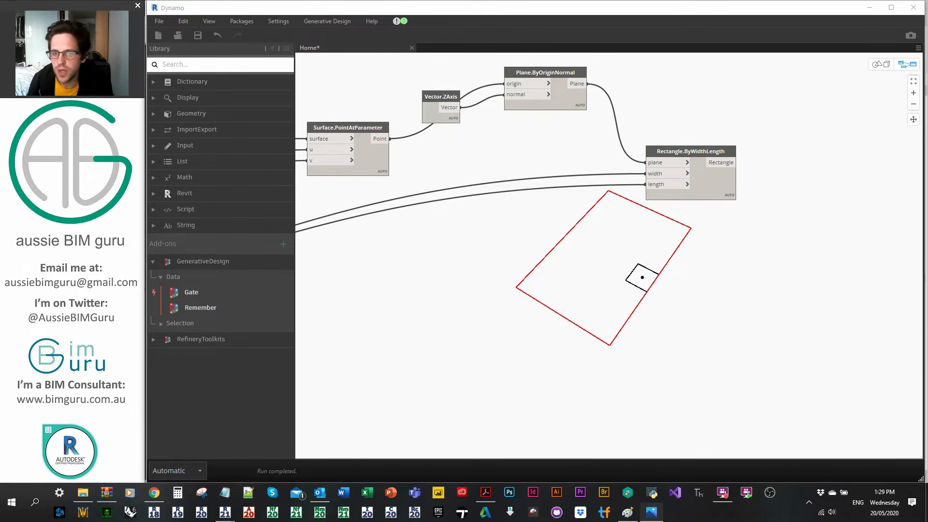
Add a Convert Between Units node below the IN_U and IN_V sliders
middle_click_drag(524, 307, 722, 292)
middle_click_drag(440, 297, 583, 288)
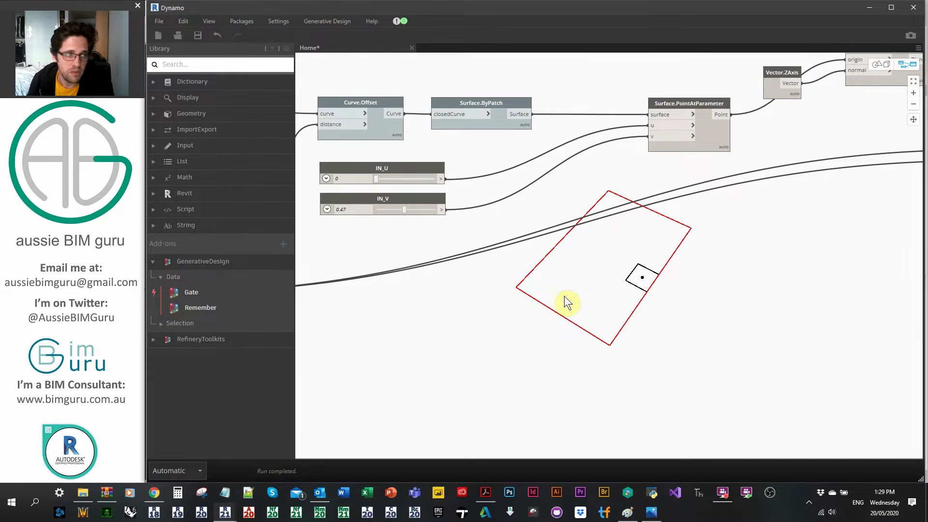
middle_click_drag(482, 303, 662, 300)
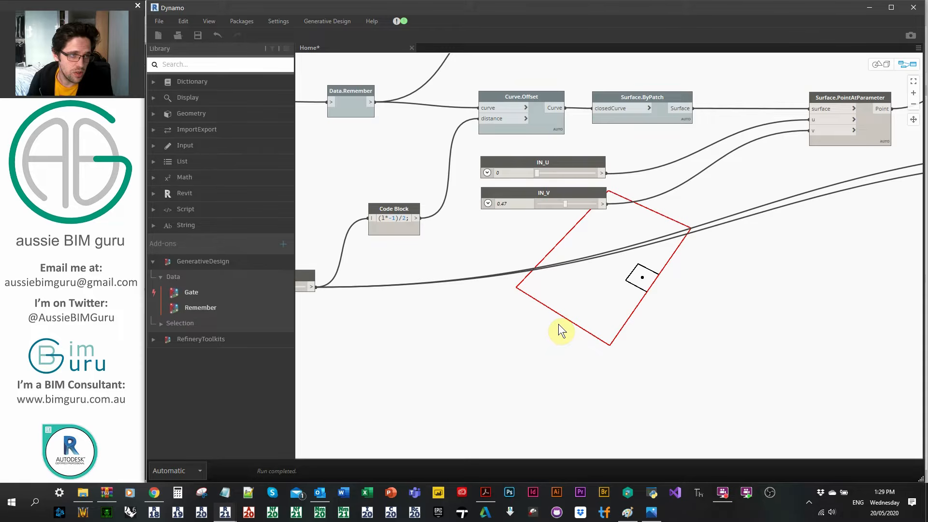
right_click(559, 325)
type("CO")
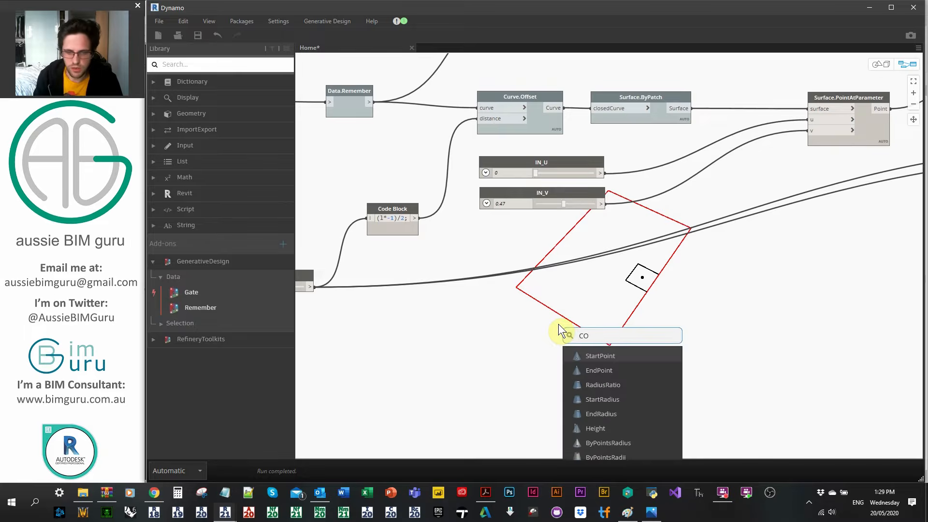
type("NVERT")
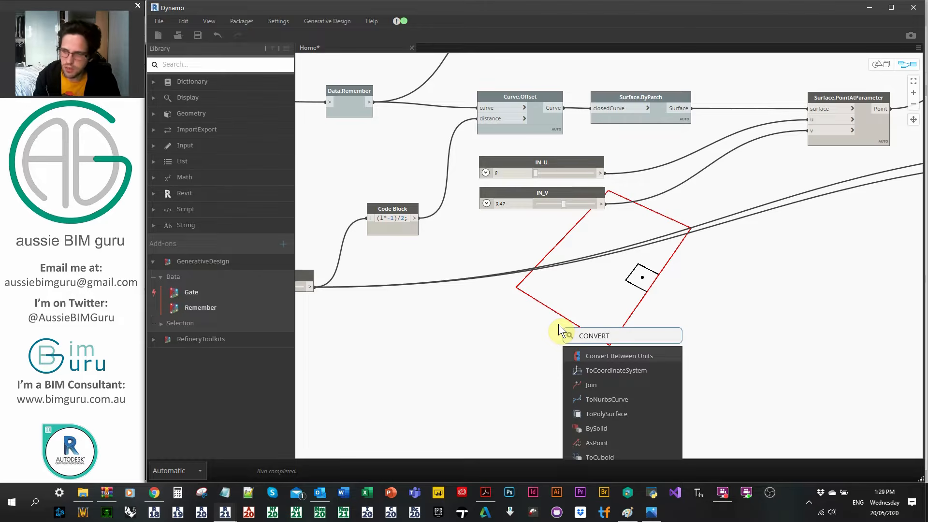
left_click(627, 356)
left_click_drag(638, 366, 487, 329)
left_click(507, 383)
scroll(526, 364, "up", 2)
middle_click_drag(526, 365, 584, 293)
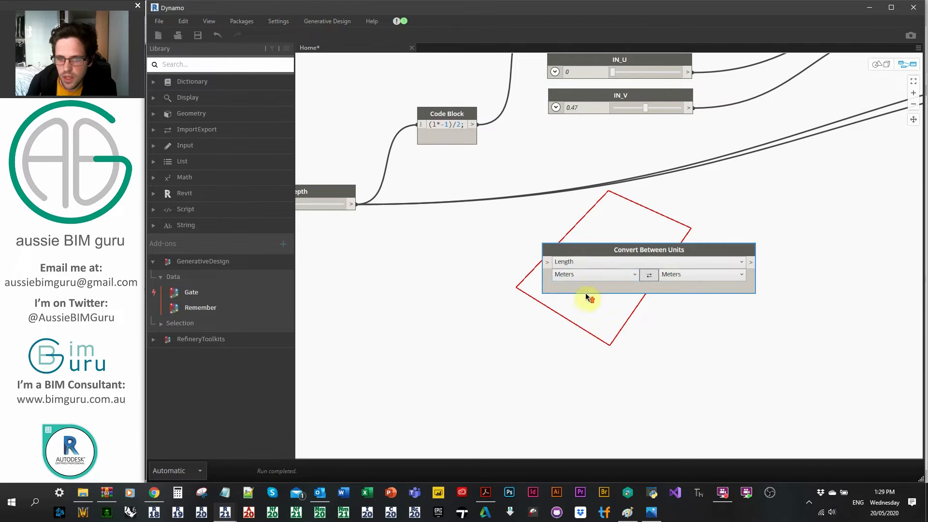
Set the length conversion from Millimeters to Meters and connect the IN_Width/Depth slider to the Convert Between Units input
left_click(579, 274)
left_click(576, 300)
middle_click_drag(397, 253, 455, 254)
left_click_drag(414, 205, 545, 244)
left_click(718, 225)
Add a code block containing "area = l*l;" beside the Convert Between Units node and connect the converted length to its input
middle_click_drag(697, 223, 476, 205)
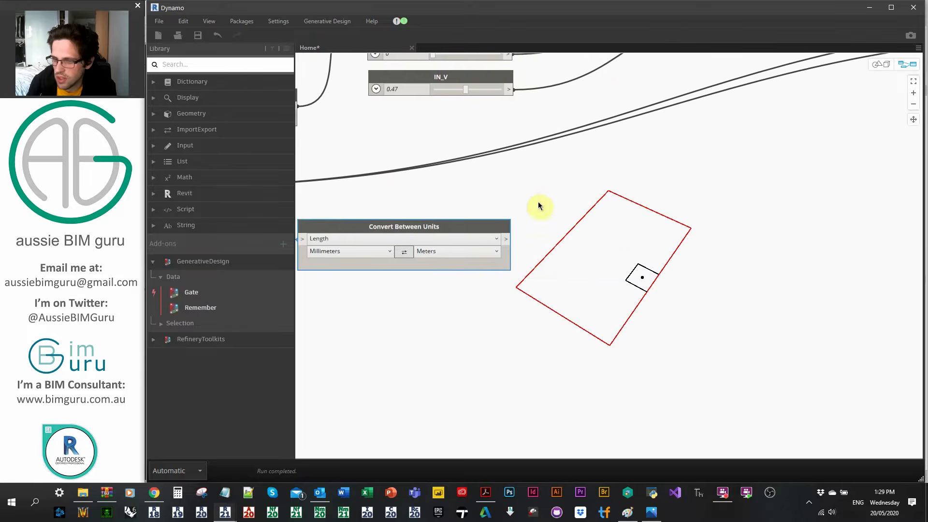
scroll(538, 203, "up", 3)
double_click(601, 233)
type("A")
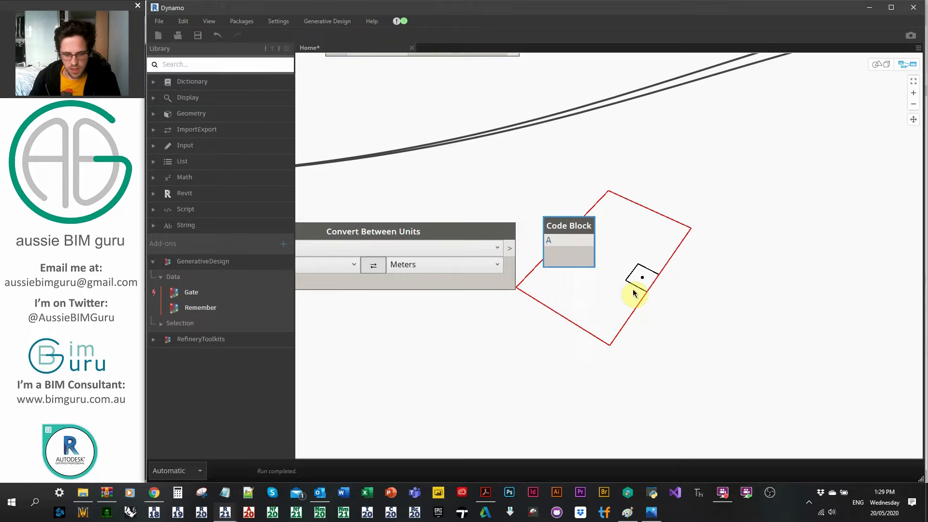
type("REA a = 8")
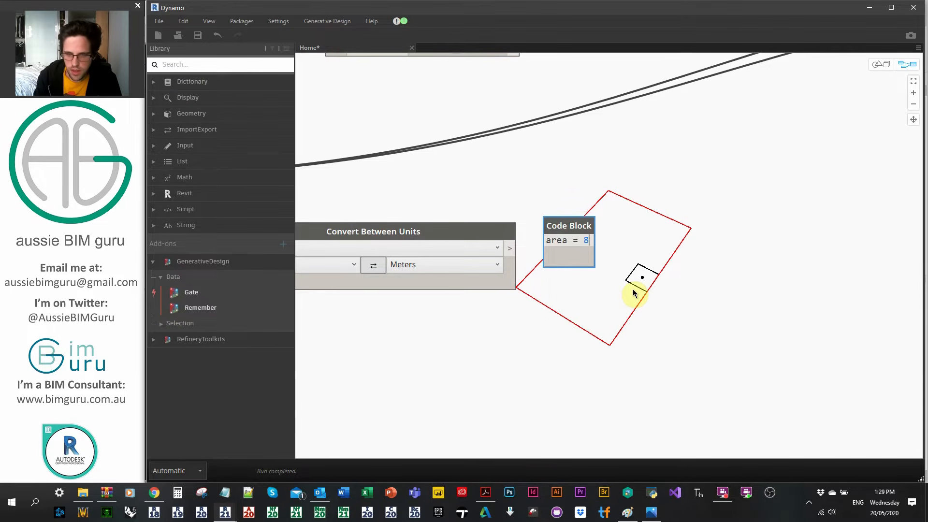
type("l*l;")
left_click(654, 193)
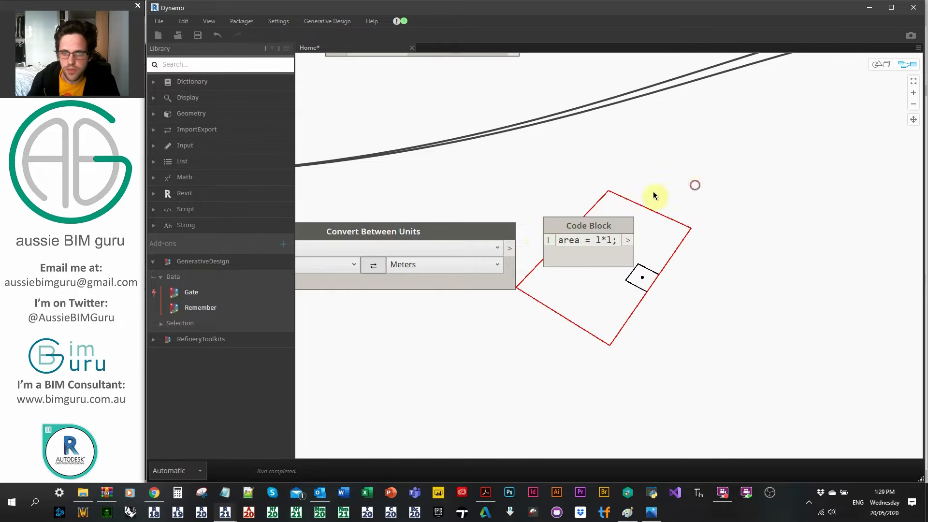
left_click_drag(509, 248, 548, 240)
left_click_drag(586, 225, 620, 233)
mouse_move(662, 287)
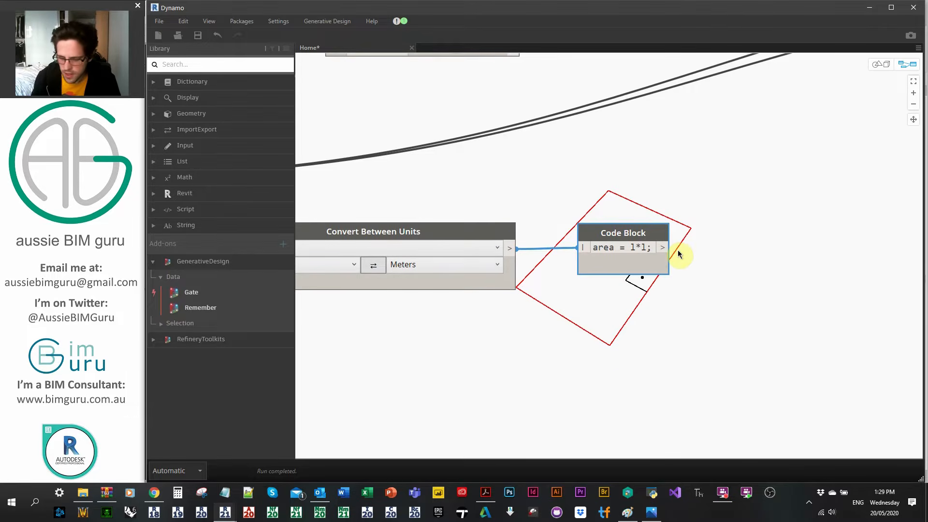
Extend the area code block with the lines "limit = 50000;" and "h = limit/area * 1000;"
key("Return")
type("limit =")
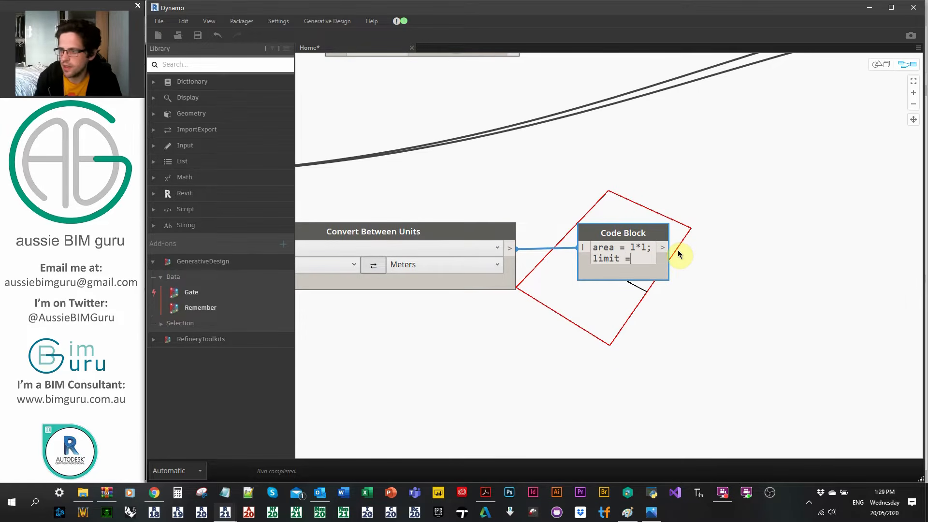
type(" 50000;")
key("Return")
type("h ")
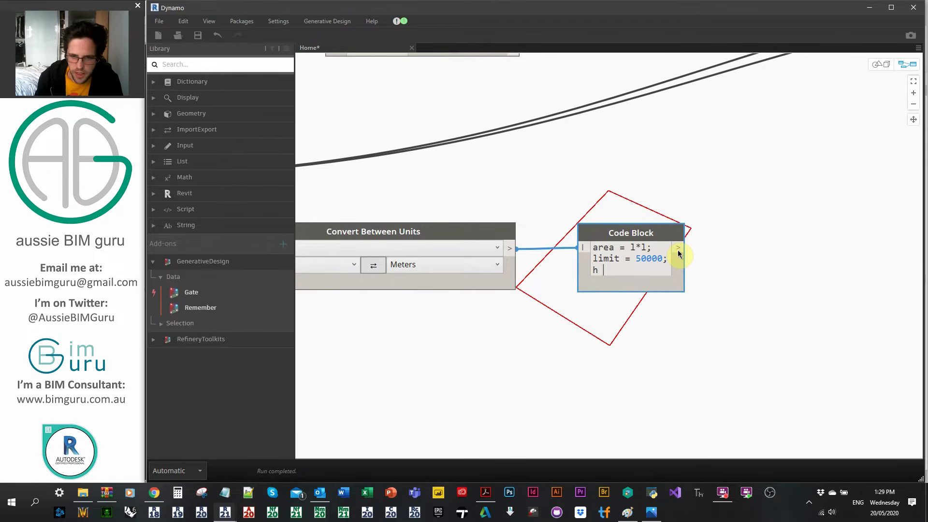
type("= limit/area * ")
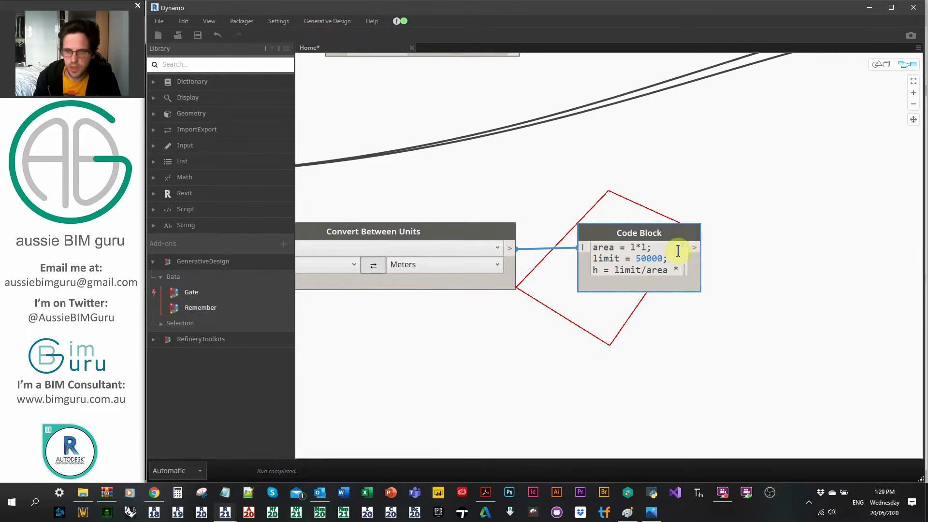
type("1000;")
left_click(752, 230)
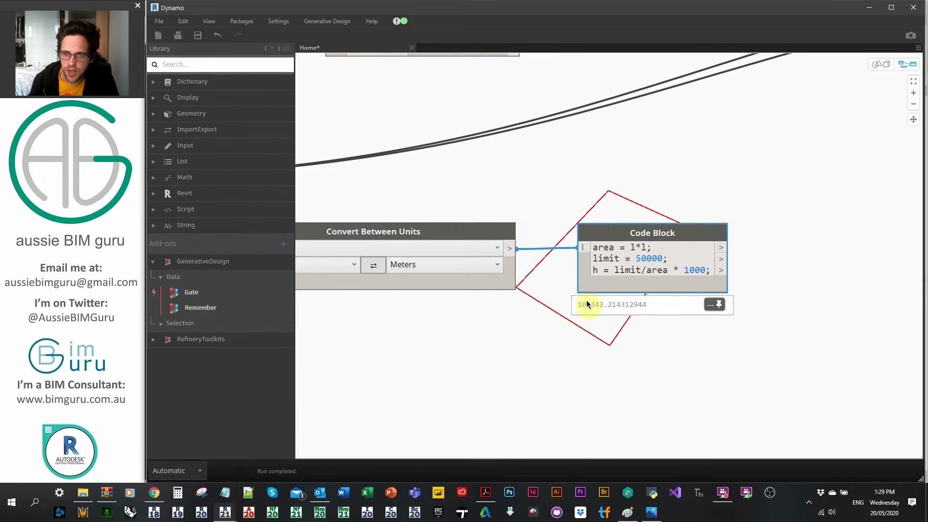
Set the IN_Width/Depth slider to 28014 and move the area code block closer to the Convert Between Units node
scroll(667, 316, "down", 3)
middle_click_drag(415, 340, 636, 319)
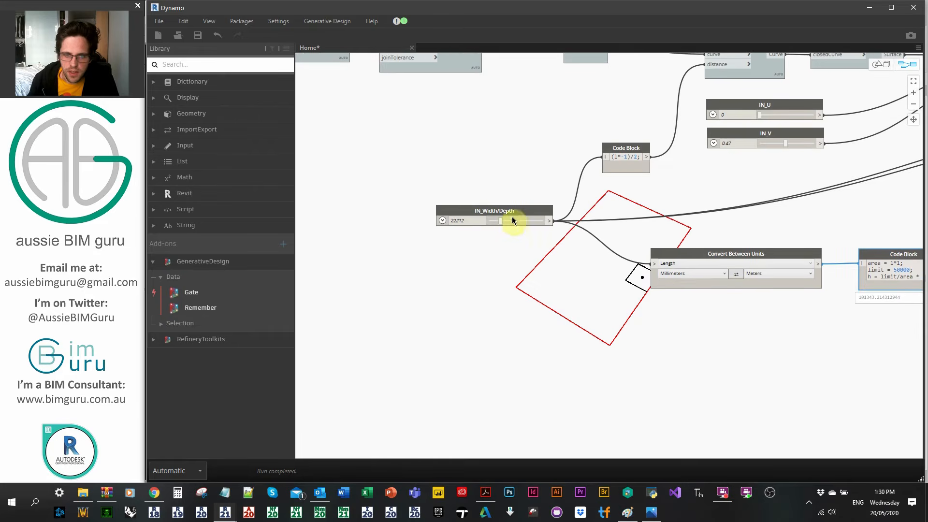
mouse_move(504, 222)
left_mouse_down()
mouse_move(538, 219)
mouse_move(510, 224)
left_mouse_up()
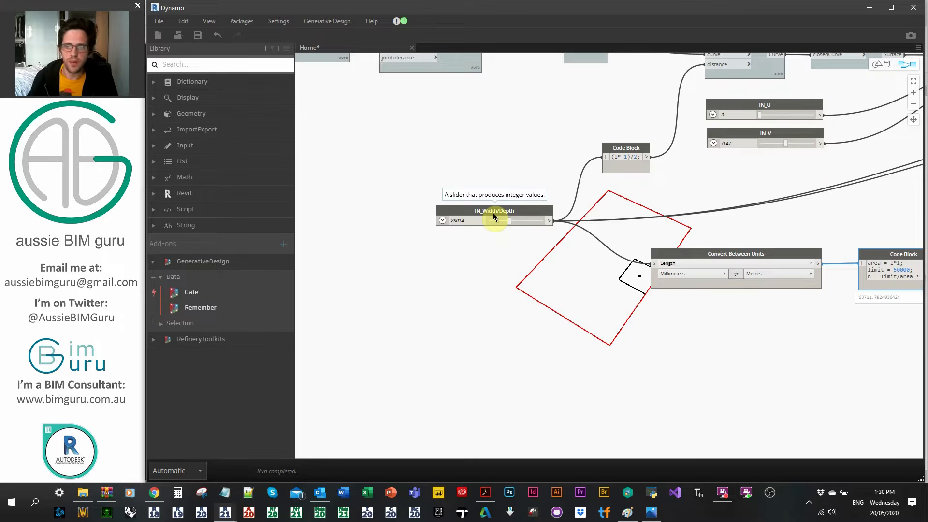
middle_click_drag(786, 307, 567, 278)
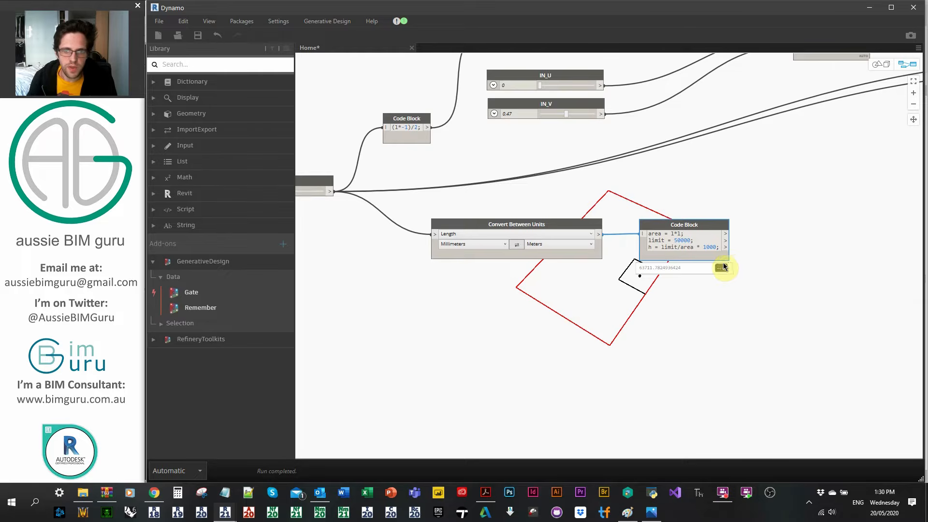
left_click_drag(691, 228, 678, 227)
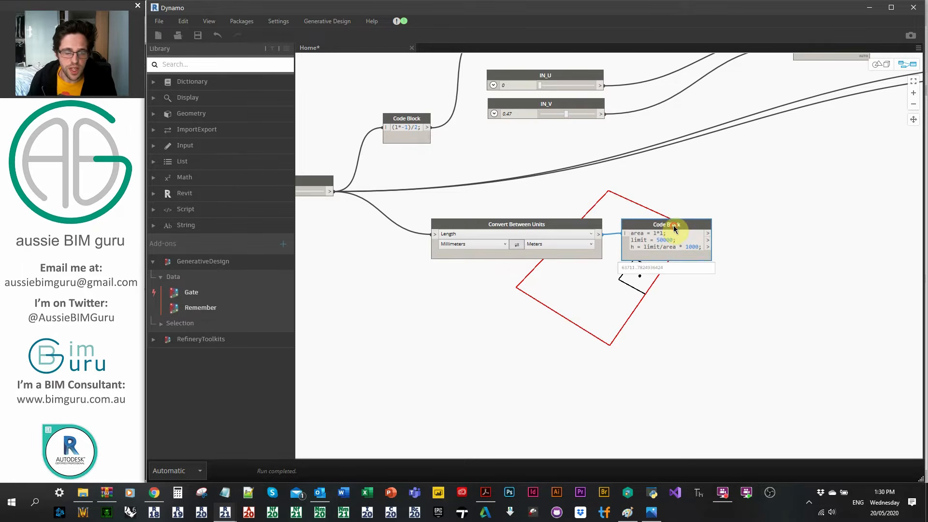
scroll(704, 264, "up", 2)
middle_click_drag(774, 247, 681, 249)
left_click(683, 205)
Save the graph as "Demo script" in the 200520_RVT - Generative design folder
key("alt+Tab")
key("ctrl+s")
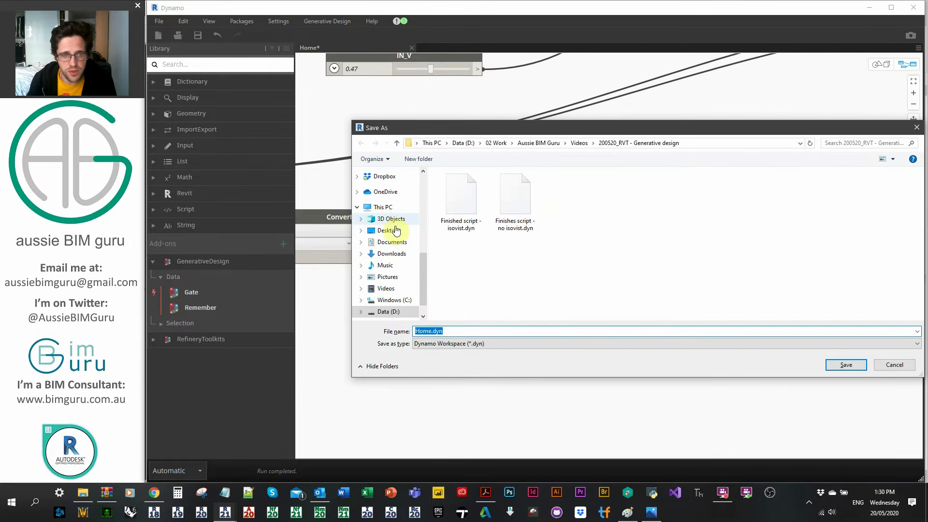
type("Demo script")
key("Return")
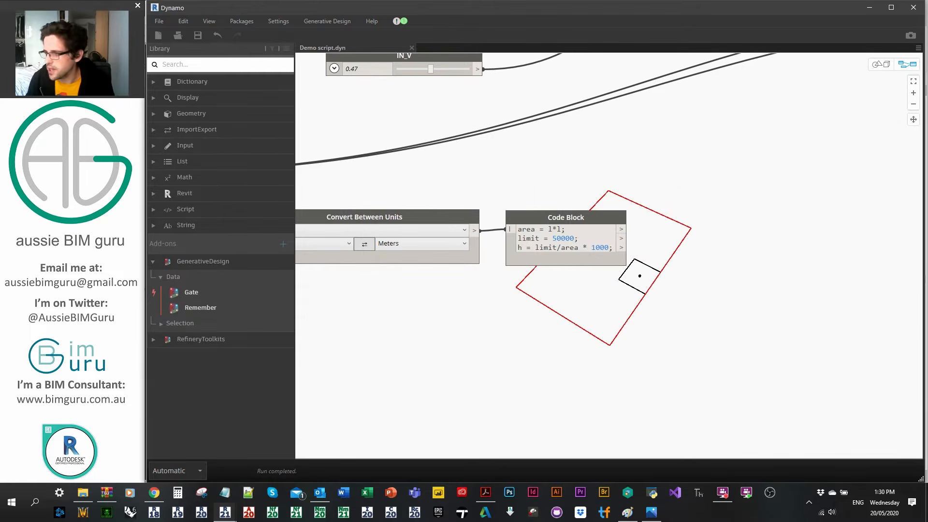
key("alt+Tab")
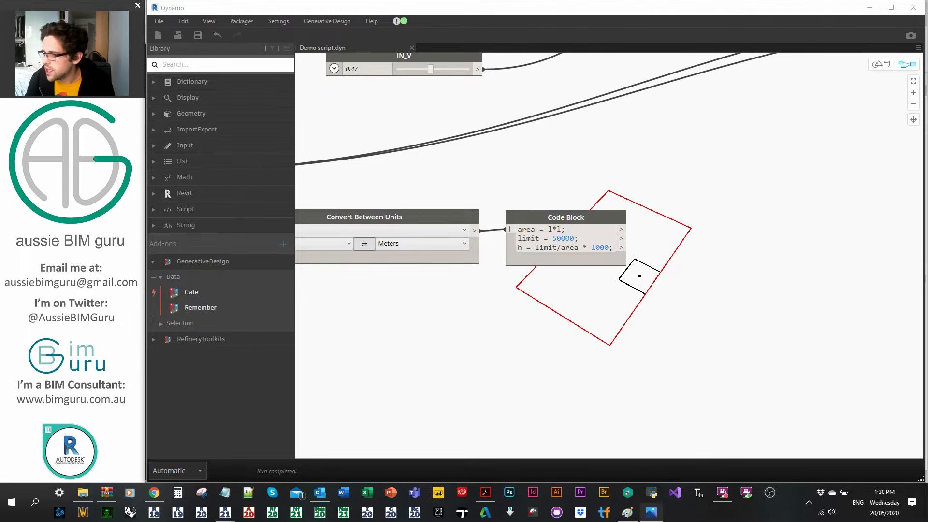
Add the Curve.ExtrudeAsSolid node that takes a direction and distance, below the Rectangle.ByWidthLength node
left_click(737, 160)
scroll(676, 211, "down", 4)
right_click(727, 191)
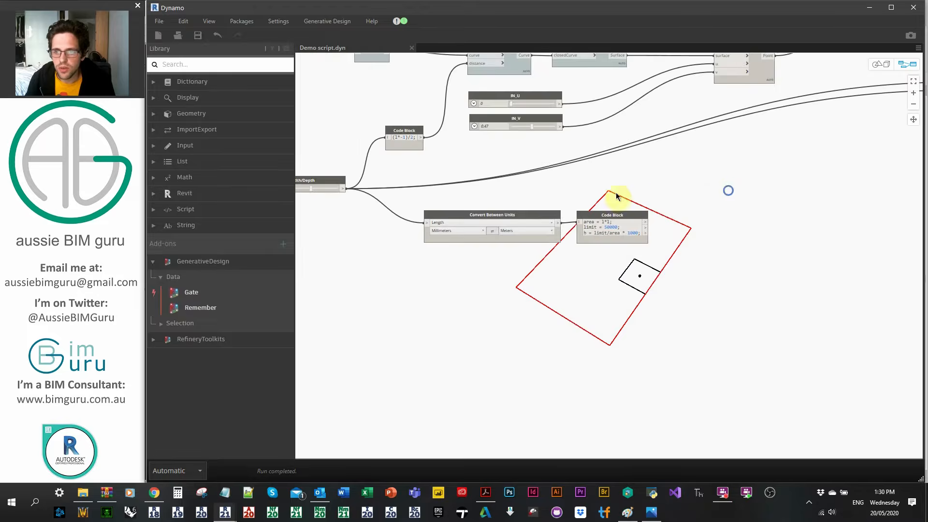
left_click(704, 175)
middle_click_drag(740, 171, 478, 199)
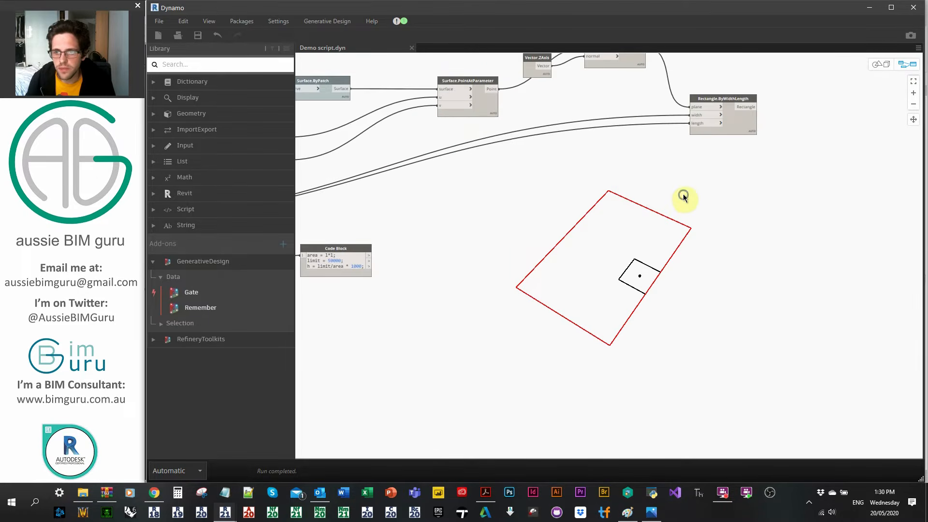
right_click(687, 192)
type("extrude as so")
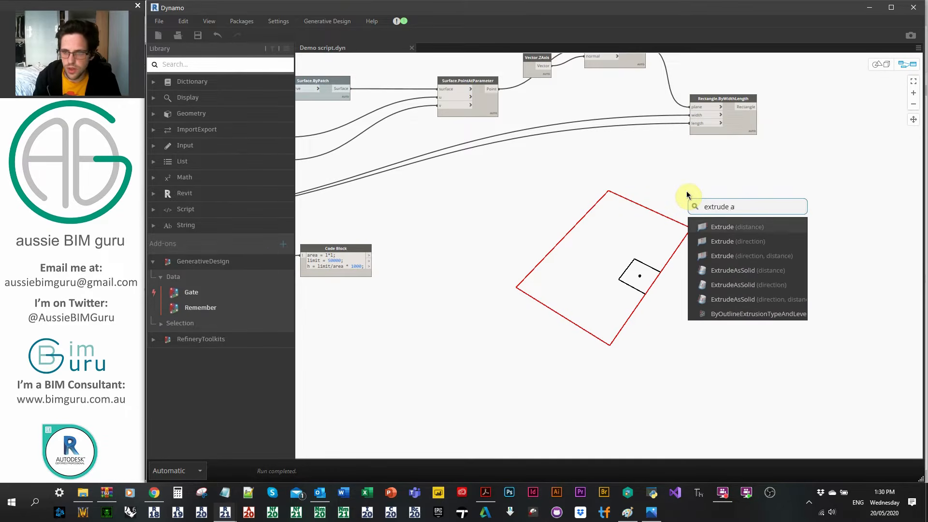
key("BackSpace")
key("BackSpace")
key("BackSpace")
key("BackSpace")
key("BackSpace")
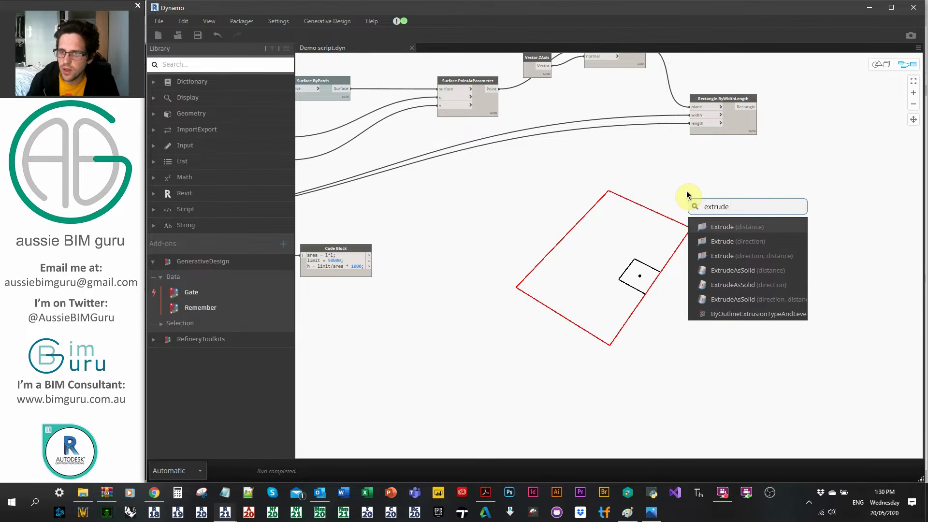
left_click(770, 300)
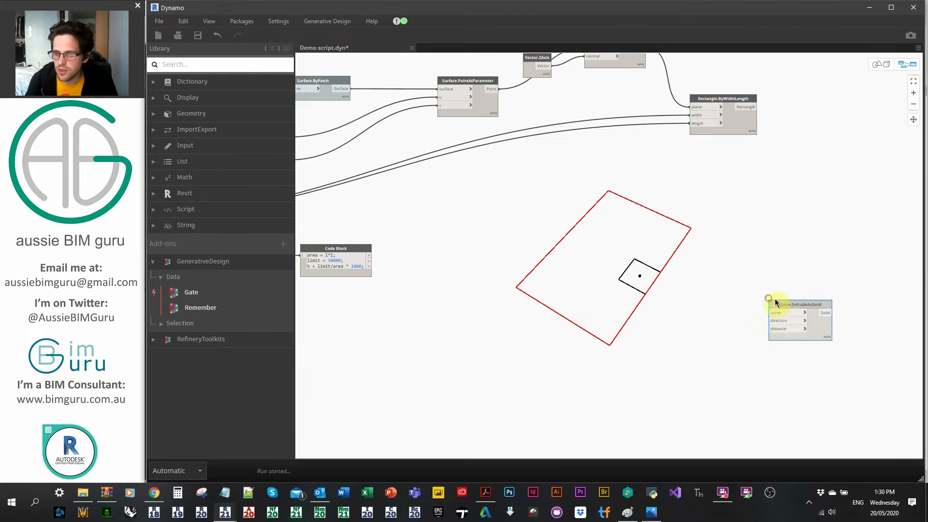
Reposition the Curve.ExtrudeAsSolid node and connect the Rectangle output to its curve input
left_click_drag(782, 303, 804, 232)
left_click(800, 138)
middle_click_drag(754, 114, 711, 112)
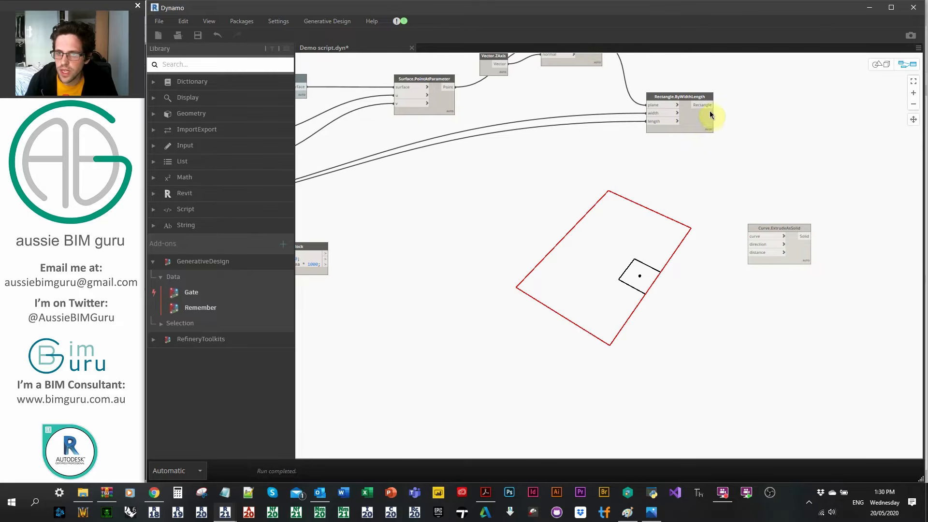
left_click(710, 106)
left_click(758, 236)
left_click_drag(770, 226, 742, 233)
left_click(727, 222)
Add a Vector.ZAxis node for the extrusion's direction input and connect the code block's h output to its distance input
right_click(730, 210)
type("z")
left_click(778, 240)
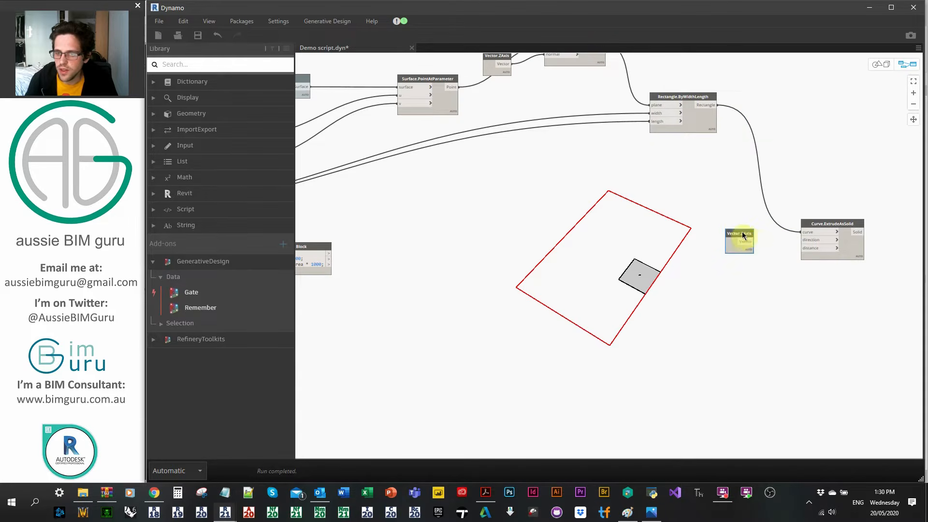
left_click(748, 242)
left_click(801, 240)
left_click(802, 248)
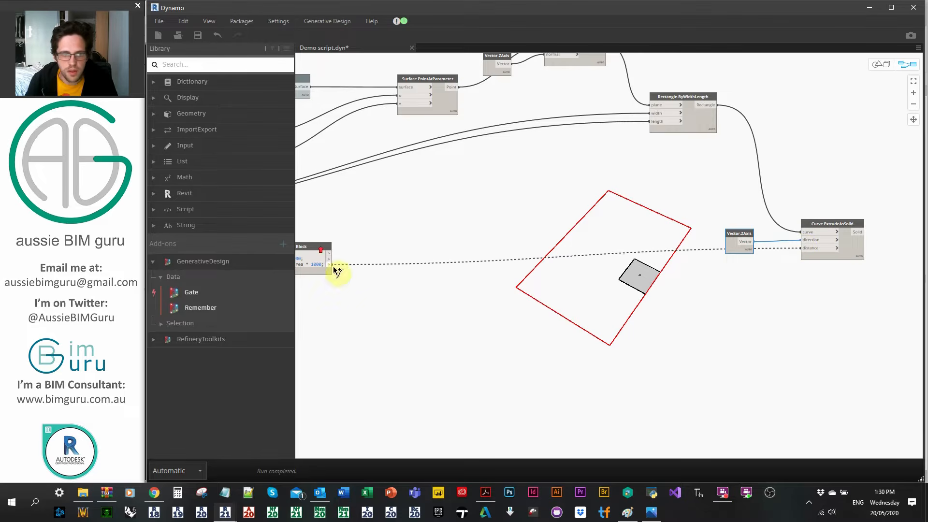
left_click(330, 264)
Test the extruded tower by adjusting the IN_Width/Depth slider and setting IN_V to about 0.37 and IN_U to about 0.21
middle_click_drag(616, 238, 470, 215)
middle_click_drag(427, 174, 768, 219)
middle_click_drag(586, 230, 918, 222)
scroll(514, 235, "up", 4)
mouse_move(513, 231)
left_mouse_down()
mouse_move(500, 231)
mouse_move(521, 233)
mouse_move(512, 231)
left_mouse_up()
middle_click_drag(706, 231, 461, 225)
mouse_move(618, 129)
left_mouse_down()
mouse_move(579, 128)
mouse_move(623, 128)
mouse_move(614, 129)
left_mouse_up()
mouse_move(585, 94)
left_mouse_down()
mouse_move(614, 94)
mouse_move(600, 95)
left_mouse_up()
Turn off the geometry preview of the Rectangle.ByWidthLength and Surface.PointAtParameter nodes
scroll(539, 167, "down", 6)
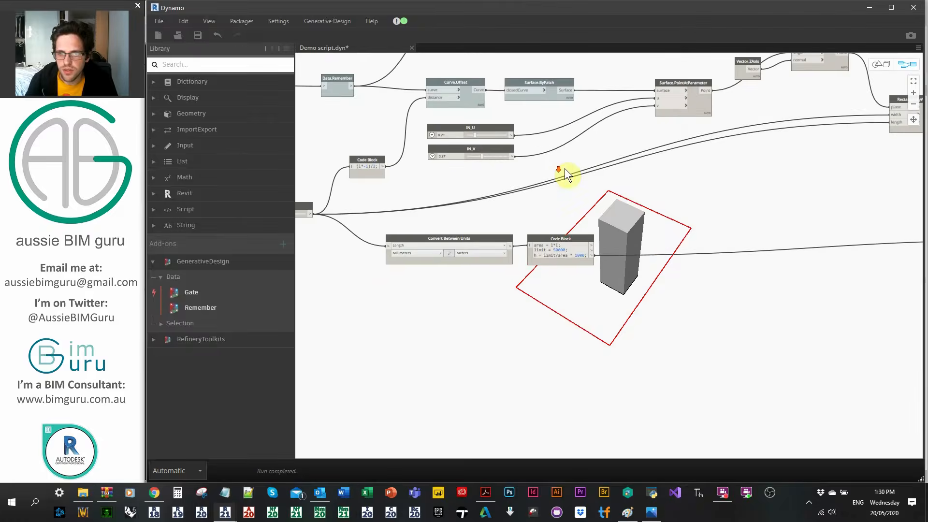
middle_click_drag(798, 193, 542, 180)
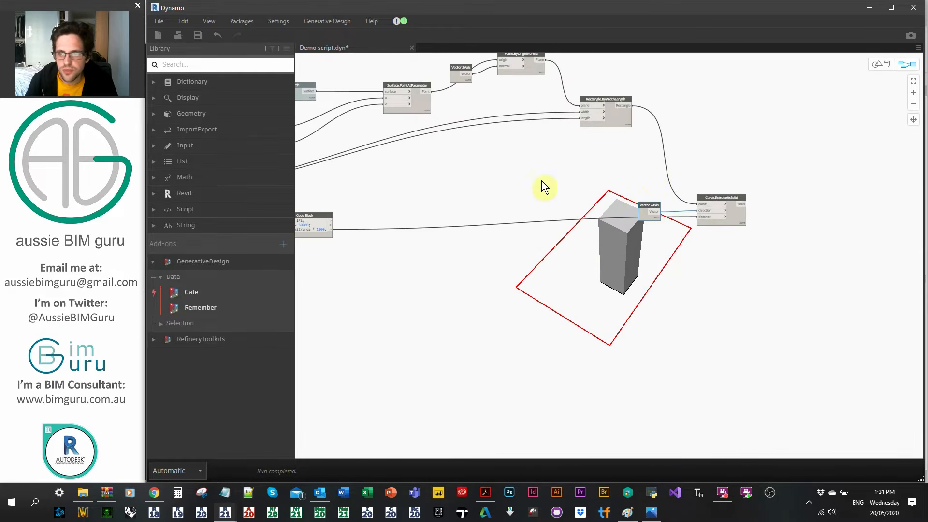
left_click(608, 99)
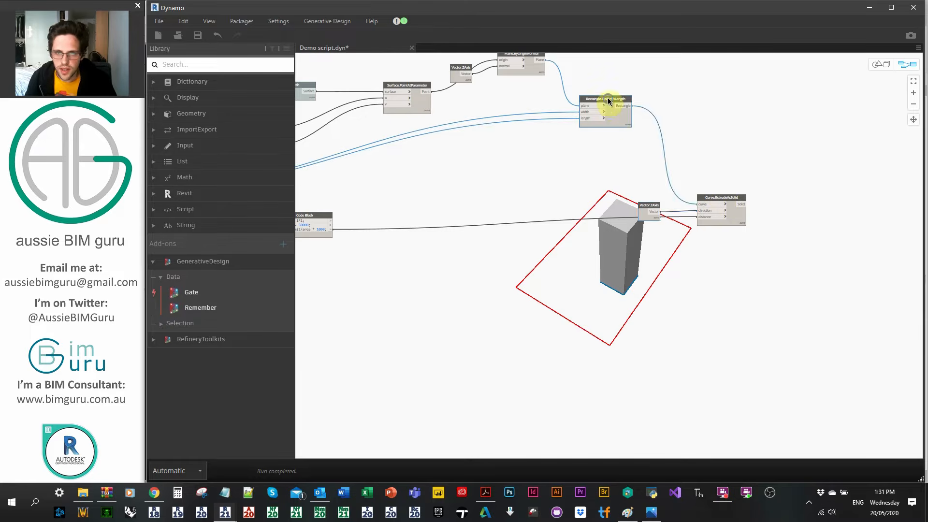
right_click(607, 98)
left_click(645, 165)
scroll(539, 144, "up", 4)
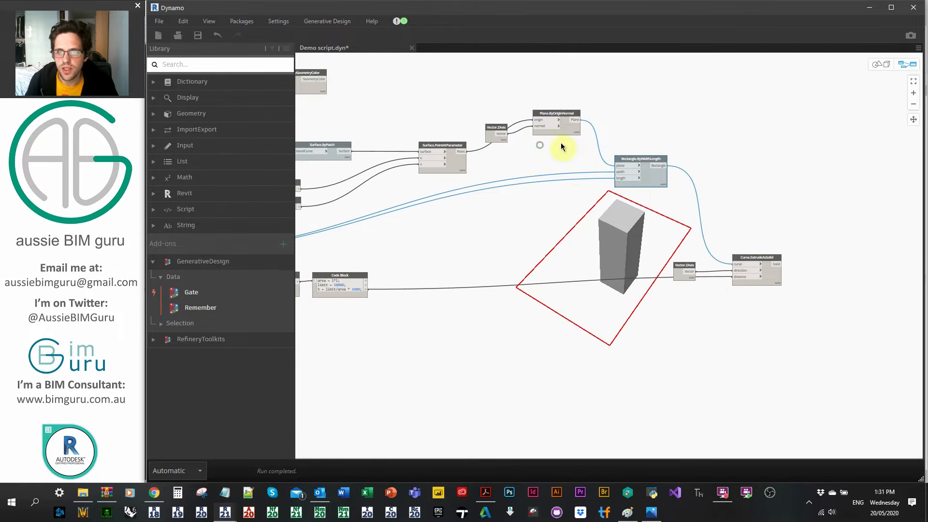
left_click(405, 167)
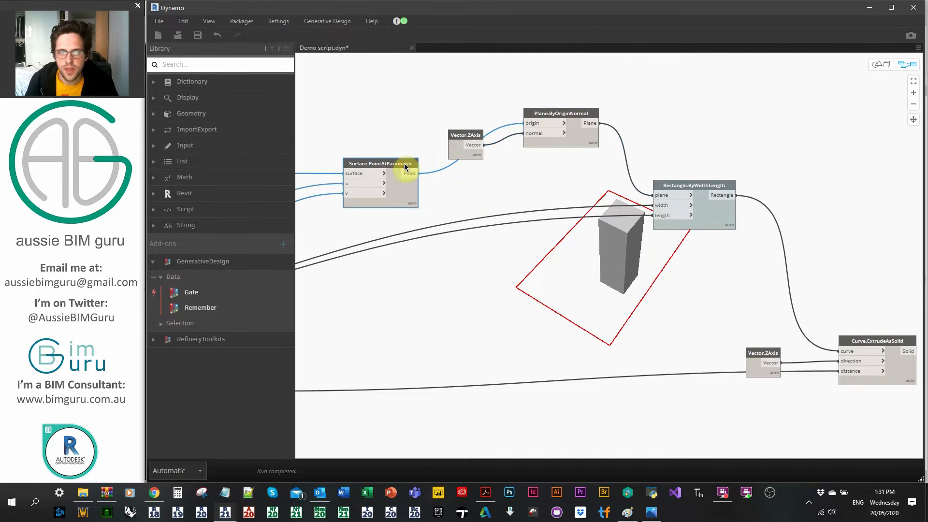
right_click(405, 166)
left_click(447, 233)
scroll(538, 193, "down", 4)
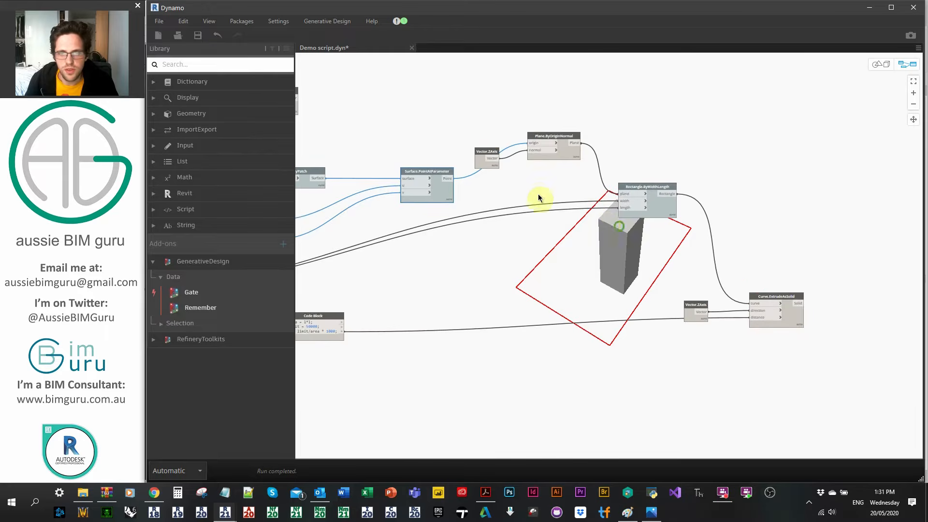
Duplicate the Code Block, Color.ByARGB and GeometryColor.ByGeometryColor nodes and place the copies near the Curve.ExtrudeAsSolid node
middle_click_drag(538, 193, 353, 130)
scroll(613, 214, "up", 2)
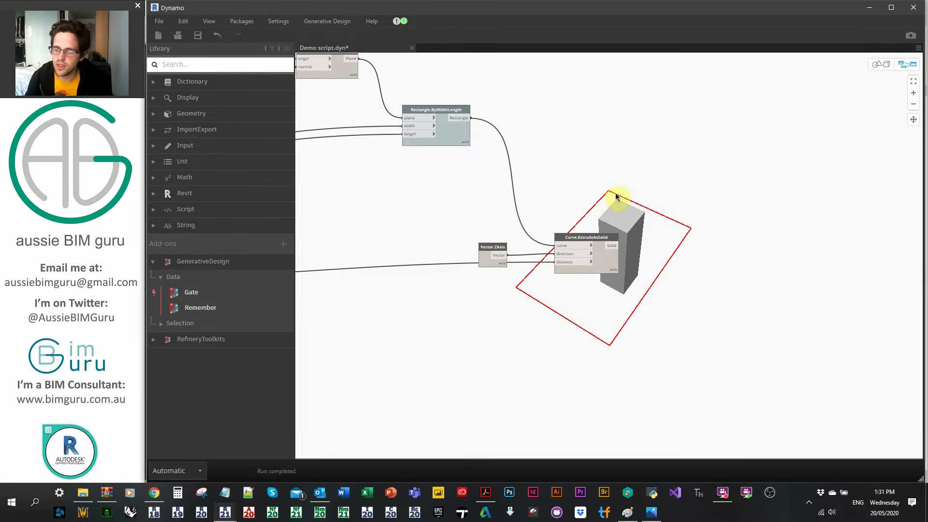
left_click(685, 234)
scroll(685, 234, "down", 2)
middle_click_drag(329, 105, 515, 191)
scroll(460, 171, "up", 1)
middle_click_drag(462, 170, 682, 193)
left_click_drag(734, 215, 495, 135)
scroll(497, 136, "down", 3)
middle_click_drag(710, 218, 348, 168)
scroll(675, 212, "up", 4)
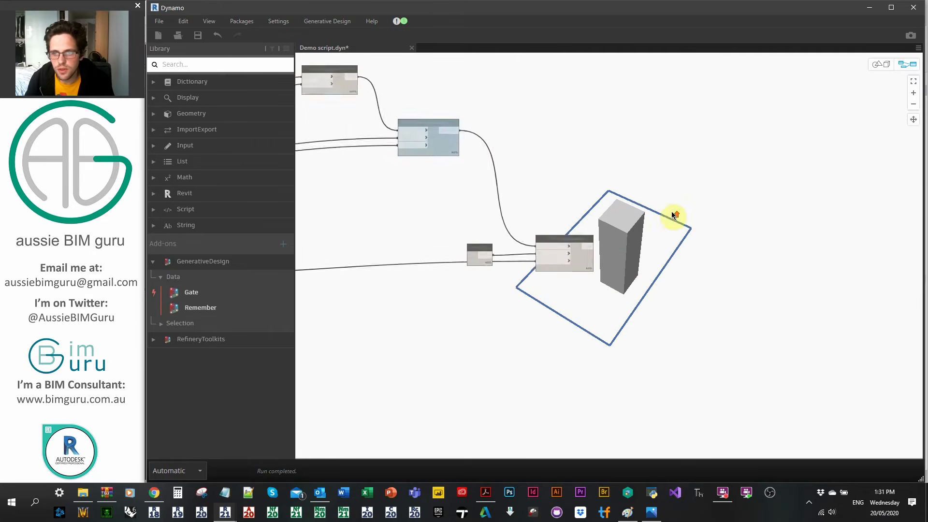
left_click(690, 205)
key("ctrl+v")
left_click_drag(706, 212, 613, 158)
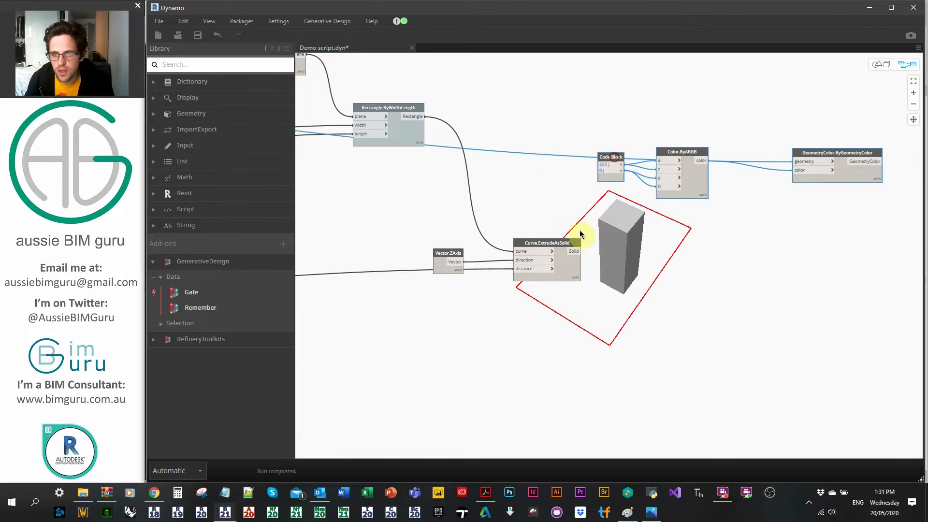
Connect the extrusion's Solid output to the copied geometry input and rewire Color.ByARGB to blue, with 0 for r and g and 255 for b
left_click_drag(581, 251, 804, 165)
left_click_drag(831, 201, 626, 124)
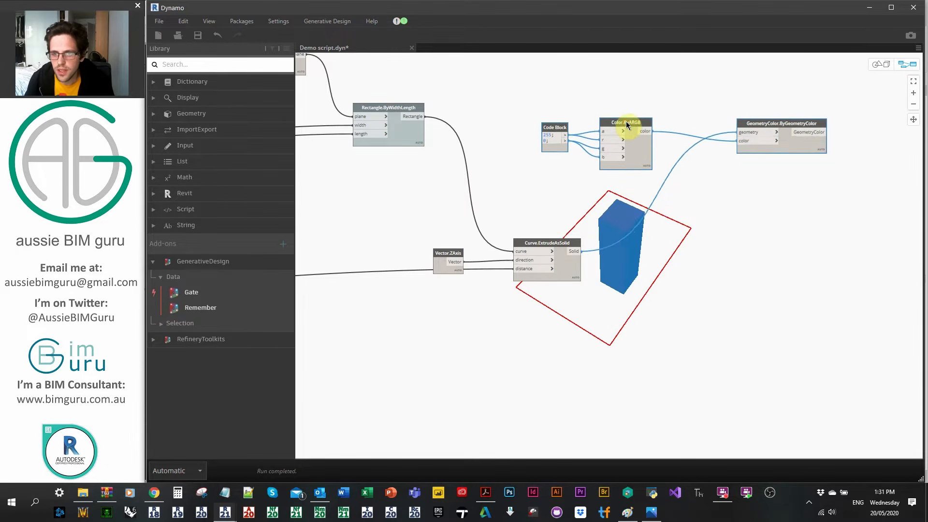
left_click(631, 92)
scroll(556, 140, "up", 5)
left_click(670, 148)
left_click(623, 73)
left_click(582, 150)
left_click(670, 147)
left_click(586, 135)
left_click(672, 192)
left_click(606, 264)
scroll(670, 234, "down", 5)
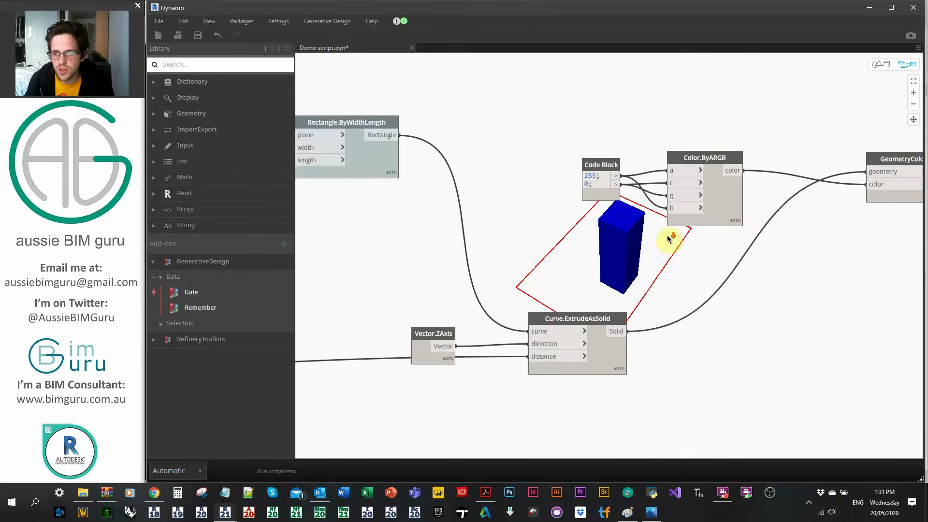
Turn off the geometry preview of the Curve.ExtrudeAsSolid node
left_click(459, 251)
right_click(459, 248)
left_click(524, 320)
left_click(550, 261)
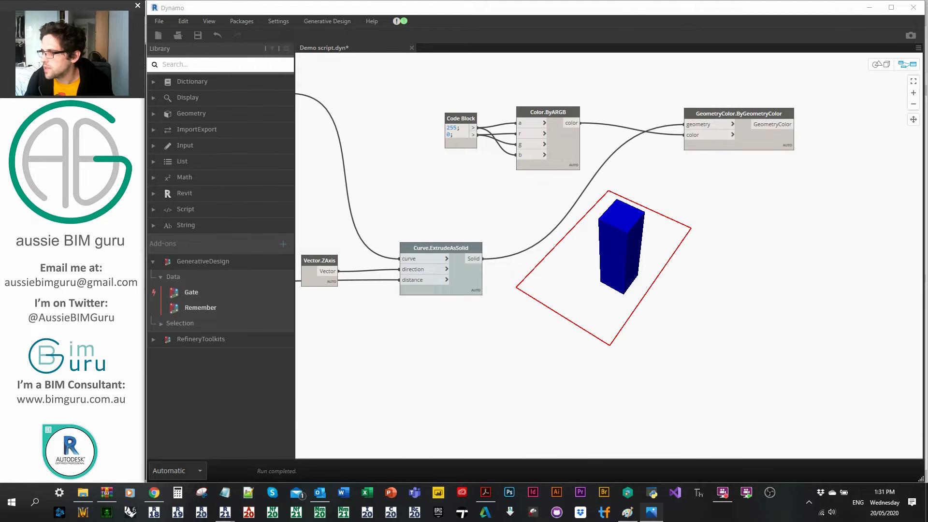
left_click(645, 243)
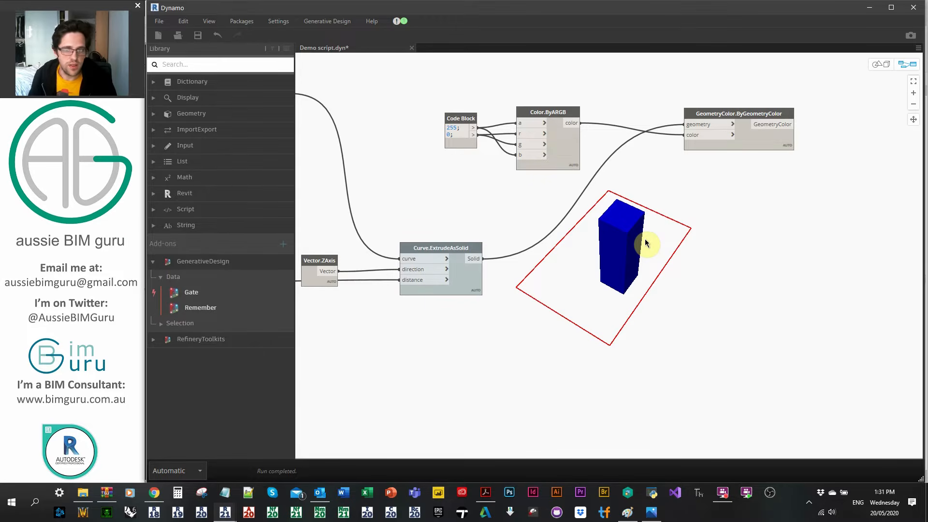
Add a Math.Floor node below the height code block and connect the h output to its number input
scroll(645, 243, "down", 2)
scroll(646, 242, "down", 2)
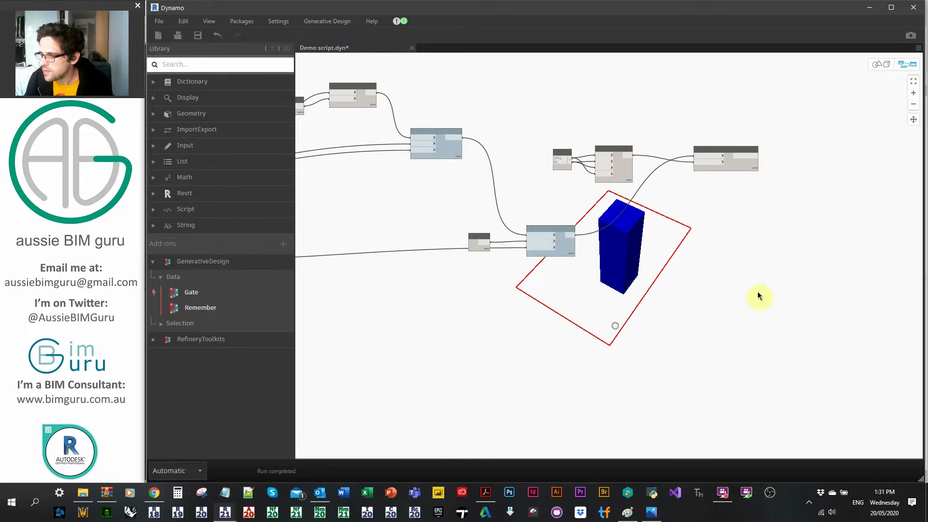
left_click(436, 376)
scroll(537, 346, "up", 5)
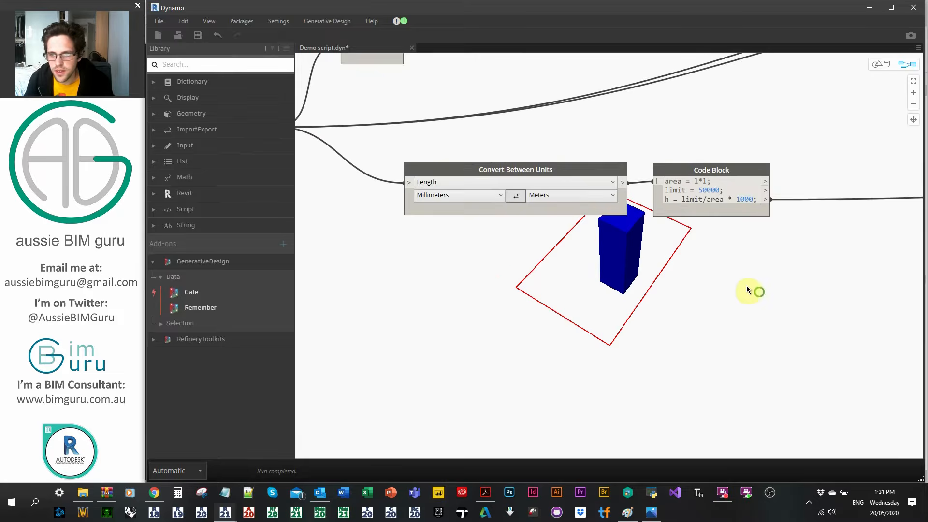
middle_click_drag(746, 289, 578, 262)
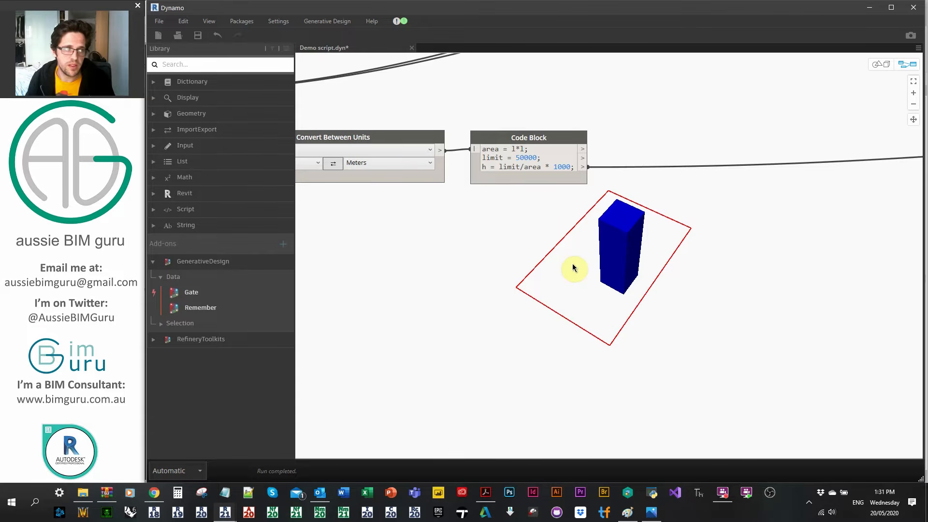
right_click(564, 268)
type("floo")
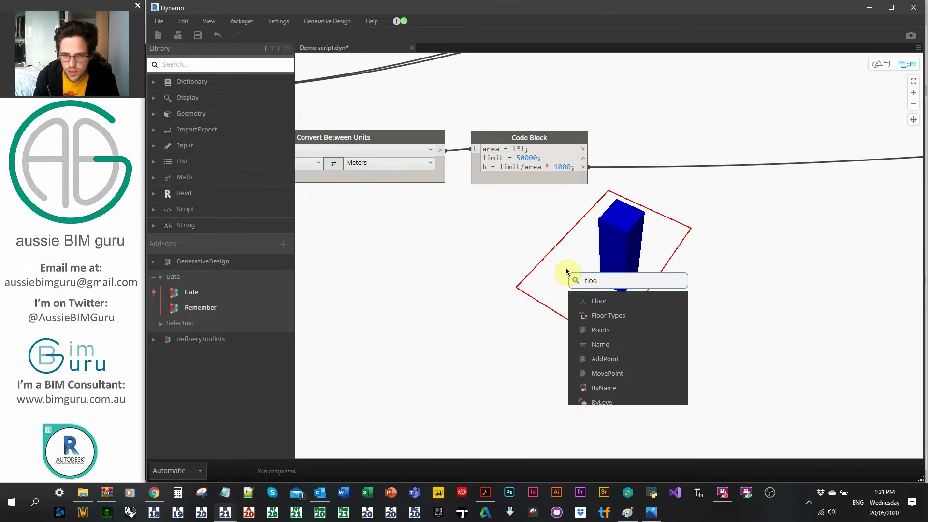
key("Return")
left_click(575, 292)
left_click(588, 167)
left_click_drag(617, 280, 562, 314)
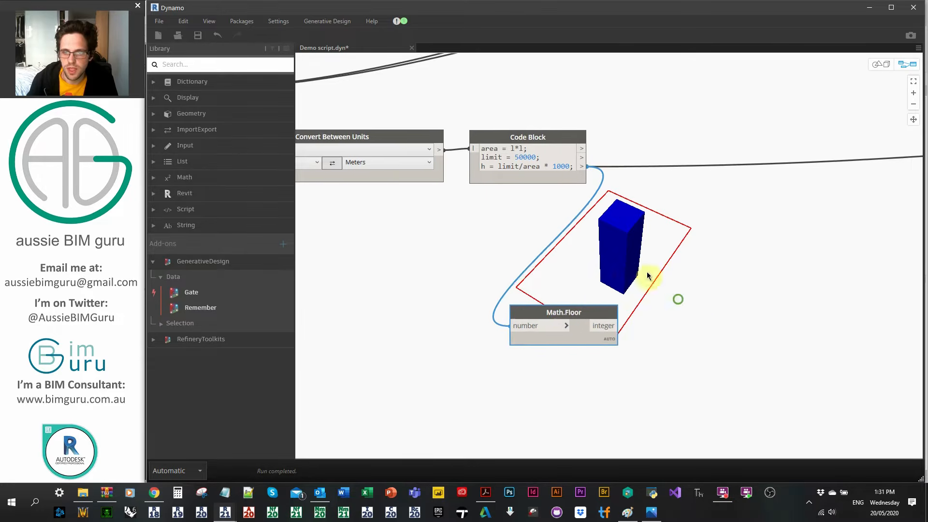
scroll(604, 282, "up", 3)
mouse_move(561, 304)
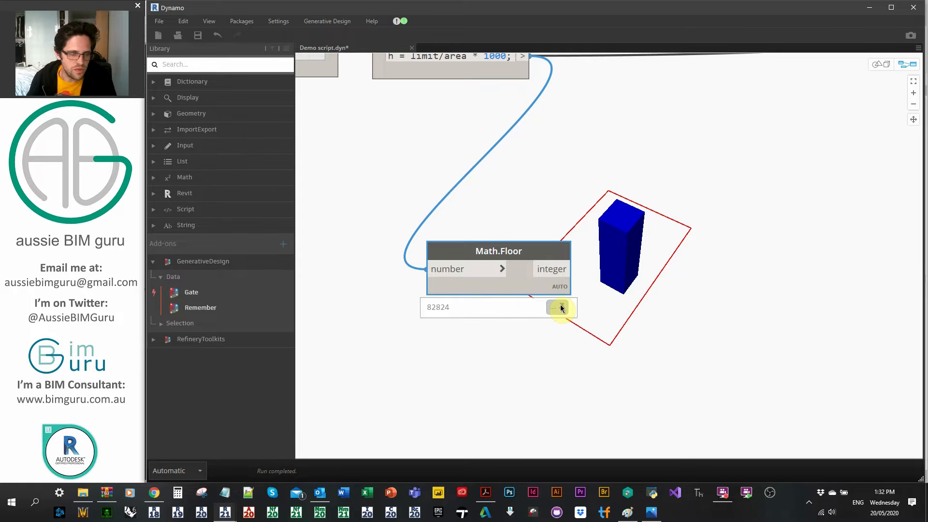
Add a Watch node beside Math.Floor and connect the integer output to it
right_click(611, 292)
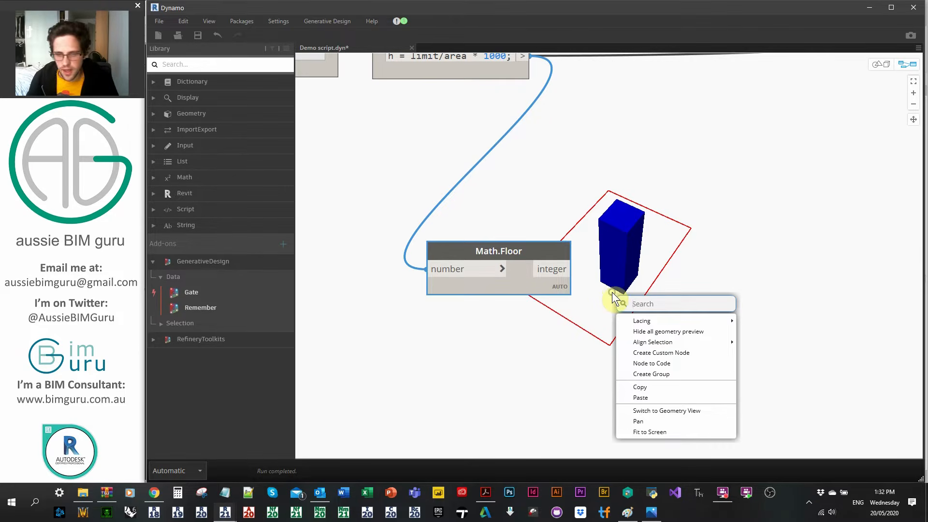
type("out")
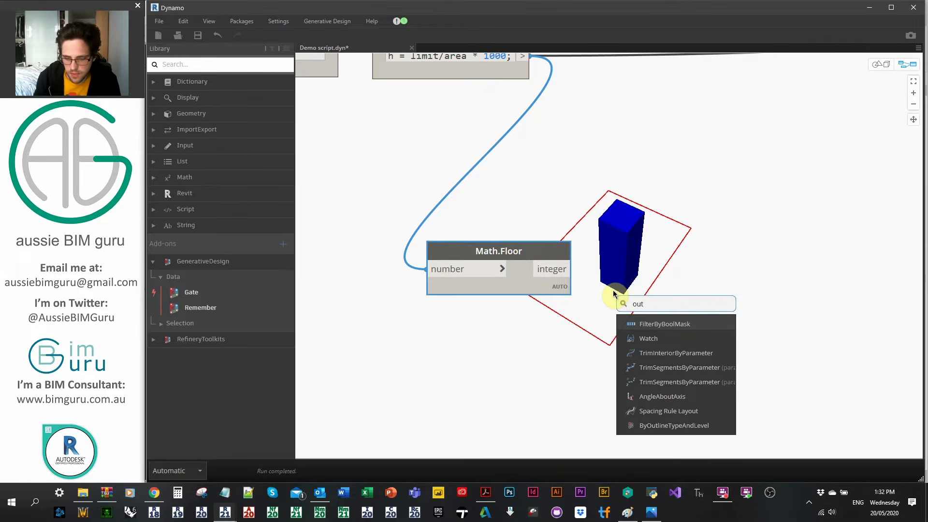
key("BackSpace")
key("BackSpace")
key("BackSpace")
type("watch")
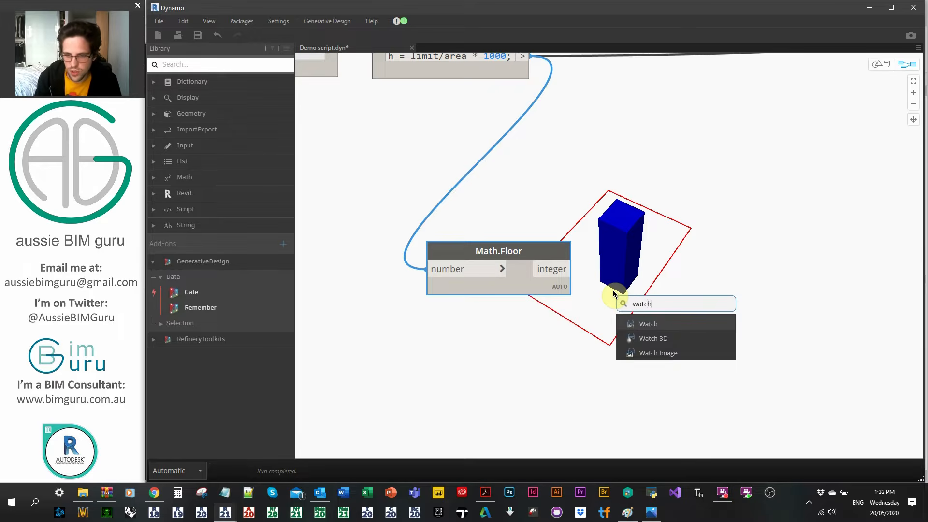
key("Return")
left_click_drag(648, 284, 659, 246)
left_click_drag(571, 269, 644, 267)
Mark the Watch node as an output and rename it OUT_Height
right_click(672, 244)
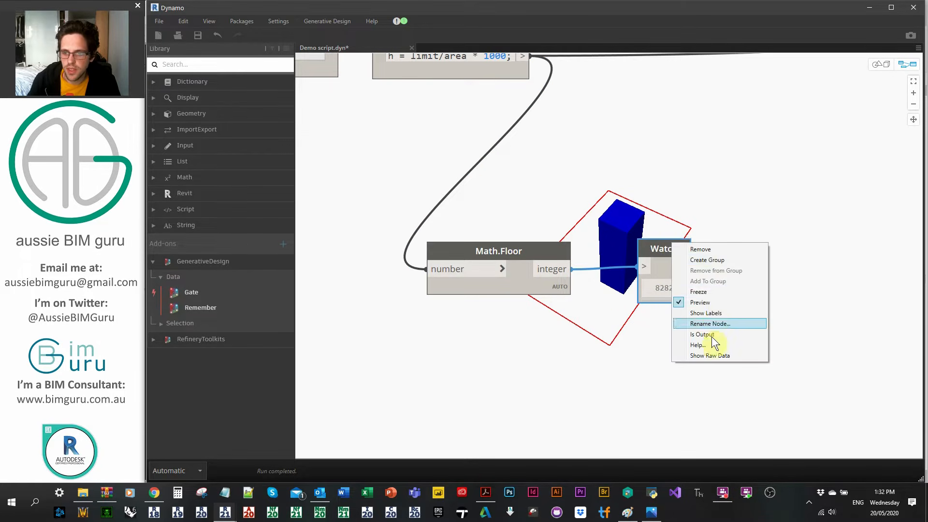
left_click(711, 332)
double_click(671, 245)
type("OUT_Height")
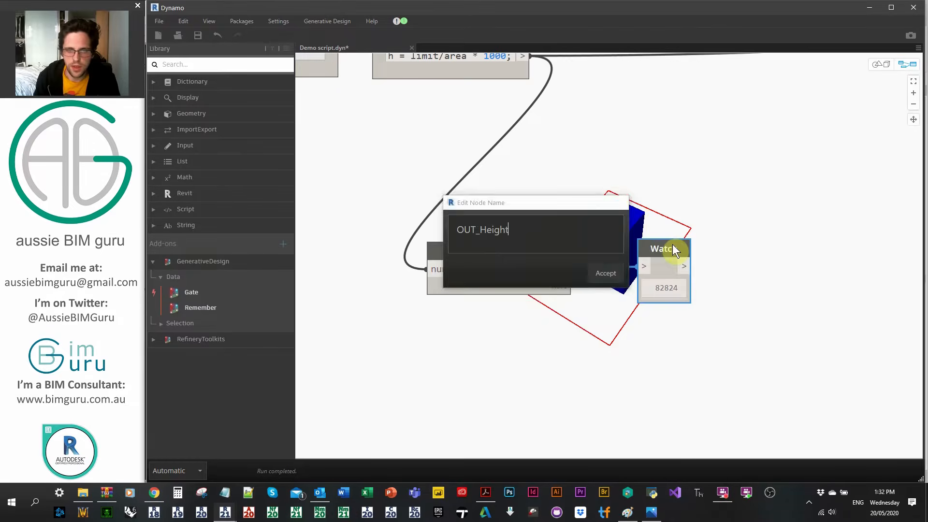
key("Return")
Add a Geometry.Translate node with direction and distance inputs and connect the Surface.PointAtParameter point to its geometry input
scroll(768, 212, "down", 1)
middle_click_drag(769, 212, 526, 238)
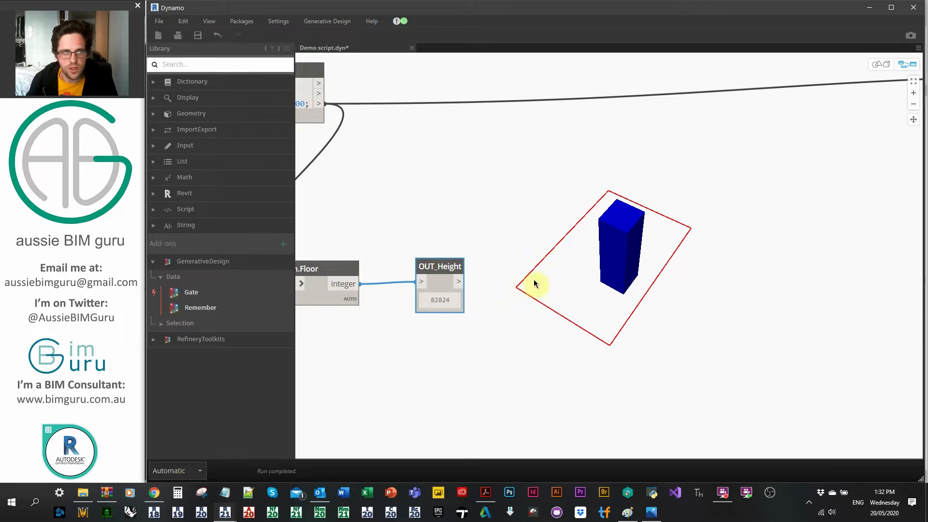
scroll(536, 282, "down", 4)
middle_click_drag(698, 274, 529, 276)
middle_click_drag(661, 272, 535, 310)
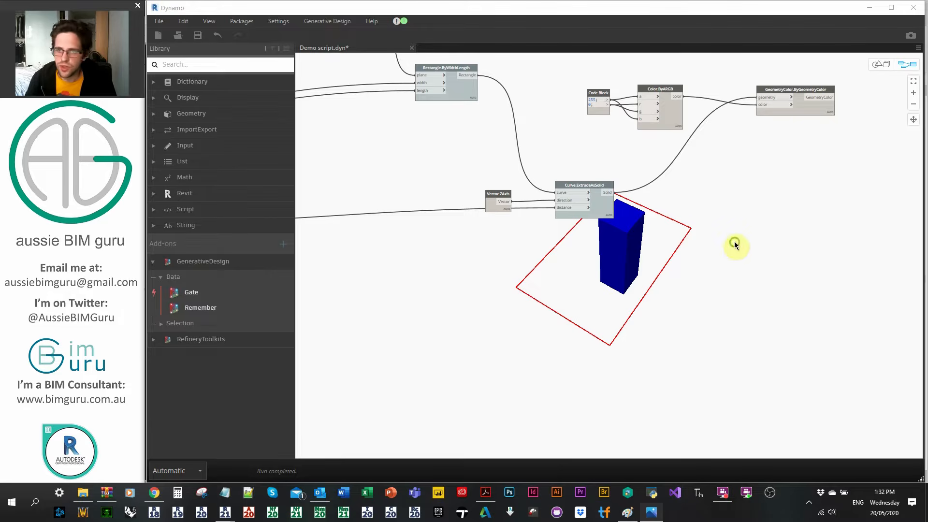
middle_click_drag(735, 244, 644, 258)
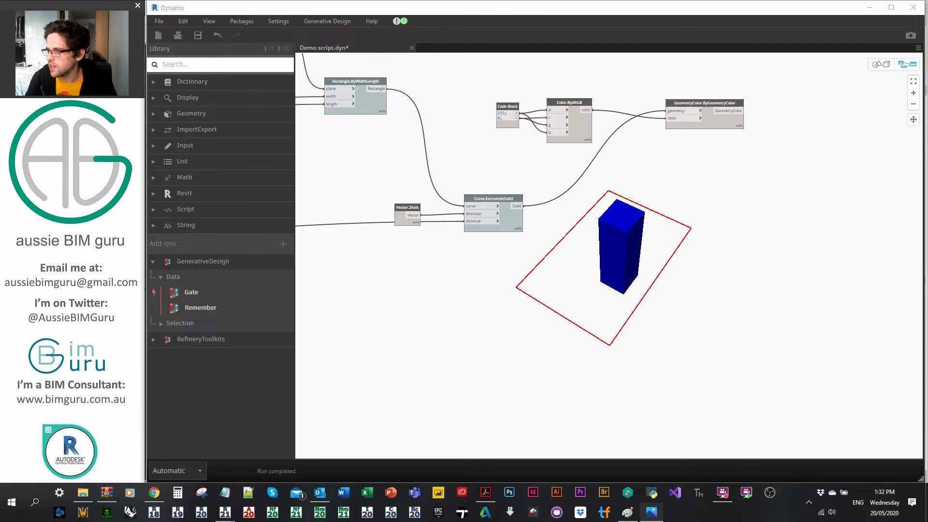
right_click(617, 267)
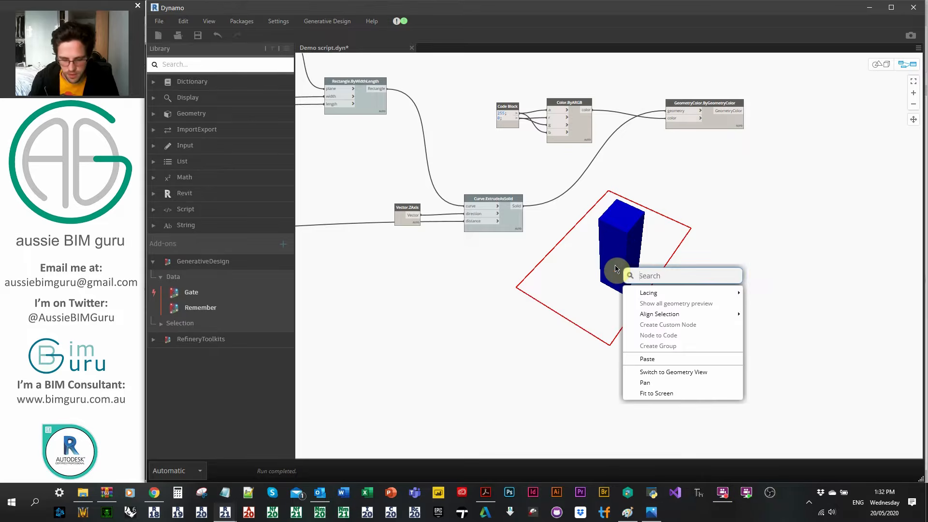
type("transla")
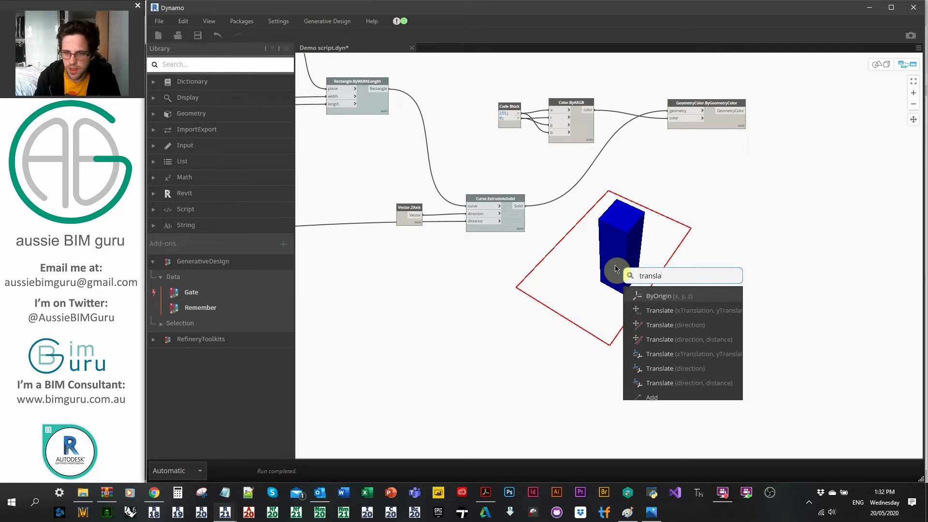
left_click(712, 338)
left_click_drag(724, 343, 715, 321)
left_click(708, 327)
middle_click_drag(310, 125, 600, 212)
left_click(440, 158)
middle_click_drag(781, 301, 571, 238)
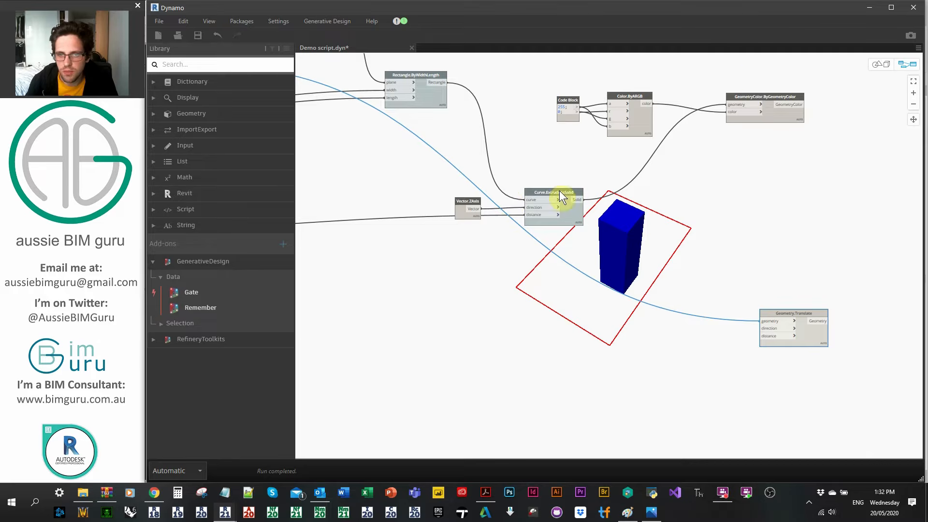
Turn off the geometry preview of the GeometryColor.ByGeometryColor node colouring the tower
right_click(749, 96)
left_click(792, 165)
middle_click_drag(781, 222, 699, 188)
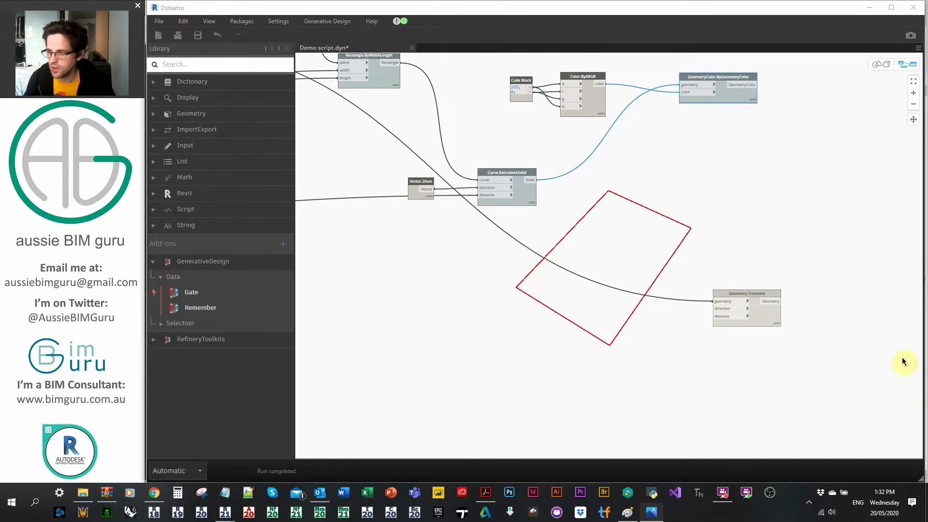
Create a code block below the extrusion nodes containing the range 0..h..3500;
middle_click_drag(668, 265, 756, 245)
scroll(817, 284, "up", 2)
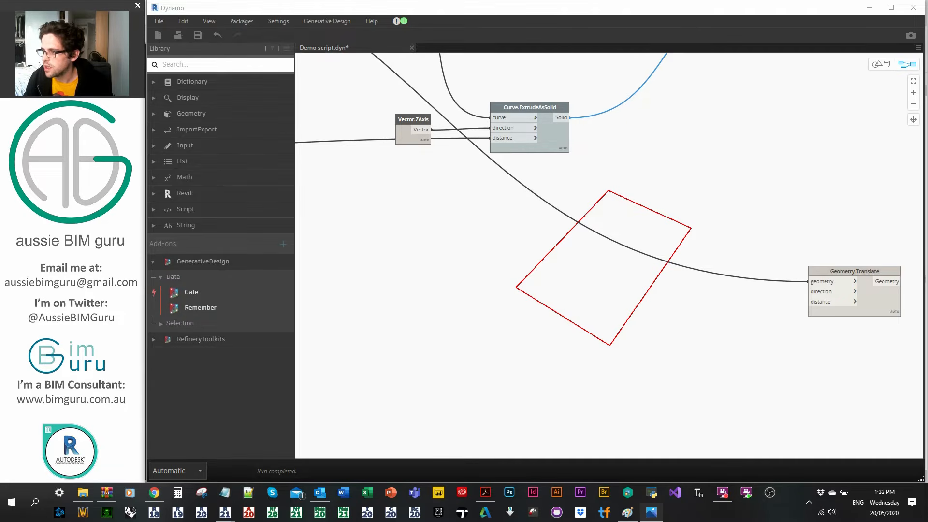
left_click(516, 296)
middle_click_drag(520, 286, 615, 283)
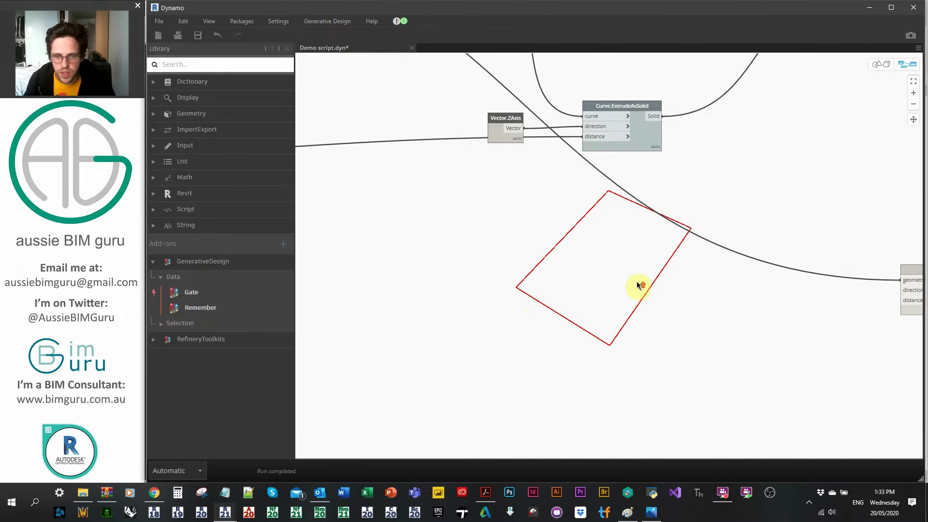
scroll(643, 281, "up", 3)
double_click(596, 283)
type("0..")
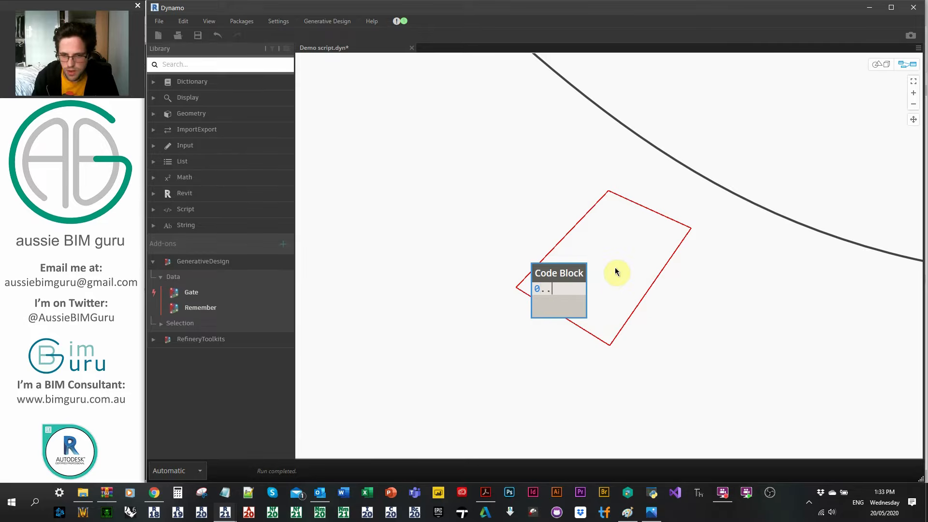
type("h..35")
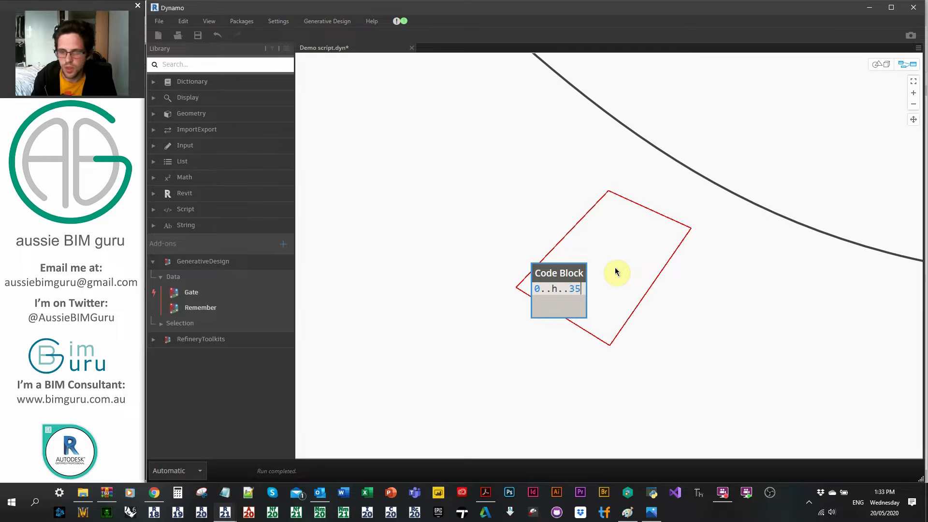
type("00;")
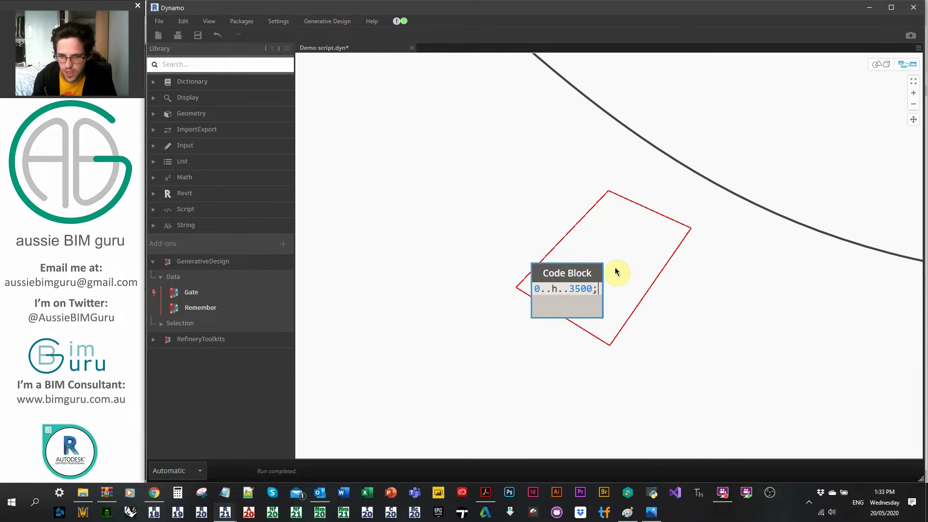
key("Left")
key("Left")
key("Left")
key("Left")
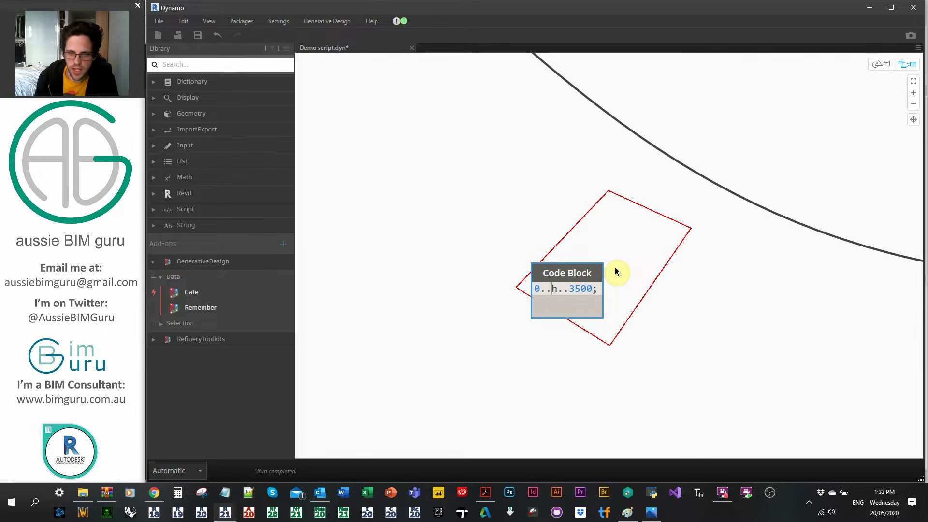
Insert the line Vector.ZAxis(); above the range in the new code block
key("Home")
key("Return")
key("Up")
type("Vector.Z")
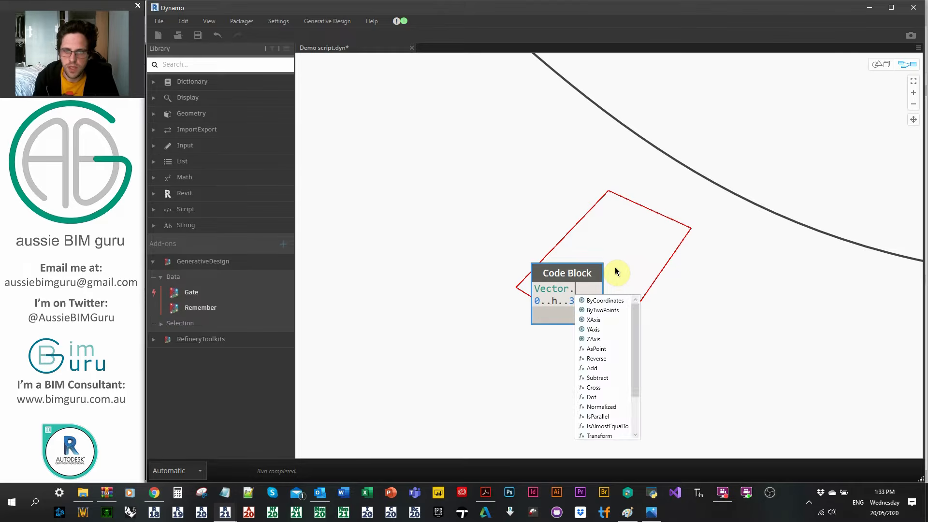
key("Return")
type("();")
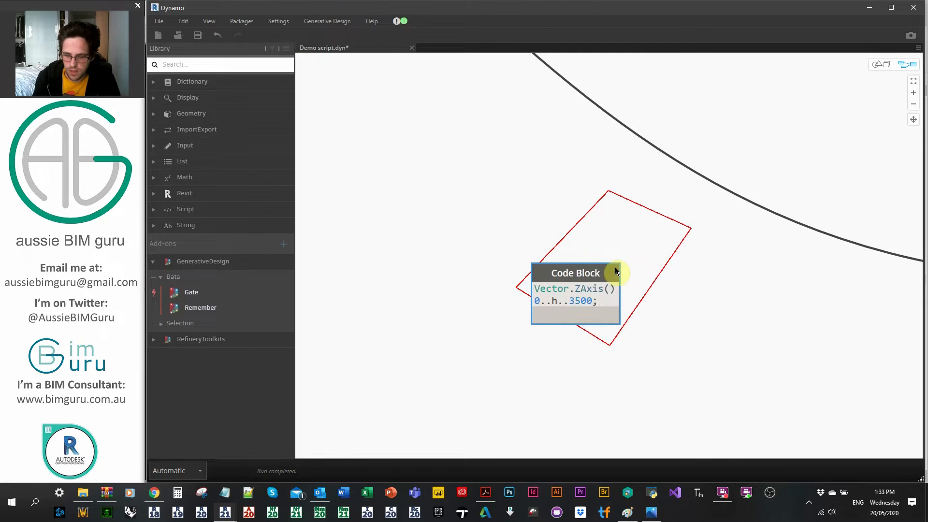
left_click(643, 242)
Connect the height code block's h output to the new code block's h input and review the generated list of levels
scroll(623, 269, "down", 4)
middle_click_drag(442, 255, 673, 255)
left_click_drag(375, 178, 821, 276)
scroll(860, 332, "up", 1)
middle_click_drag(859, 331, 732, 271)
scroll(732, 269, "up", 2)
mouse_move(729, 283)
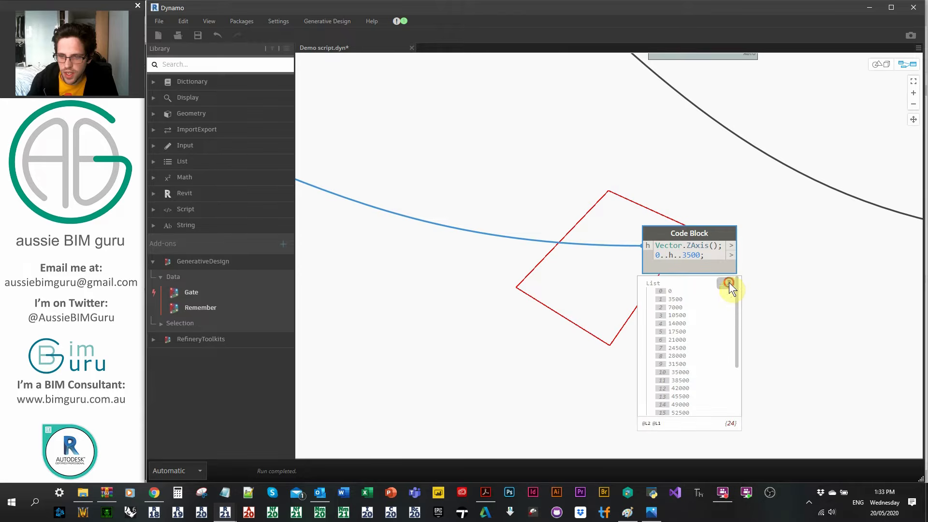
left_click_drag(738, 292, 738, 382)
left_click(717, 382)
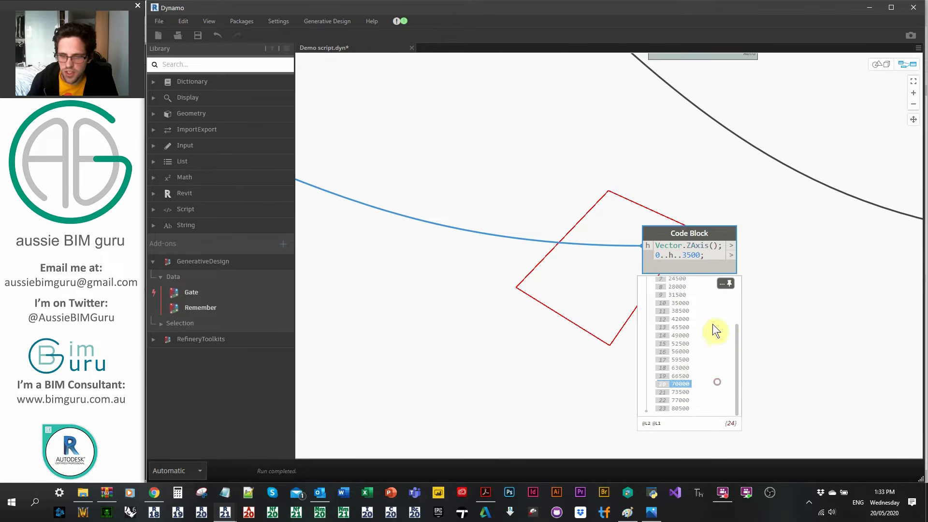
Connect the code block's range output to Geometry.Translate's distance input and its Z-axis vector output to the direction input
middle_click_drag(822, 286, 532, 277)
left_click_drag(465, 259, 838, 270)
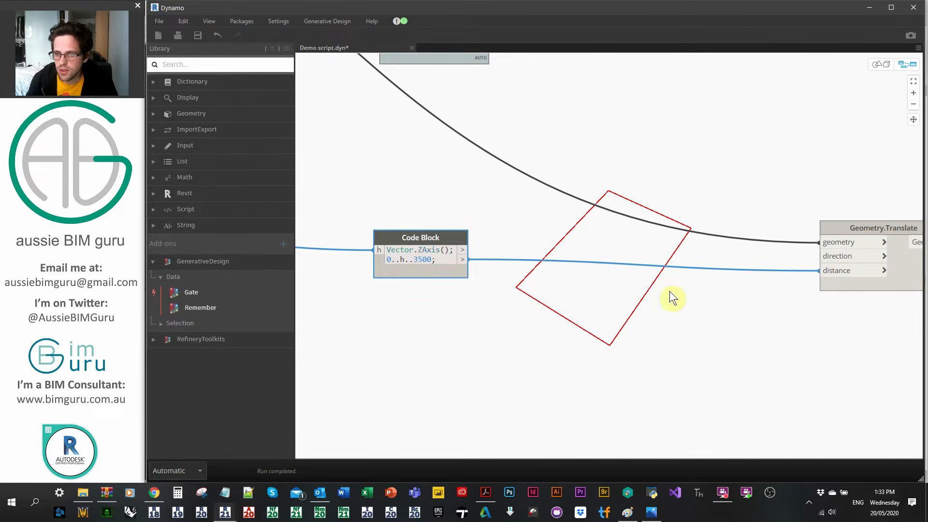
right_click(733, 222)
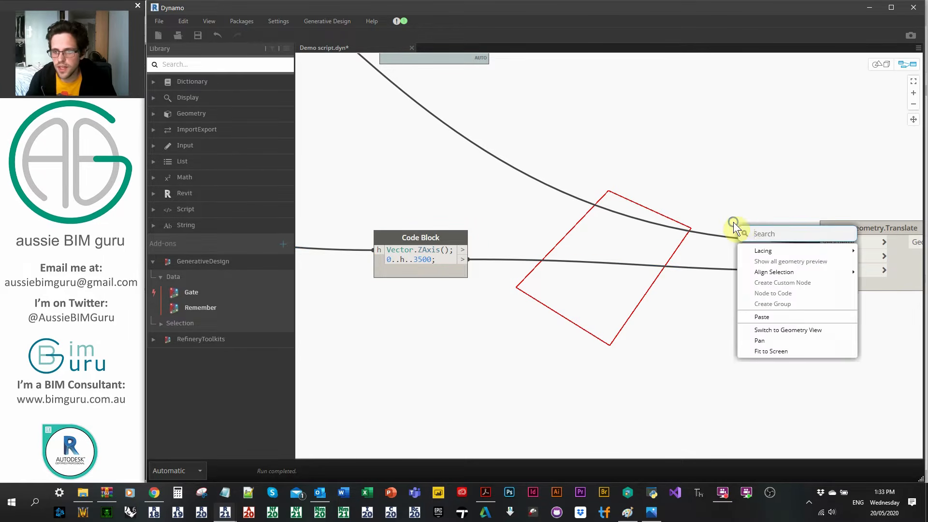
type("Z")
left_click(605, 223)
left_click_drag(472, 250, 829, 256)
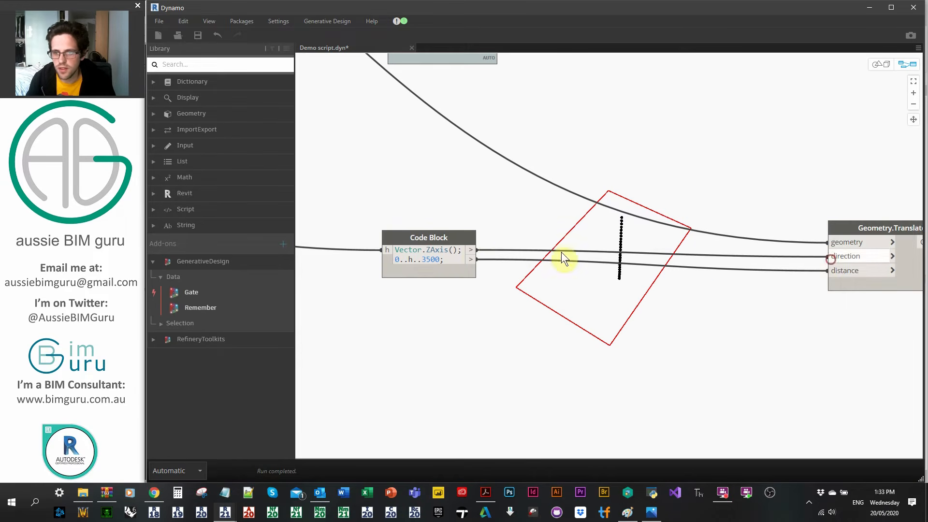
Arrange the vector and range code block and the Geometry.Translate node close together side by side
left_click_drag(453, 236, 554, 245)
left_click_drag(854, 234, 654, 232)
middle_click_drag(740, 296, 688, 202)
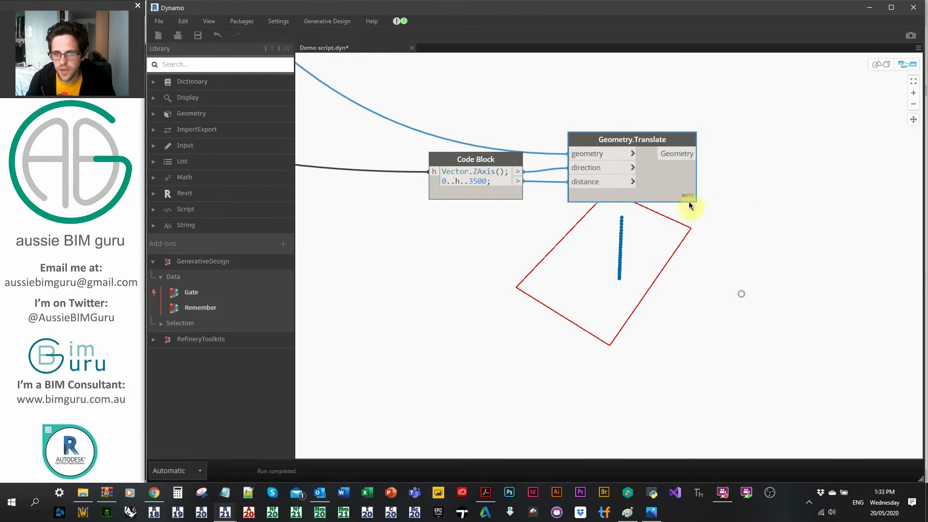
Orbit the 3D geometry preview to examine the translated points above the site, and return to the graph
left_click(880, 64)
right_click_drag(809, 219, 804, 189)
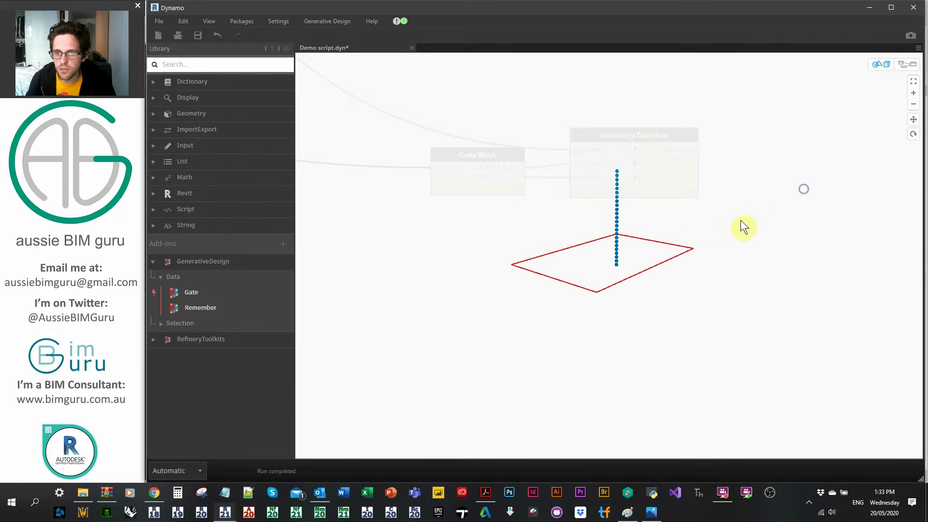
left_click(908, 66)
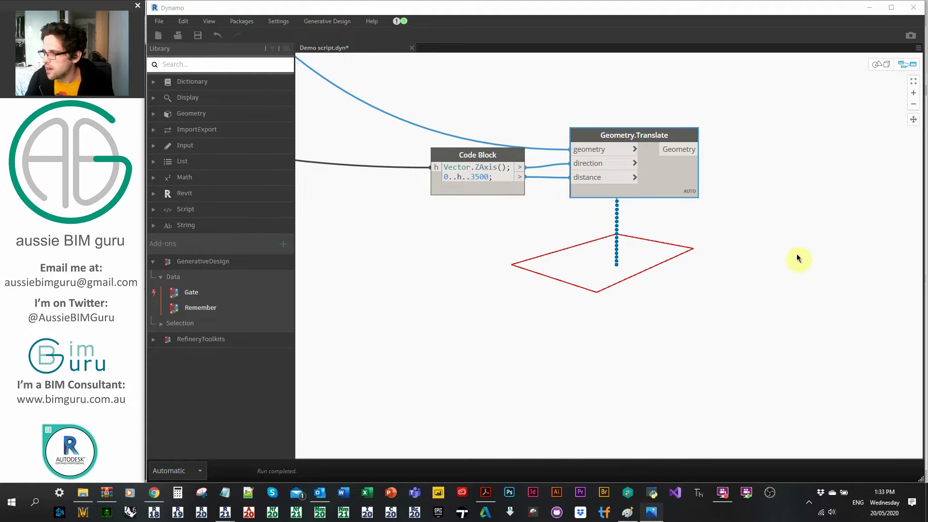
left_click(720, 234)
Add a List.Count node above Geometry.Translate and connect the code block's range output to its list input
middle_click_drag(801, 182, 801, 287)
right_click(636, 199)
type("COUNT")
key("Down")
key("Down")
key("Down")
key("Return")
left_click_drag(682, 211, 617, 168)
left_click(519, 281)
left_click(584, 194)
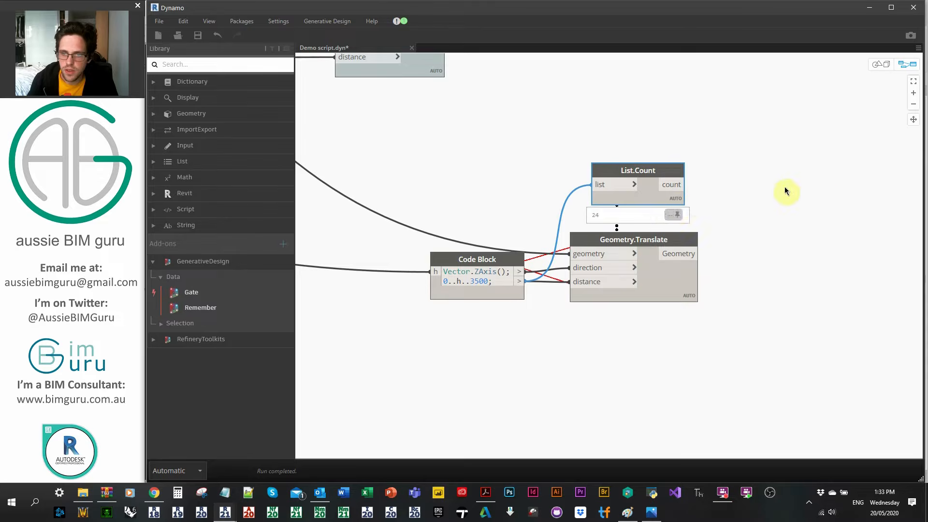
Add a Number node above List.Count and set its value to 100
middle_click_drag(775, 195, 669, 210)
middle_click_drag(618, 176, 640, 216)
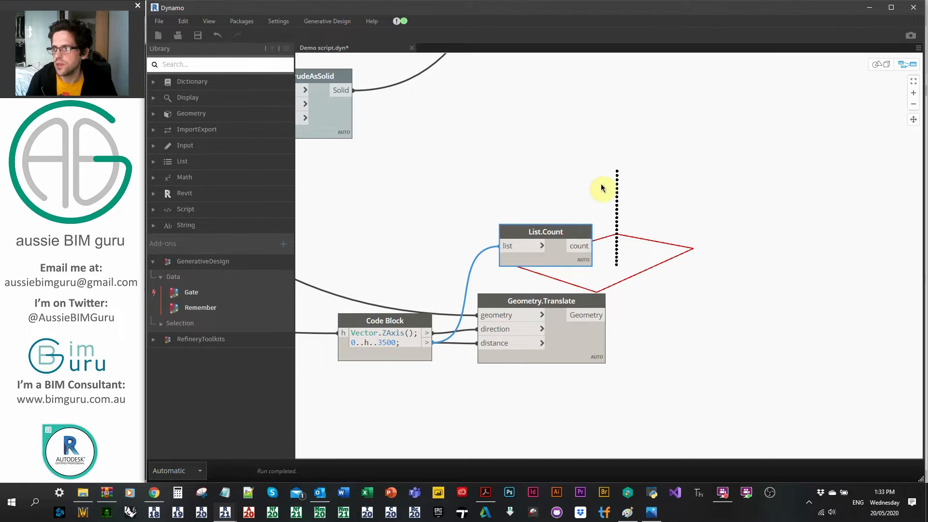
right_click(578, 164)
type("NUMBER")
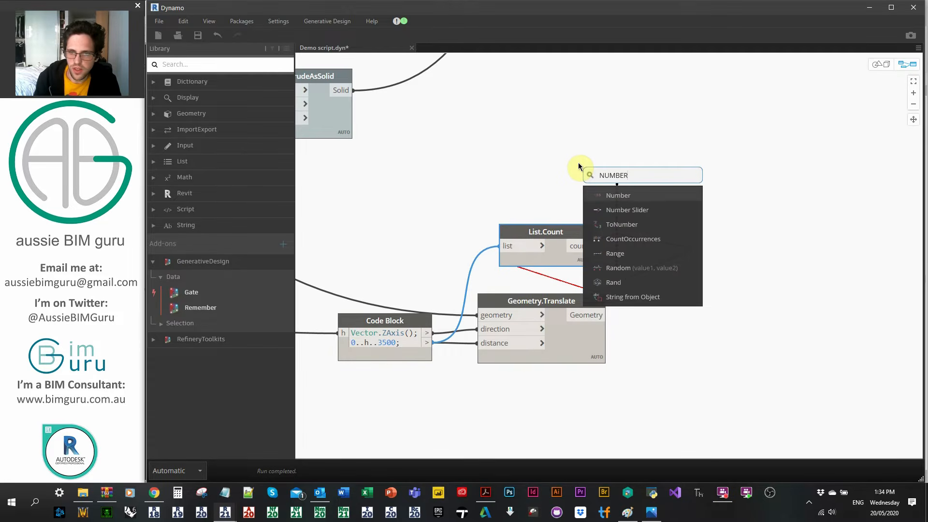
key("Return")
double_click(587, 187)
type("100")
left_click(627, 161)
left_click_drag(612, 170, 540, 163)
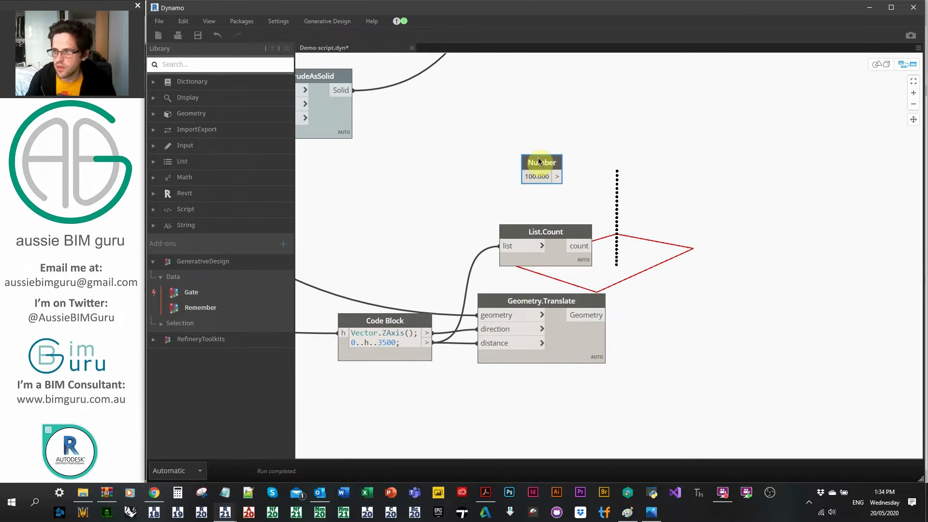
Rename the Number node GF Value and move it slightly higher above List.Count
double_click(540, 163)
type("gf v")
key("BackSpace")
key("BackSpace")
key("BackSpace")
key("BackSpace")
type("GF Value")
key("Return")
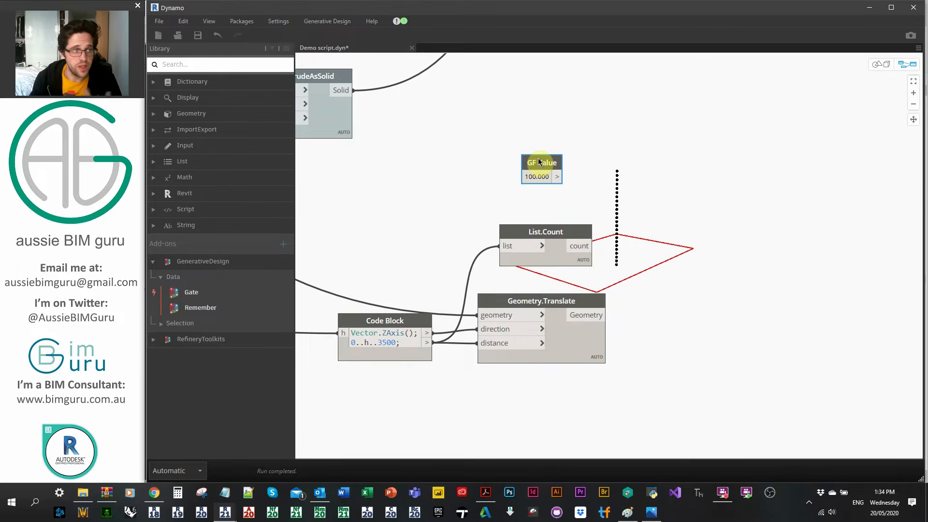
left_click_drag(552, 161, 585, 142)
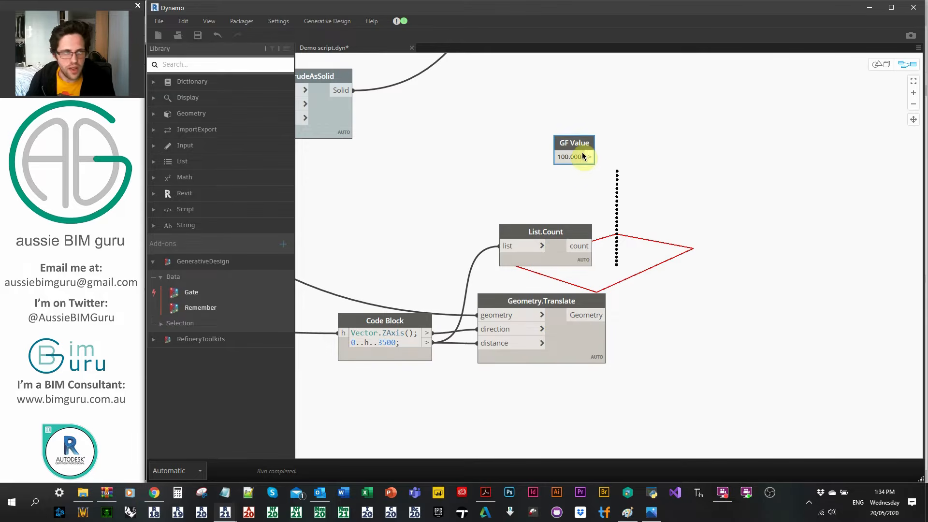
Duplicate the GF Value node, place the copy directly beneath the original and set its value to 5
key("ctrl+c")
key("ctrl+v")
left_click_drag(626, 160, 568, 186)
left_click(566, 198)
type("5")
key("Return")
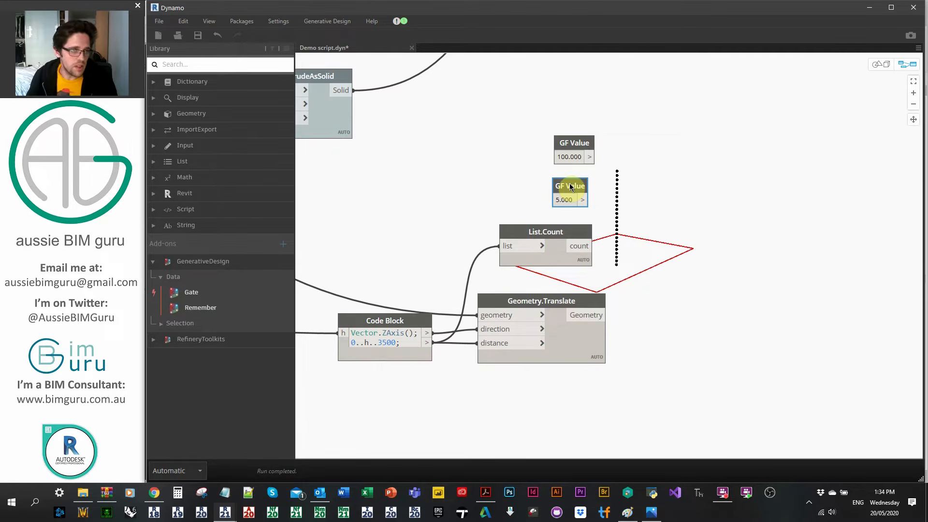
Rename the duplicated number node Climb Value and move it up against the GF Value node
double_click(571, 187)
type("Climb Value")
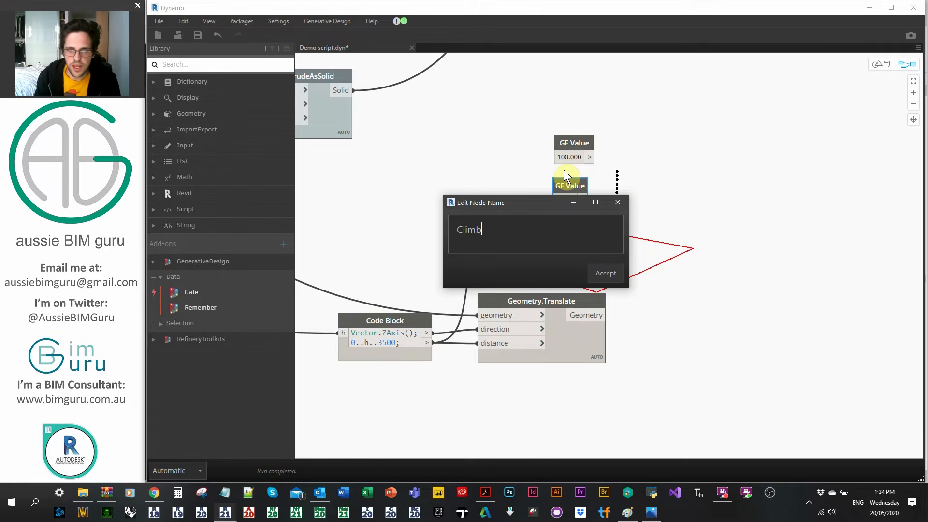
key("Return")
left_click_drag(564, 186, 560, 174)
Create a code block beside the number nodes containing the range g..g+(c-1)*cv..cv;
middle_click_drag(670, 166, 570, 176)
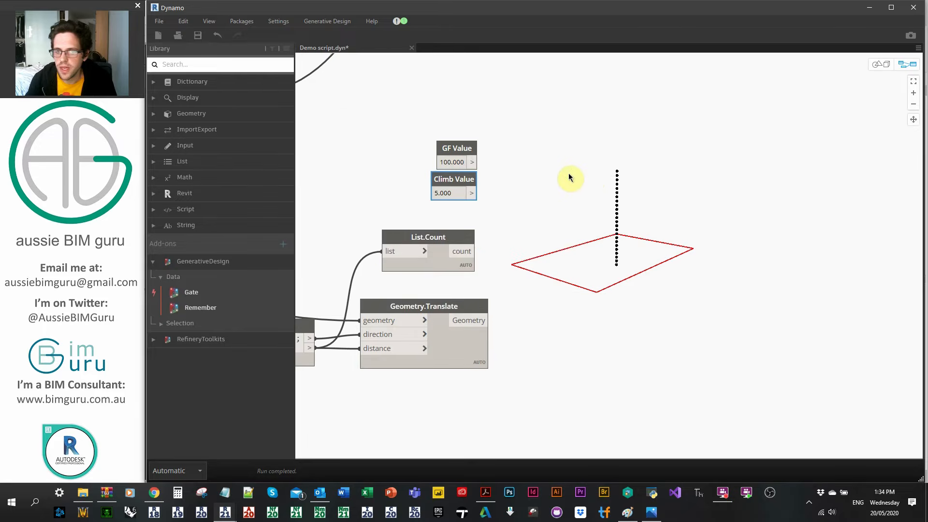
double_click(560, 198)
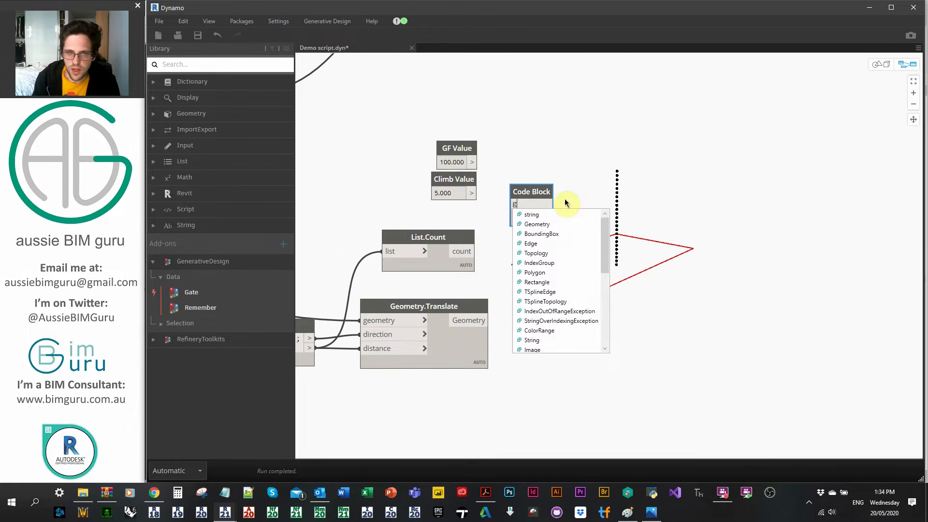
type("..g")
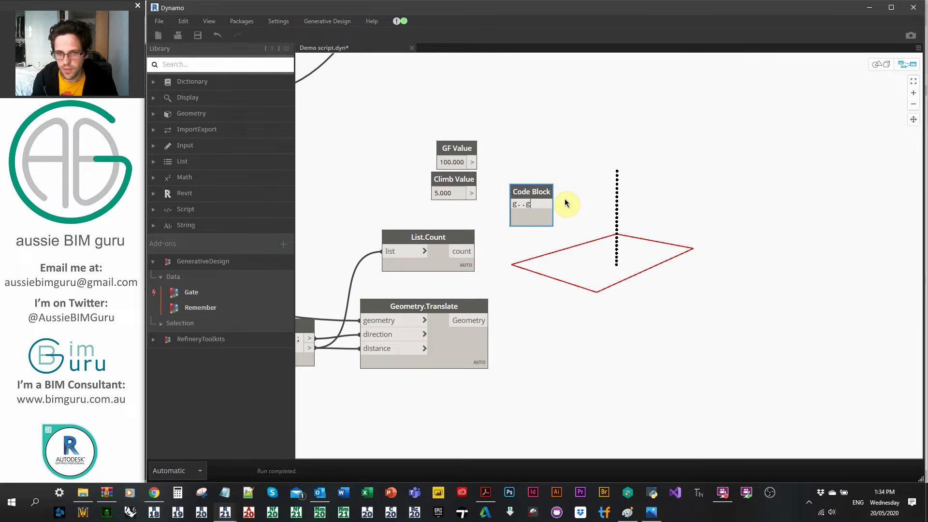
type("+(c")
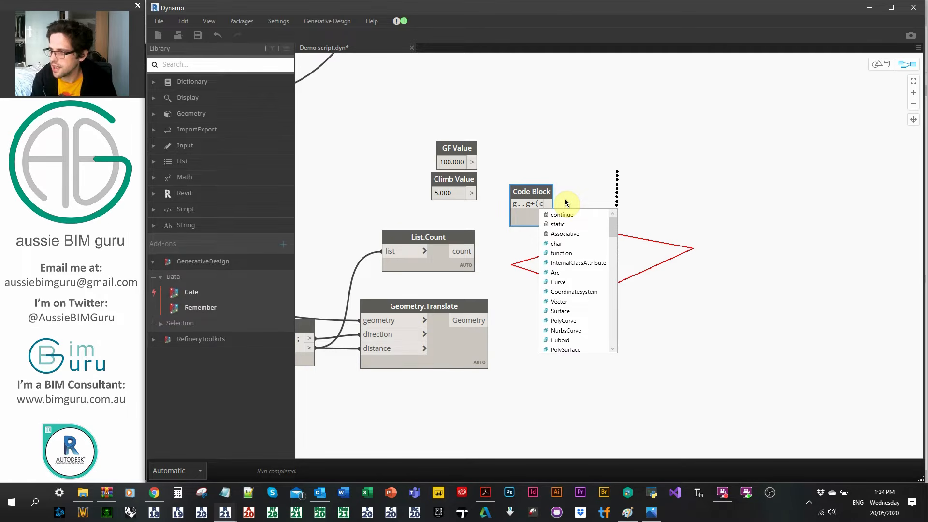
type("-1")
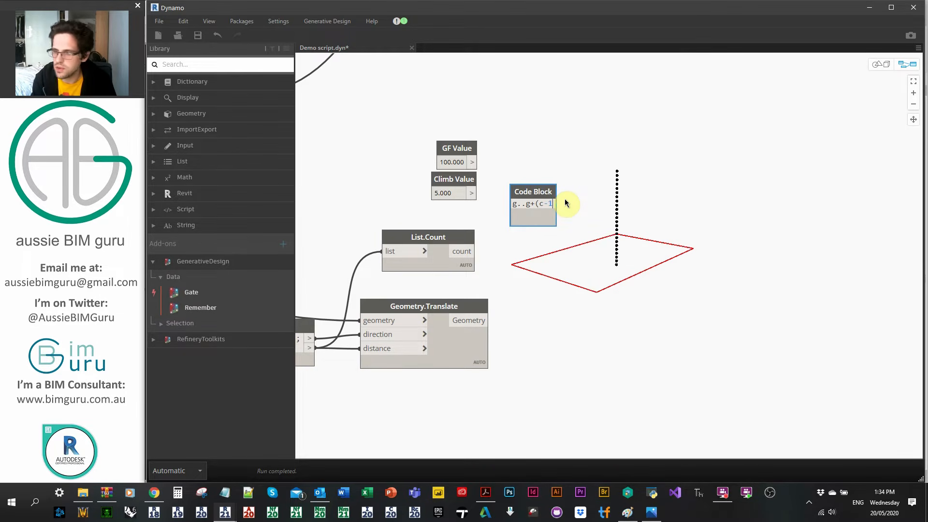
type(")*")
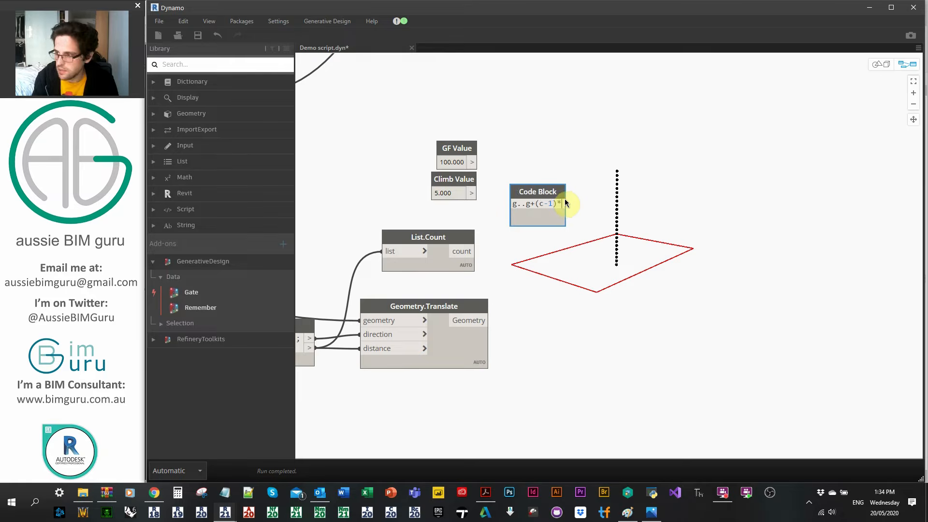
type("cv")
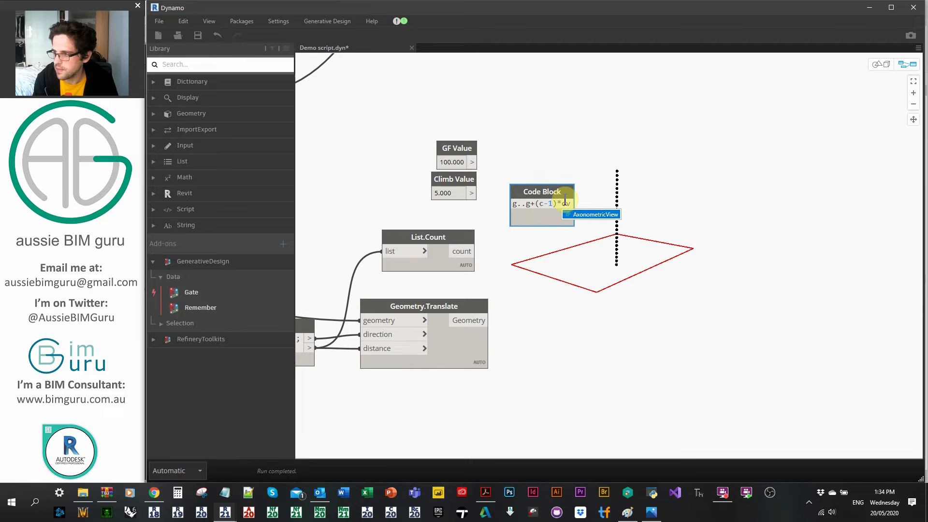
key("Tab")
type("..cv")
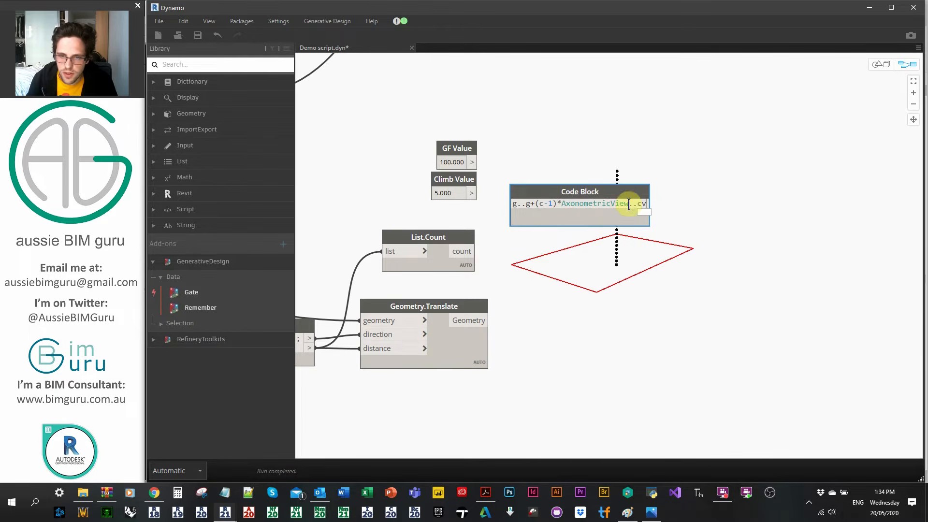
mouse_move(629, 204)
left_mouse_down()
mouse_move(565, 205)
mouse_move(629, 196)
left_mouse_up()
type("cv")
left_click(607, 161)
Connect GF Value to g, List.Count's count to c and Climb Value to cv, and review the generated list of values
left_click_drag(478, 163, 564, 205)
left_click_drag(462, 251, 477, 193)
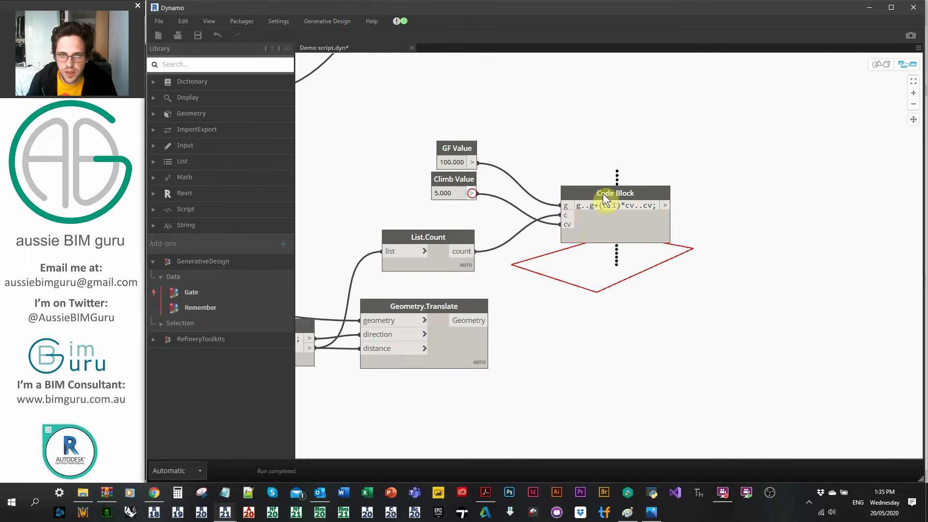
left_click(661, 252)
scroll(640, 306, "down", 3)
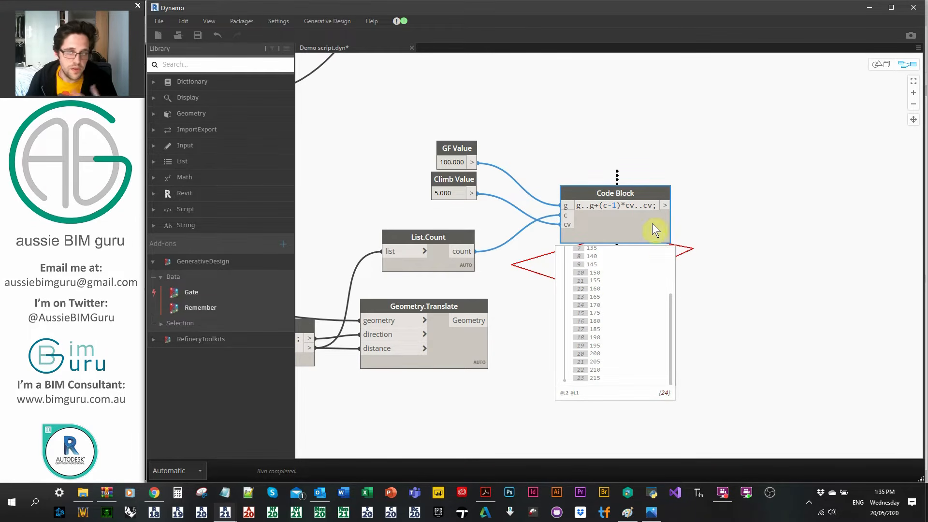
left_click(660, 251)
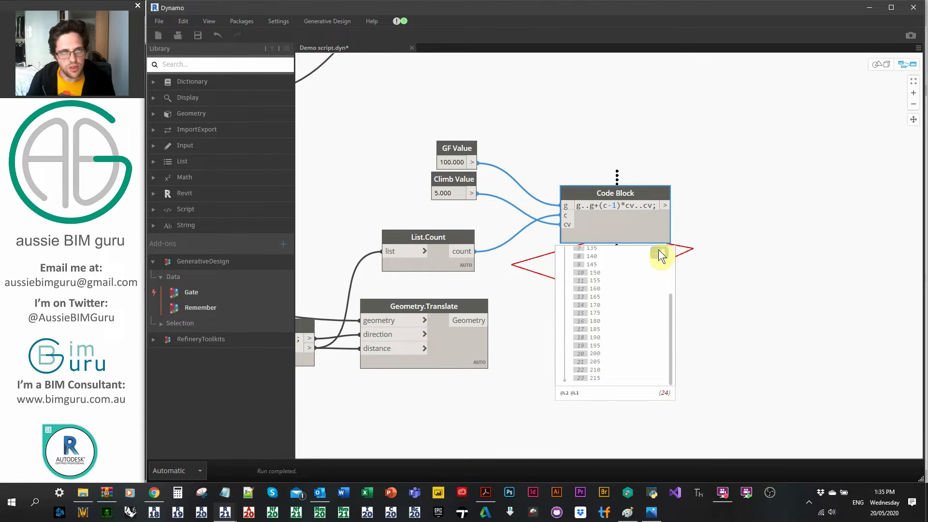
left_click(659, 252)
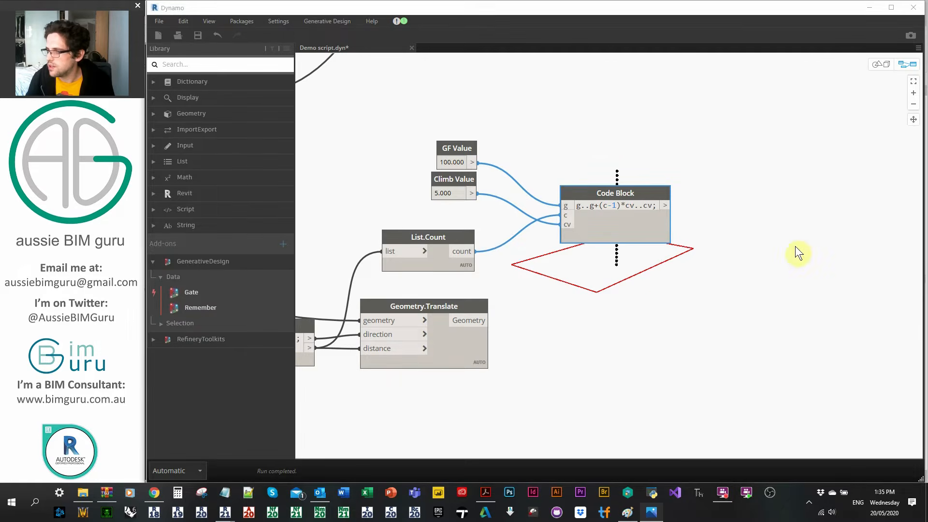
Add the axis-and-degrees version of the Vector.Rotate node below Geometry.Translate
left_click(653, 300)
right_click(681, 272)
left_click(652, 330)
middle_click_drag(658, 344, 716, 236)
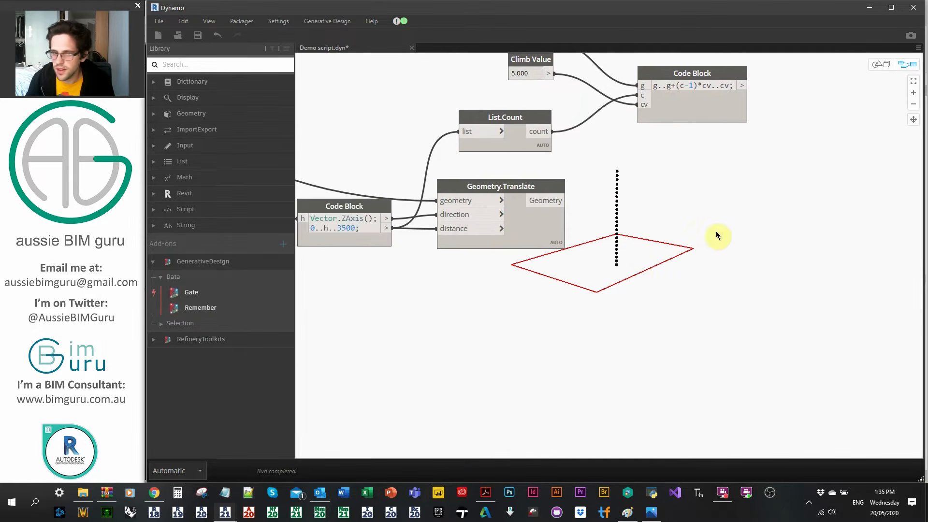
right_click(545, 283)
type("vector")
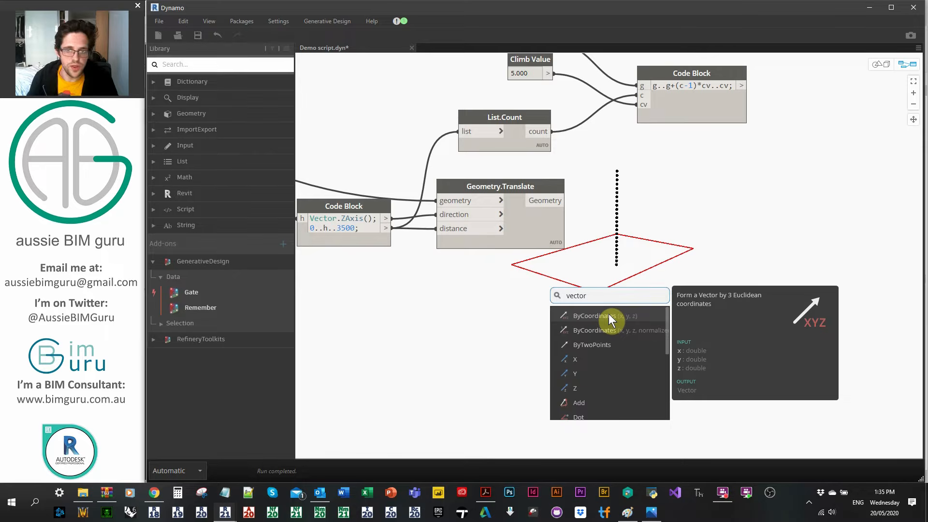
right_click(497, 289)
type("vector.ro")
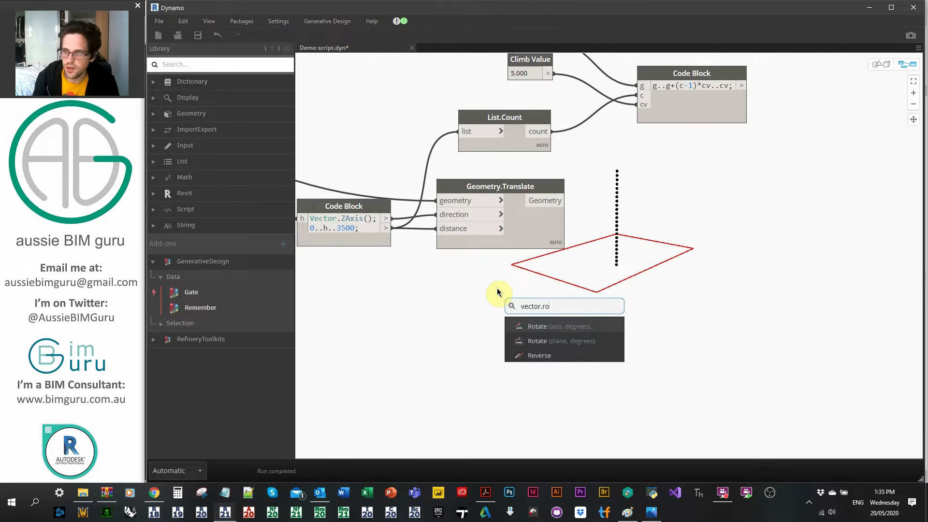
key("Return")
left_click_drag(530, 300, 516, 312)
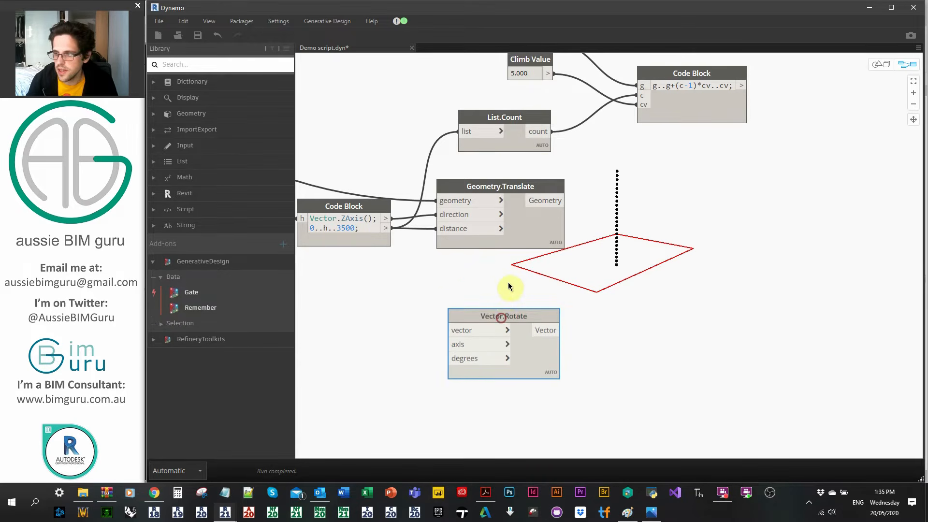
Create a code block beside Vector.Rotate containing the line Vector.YAxis();
scroll(515, 269, "up", 3)
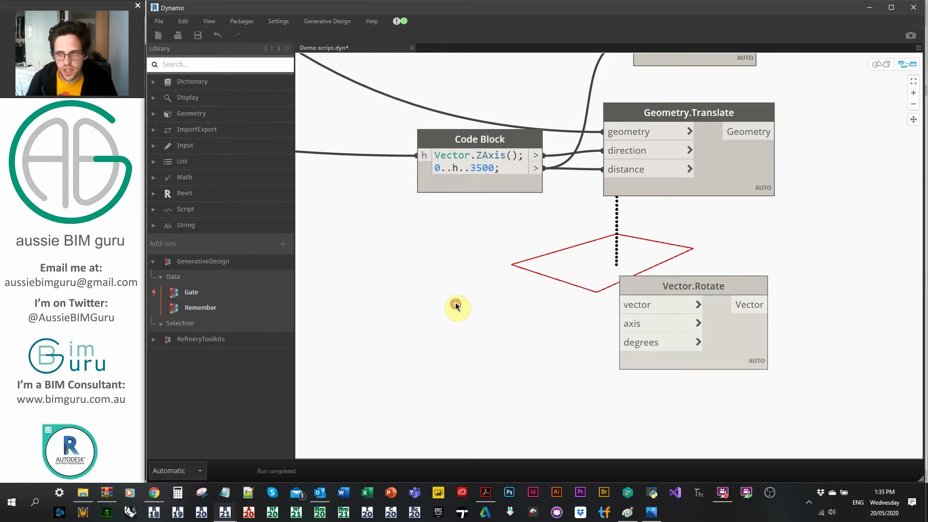
double_click(455, 306)
type("Vector")
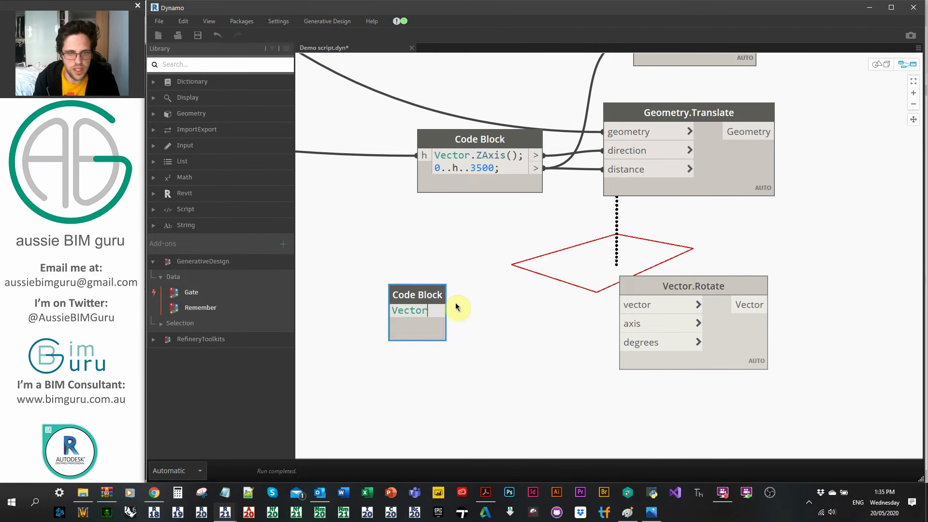
type(".YAxi")
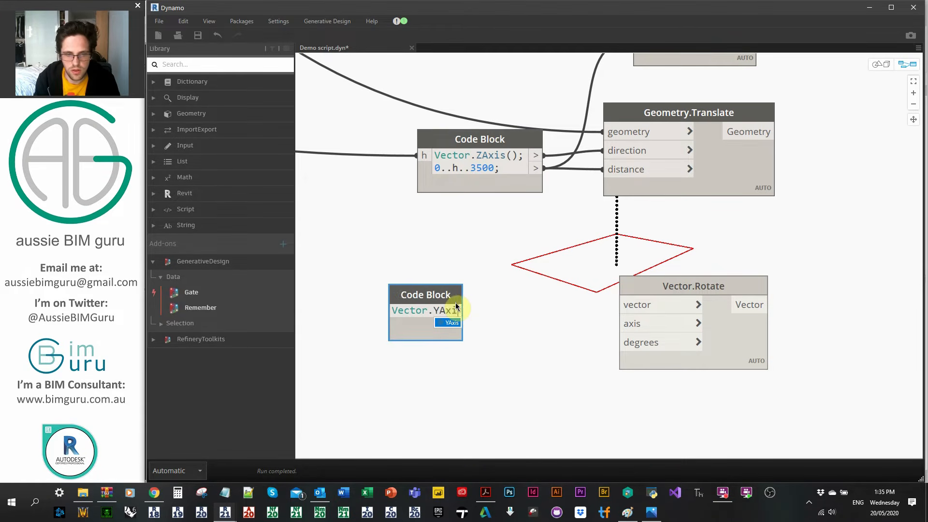
type("s();")
Add the lines Vector.ZAxis(); and 0..350..10; to the code block beside Vector.Rotate
key("Return")
type("Vre")
key("BackSpace")
key("BackSpace")
type("ector")
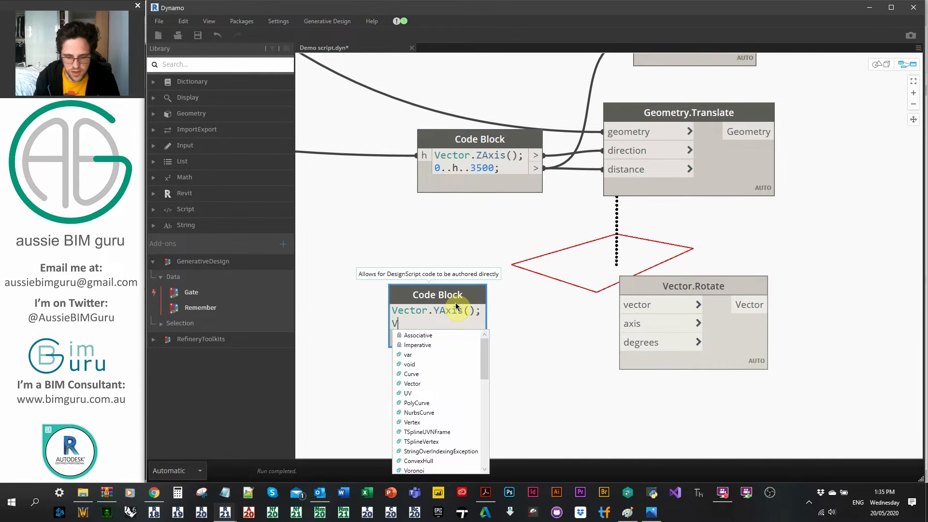
type(".ZA")
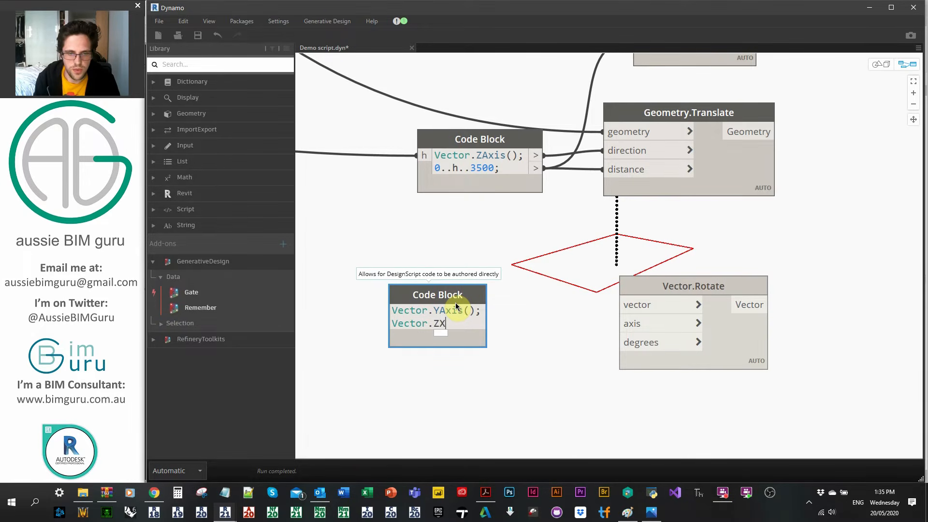
type("xis()")
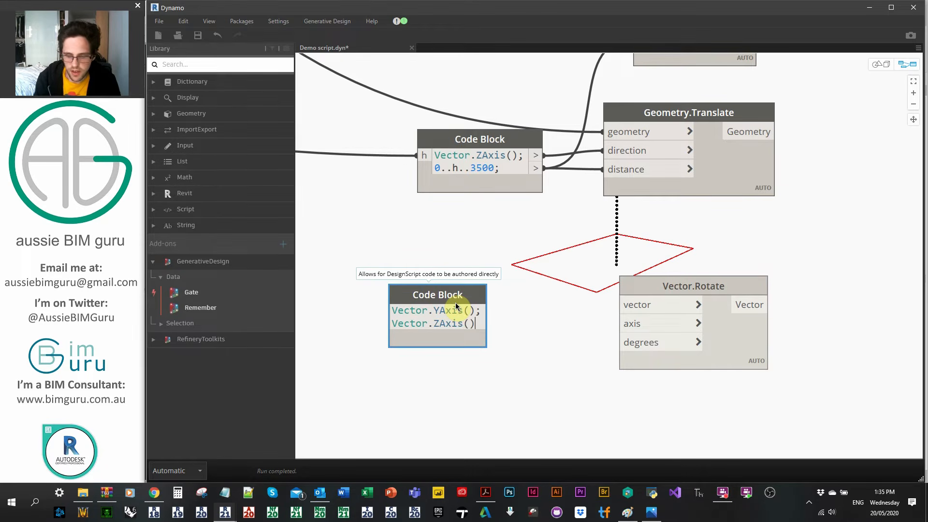
type(";")
key("Return")
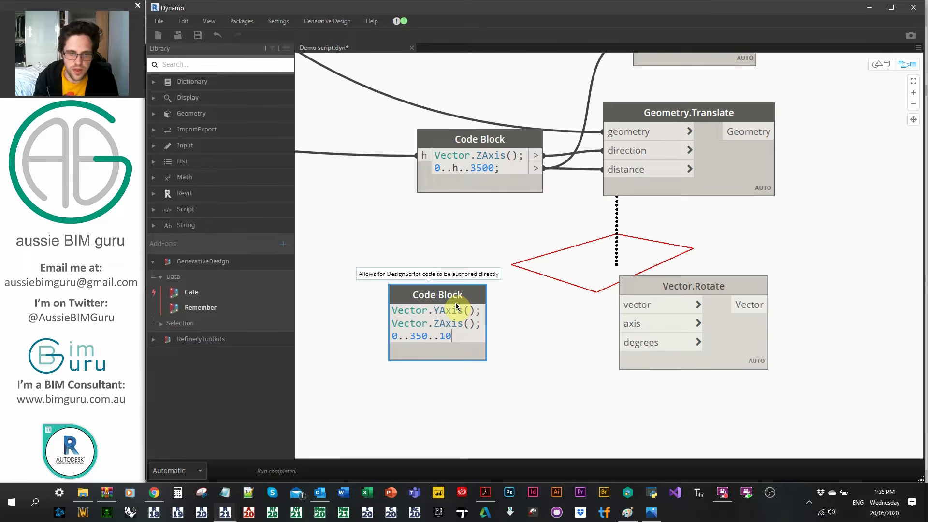
left_click(505, 284)
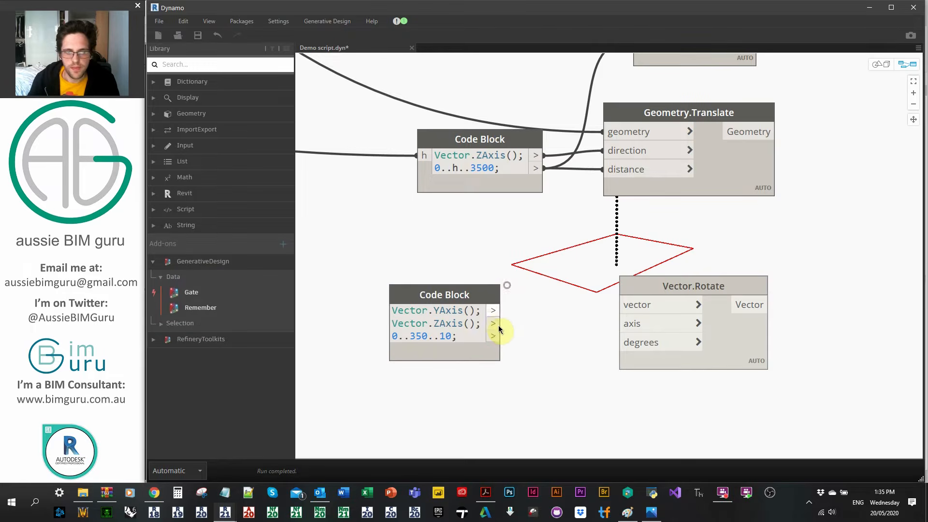
Review the code block's list of angles and connect its three outputs in order to Vector.Rotate's vector, axis and degrees inputs
left_click(490, 358)
middle_click_drag(515, 380, 527, 251)
scroll(485, 313, "down", 5)
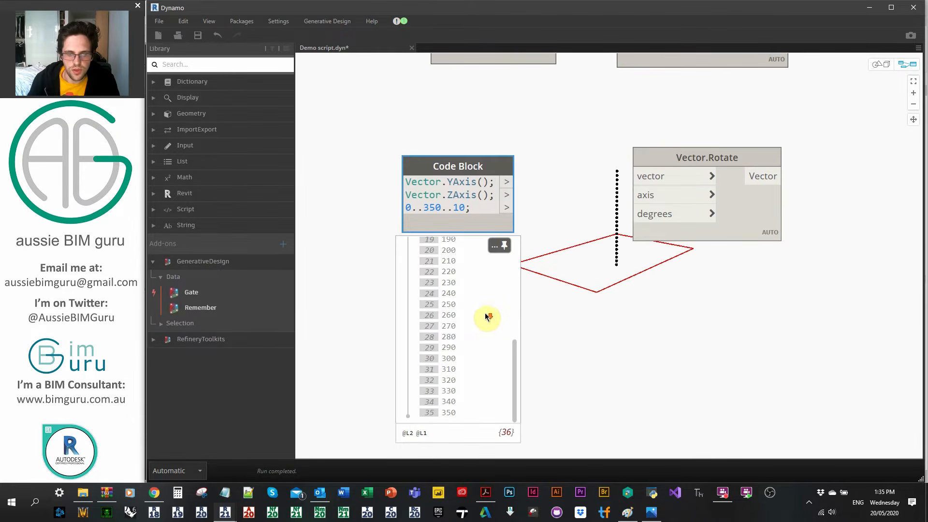
left_click(502, 243)
left_click(544, 208)
middle_click_drag(544, 209, 486, 249)
left_click(448, 221)
left_click(572, 215)
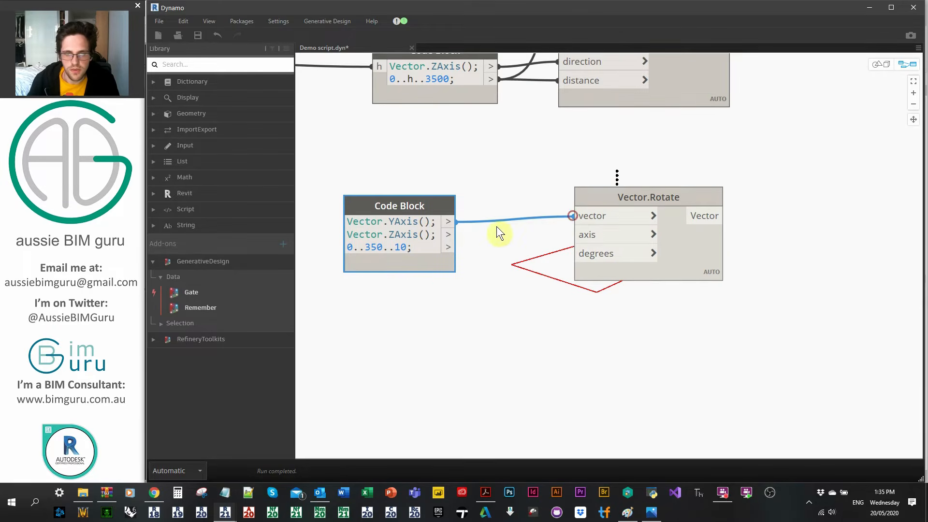
left_click(450, 235)
left_click(574, 235)
left_click(448, 247)
left_click(575, 253)
Move the code block closer to Vector.Rotate and shift both nodes up beneath Geometry.Translate
left_click_drag(445, 206, 540, 202)
mouse_move(710, 296)
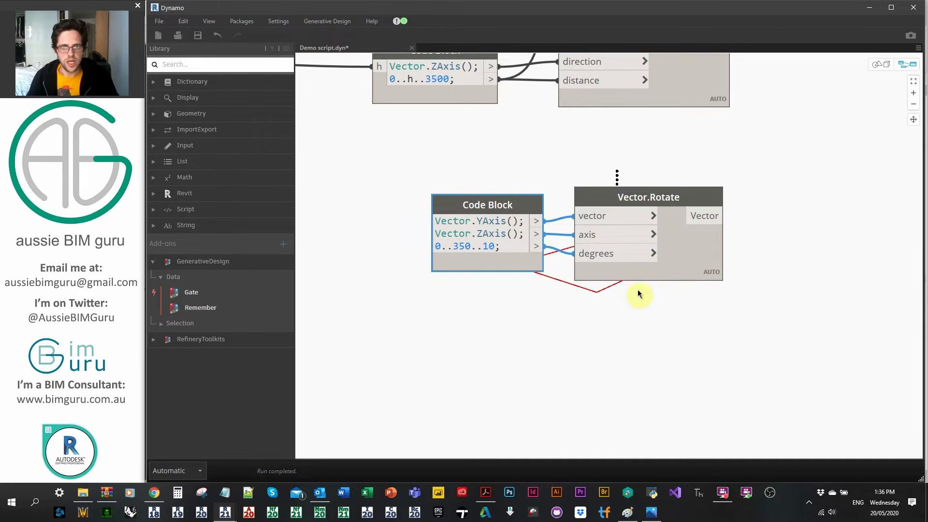
left_click(613, 193, "shift")
left_click_drag(613, 192, 621, 157)
mouse_move(506, 208)
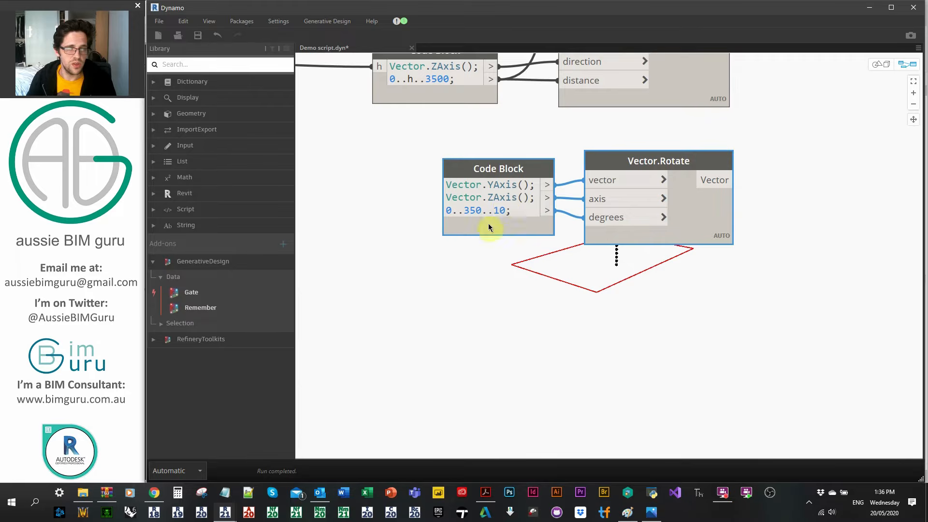
left_click(624, 318)
middle_click_drag(695, 296, 612, 311)
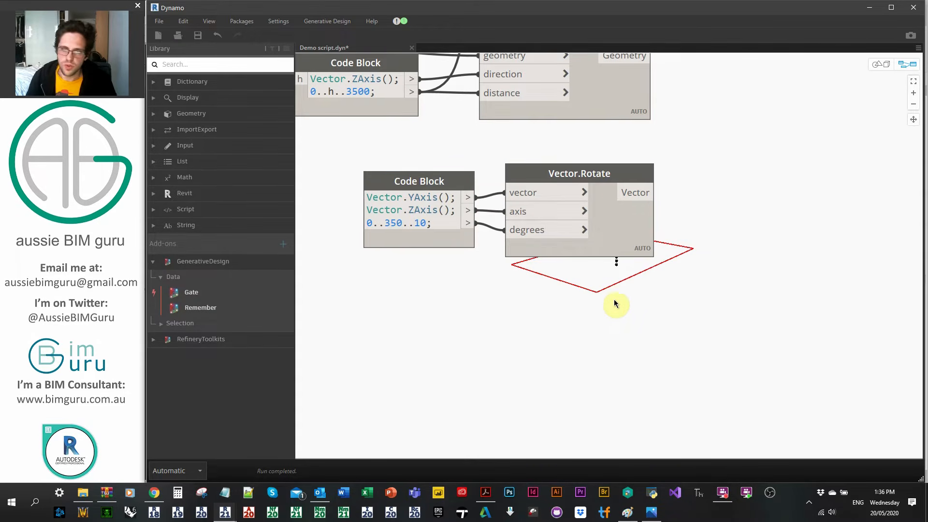
middle_click_drag(704, 240, 623, 252)
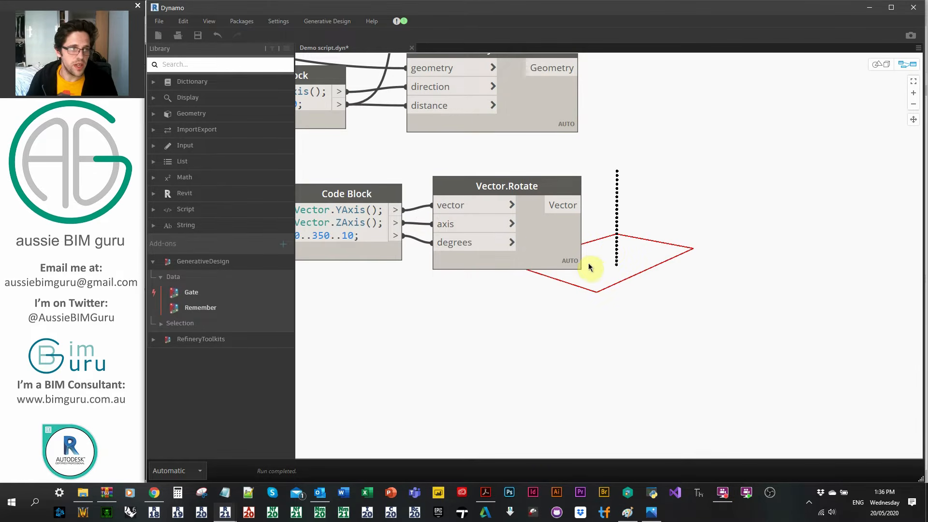
middle_click_drag(745, 204, 690, 216)
right_click(690, 216)
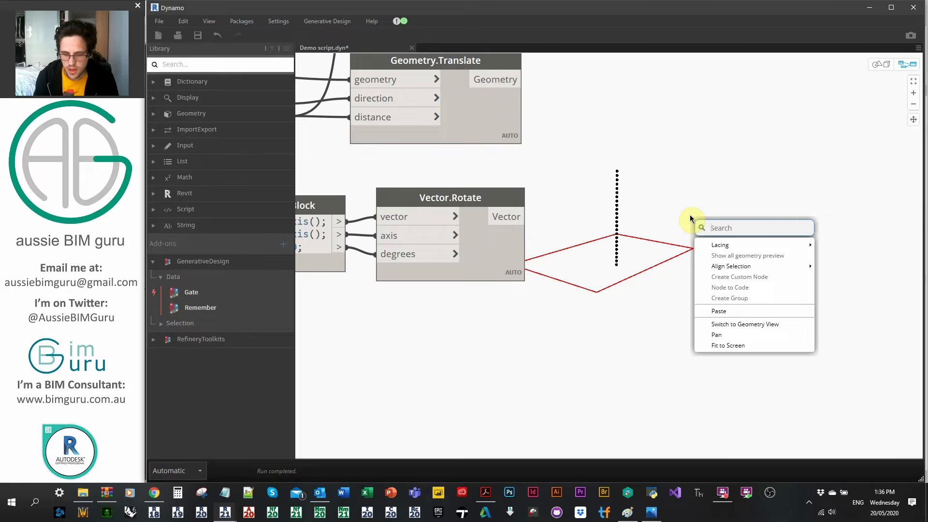
type("line")
key("Return")
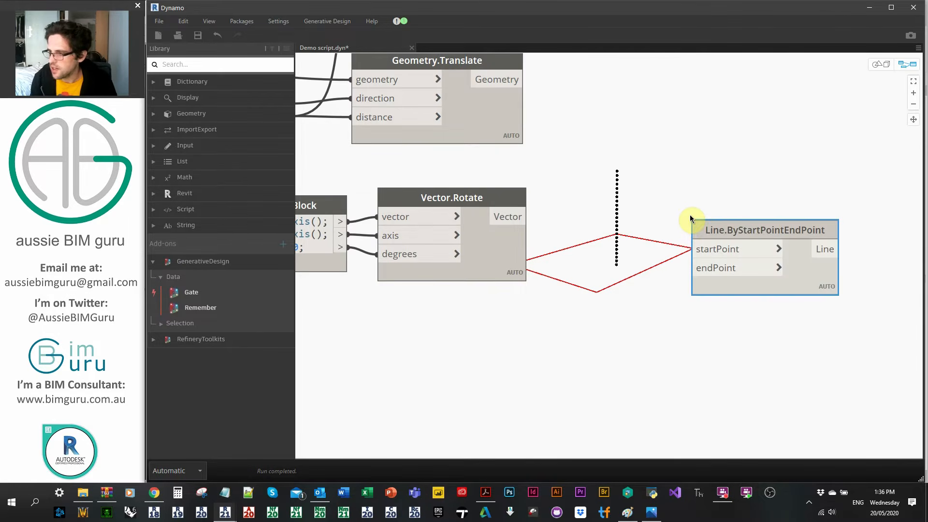
key("Delete")
Add a Line.ByStartPointDirectionLength node beyond Vector.Rotate
right_click(707, 193)
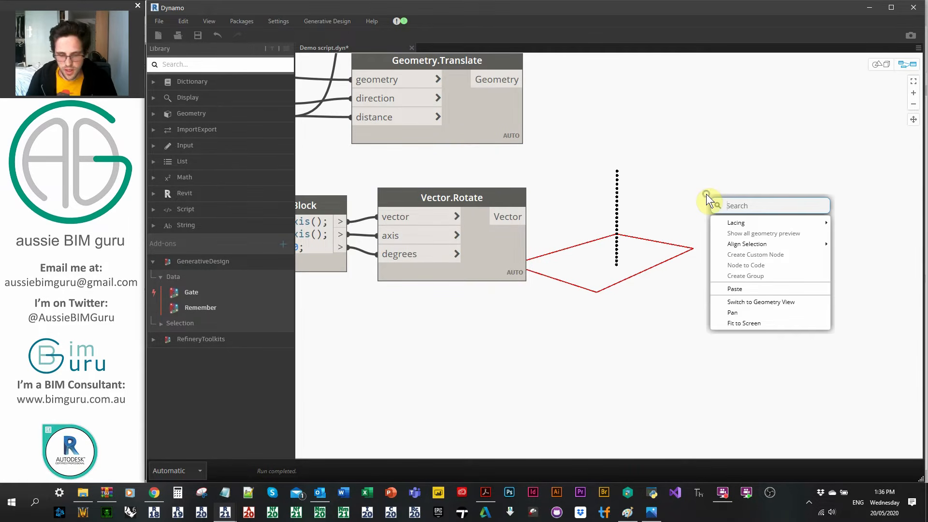
type("line")
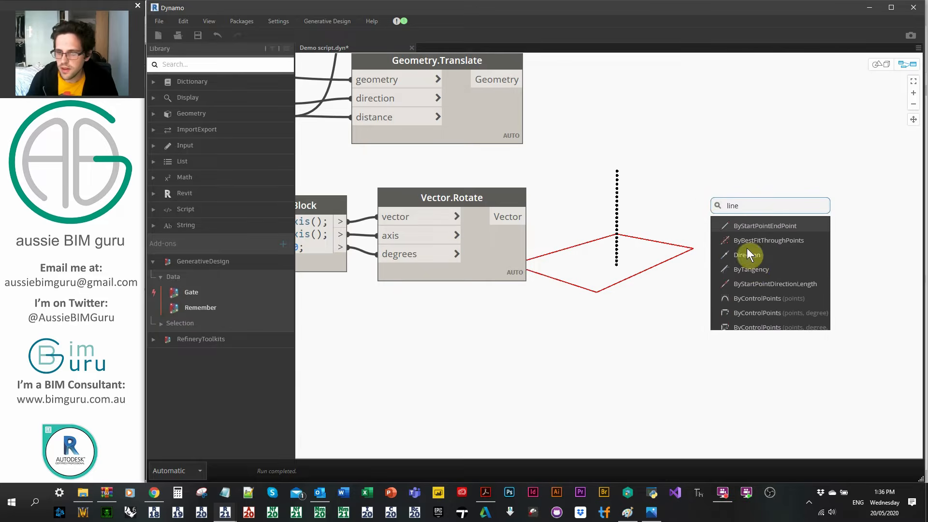
left_click(767, 284)
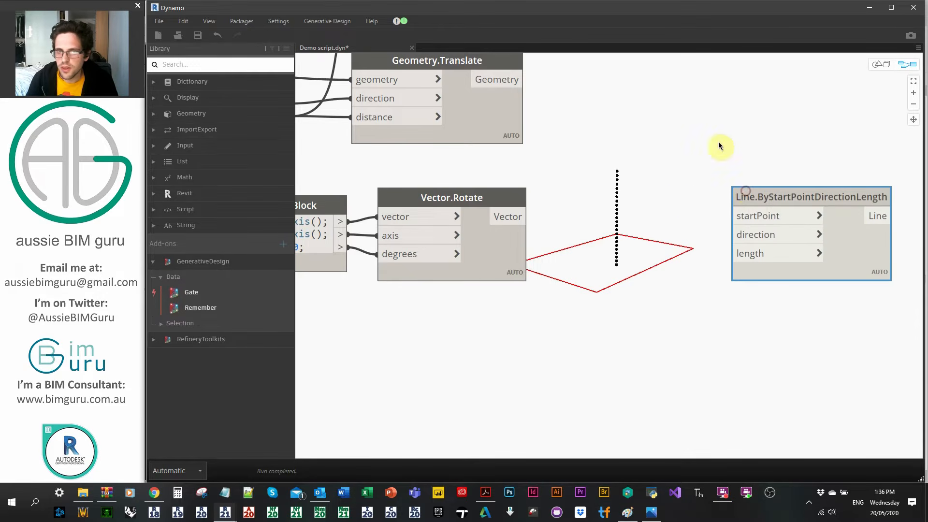
Connect Geometry.Translate's output to the line node's startPoint and Vector.Rotate's output to its direction, adjusting the line node's position
scroll(647, 191, "down", 3)
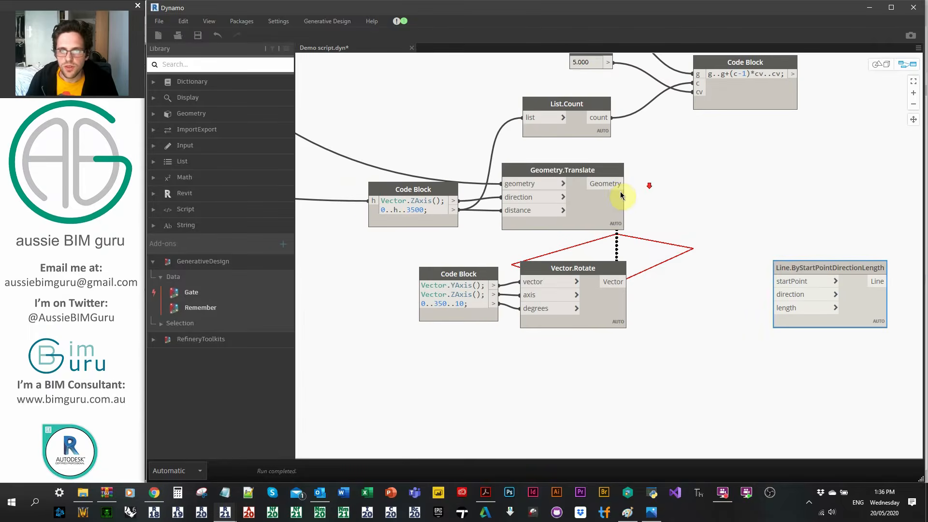
left_click(792, 280)
left_click_drag(790, 268, 828, 265)
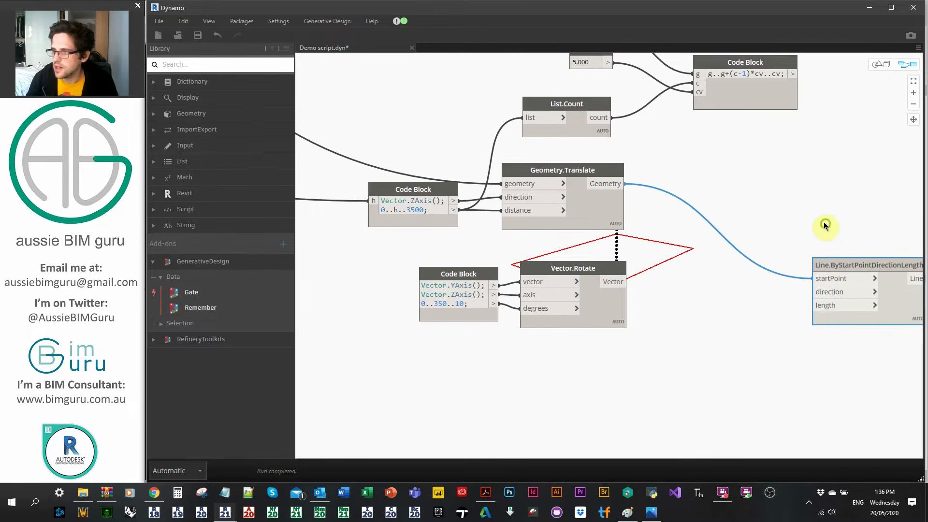
middle_click_drag(819, 231, 746, 202)
left_click(551, 253)
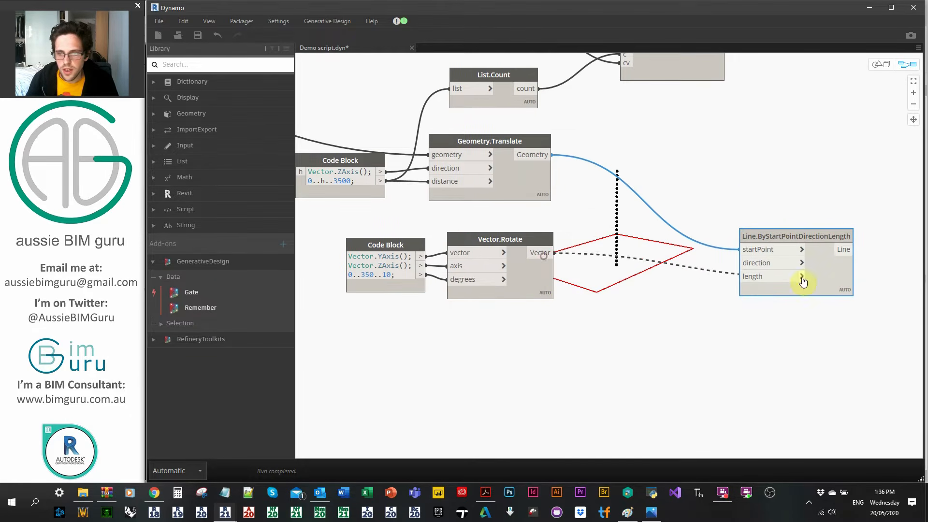
left_click(777, 262)
left_click_drag(763, 233, 764, 228)
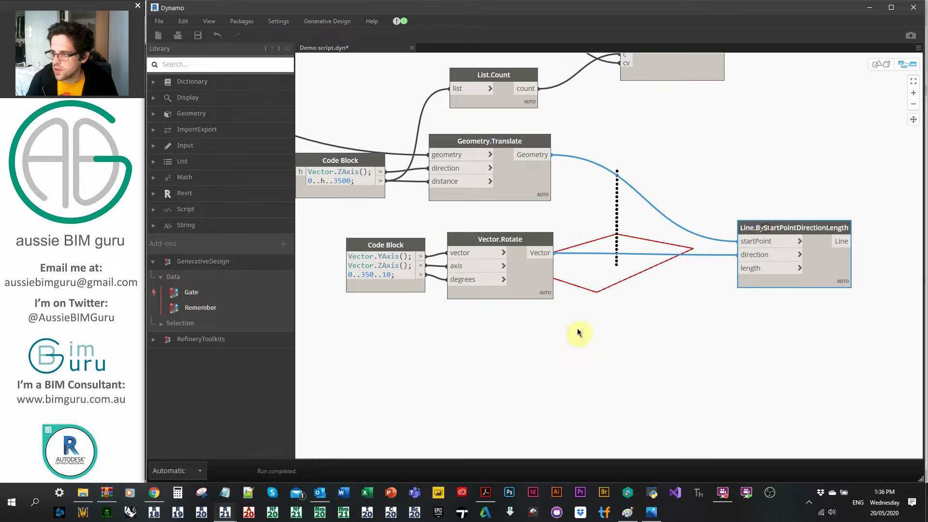
Create a code block containing 10000000; below Vector.Rotate, connect it to the line node's length, and inspect the lines in the 3D preview
double_click(526, 331)
type("1000")
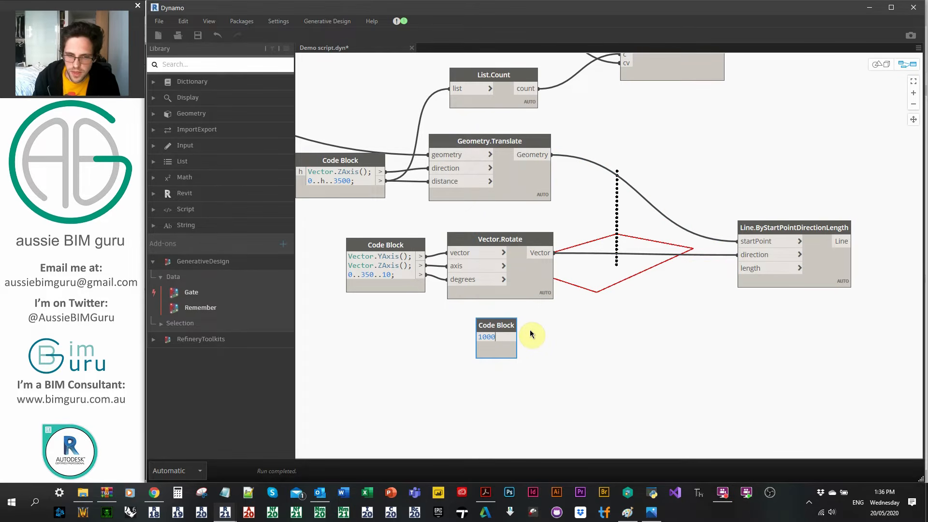
left_click(527, 332)
left_click(524, 337)
left_click(759, 270)
middle_click_drag(714, 352, 559, 398)
left_click(870, 67)
right_click_drag(793, 174, 773, 184)
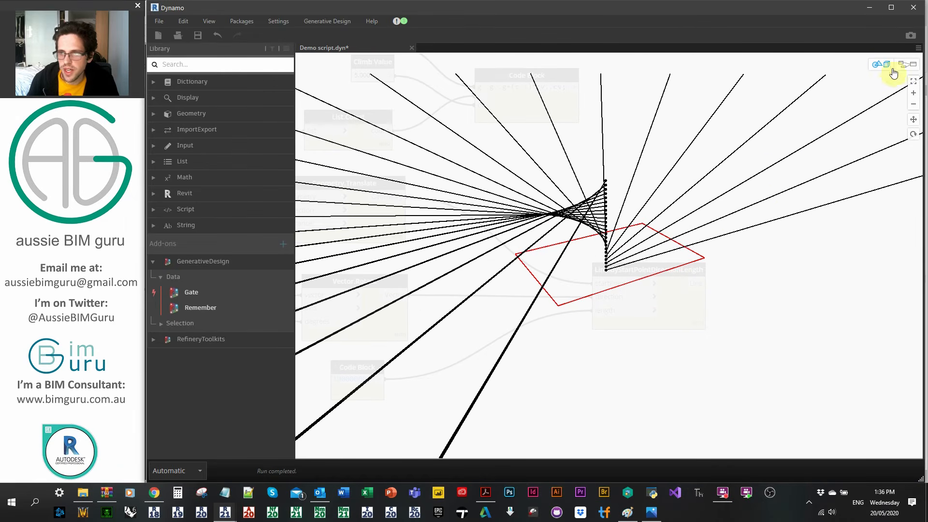
left_click(907, 64)
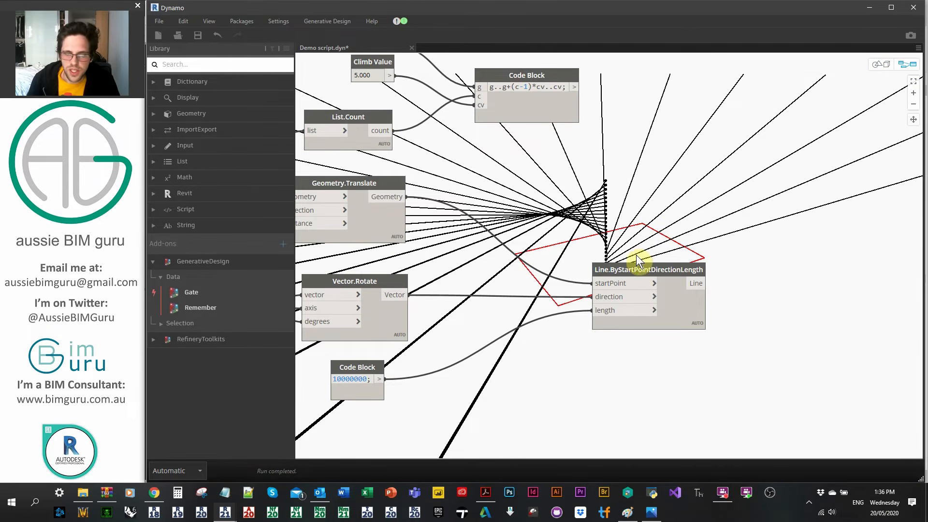
Change the line length code block to 5000000;
left_click_drag(341, 379, 325, 376)
type("5")
left_click(418, 350)
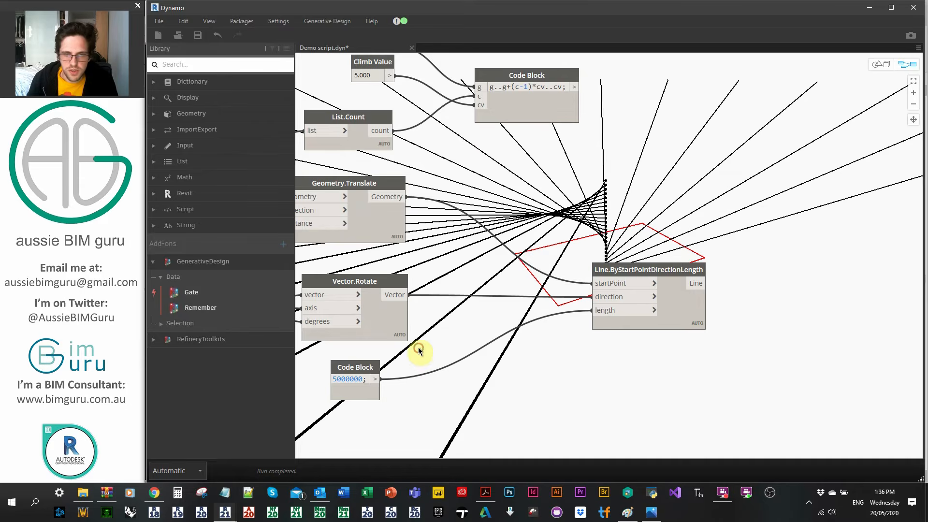
Set the lacing of Line.ByStartPointDirectionLength to Cross Product and inspect the lines radiating from every floor point in the 3D preview
scroll(508, 304, "down", 4)
scroll(507, 305, "up", 3)
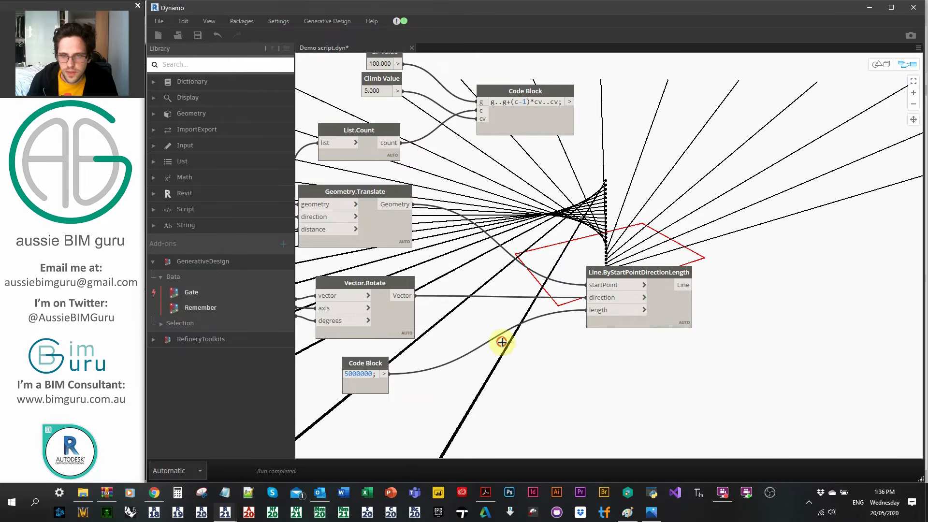
right_click(677, 316)
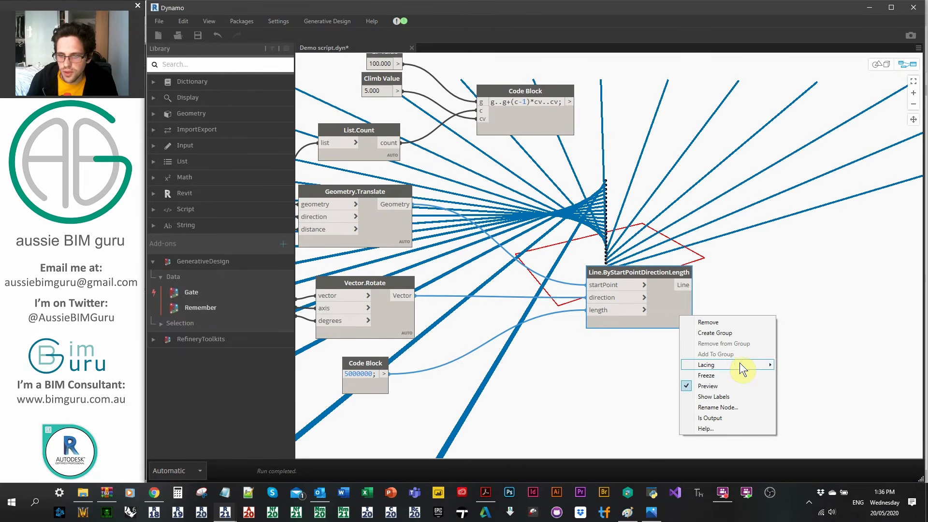
mouse_move(740, 364)
left_click(819, 392)
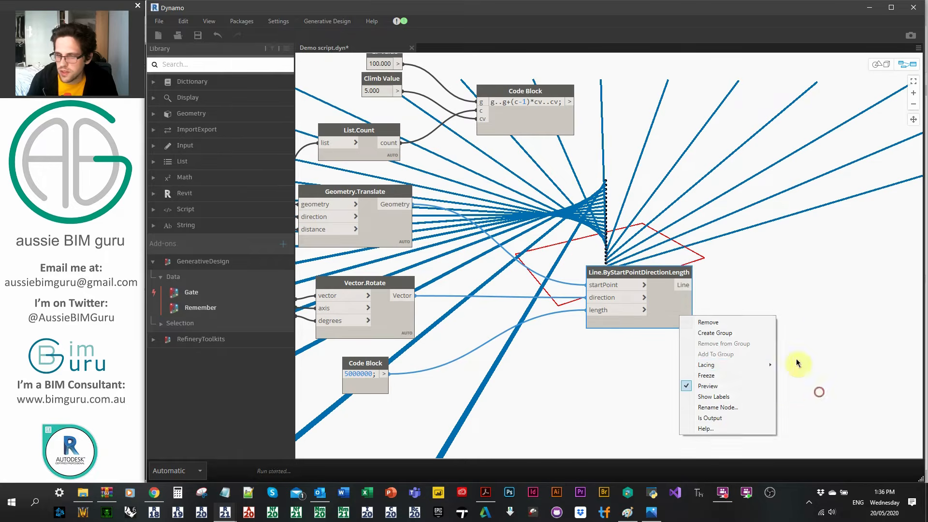
left_click(878, 70)
scroll(756, 239, "down", 6)
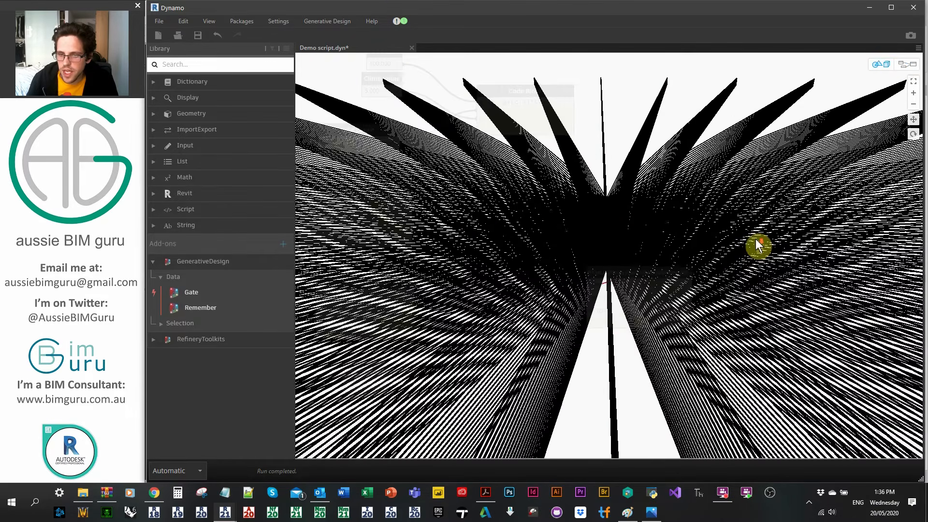
mouse_move(728, 260)
right_mouse_down()
mouse_move(743, 293)
mouse_move(741, 255)
right_mouse_up()
left_click(905, 68)
Reduce the line length code block to 500000; and inspect the shortened lines in the 3D preview
left_click(360, 373)
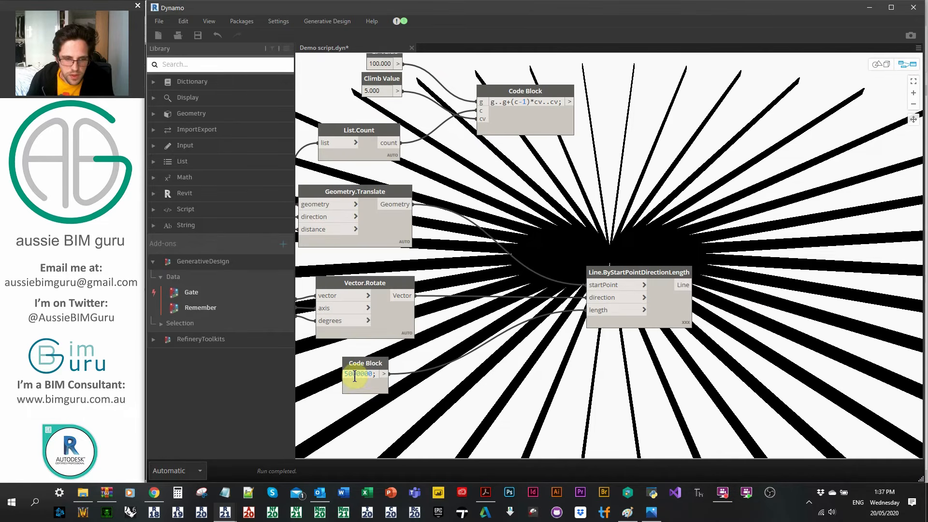
key("BackSpace")
left_click(575, 380)
scroll(579, 232, "up", 1)
scroll(579, 232, "up", 2)
left_click(881, 65)
scroll(587, 287, "up", 5)
right_click_drag(619, 283, 625, 254)
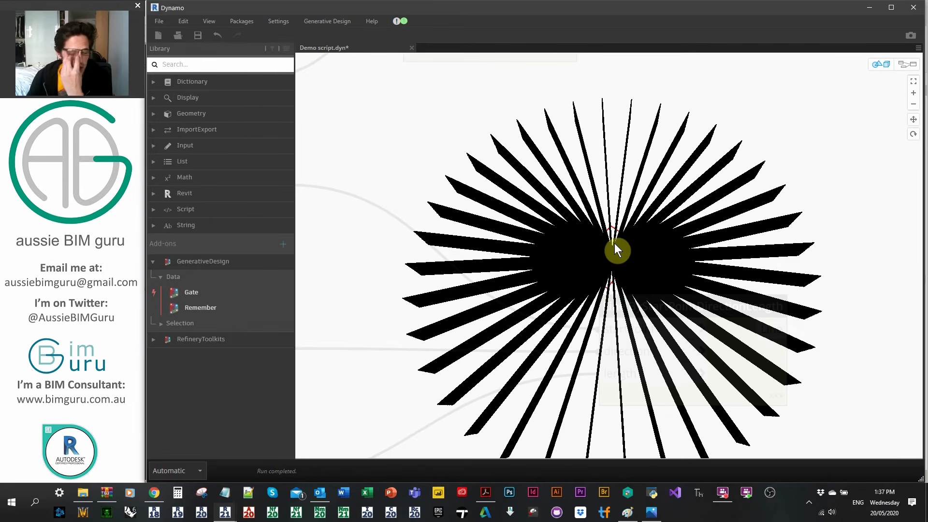
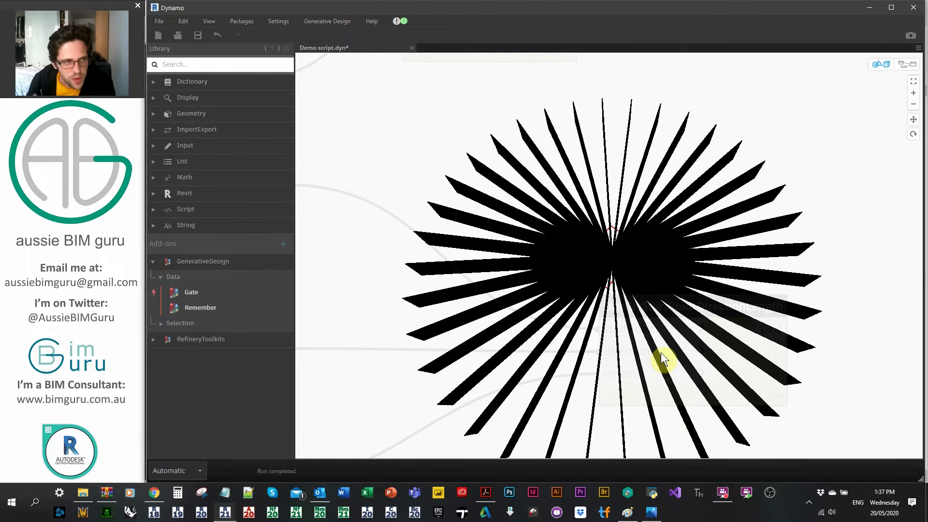
left_click(907, 64)
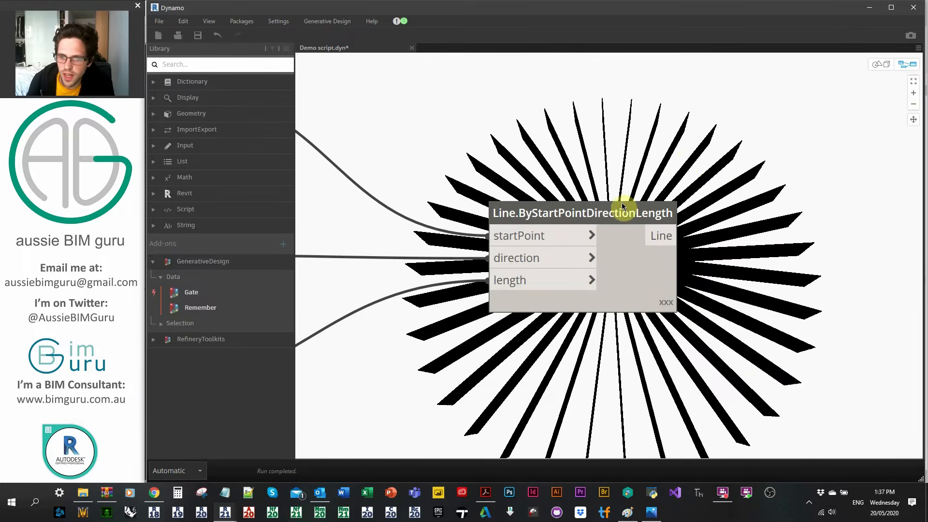
Turn off the geometry preview of the Line.ByStartPointDirectionLength node and move the node slightly closer to its input nodes
right_click(610, 217)
left_click(656, 285)
left_click_drag(552, 223, 524, 222)
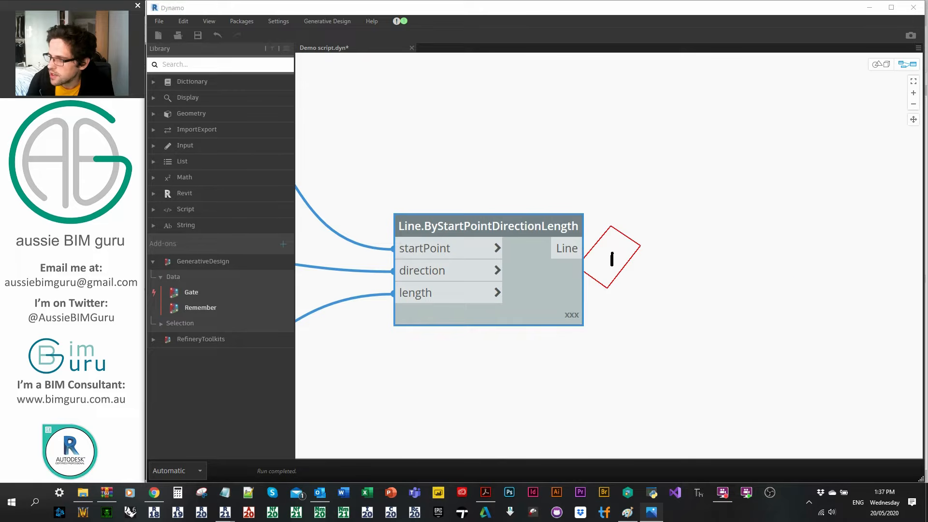
left_click(718, 278)
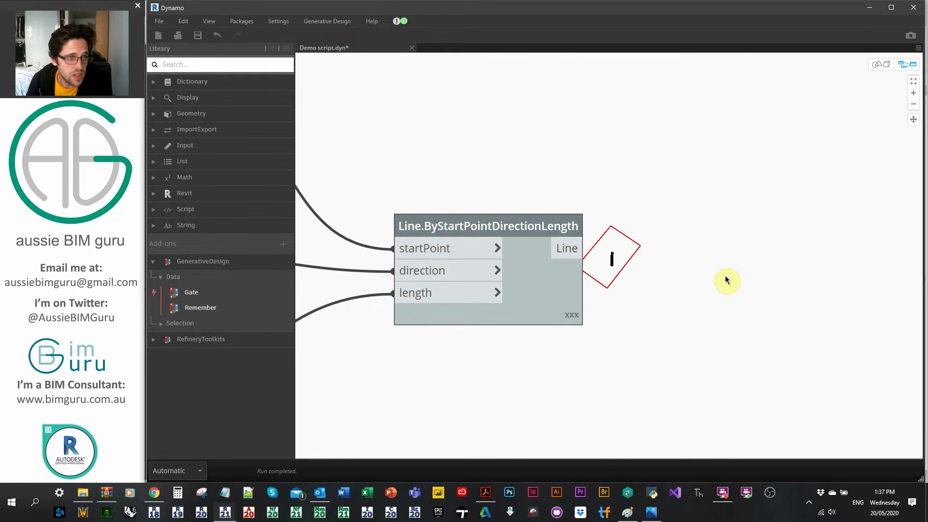
scroll(725, 277, "down", 5)
middle_click_drag(535, 344, 576, 306)
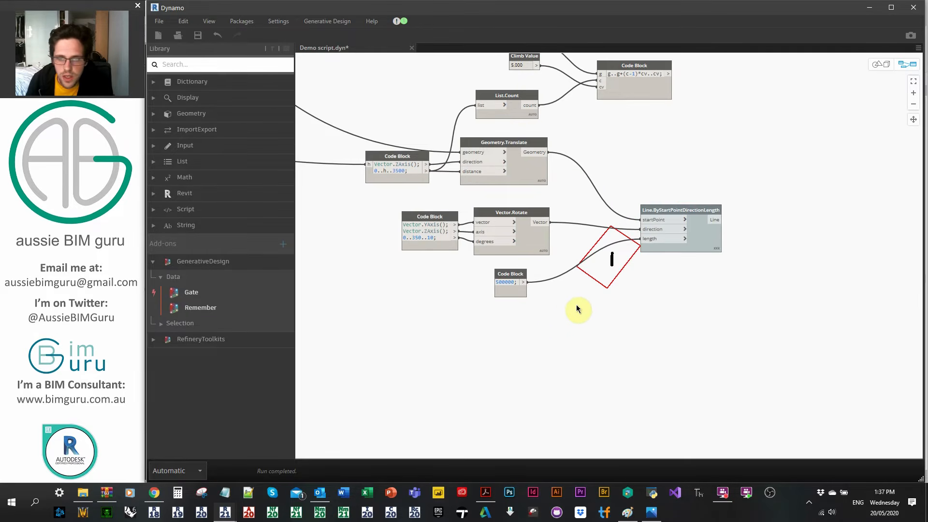
Add a Geometry.DoesIntersect node and place it beyond the Line.ByStartPointDirectionLength node
right_click(557, 310)
type("geometry does")
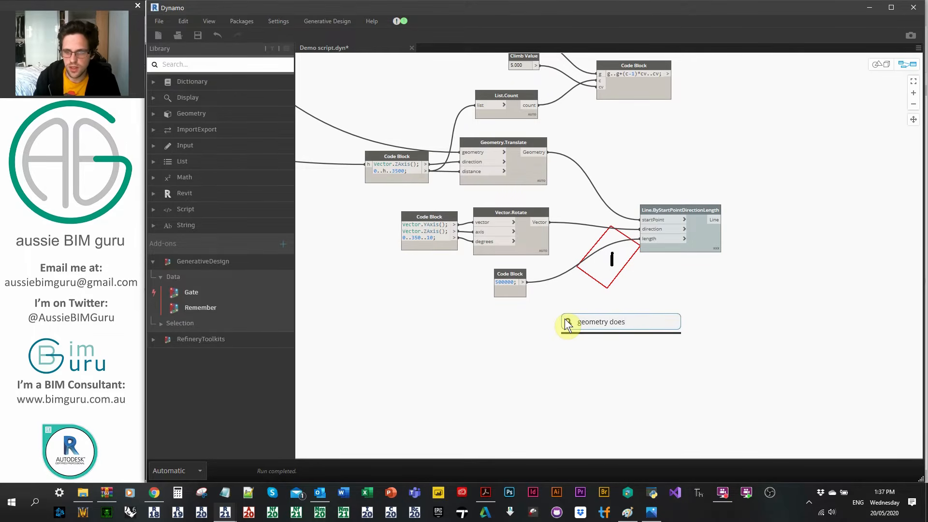
key("Return")
left_click_drag(564, 318, 799, 274)
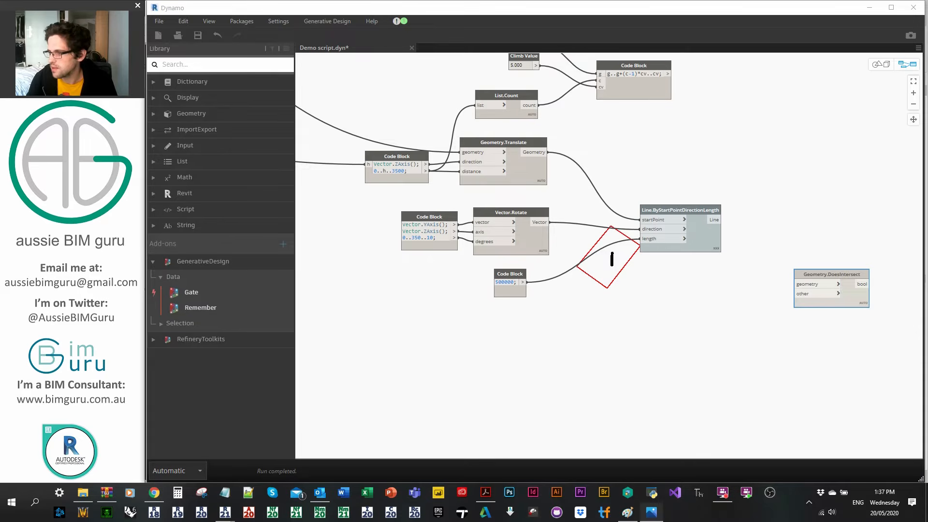
Add a Select Model Element node below the line nodes and pick the surrounding context building element in the Revit Level 1 plan
middle_click_drag(551, 350, 677, 311)
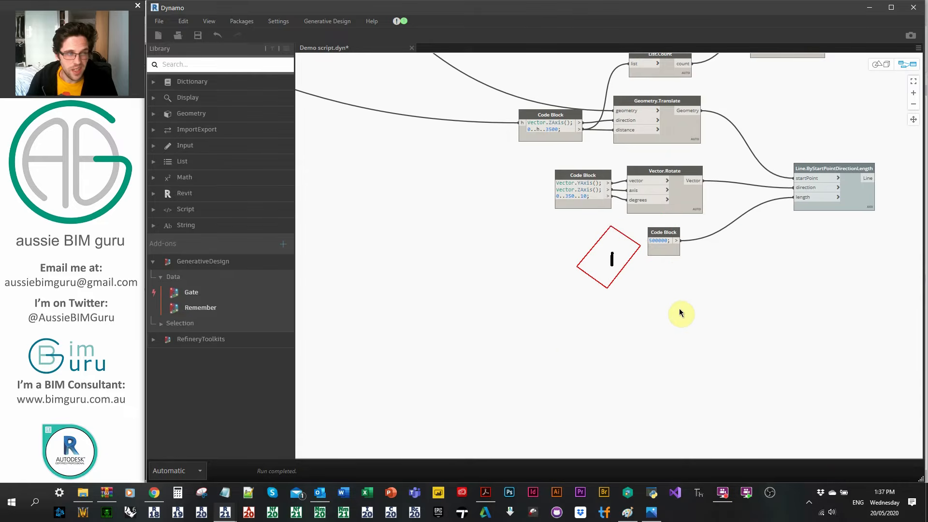
right_click(503, 330)
type("select mode")
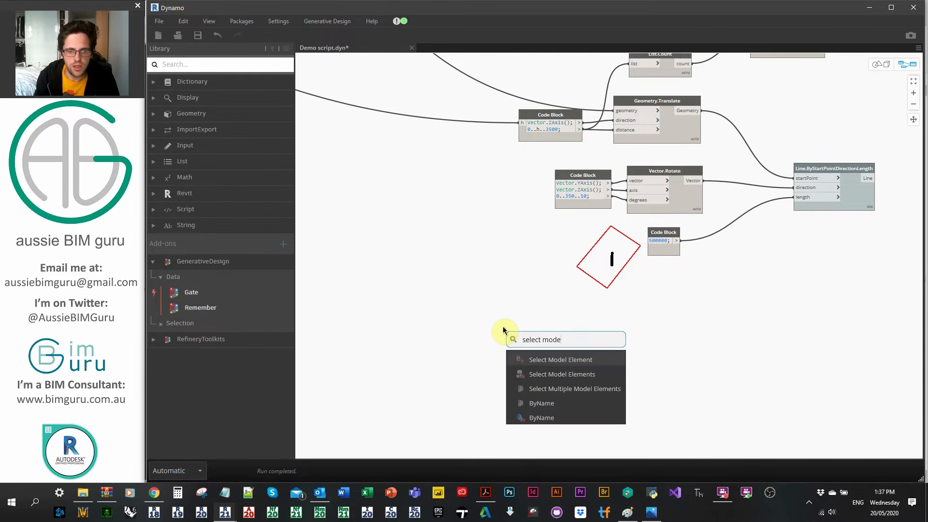
key("Return")
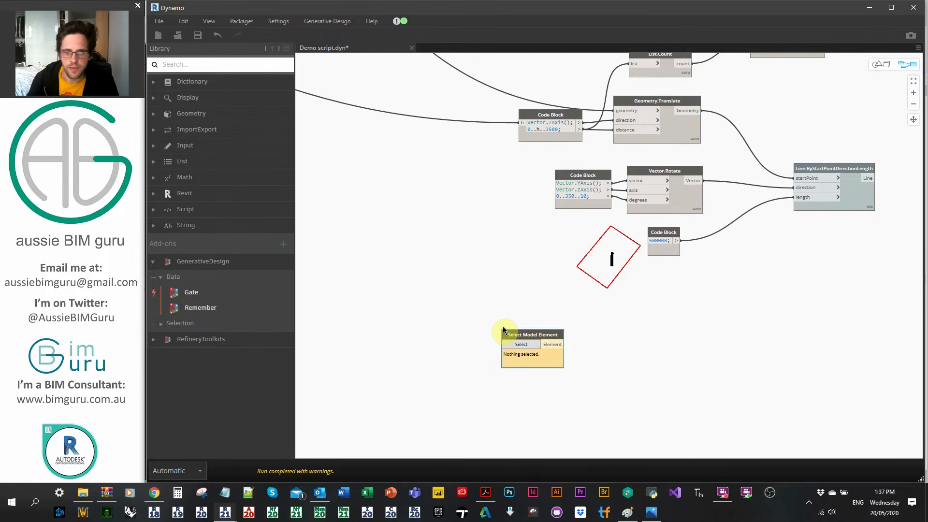
left_click_drag(146, 162, 476, 169)
left_click(850, 344)
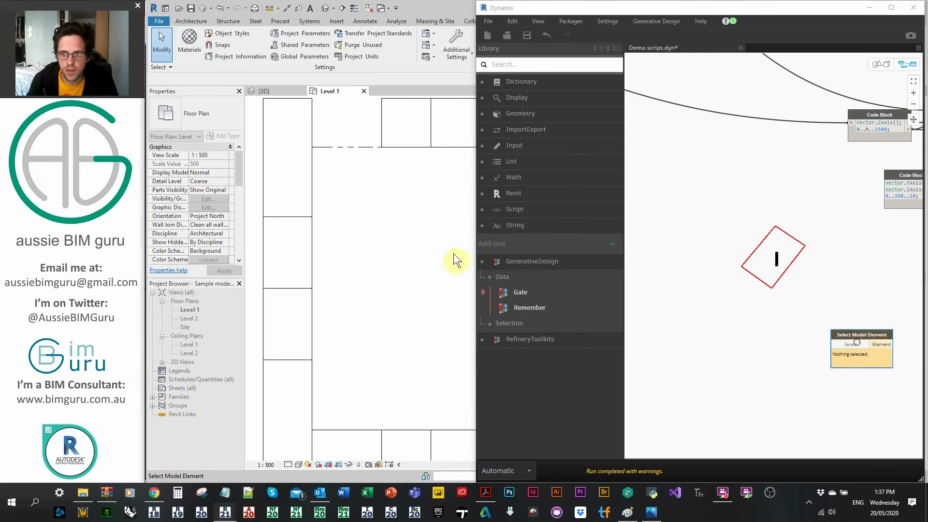
left_click(301, 220)
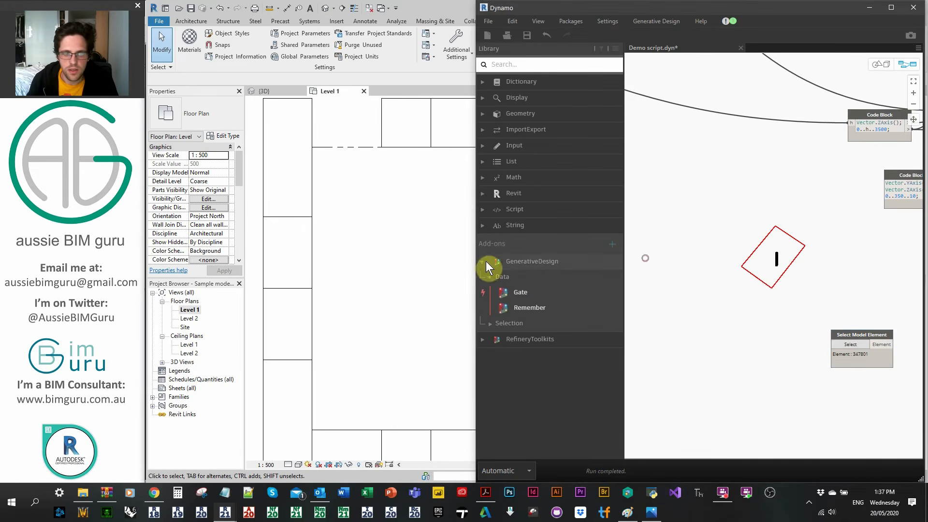
left_click_drag(475, 257, 143, 252)
Rename the Select Model Element node to IN_Context and move it away from the nodes above
left_click_drag(554, 332, 544, 314)
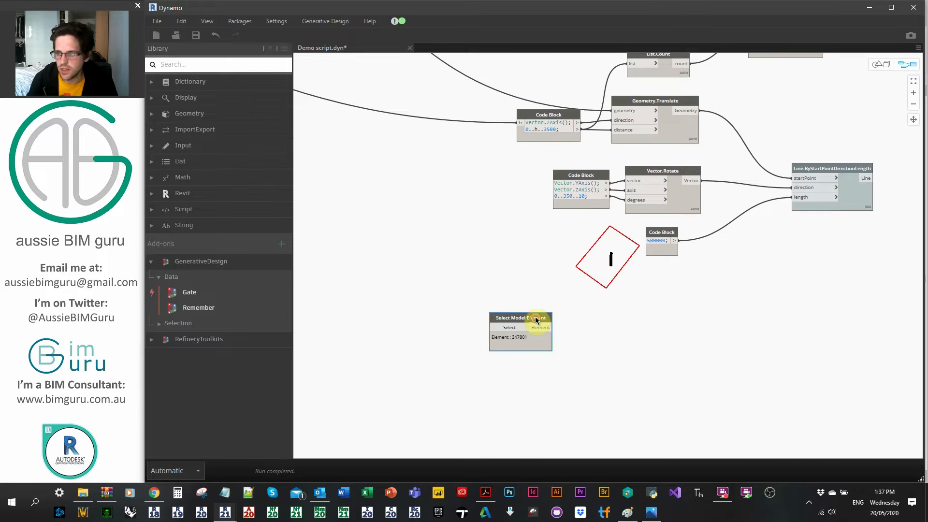
double_click(536, 319)
type("IN_Context")
key("Return")
right_click(532, 321)
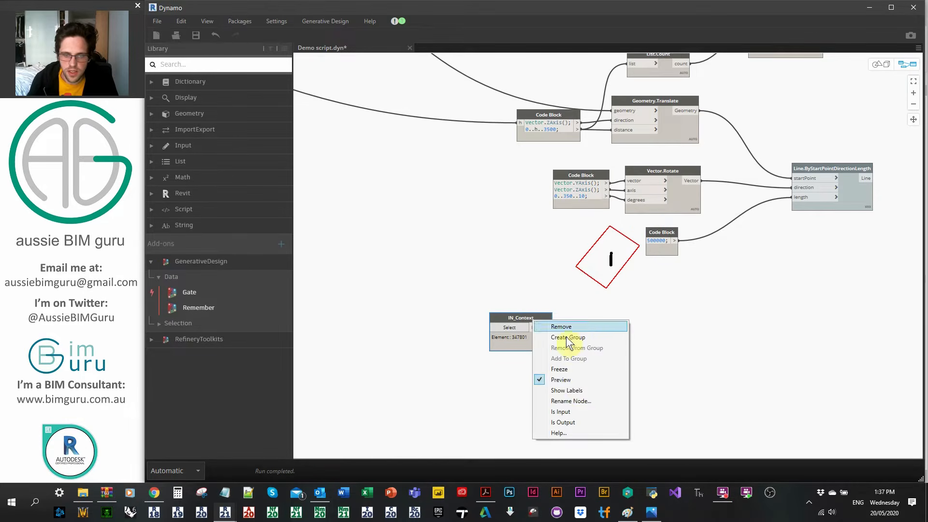
left_click(537, 319)
left_click_drag(538, 319, 484, 320)
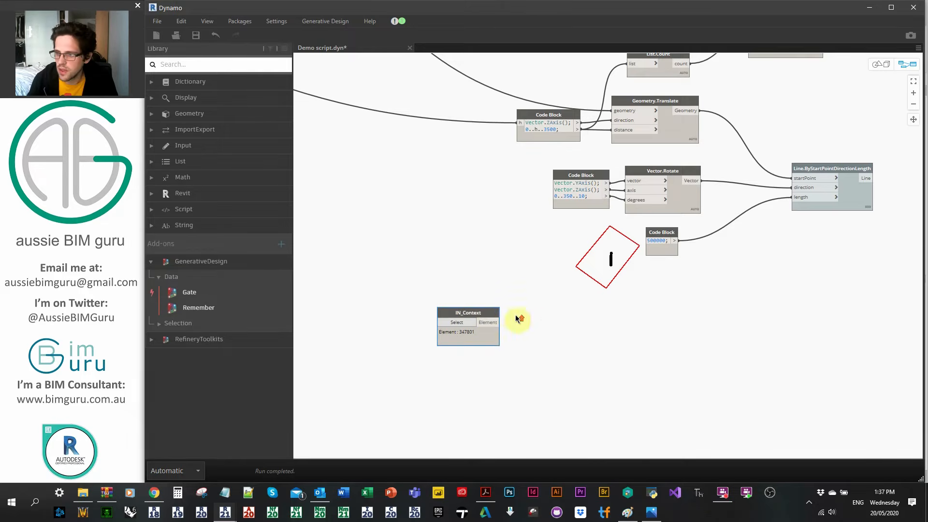
Add an Element.Geometry node beside IN_Context, feed it the selected element, and inspect its output list
scroll(553, 318, "up", 3)
double_click(541, 306)
type("element.geometry")
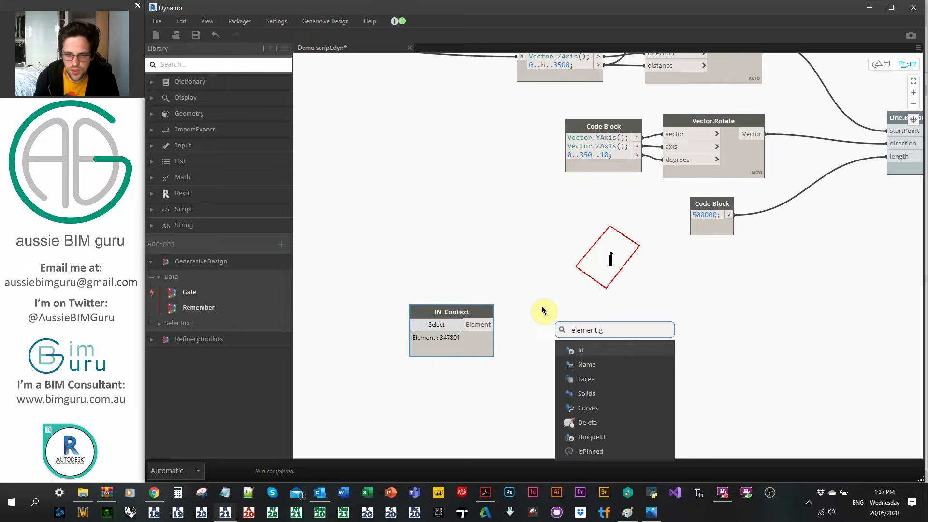
key("Return")
left_click(492, 331)
left_click(584, 330)
left_click_drag(585, 327, 550, 311)
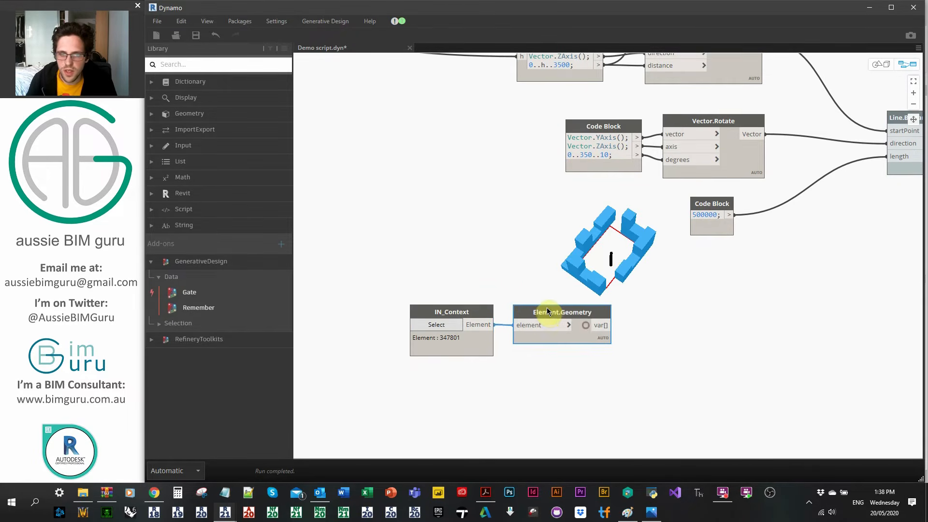
mouse_move(605, 352)
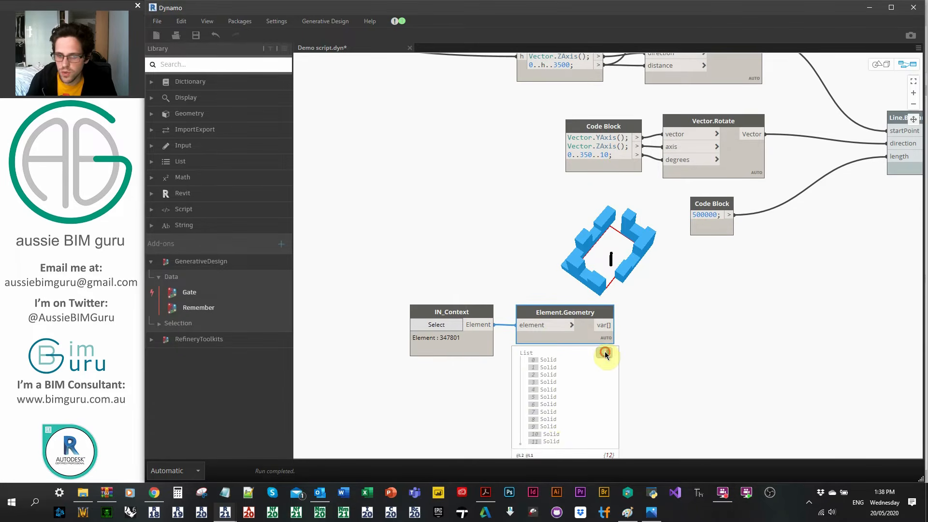
Add a Solid.ByUnion node next to Element.Geometry and connect the geometry output to its solids input
middle_click_drag(686, 360, 627, 343)
right_click(631, 340)
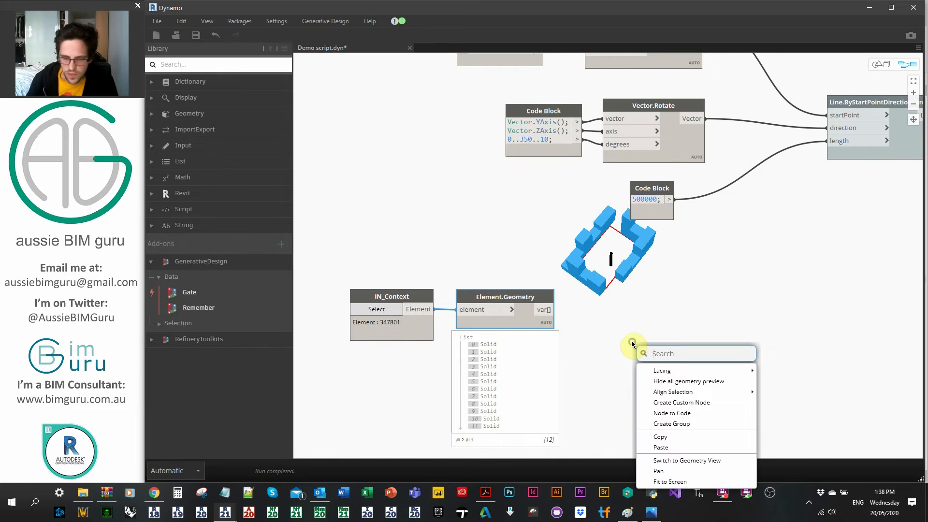
type("union")
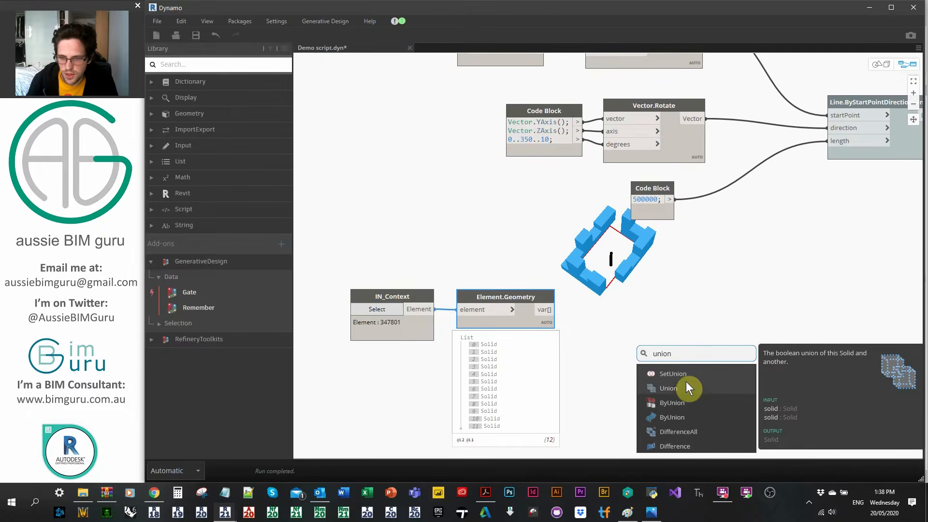
left_click(701, 401)
left_click_drag(718, 406, 611, 294)
left_click(543, 310)
left_click(612, 317)
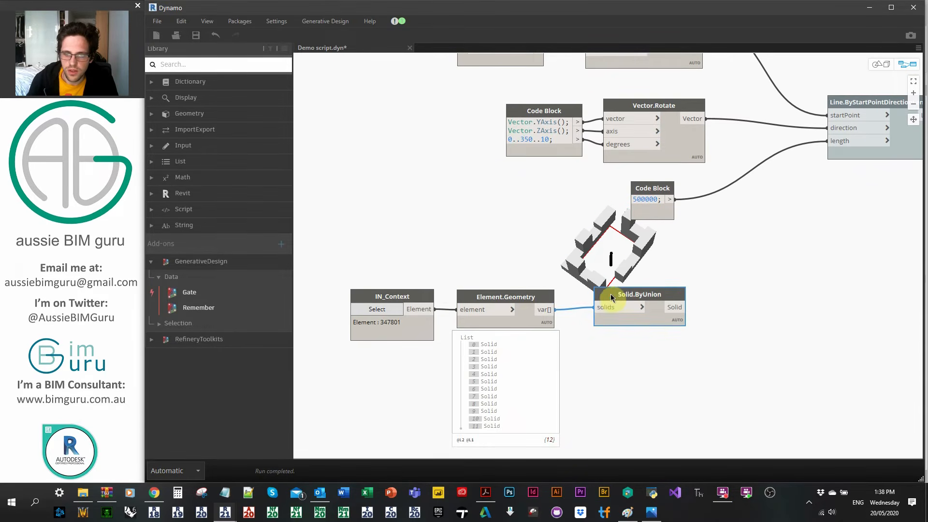
Turn off the geometry preview of Element.Geometry and move the Solid.ByUnion node closer to it
left_click(546, 329)
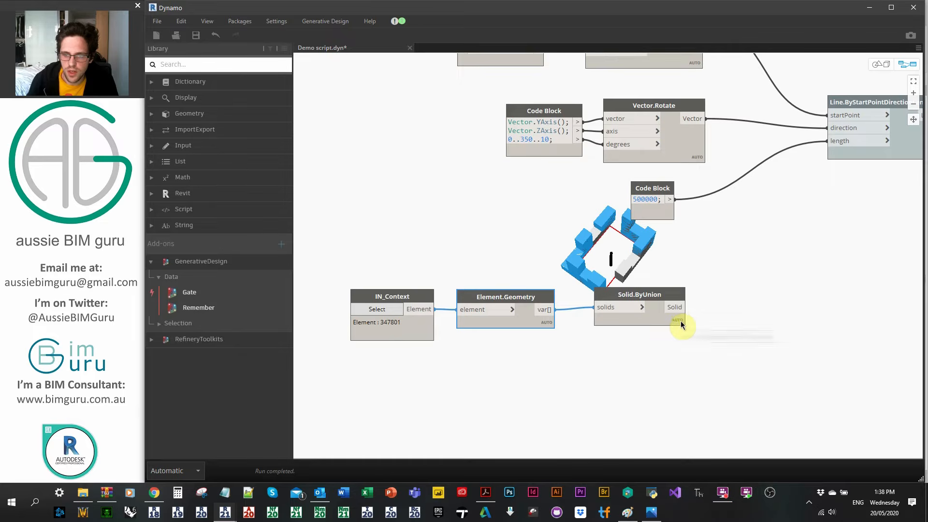
right_click(533, 299)
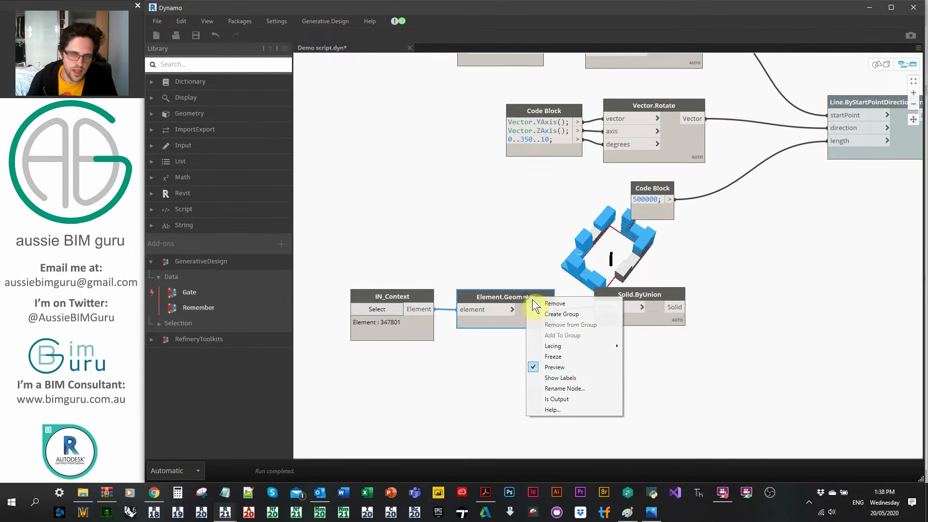
left_click(578, 366)
middle_click_drag(663, 365, 544, 360)
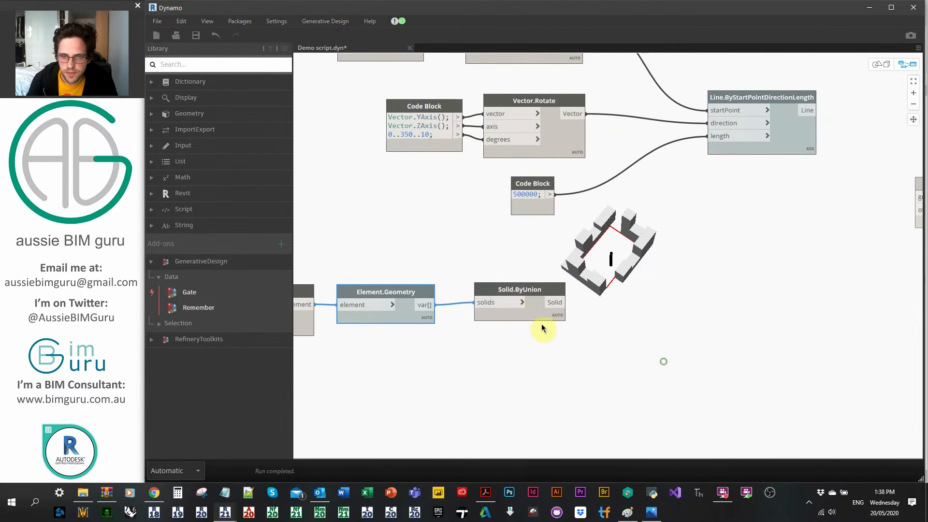
left_click(551, 290)
right_click(640, 295)
type("data")
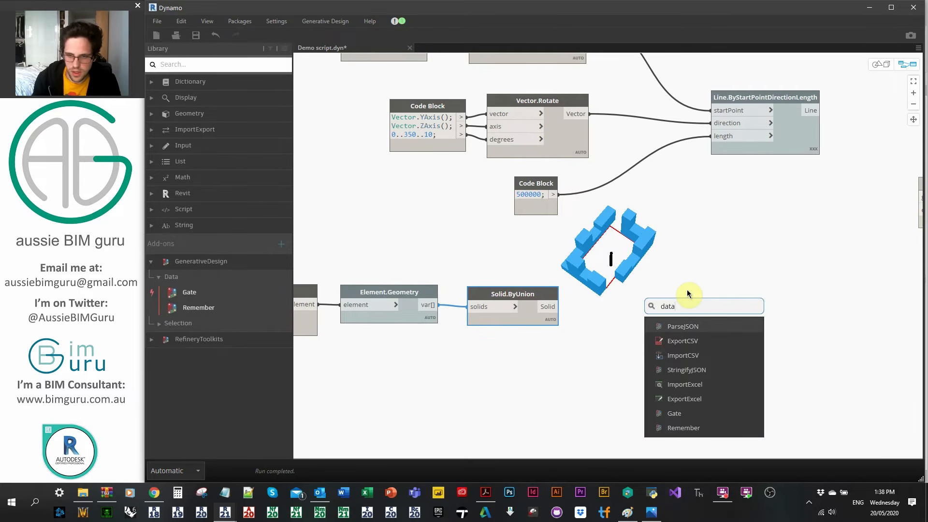
type(" remember")
key("Escape")
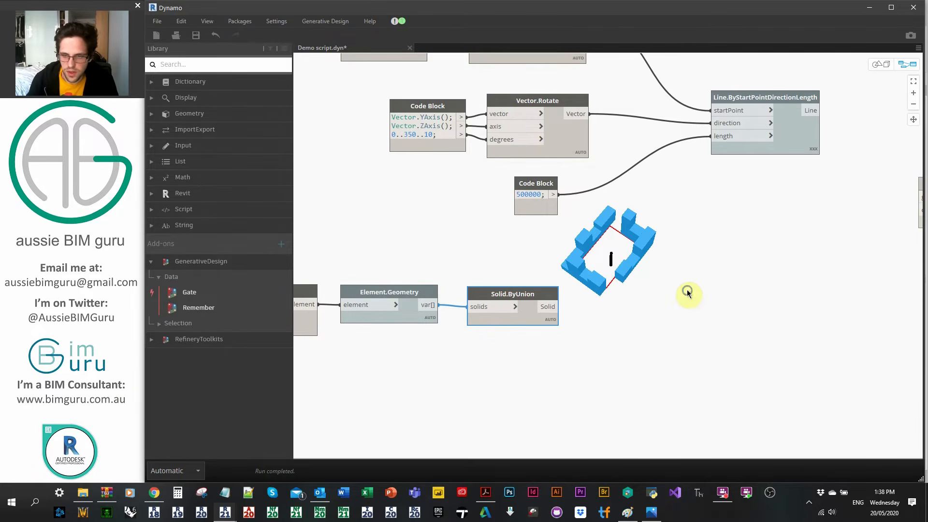
Add a Data.Remember node beside Solid.ByUnion and connect the unioned solid to its input
right_click(687, 289)
type("remember")
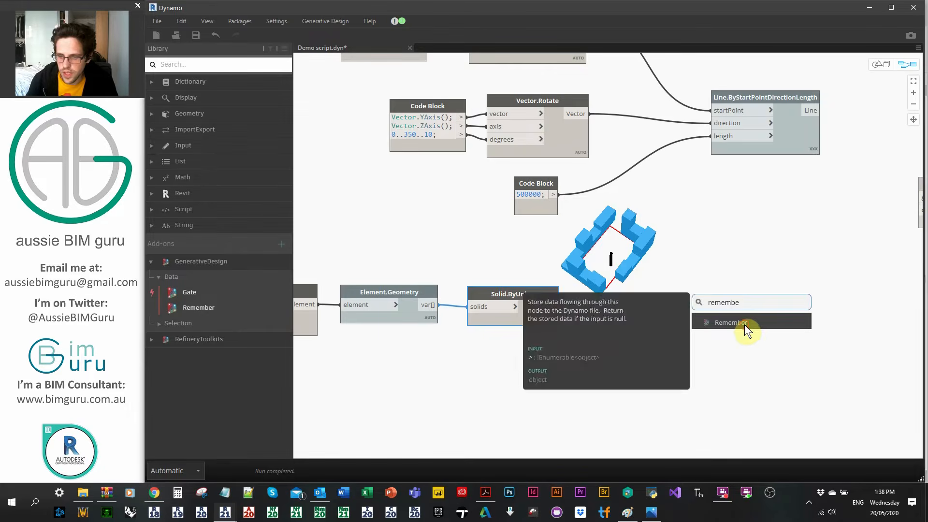
left_click(745, 324)
left_click_drag(559, 306, 652, 286)
left_click(523, 294)
right_click(531, 295)
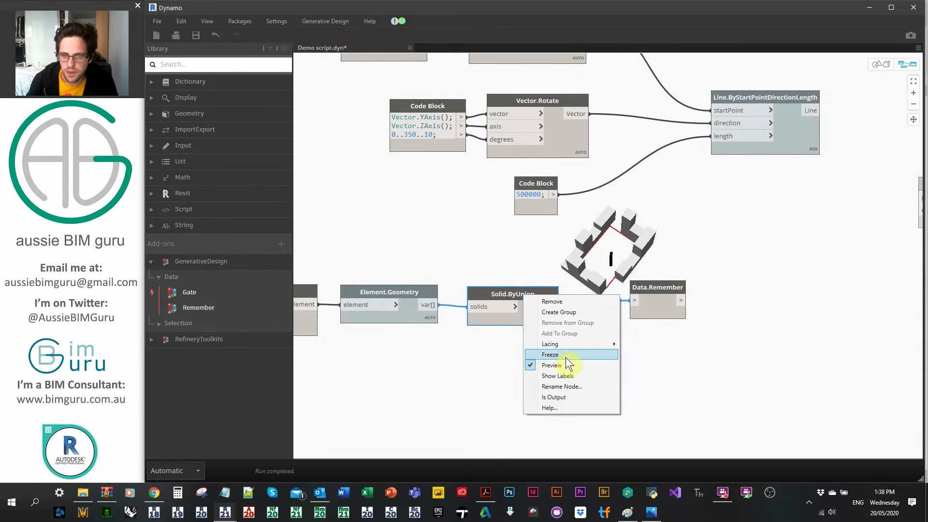
left_click(566, 358)
key("ctrl+z")
Turn off the geometry previews of Solid.ByUnion and Data.Remember, and move Data.Remember closer to Solid.ByUnion
right_click(530, 298)
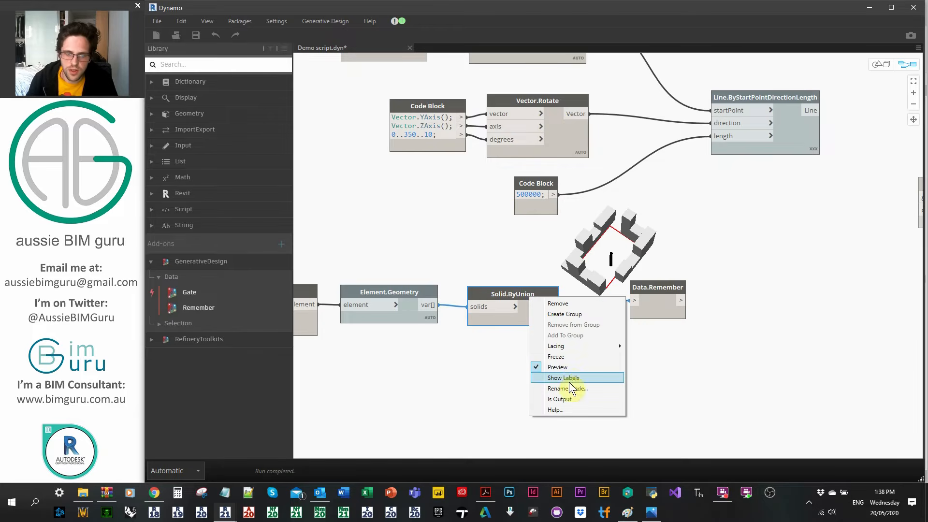
left_click(573, 367)
left_click_drag(663, 287, 634, 286)
right_click(641, 297)
left_click(671, 357)
Duplicate the tower's colour nodes below the context nodes, connect Data.Remember to the copied GeometryColor.ByGeometryColor geometry input, and turn on its preview
scroll(739, 381, "down", 6)
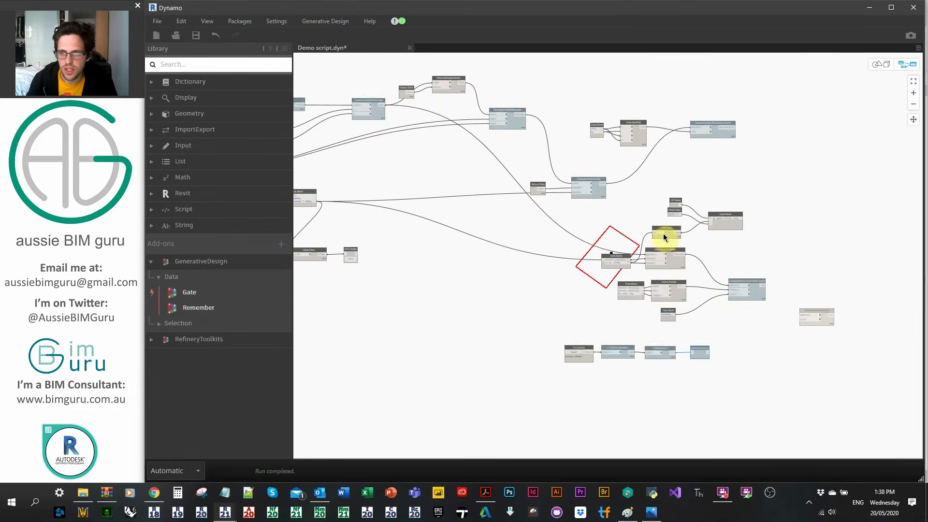
scroll(721, 234, "up", 3)
left_click_drag(792, 207, 554, 139)
scroll(555, 141, "down", 3)
middle_click_drag(663, 357, 617, 281)
scroll(617, 281, "up", 1)
scroll(617, 281, "up", 2)
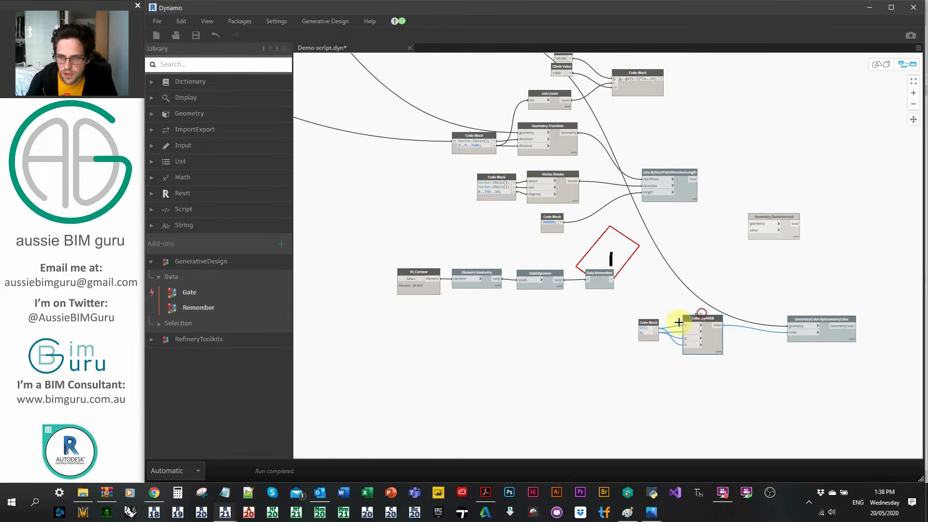
left_click_drag(609, 285, 757, 336)
right_click(773, 338)
left_click(822, 405)
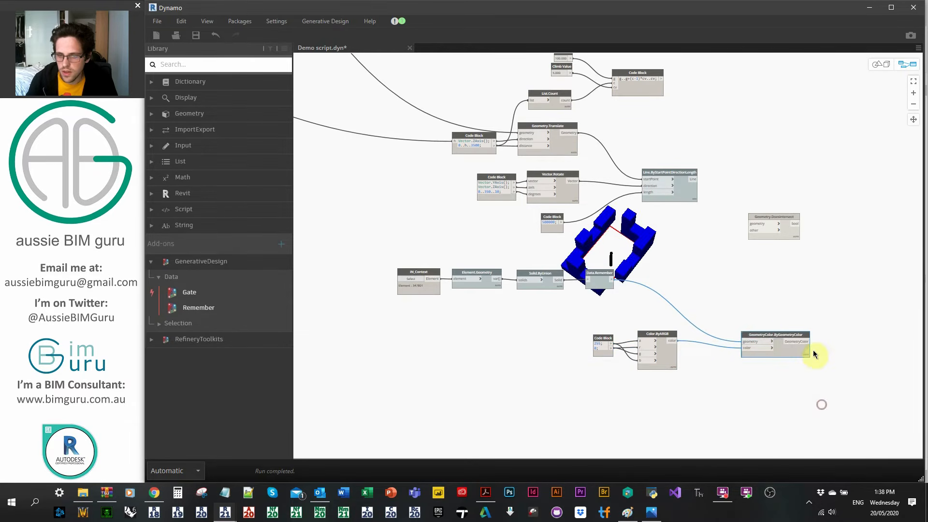
Turn on the geometry preview of the tower's original GeometryColor.ByGeometryColor node
scroll(685, 295, "down", 1)
scroll(628, 125, "up", 3)
right_click(768, 151)
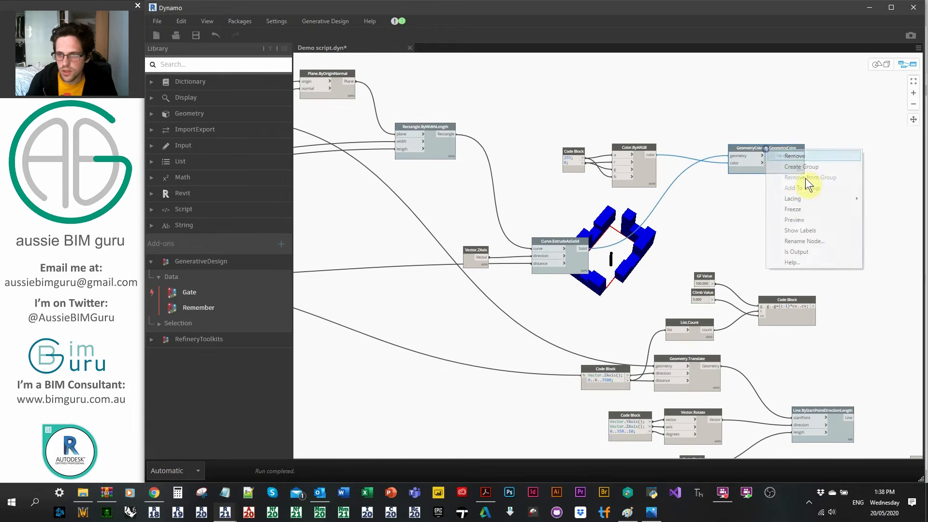
left_click(807, 215)
Change the second value in the copied colour code block to 125;
scroll(700, 140, "up", 5)
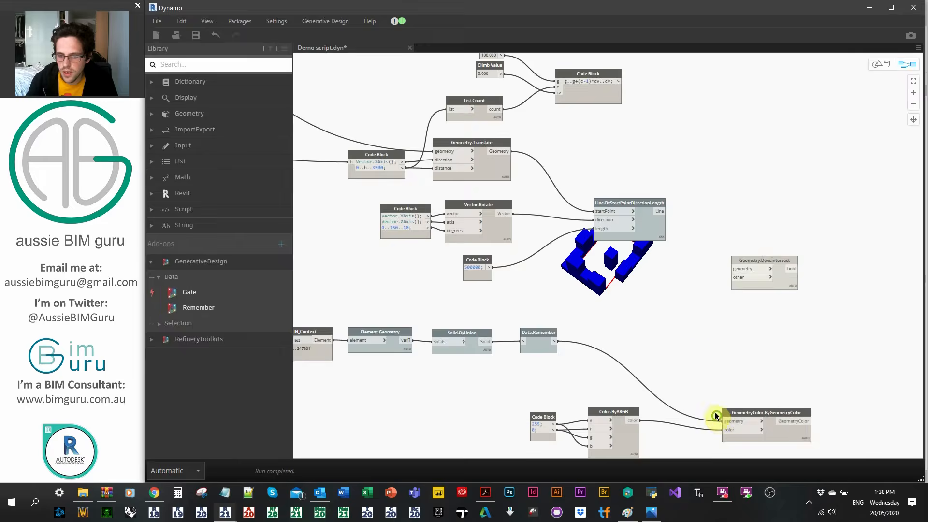
scroll(661, 303, "up", 1)
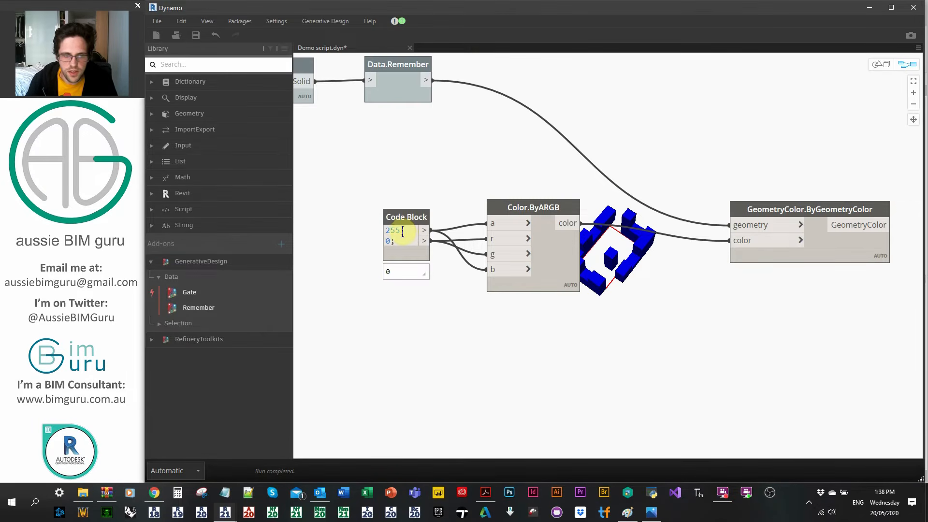
key("BackSpace")
key("BackSpace")
type("125;")
left_click(376, 240)
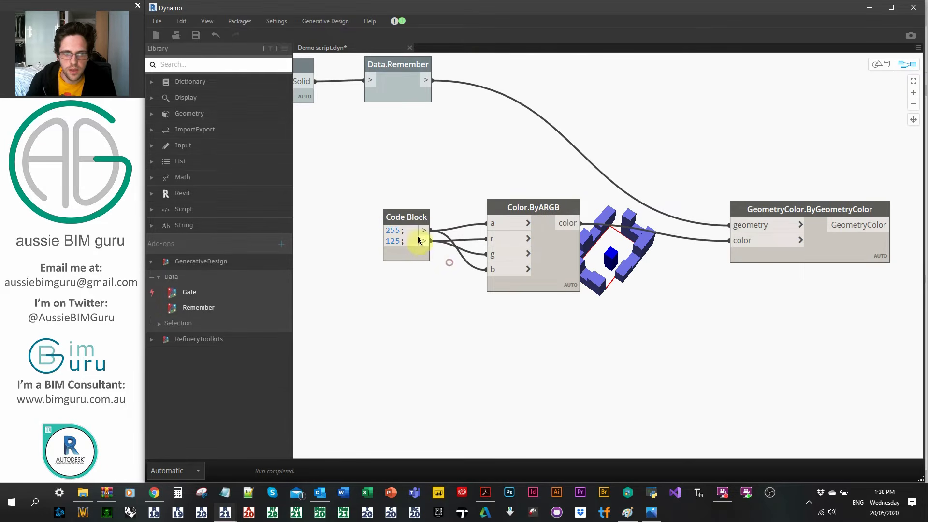
Connect the code block's second output to the g and b inputs of the copied Color.ByARGB node
left_click_drag(414, 242, 418, 242)
left_click(499, 255)
left_click(432, 241)
left_click(499, 259)
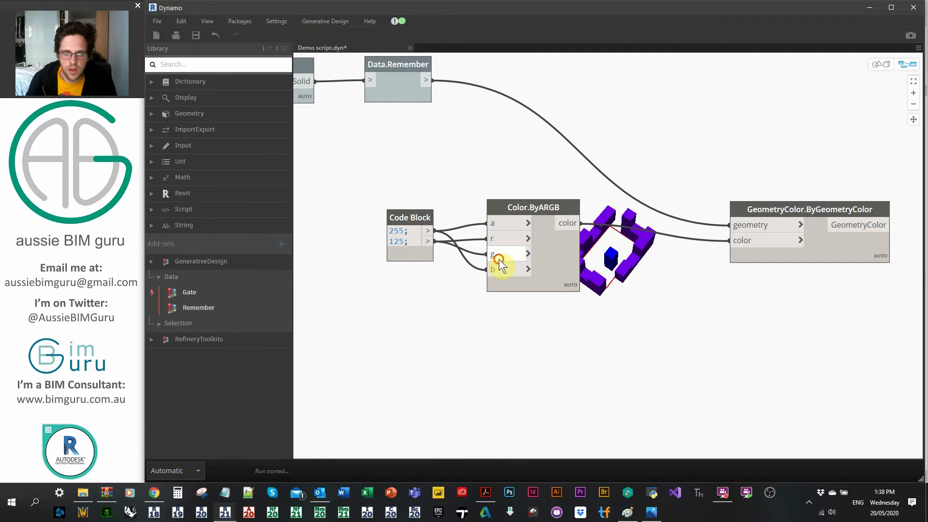
left_click(429, 242)
left_click(493, 269)
Set the context colour code block's second value to 200 and move GeometryColor.ByGeometryColor closer to Color.ByARGB
middle_click_drag(626, 295, 566, 294)
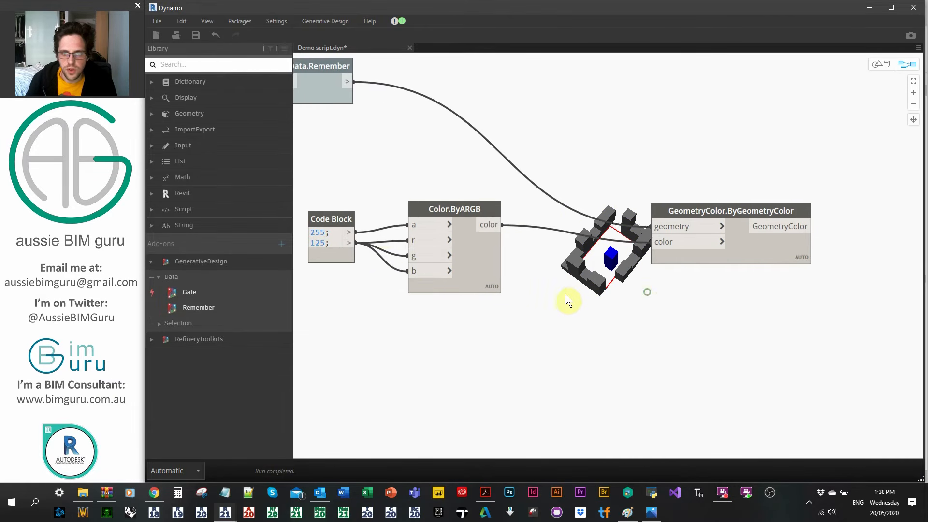
double_click(325, 243)
left_click_drag(327, 245, 287, 251)
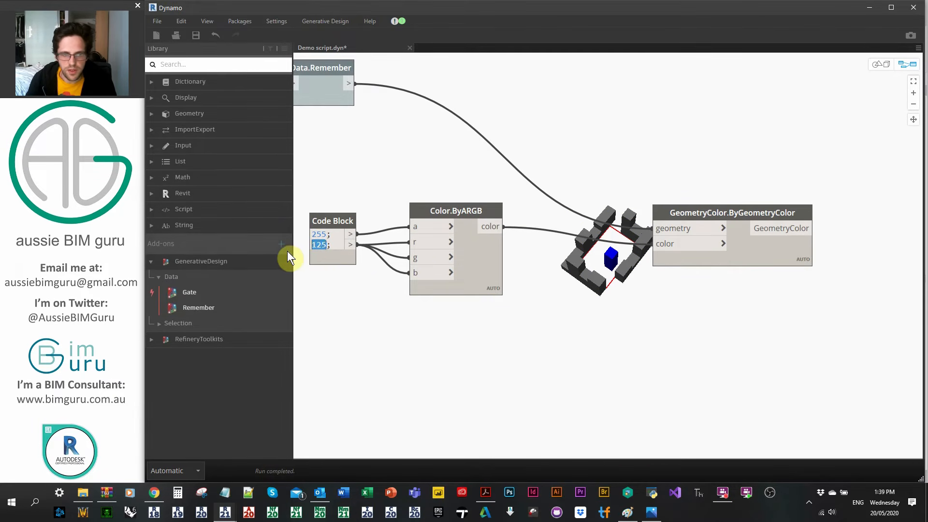
type("2")
left_click(387, 323)
middle_click_drag(543, 282, 503, 317)
left_click_drag(665, 238, 580, 230)
middle_click_drag(584, 175, 657, 304)
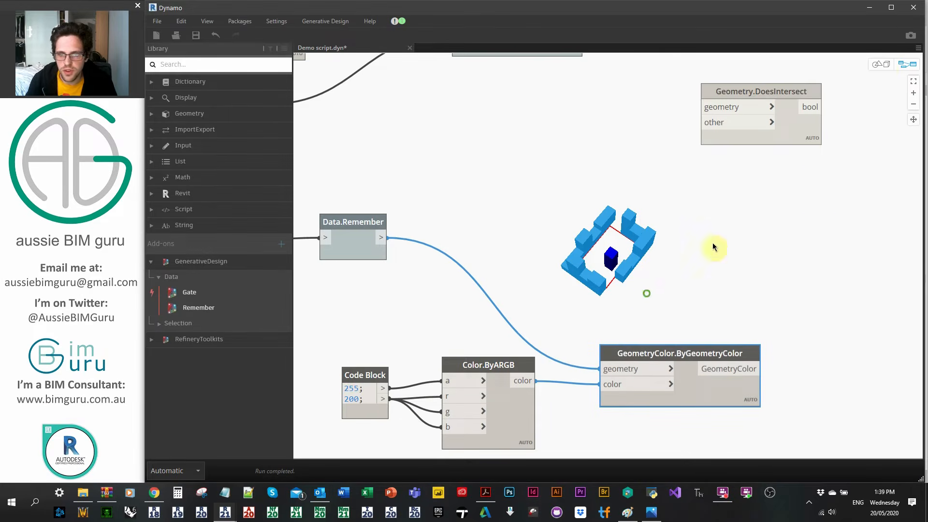
Connect the Line.ByStartPointDirectionLength output to Geometry.DoesIntersect's geometry input and the context solid's Data.Remember output to its other input
left_click(881, 64)
scroll(678, 243, "up", 8)
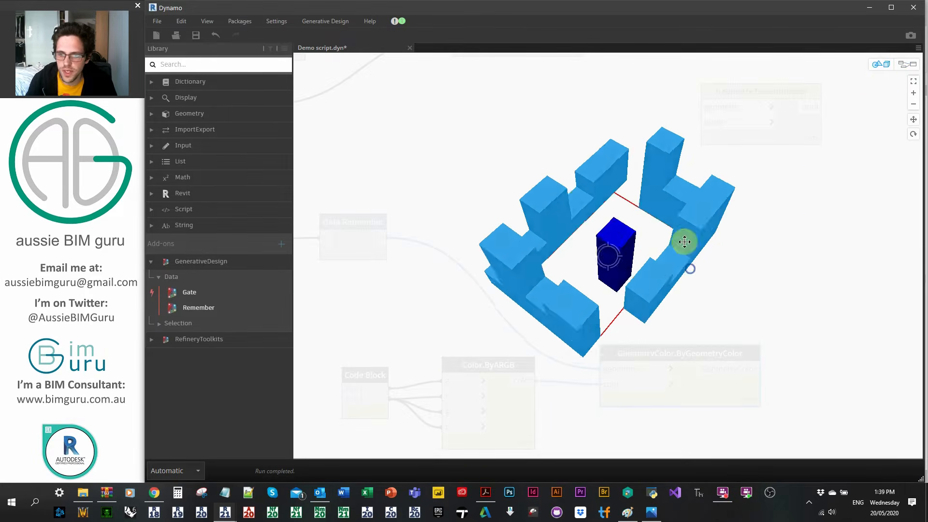
right_click_drag(682, 233, 752, 227)
left_click(908, 64)
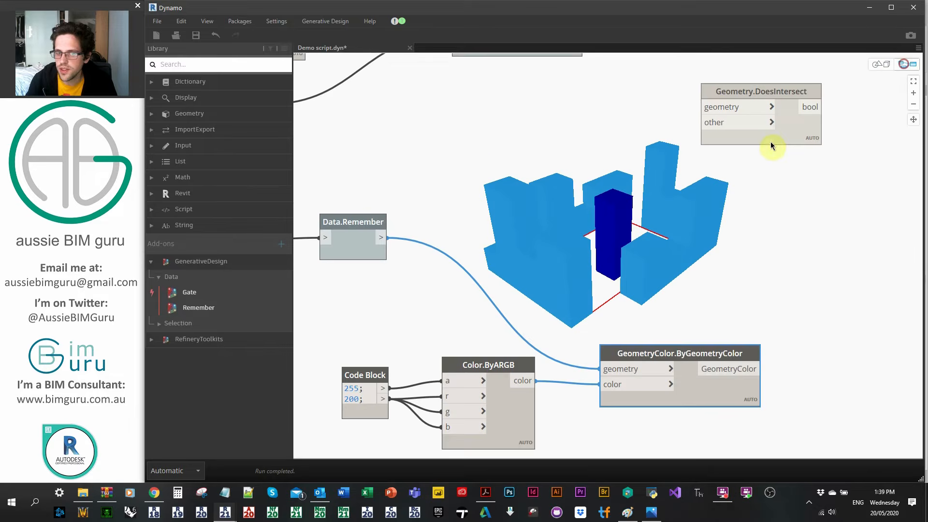
left_click(704, 288)
scroll(704, 288, "down", 3)
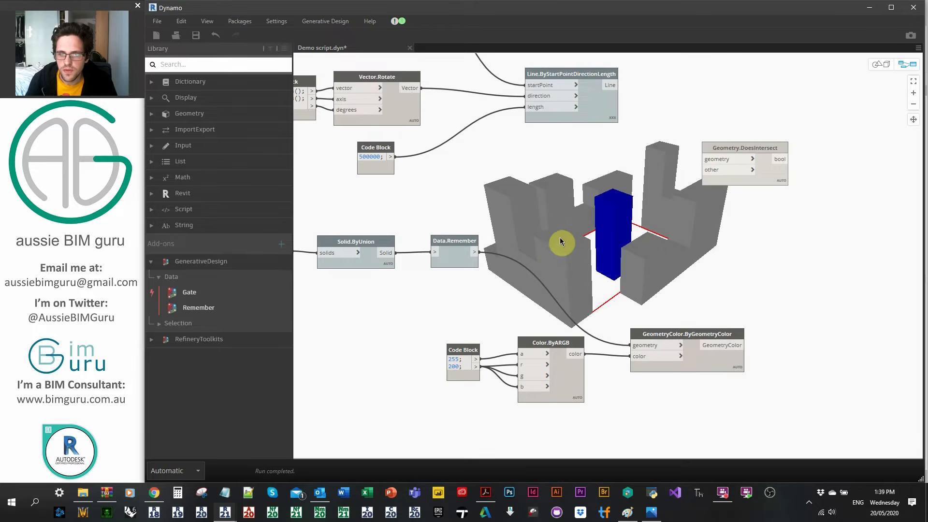
middle_click_drag(560, 237, 550, 233)
left_click_drag(459, 250, 597, 80)
middle_click_drag(719, 94, 631, 93)
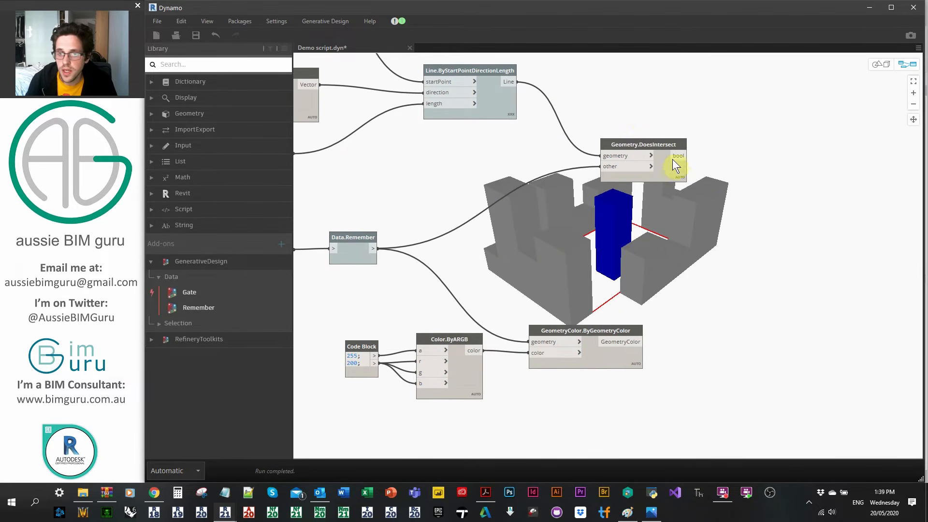
Read through the true/false intersection results in the Geometry.DoesIntersect output preview
left_click(680, 188)
scroll(674, 220, "down", 10)
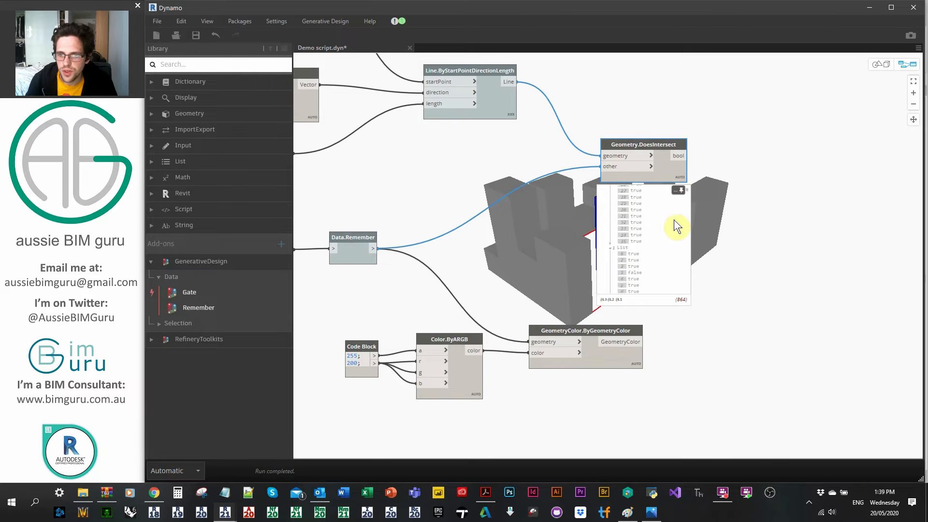
scroll(673, 220, "down", 3)
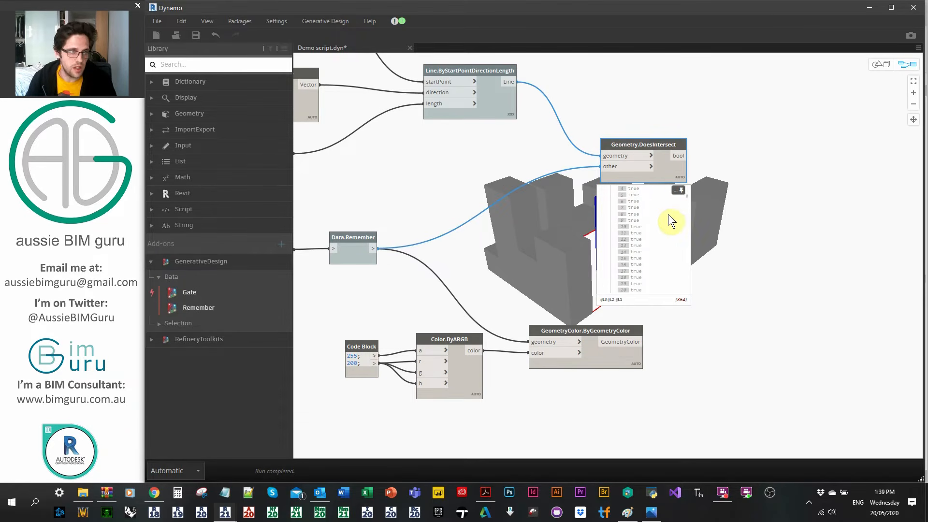
left_click(680, 190)
Add a List.CountFalse node beside Geometry.DoesIntersect and feed the bool output into its list input
middle_click_drag(773, 154, 678, 187)
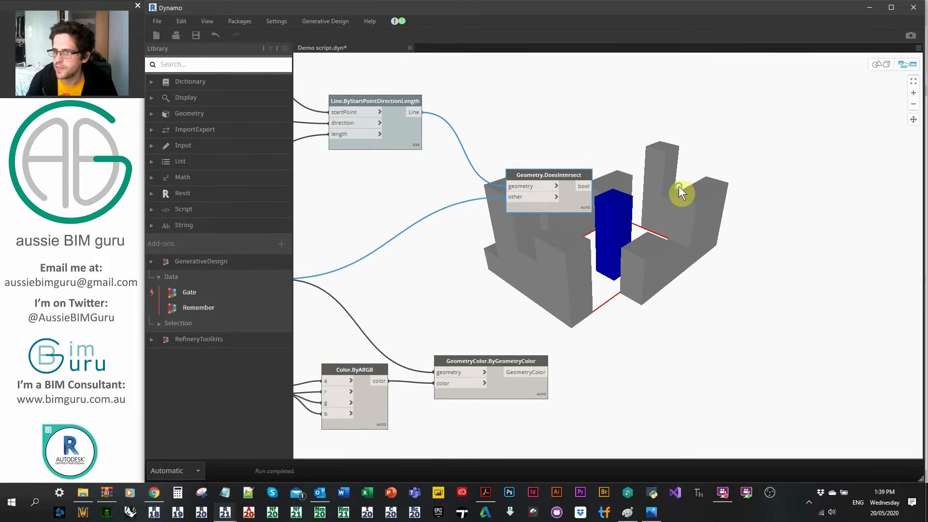
right_click(677, 184)
type("countfa")
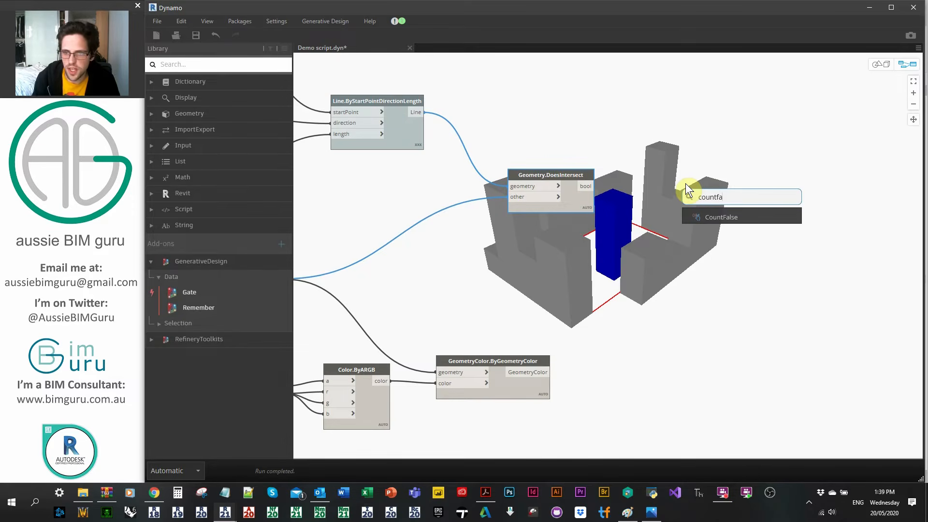
left_click(750, 217)
left_click_drag(760, 221, 701, 169)
left_click(586, 185)
left_click(709, 182)
left_click_drag(712, 166, 664, 170)
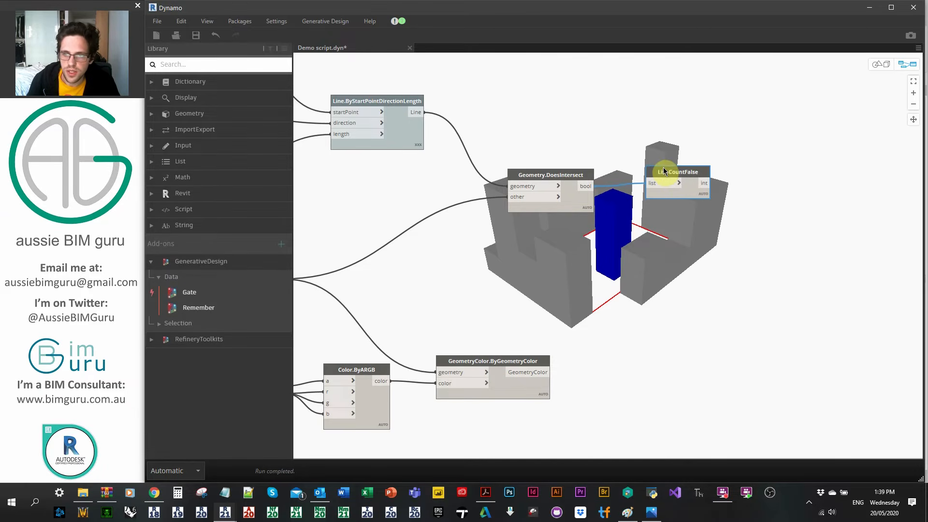
left_click(704, 208)
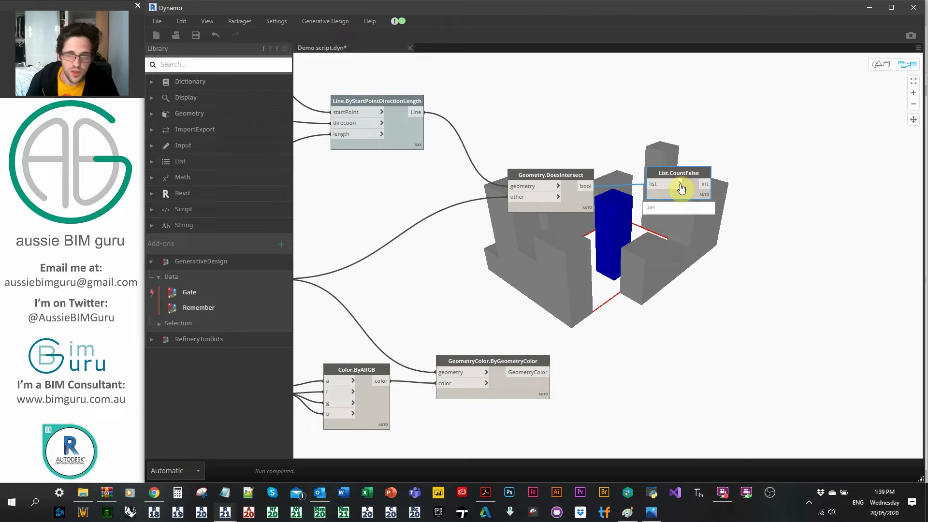
left_click(680, 186)
left_click(694, 185)
left_click(731, 136)
Examine the counts of unobstructed view lines per sublist in the List.CountFalse output preview
scroll(687, 236, "down", 1)
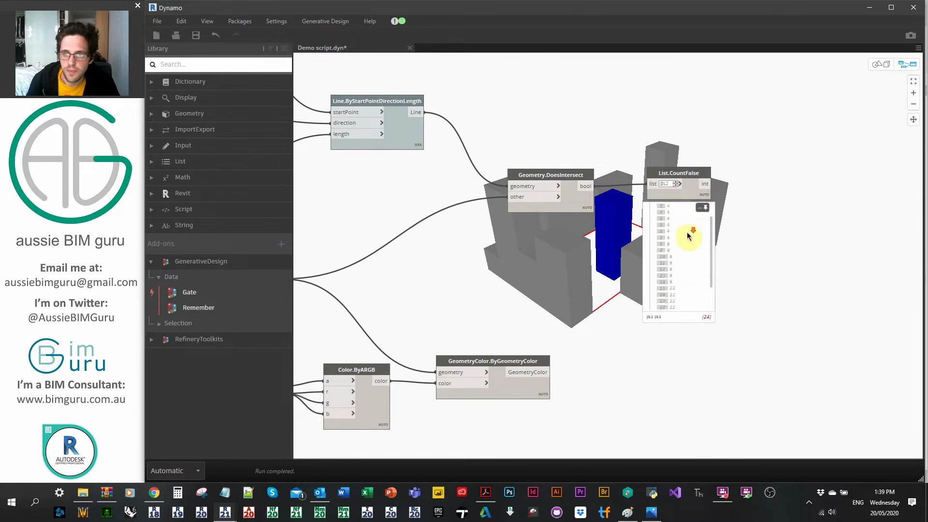
scroll(679, 237, "up", 1)
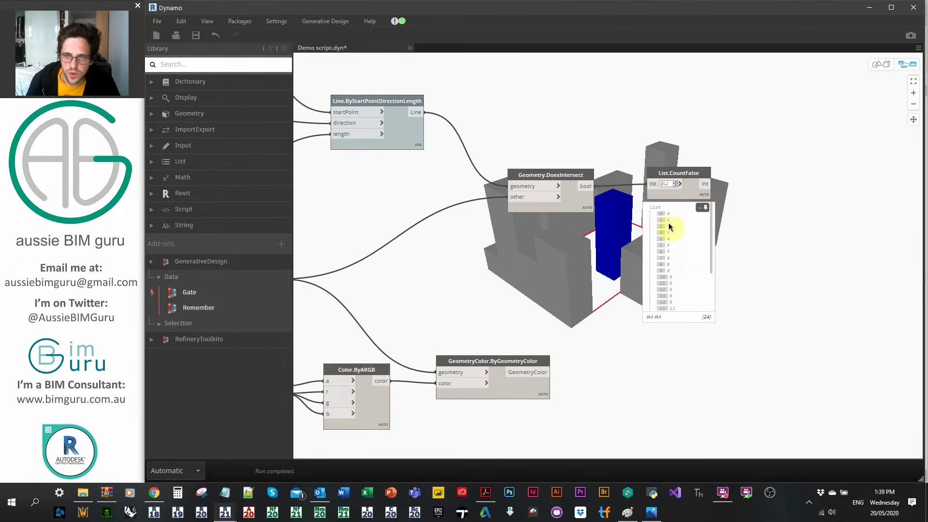
scroll(666, 256, "down", 2)
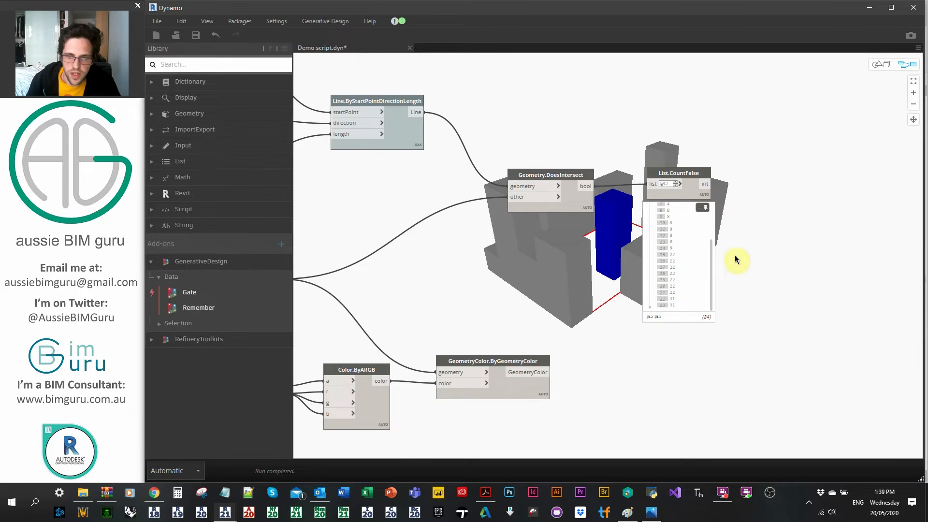
scroll(735, 260, "up", 3)
scroll(631, 300, "up", 2)
scroll(631, 285, "up", 1)
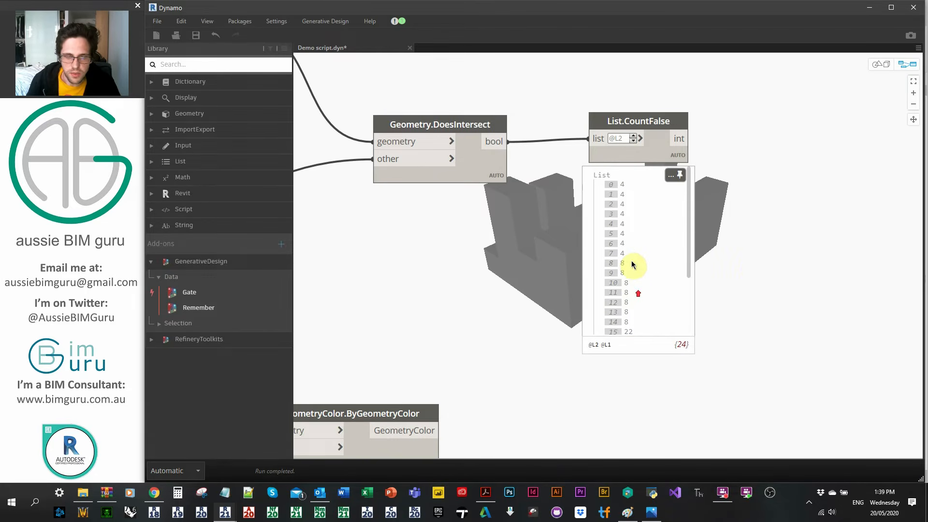
left_click(671, 172)
Add a multiplication (*) node with the List.CountFalse output on y and the node above Line.ByStartPointDirectionLength on x
middle_click_drag(735, 180, 621, 320)
right_click(614, 190)
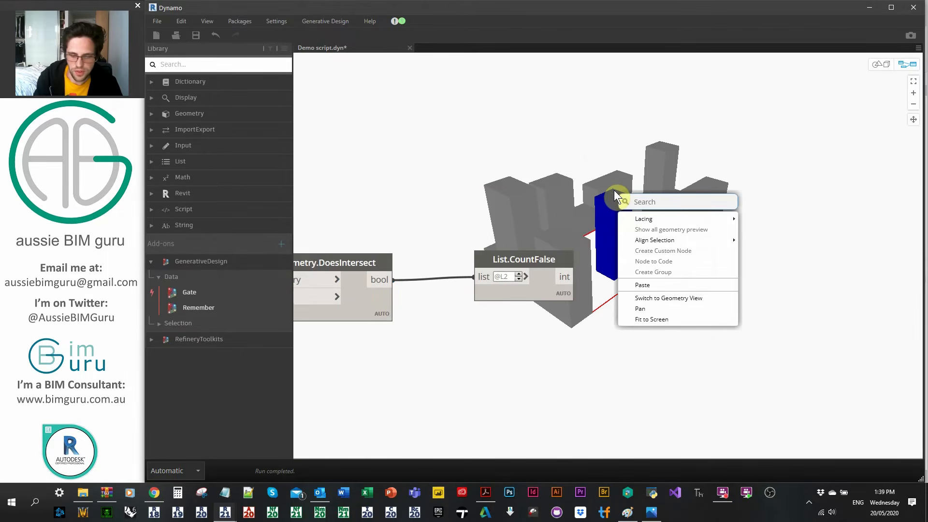
type("*")
key("Return")
left_click(563, 275)
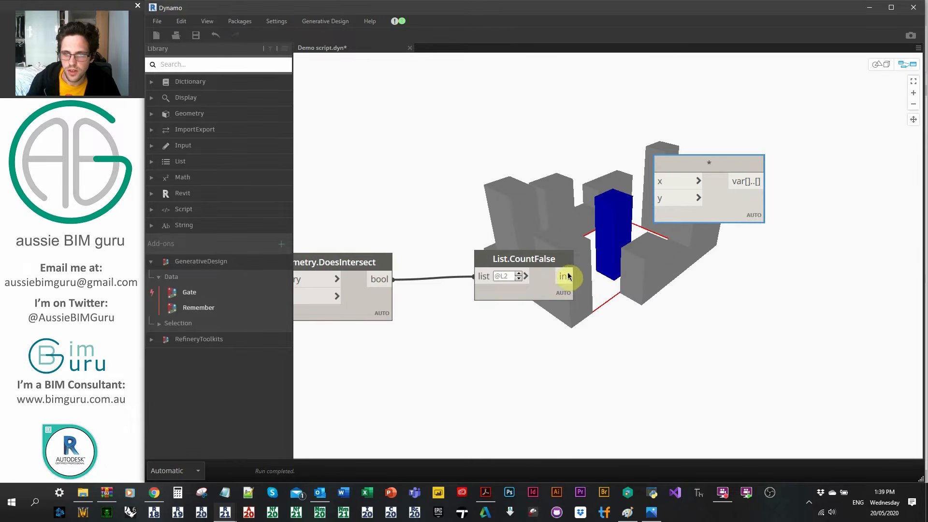
left_click(674, 192)
scroll(673, 193, "down", 3)
left_click(674, 184)
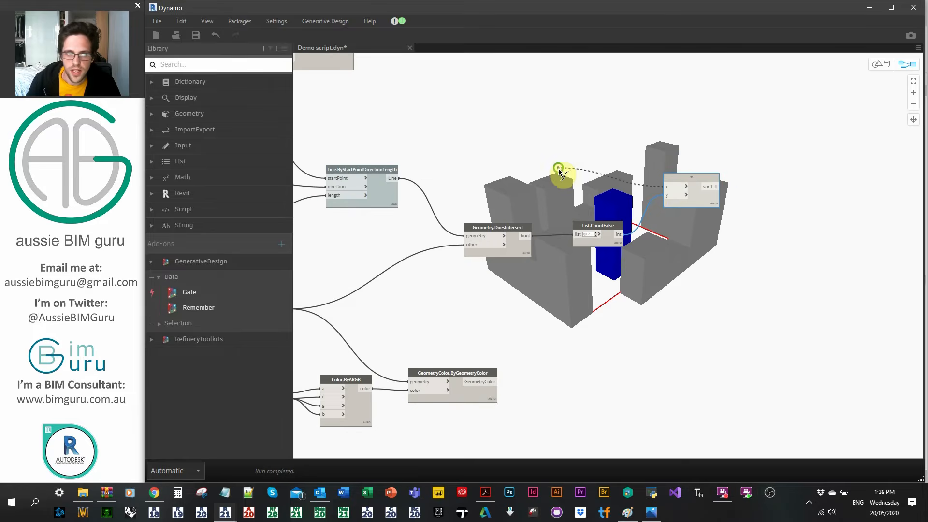
middle_click_drag(559, 170, 651, 279)
left_click(446, 157)
Check the list of multiplied values in the * node's output preview
middle_click_drag(777, 283, 616, 209)
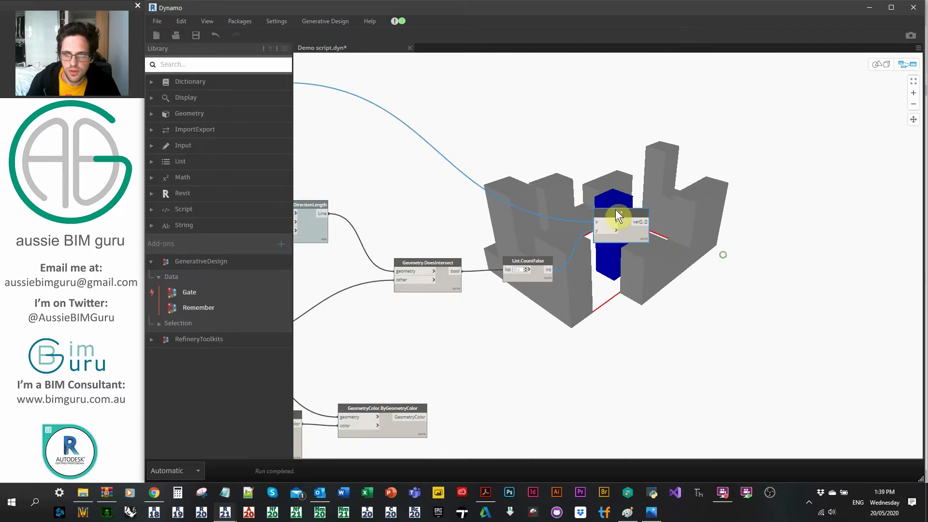
scroll(614, 211, "up", 3)
mouse_move(658, 253)
left_click(659, 275)
middle_click_drag(762, 280, 739, 224)
scroll(632, 271, "down", 3)
left_click(637, 215)
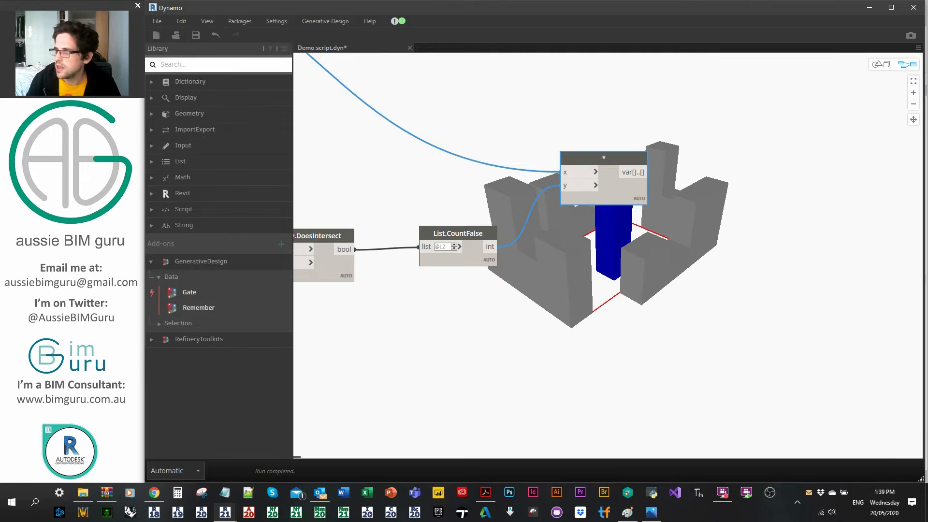
Add a Math.Sum node, connect the * output to its values input and display its result preview
middle_click_drag(749, 193, 608, 215)
right_click(608, 216)
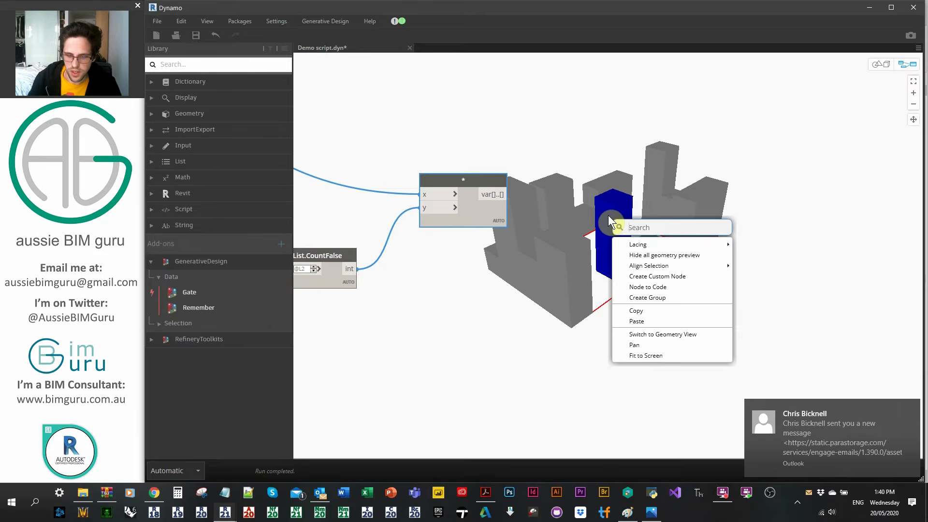
type("sum")
key("Down")
key("Return")
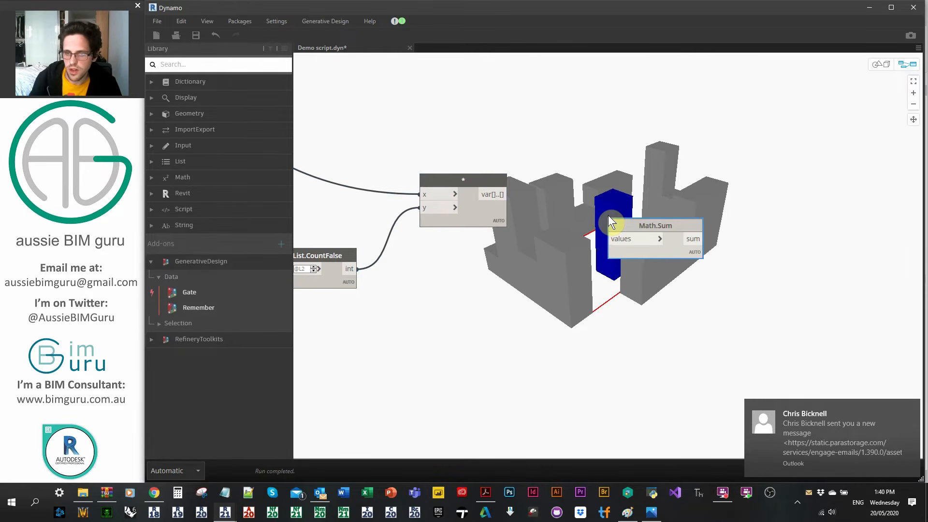
left_click(910, 411)
left_click_drag(488, 199, 558, 181)
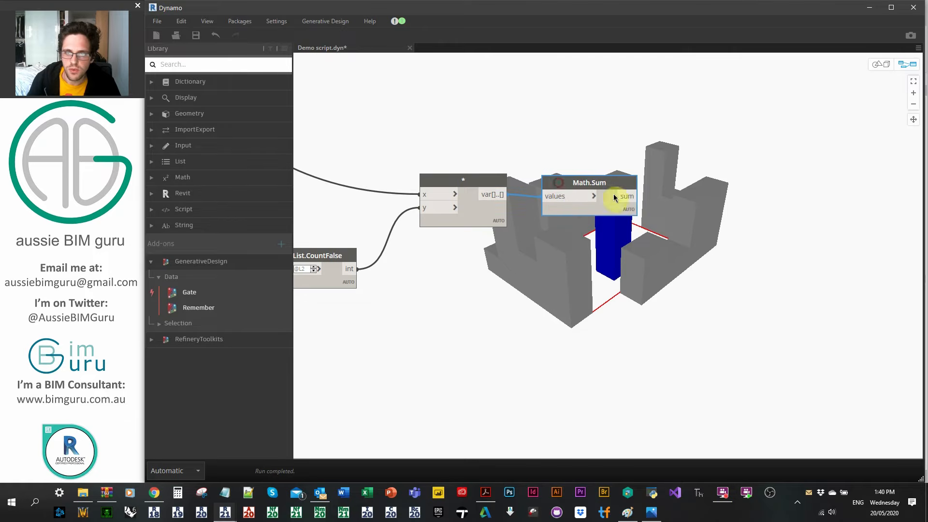
mouse_move(628, 227)
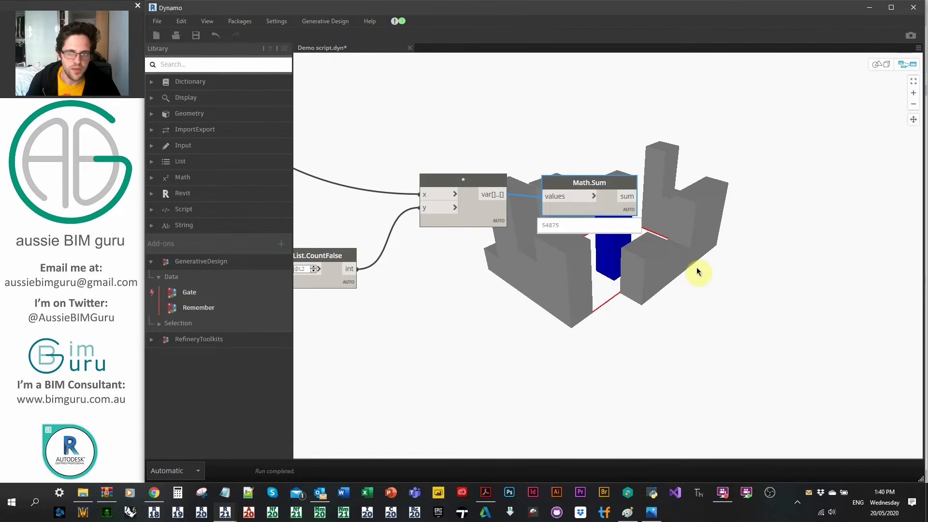
Set the IN_Width/Depth slider to 21820 and check the Math.Sum result for that tower size
scroll(698, 272, "down", 5)
scroll(698, 272, "up", 8)
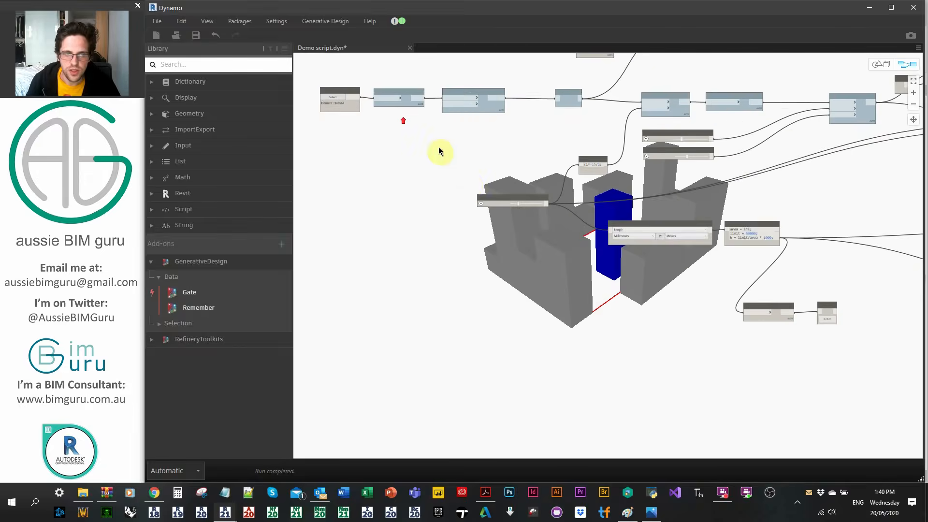
scroll(541, 207, "up", 3)
left_click_drag(581, 240, 569, 241)
scroll(491, 166, "down", 3)
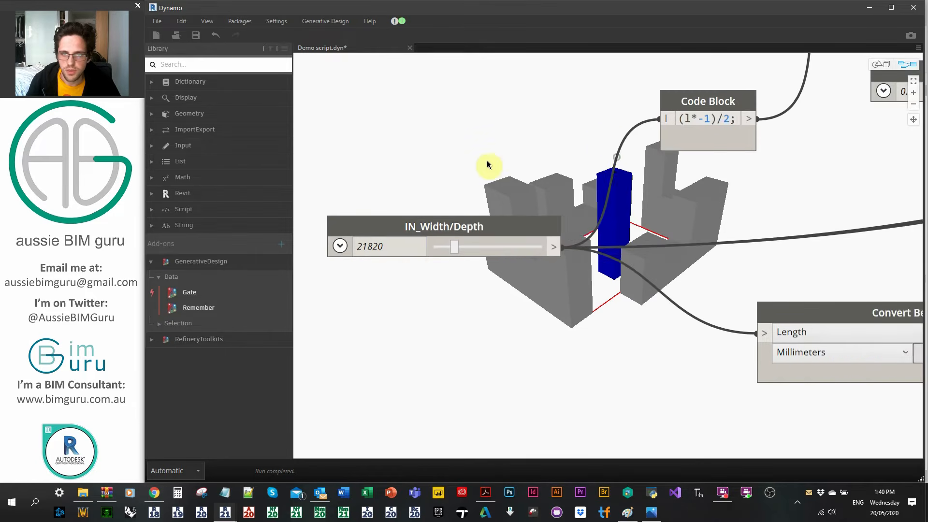
scroll(530, 172, "down", 4)
middle_click_drag(741, 232, 425, 206)
middle_click_drag(672, 219, 448, 196)
scroll(812, 278, "up", 4)
mouse_move(831, 296)
scroll(831, 295, "up", 3)
middle_click_drag(832, 296, 590, 321)
Set the IN_Width/Depth slider to 34741 and check the Math.Sum result for the wider tower
scroll(728, 279, "down", 8)
middle_click_drag(422, 252, 677, 255)
scroll(442, 192, "up", 8)
left_click_drag(454, 206, 479, 207)
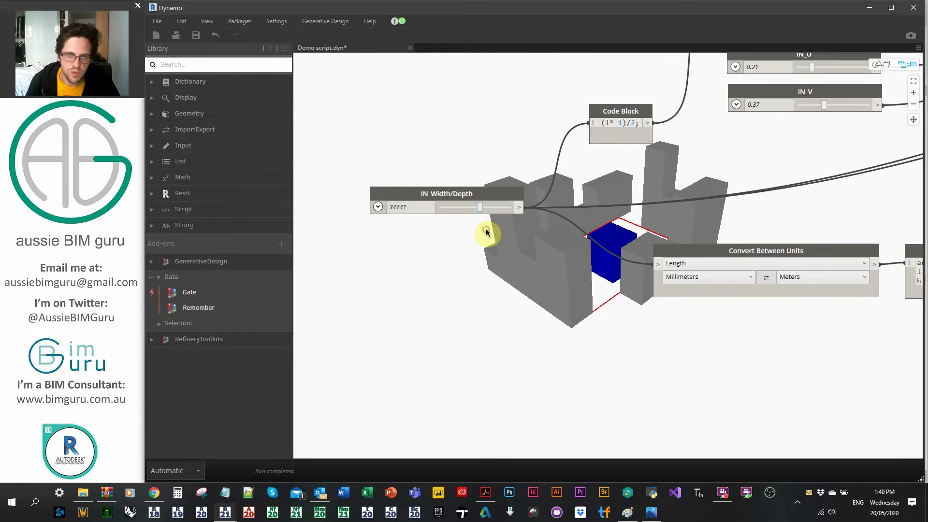
scroll(487, 232, "down", 8)
middle_click_drag(644, 296, 352, 270)
scroll(507, 275, "up", 6)
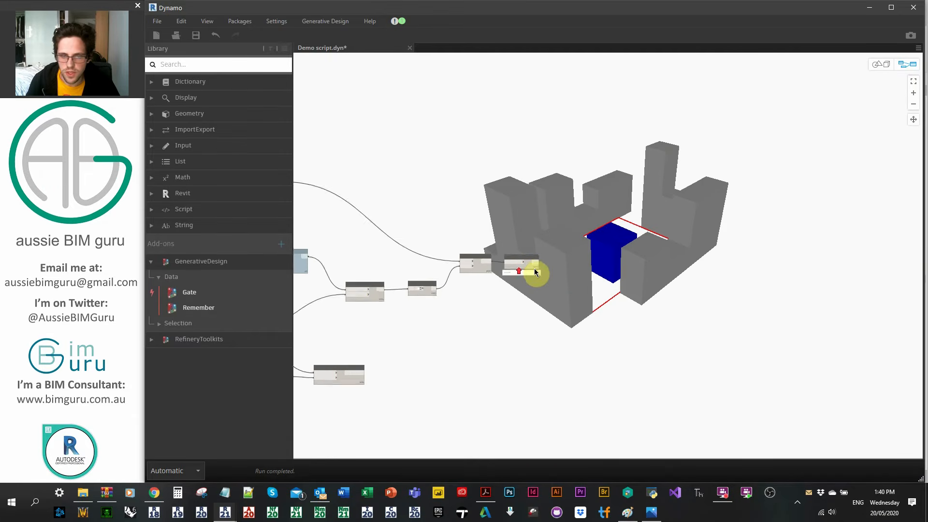
scroll(519, 283, "up", 5)
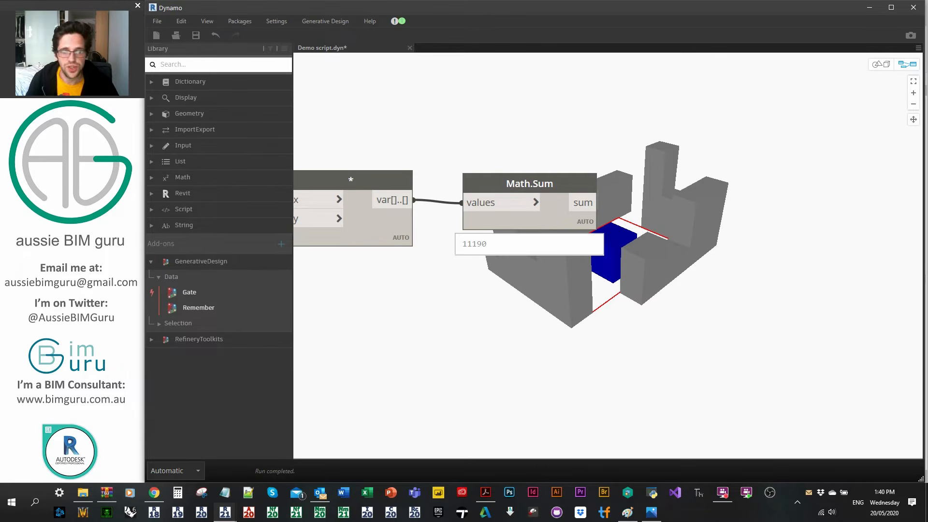
Add a Watch node beside Math.Sum and connect the sum output to it
key("alt+Tab")
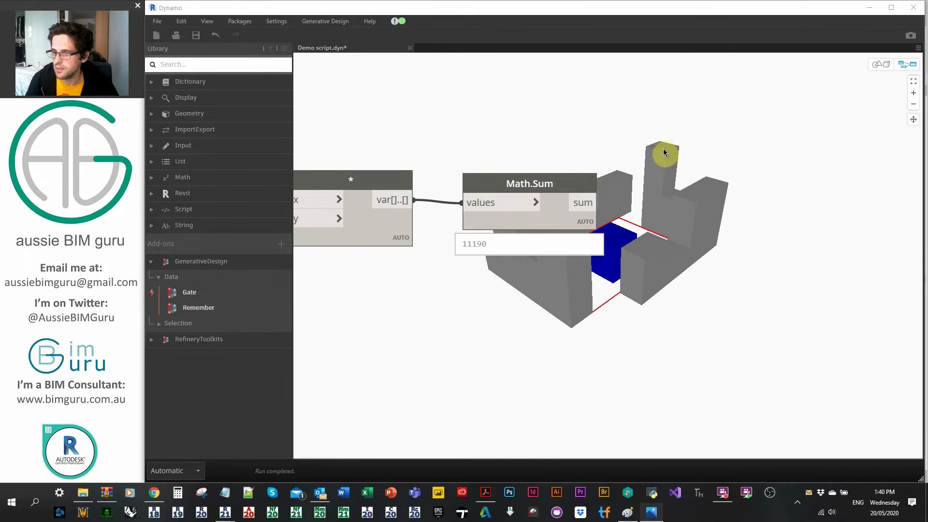
middle_click_drag(761, 183, 643, 207)
right_click(636, 206)
type("watch")
left_click(668, 238)
left_click_drag(694, 236, 653, 190)
left_click(502, 206)
left_click(672, 200)
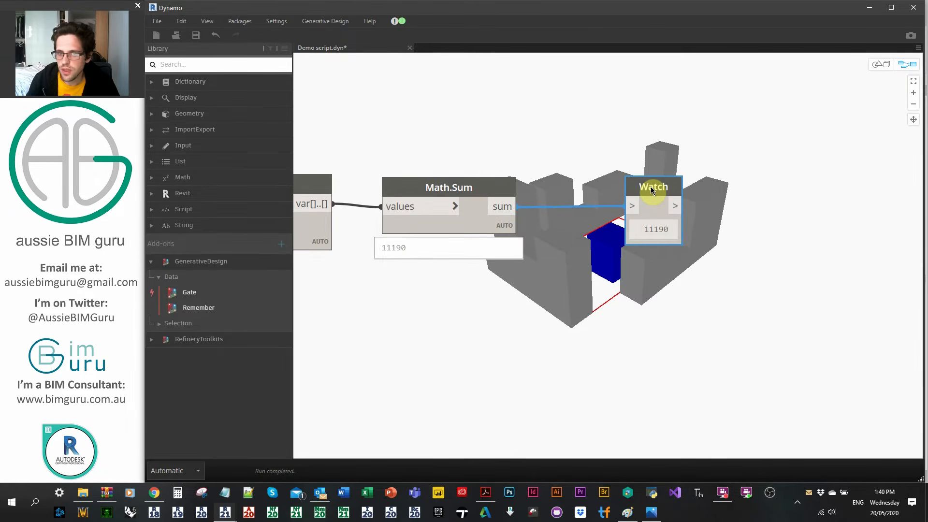
Rename the Watch node to OUT_Yield and mark it as a graph output
double_click(652, 188)
type("OUT")
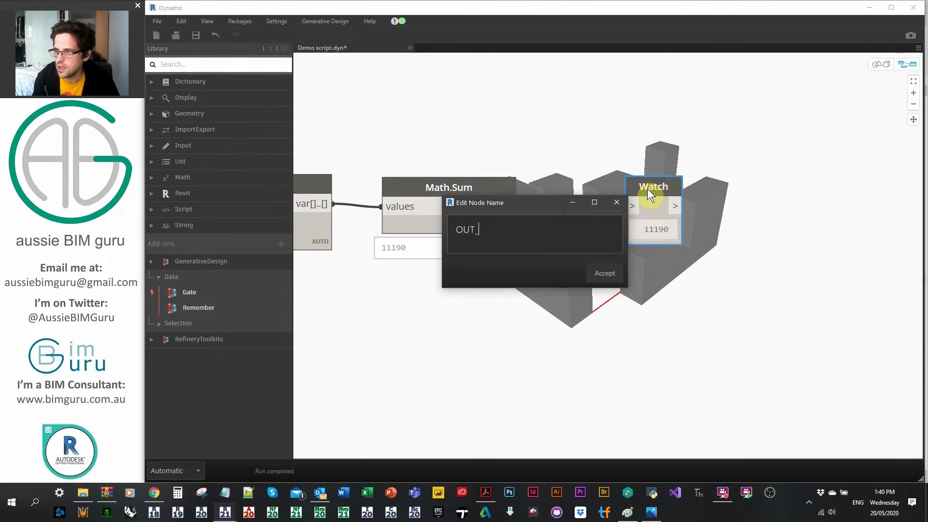
type("_Yield")
key("Return")
right_click(647, 189)
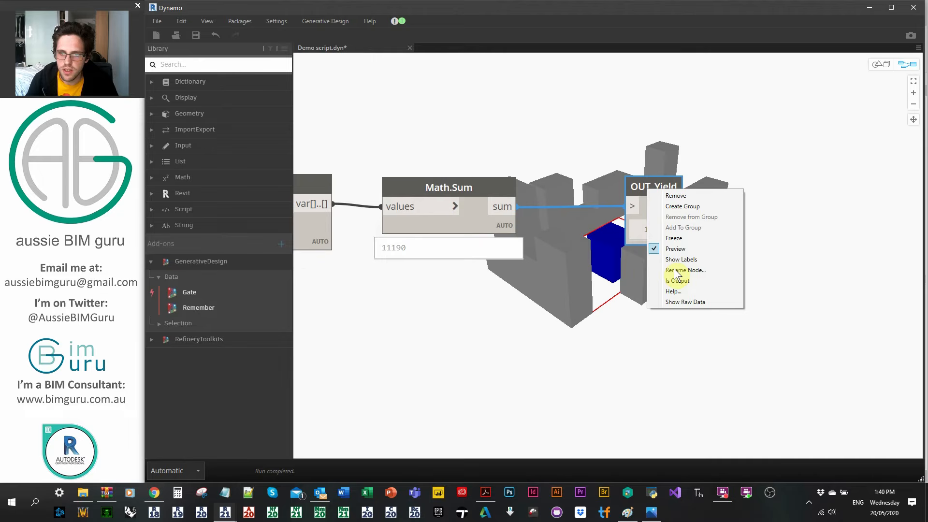
left_click(702, 282)
scroll(817, 244, "down", 3)
scroll(825, 244, "down", 2)
scroll(730, 209, "down", 3)
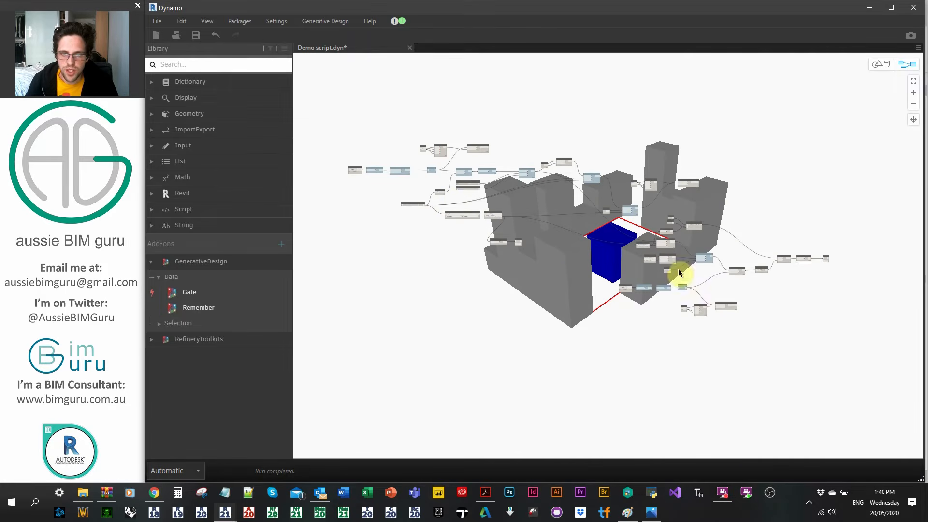
scroll(393, 196, "up", 2)
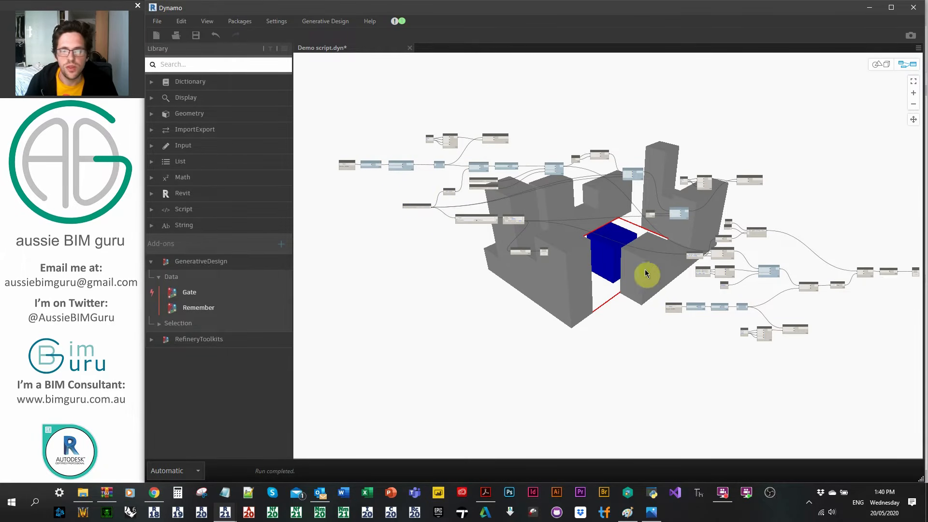
middle_click_drag(644, 269, 606, 271)
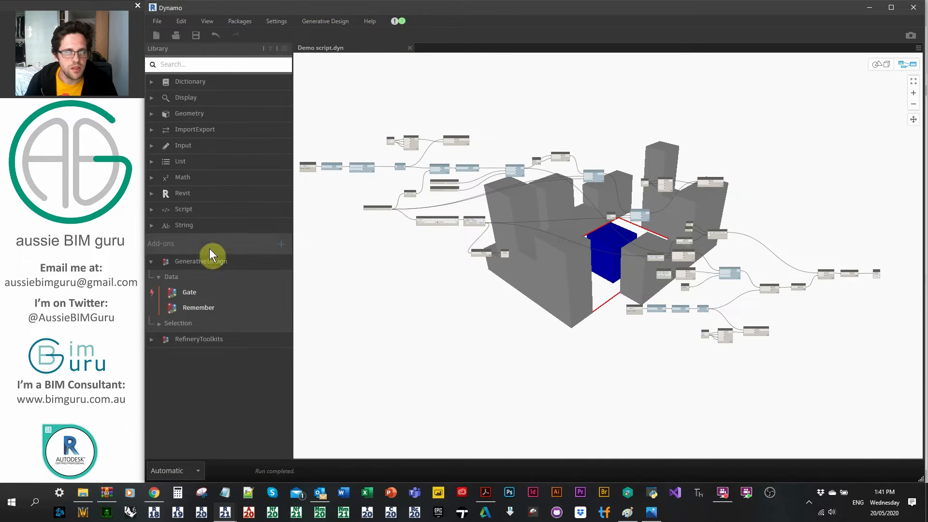
Export the graph for Generative Design with the description "Let's hope this works!", keeping the cached data
left_click(214, 260)
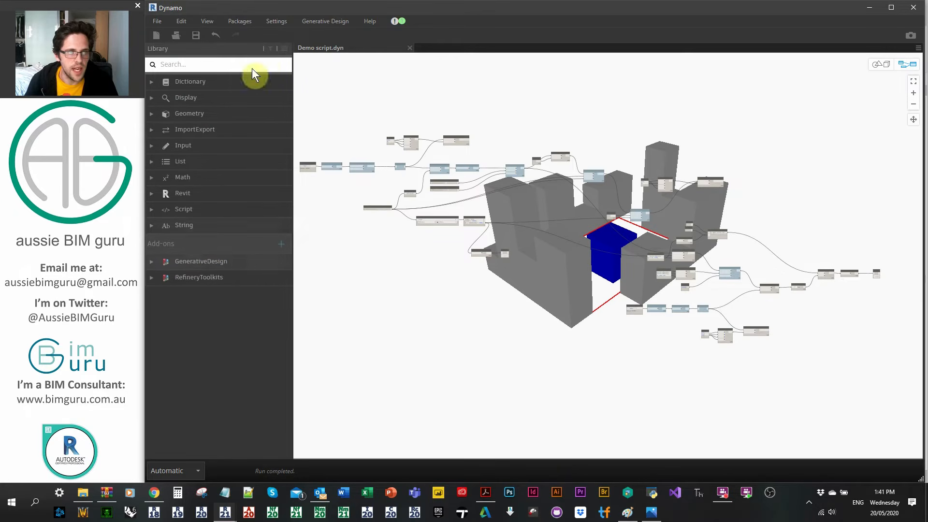
left_click(325, 21)
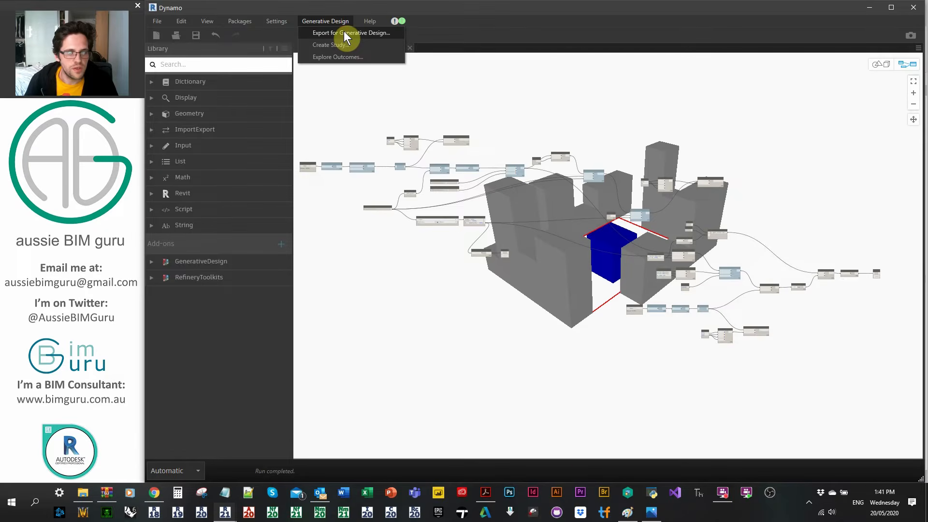
left_click(344, 32)
left_click(494, 142)
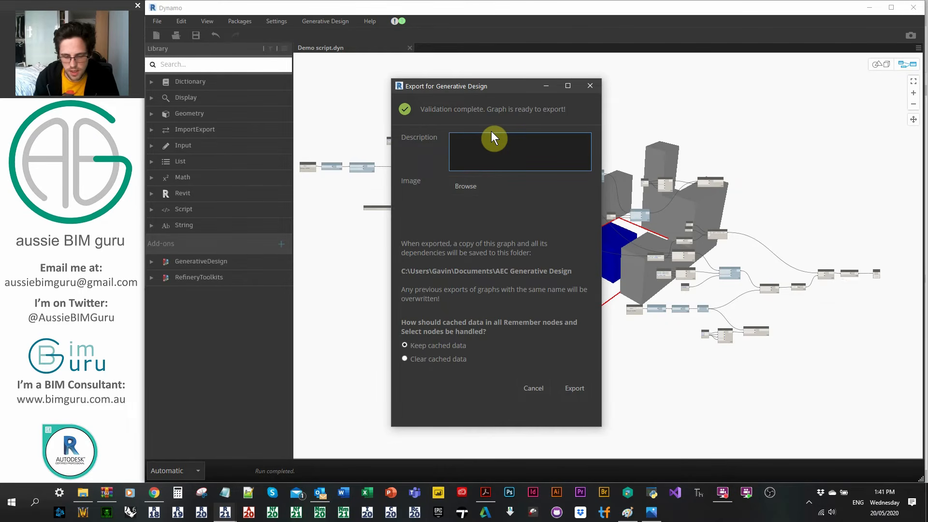
type("Let's hope this works!")
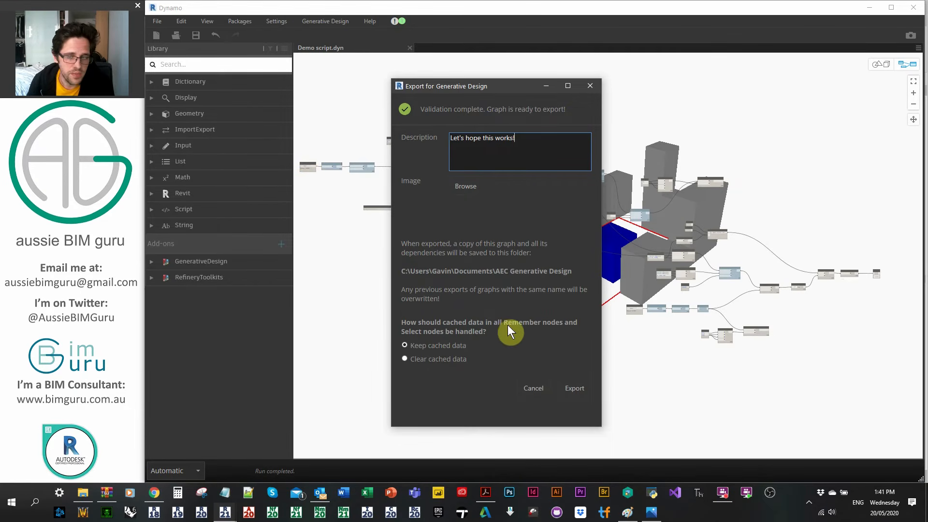
left_click(572, 387)
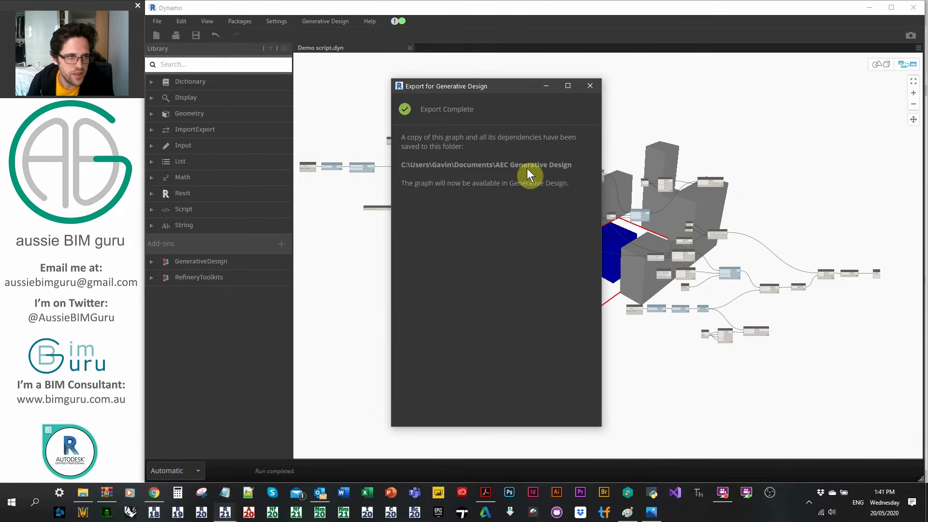
Switch to File Explorer and examine the exported Demo script and its packaged dependencies in the AEC Generative Design documents folder
left_click(83, 493)
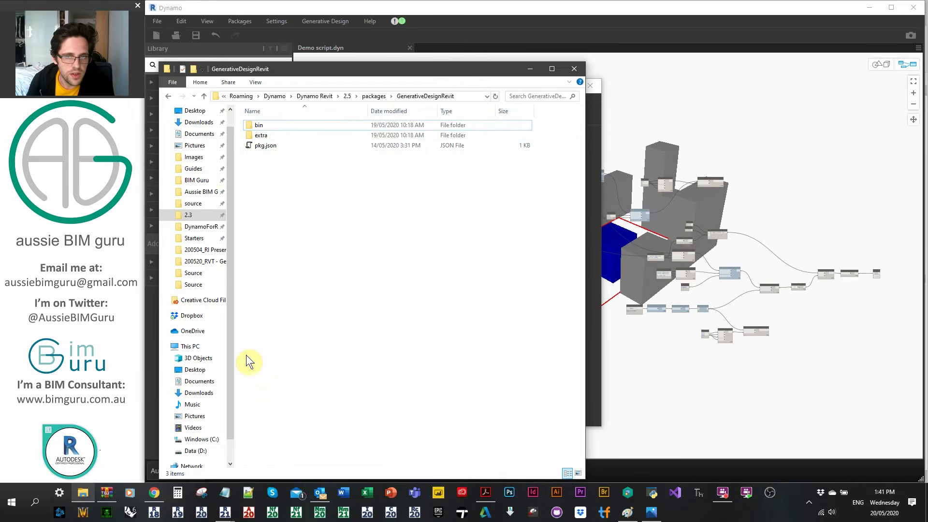
left_click(201, 135)
double_click(283, 136)
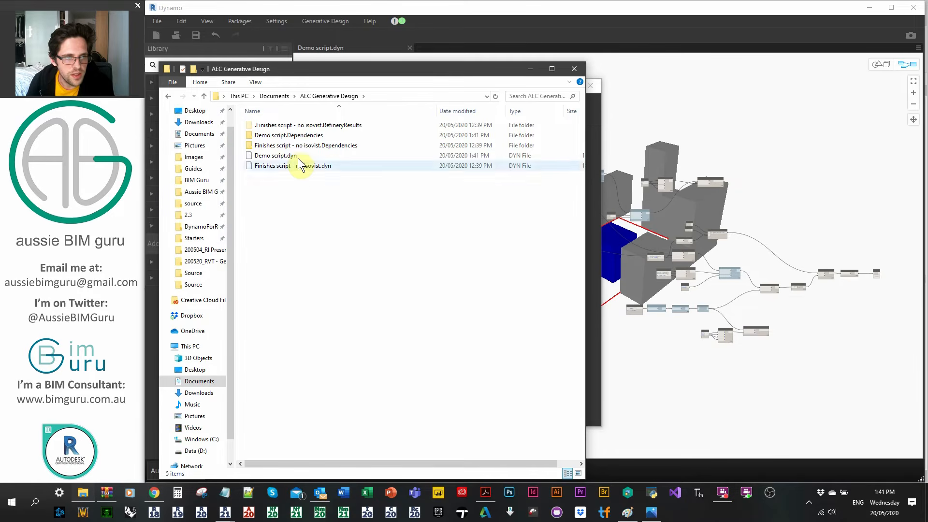
left_click(297, 155)
left_click(272, 137)
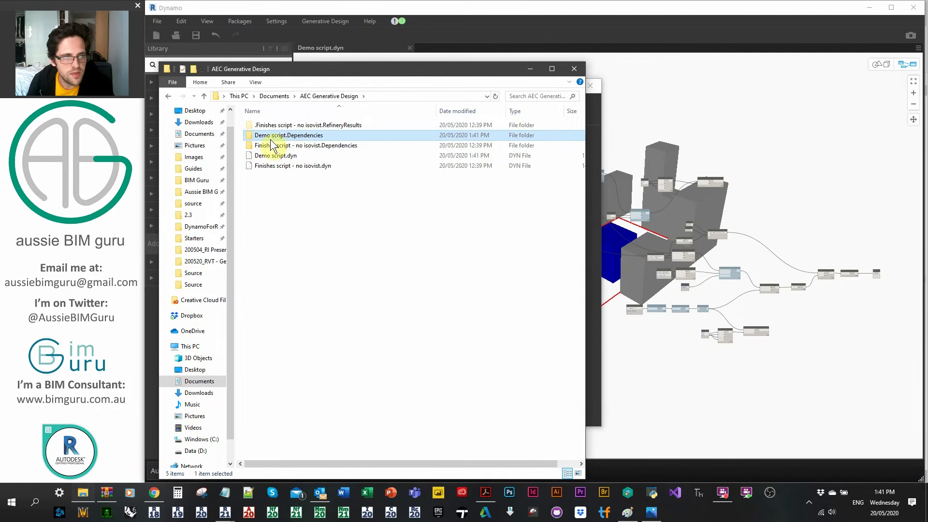
double_click(274, 138)
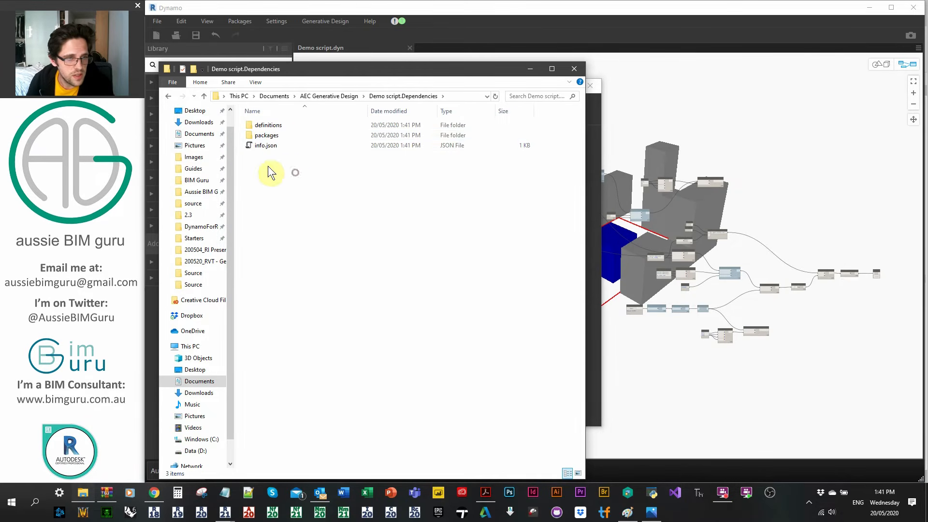
double_click(274, 136)
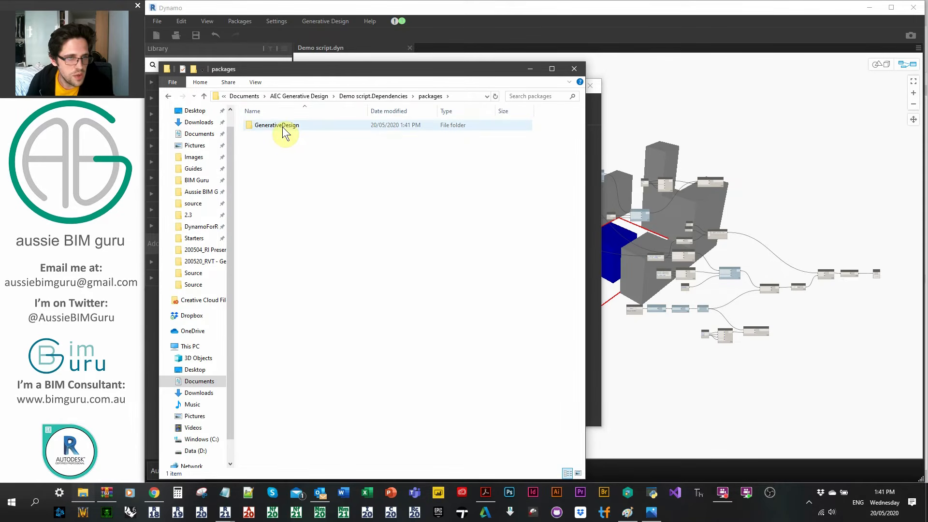
double_click(282, 126)
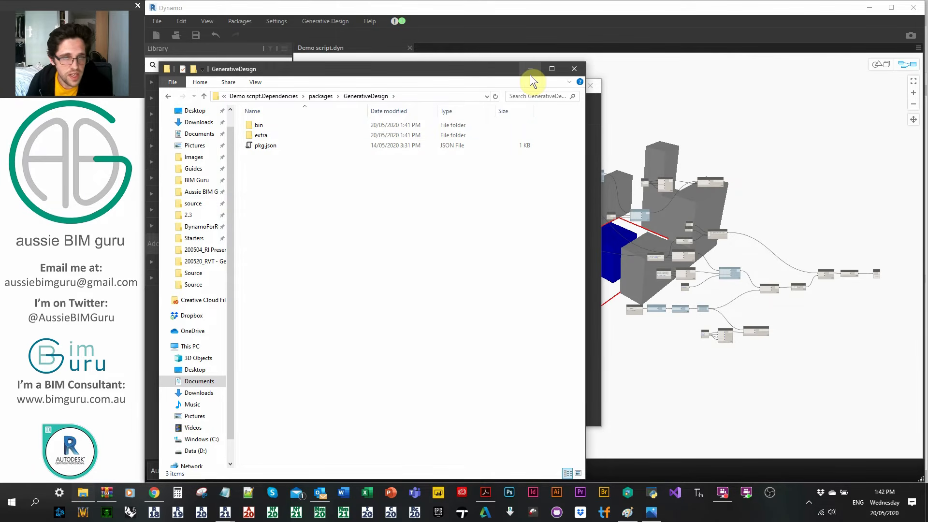
left_click(321, 97)
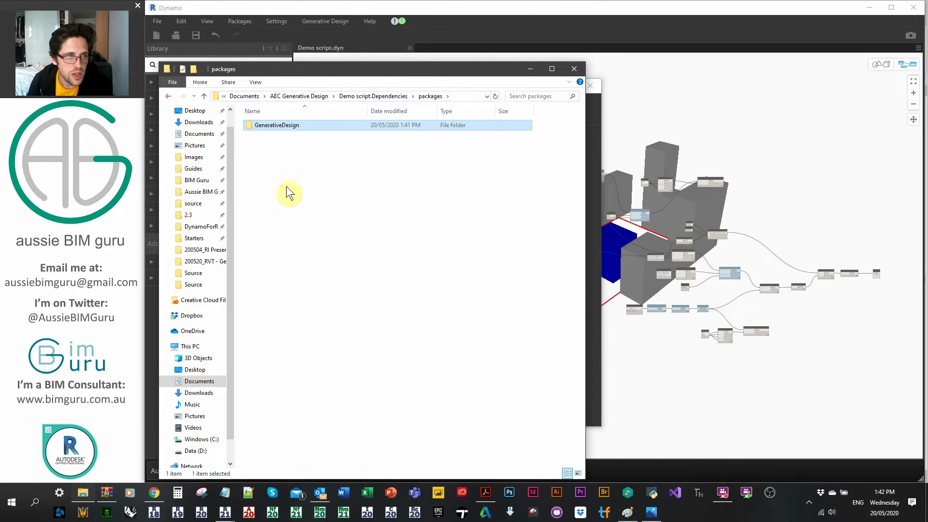
left_click(530, 69)
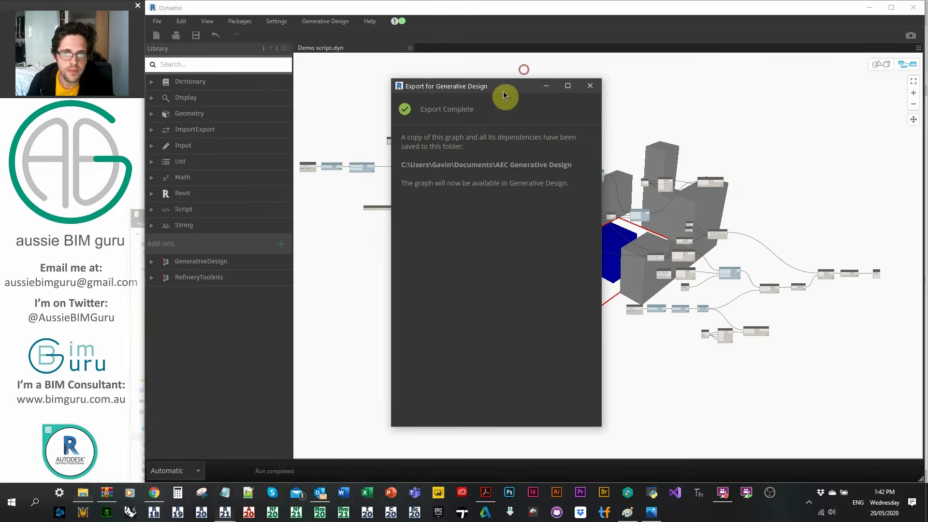
Close the export dialog and Dynamo, returning to Revit with only the default 3D view open
left_click(590, 87)
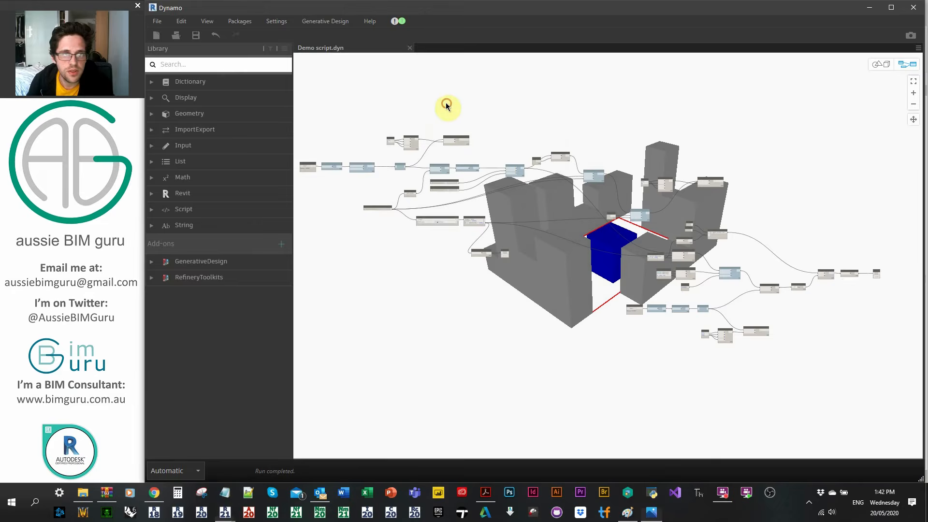
left_click(913, 7)
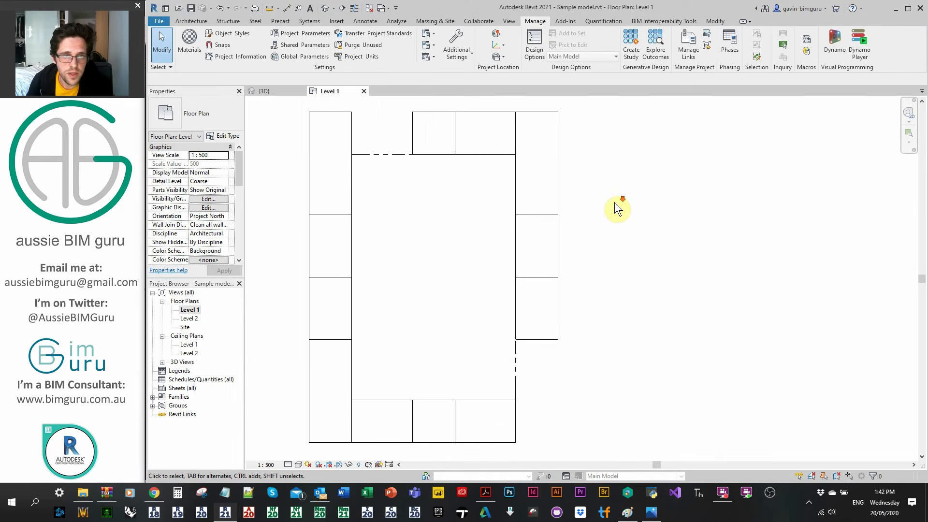
left_click(326, 7)
middle_click_drag(478, 190, 330, 150)
left_click(369, 8)
scroll(348, 153, "down", 2)
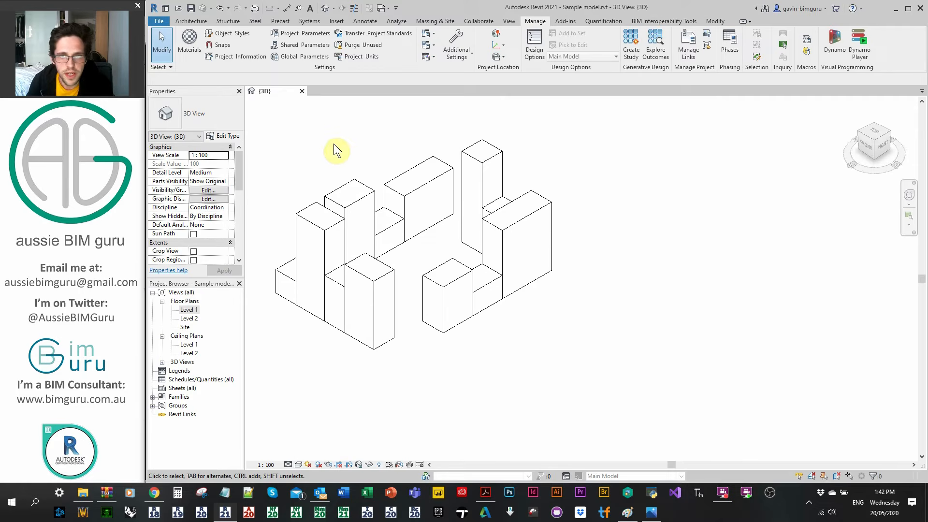
Create a generative design study from Demo script, named Testing, with the Randomize method
left_click(632, 42)
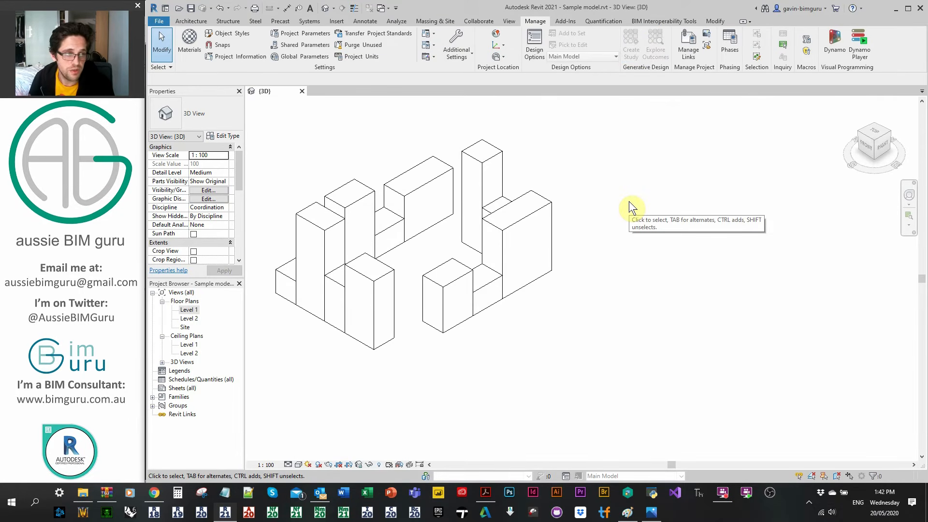
left_click_drag(845, 48, 713, 51)
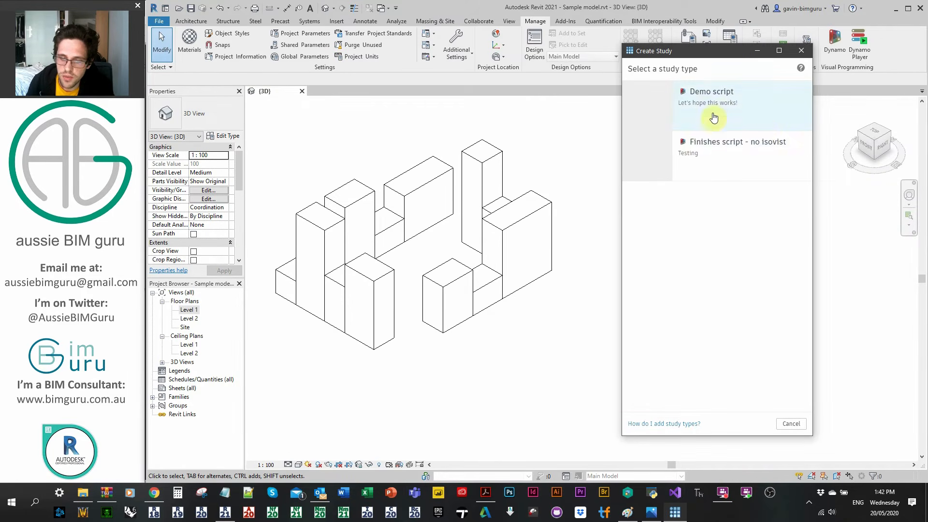
left_click(731, 104)
left_click(693, 90)
type("Testing")
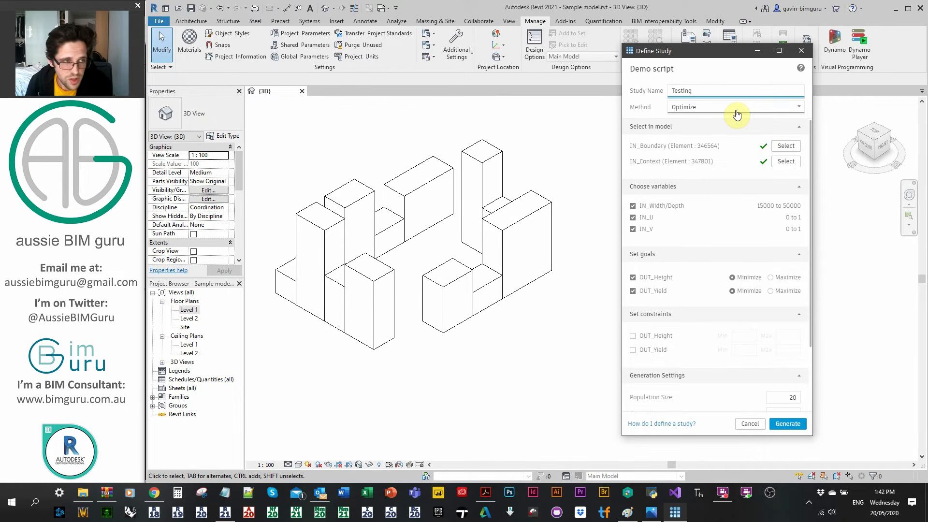
left_click(736, 114)
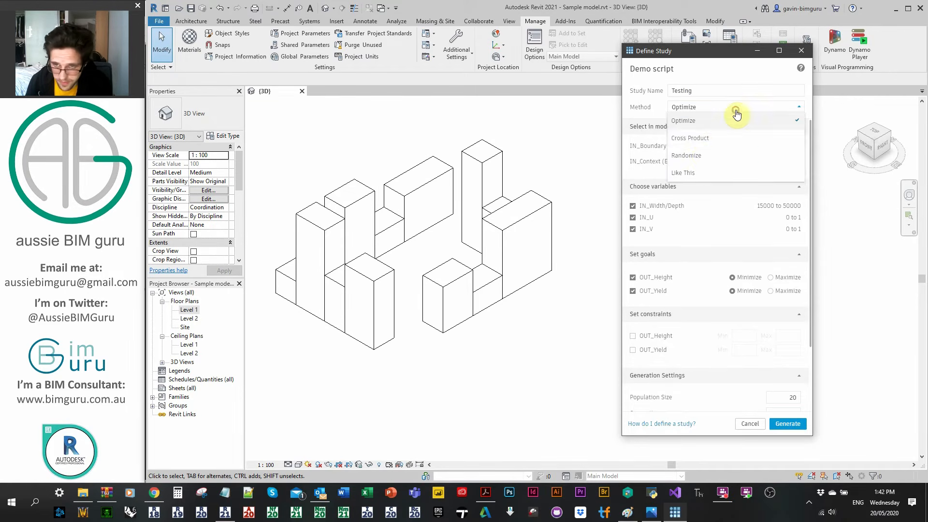
left_click(698, 159)
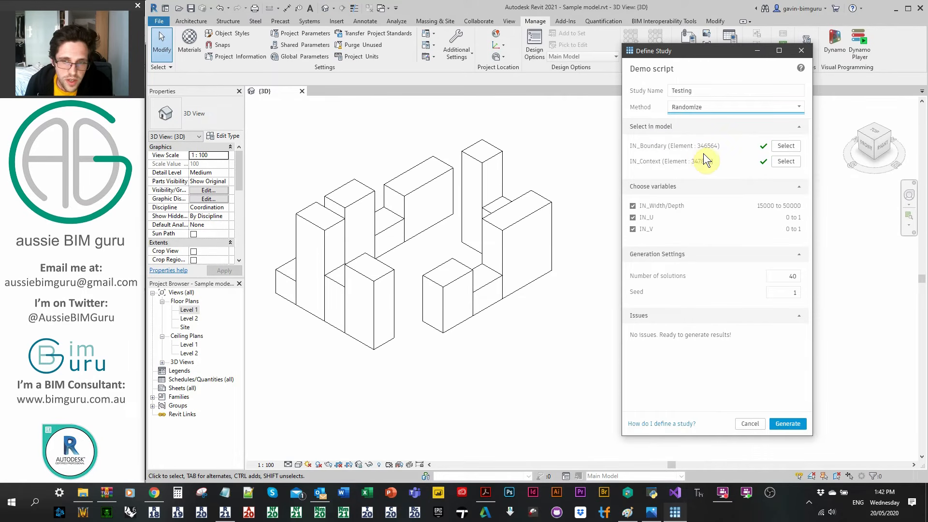
Reselect the context buildings in the 3D view as the study's IN_Context element
left_click(786, 163)
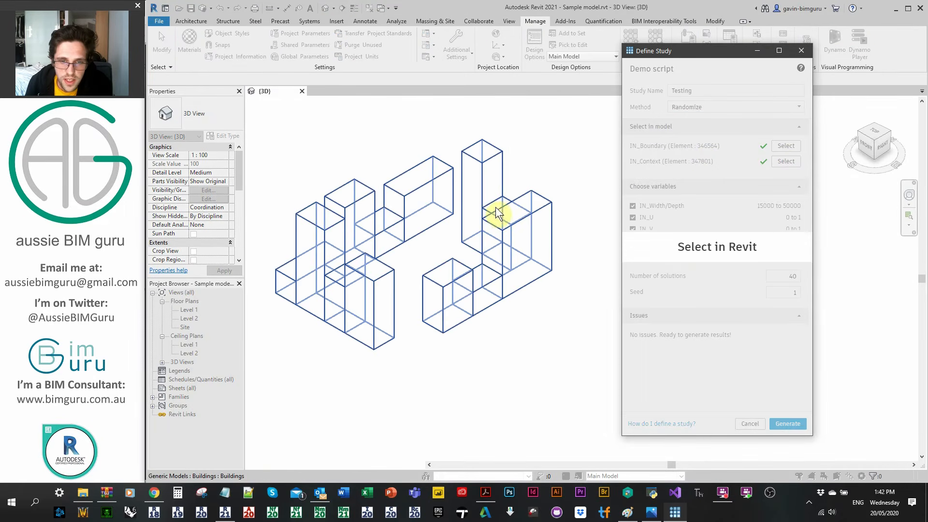
left_click(500, 152)
left_click(529, 136)
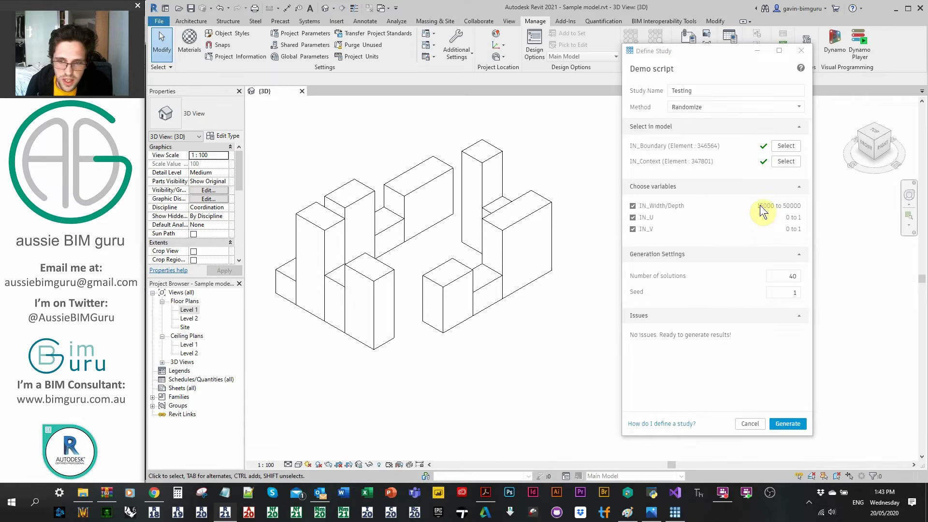
Set the study's number of solutions to 50 and generate the outcomes
left_click(779, 275)
left_click_drag(779, 275, 802, 276)
type("50")
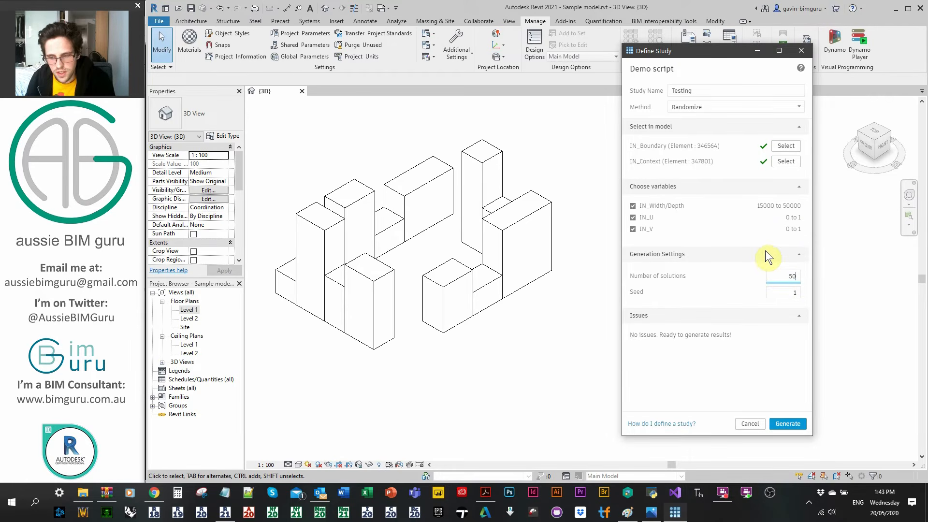
left_click(782, 293)
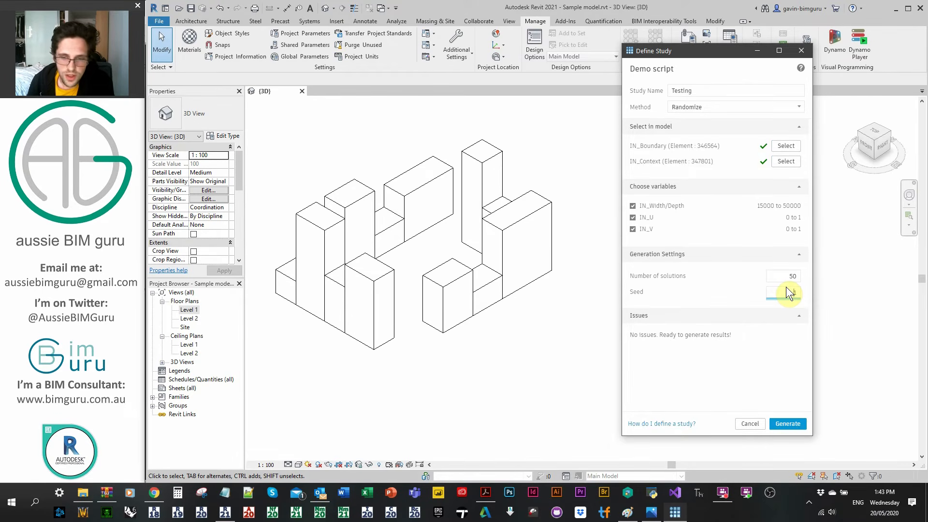
left_click(785, 425)
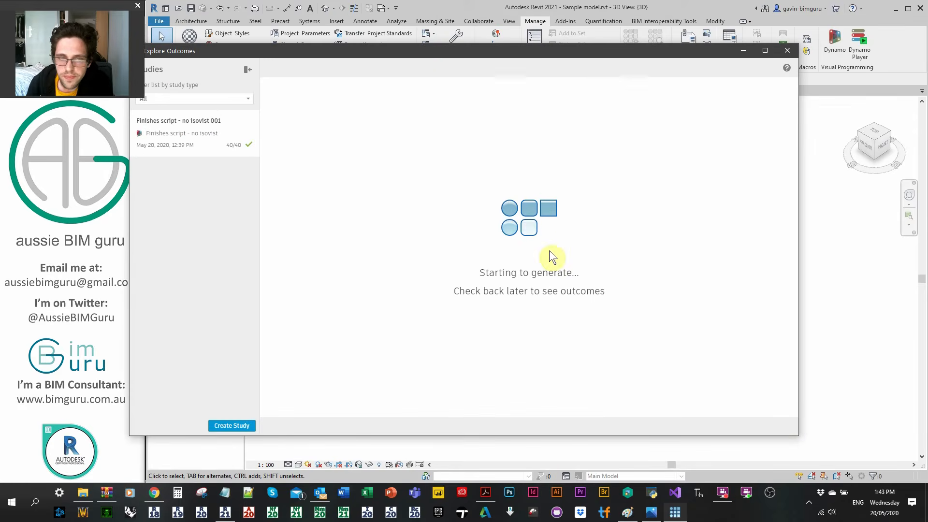
Browse result pages 2 to 5 of the Testing study to compare the tower outcomes sorted by OUT_Height
left_click_drag(421, 50, 478, 52)
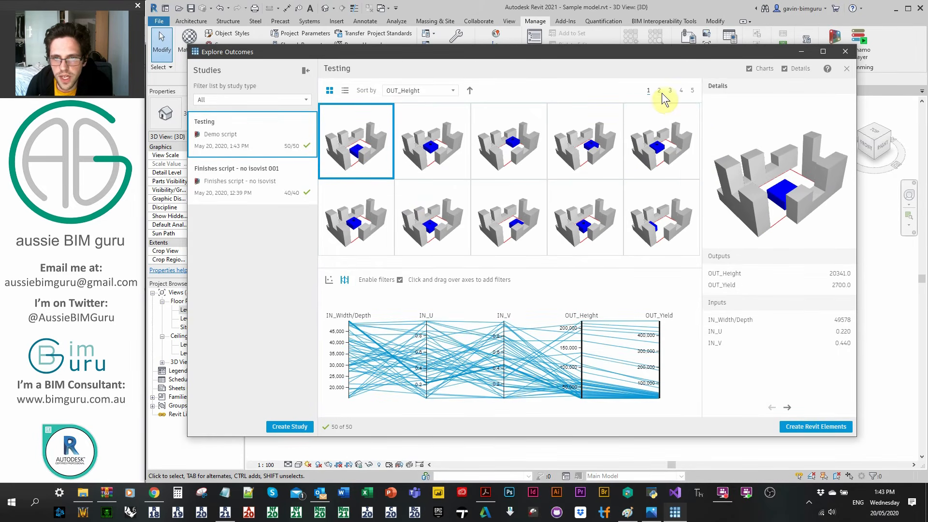
left_click(660, 91)
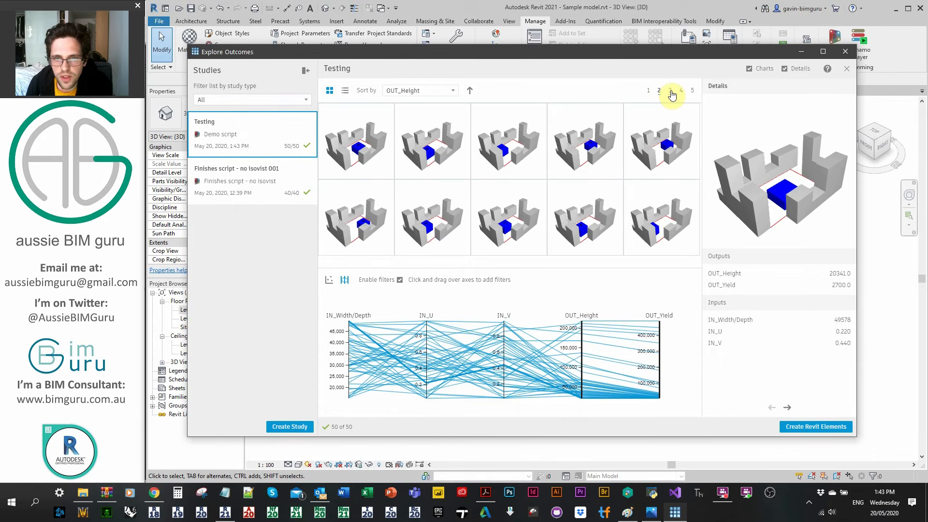
left_click(671, 92)
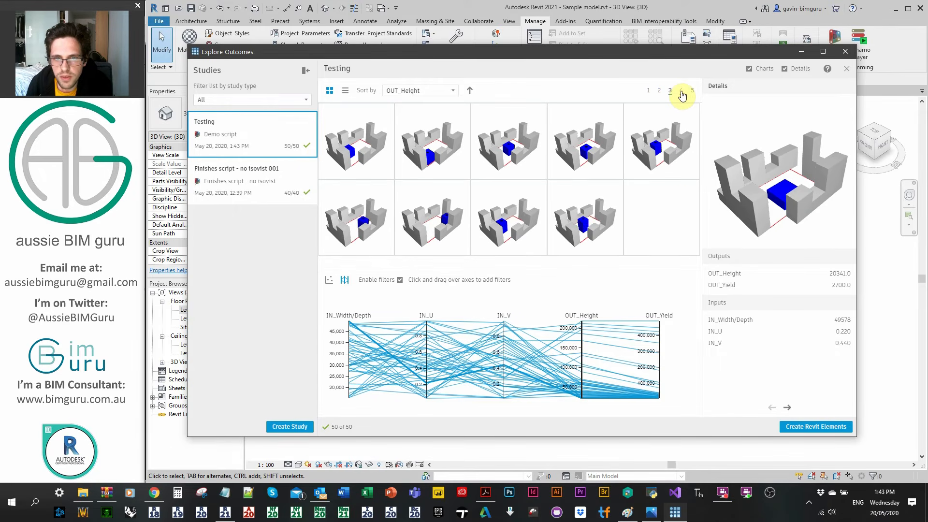
left_click(681, 91)
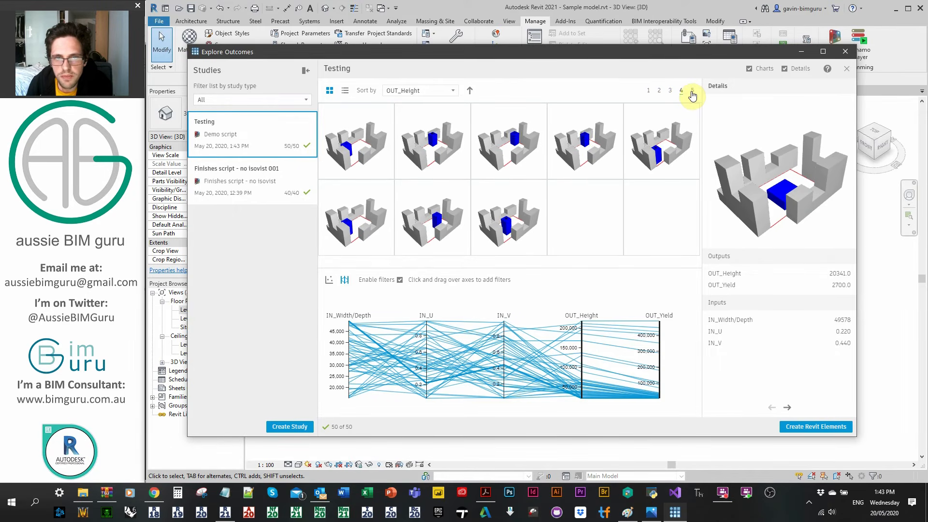
left_click(692, 93)
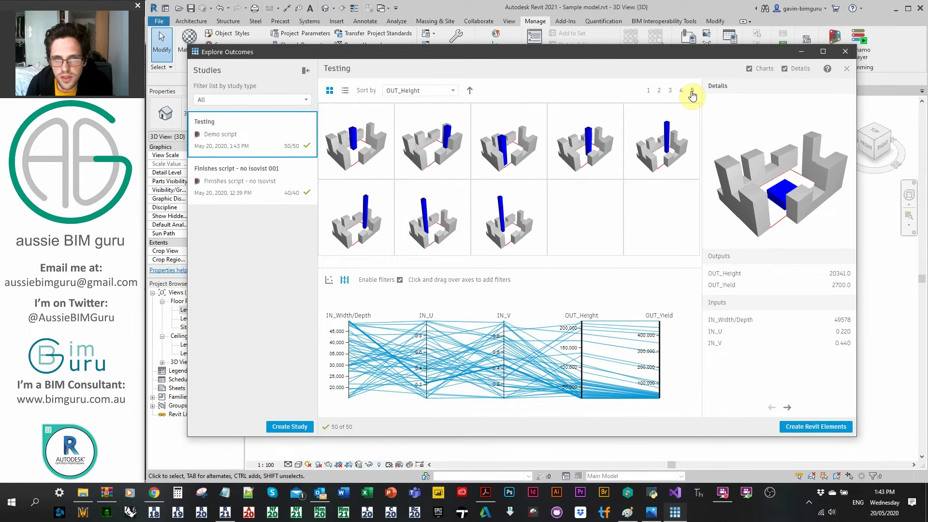
Sort the outcomes by OUT_Yield and filter the IN_Width/Depth axis to a range of about 35,000 to 41,000
left_click(427, 91)
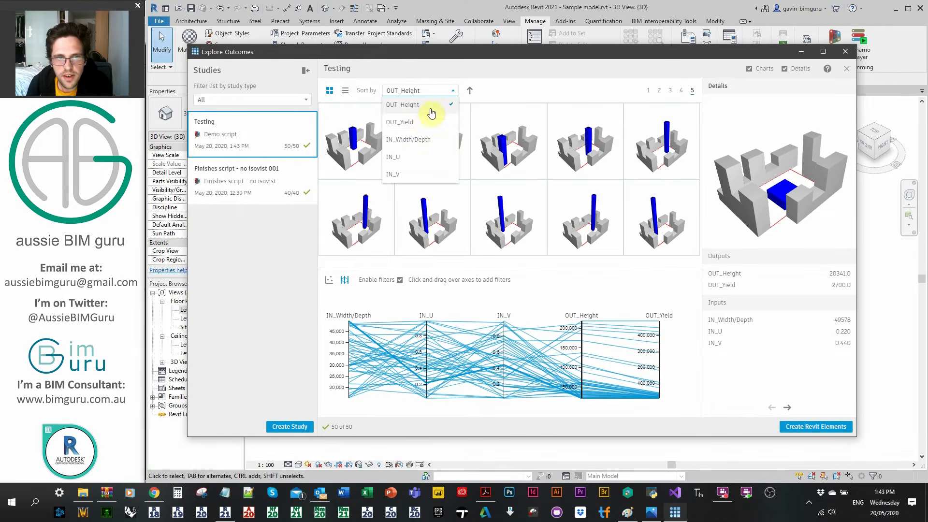
left_click(425, 128)
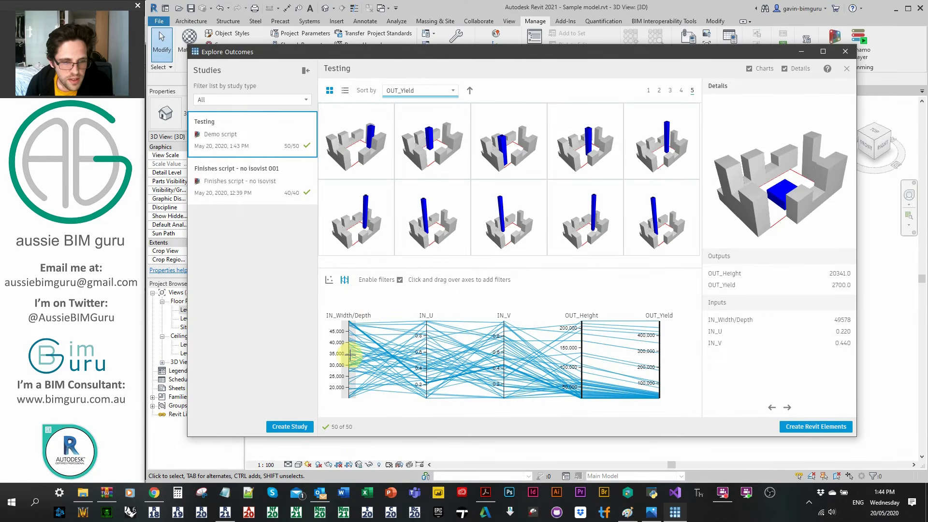
left_click_drag(349, 356, 346, 325)
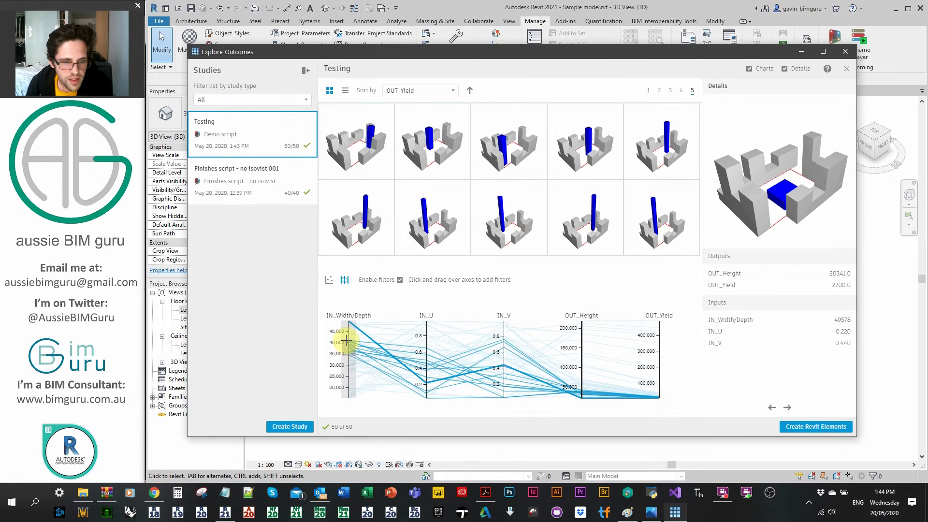
left_click_drag(346, 340, 347, 341)
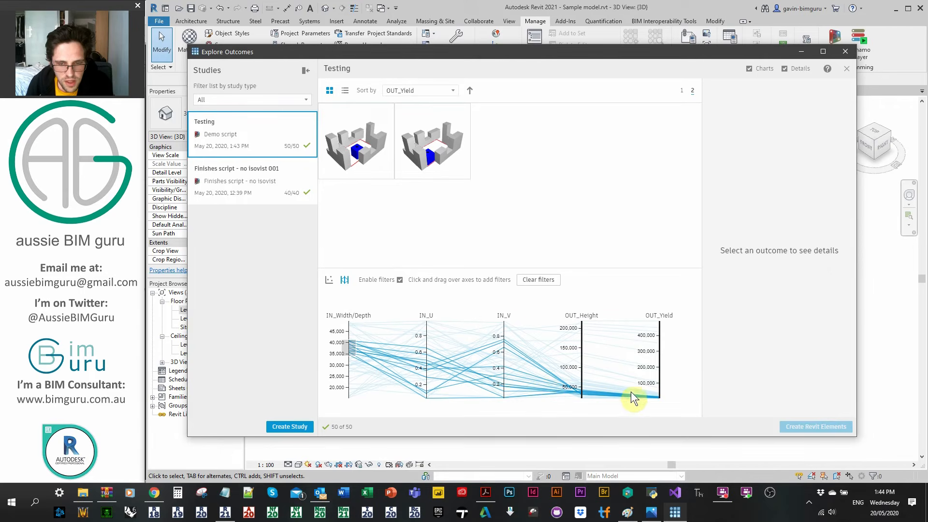
Filter the outcomes to IN_Width/Depth values below about 22,000 and OUT_Height values around 100,000
left_click(681, 91)
mouse_move(342, 349)
left_mouse_down()
mouse_move(346, 333)
mouse_move(356, 392)
left_mouse_up()
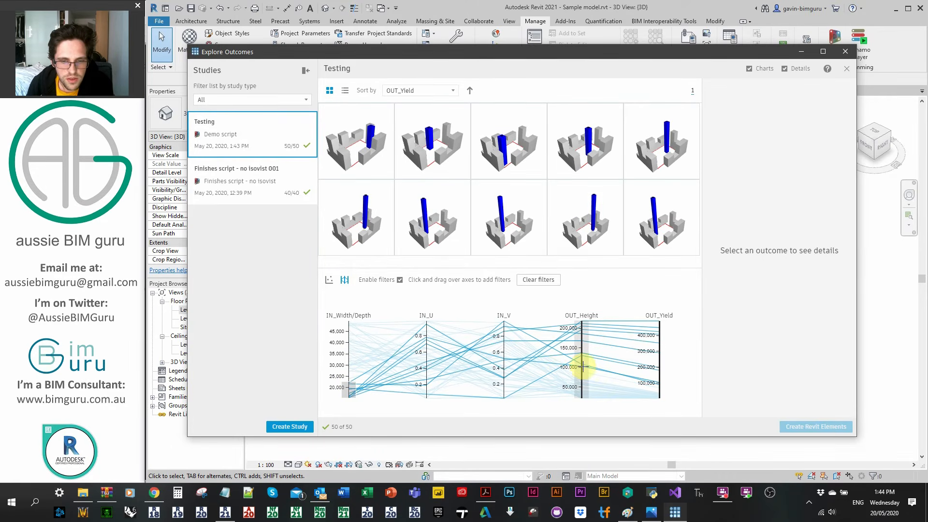
left_click_drag(583, 356, 582, 373)
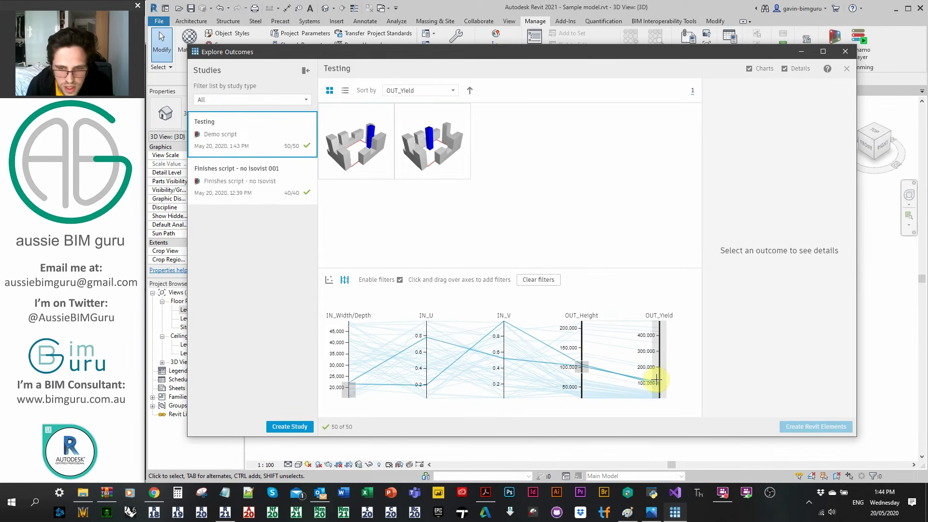
Inspect the details and orbit the 3D previews of the outcomes matching the width and height filters
left_click(363, 150)
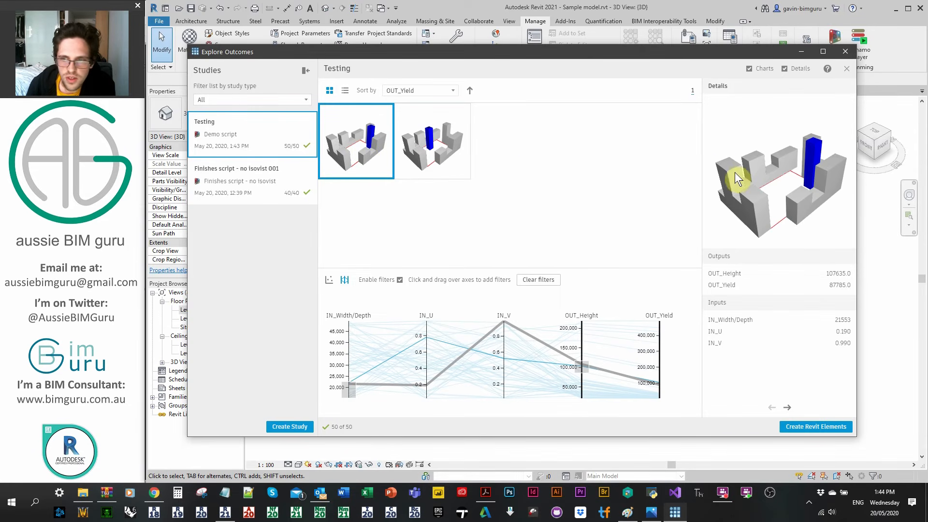
left_click_drag(756, 191, 725, 205)
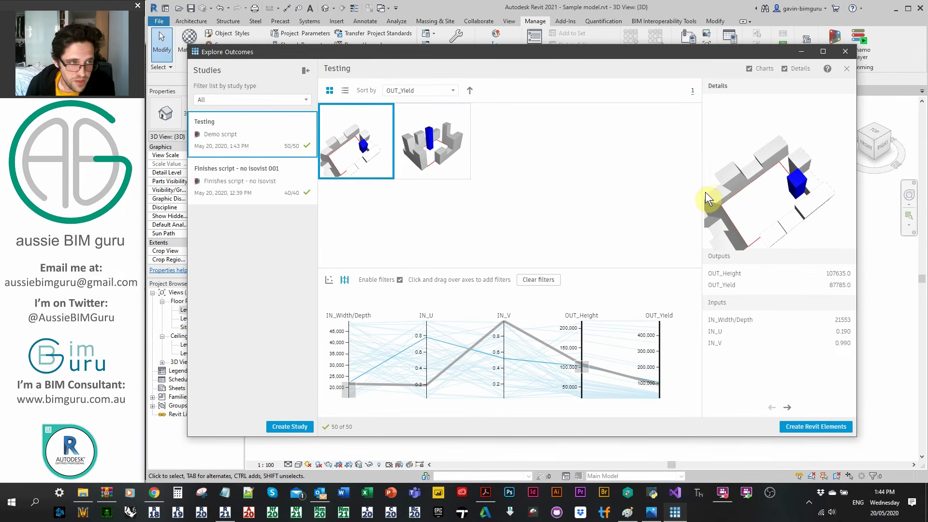
left_click(451, 143)
left_click_drag(740, 154, 759, 178)
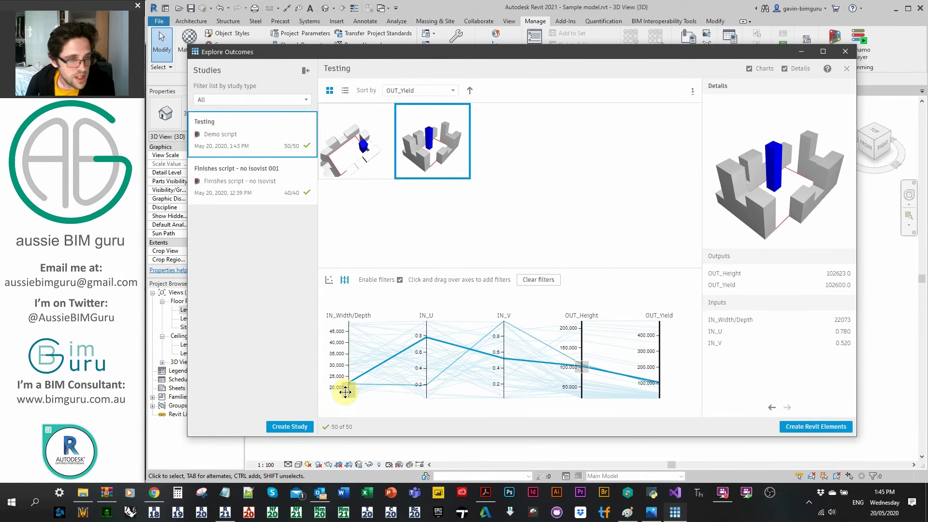
Clear the width and height filters and limit OUT_Yield to its highest values, above about 420,000
mouse_move(345, 392)
left_mouse_down()
mouse_move(354, 348)
mouse_move(356, 365)
left_mouse_up()
left_click(532, 278)
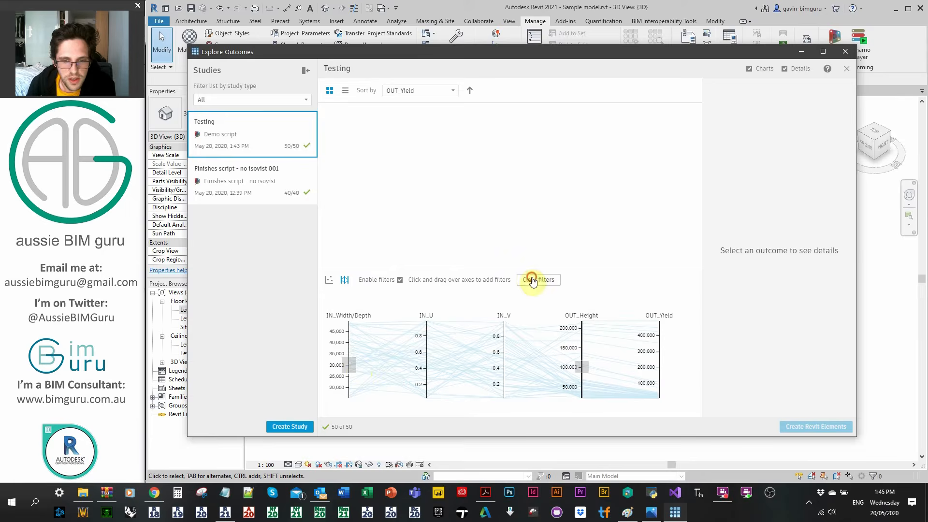
left_click_drag(659, 332, 658, 318)
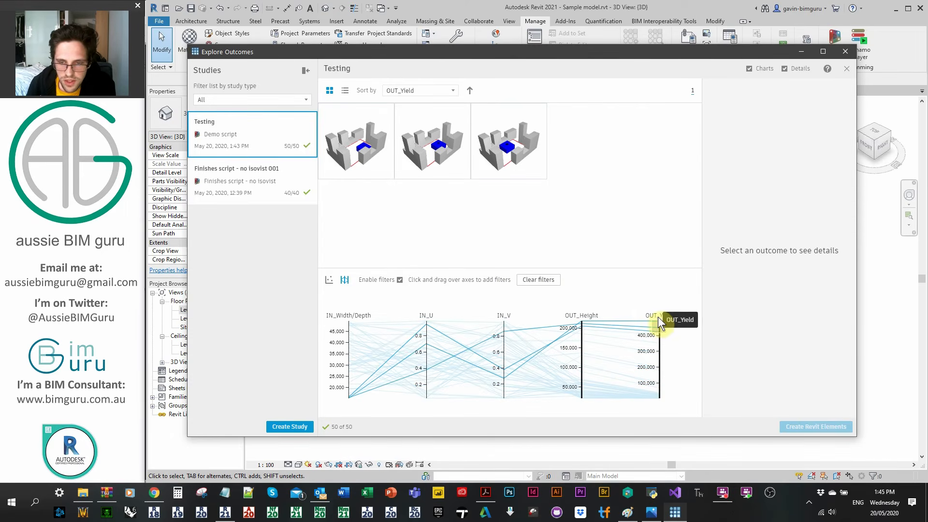
Examine the details and tower previews of the highest-yield outcomes one by one
left_click(362, 134)
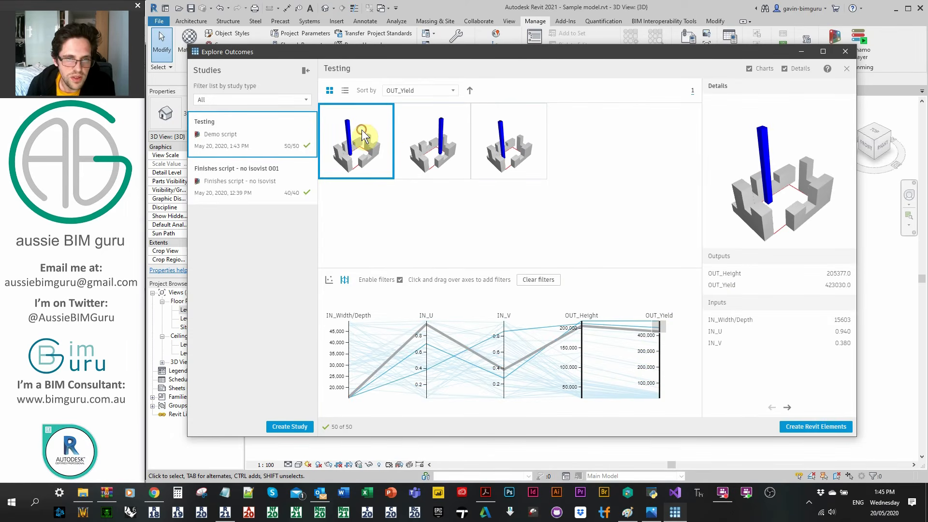
left_click(439, 140)
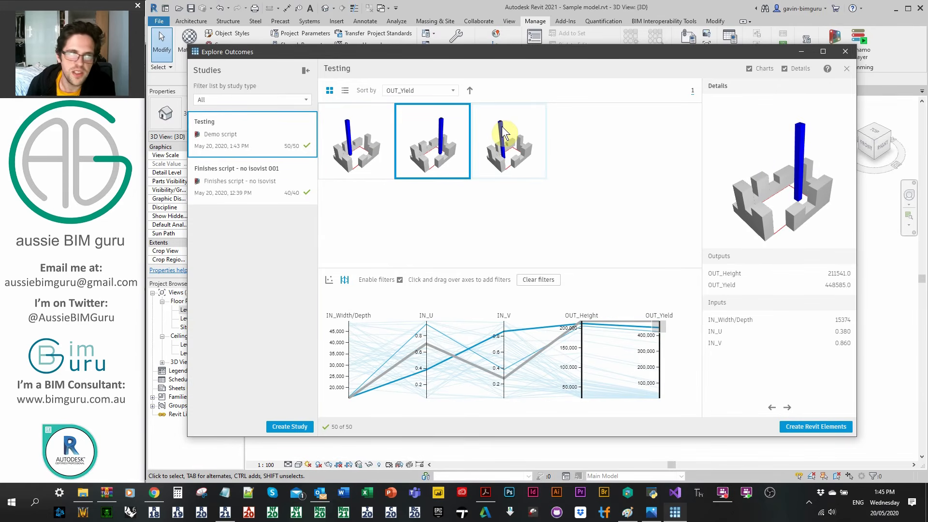
left_click_drag(794, 191, 786, 162)
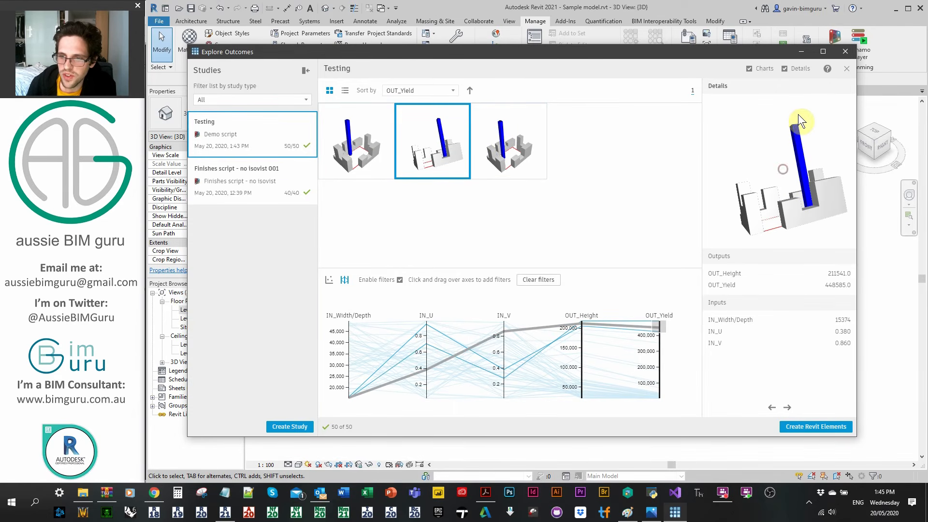
left_click(505, 145)
Shift the OUT_Yield filter down to around 200,000 and inspect the matching towers in the 3D preview
left_click_drag(657, 326, 661, 346)
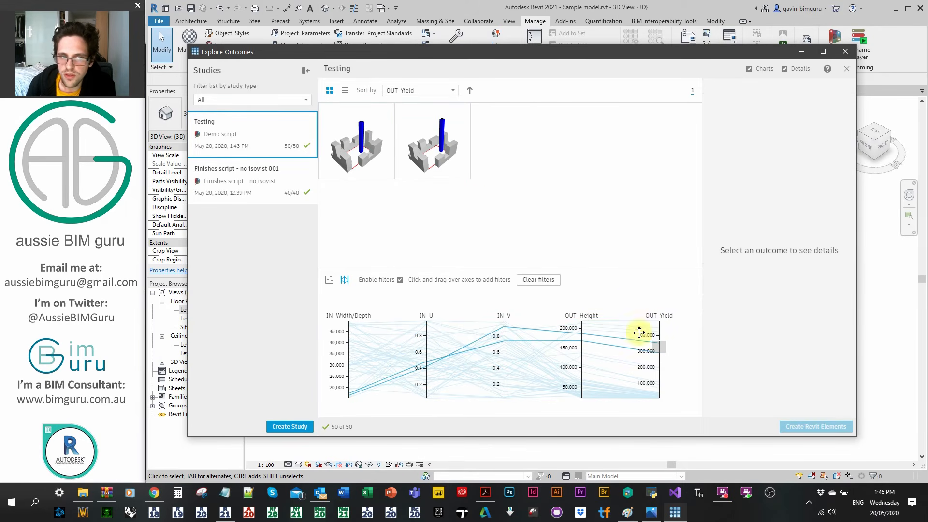
left_click_drag(657, 346, 658, 367)
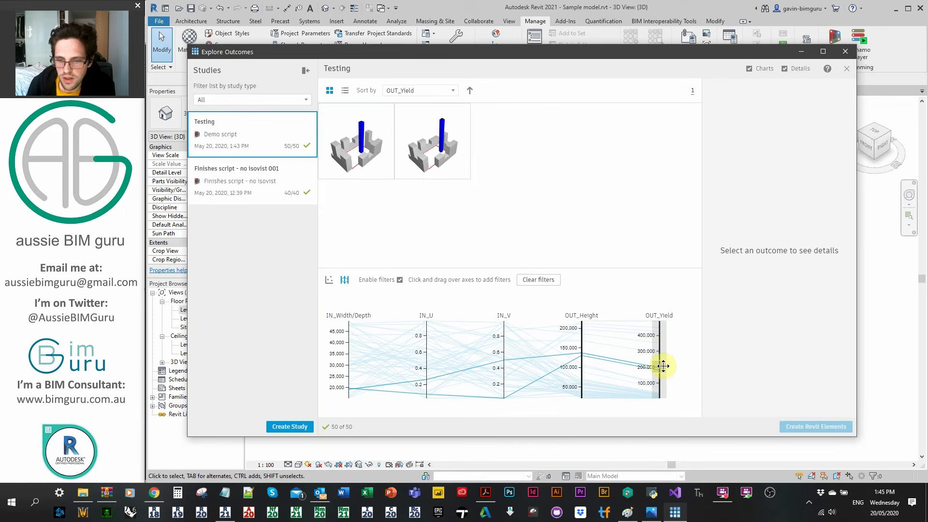
left_click(368, 145)
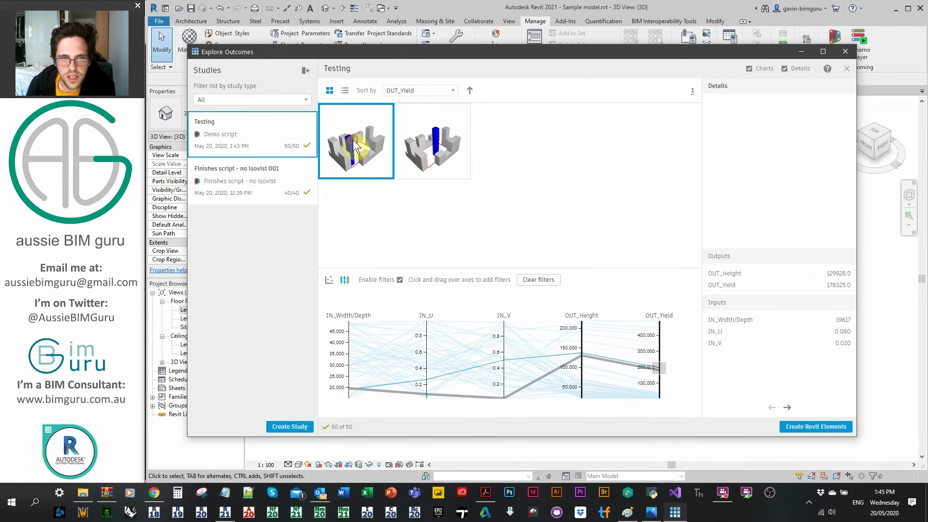
left_click_drag(738, 178, 770, 209)
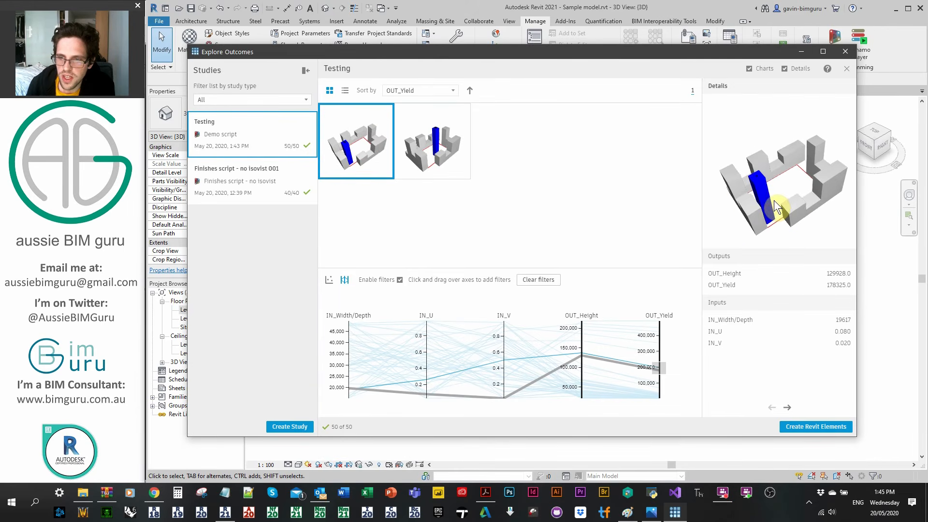
left_click(432, 142)
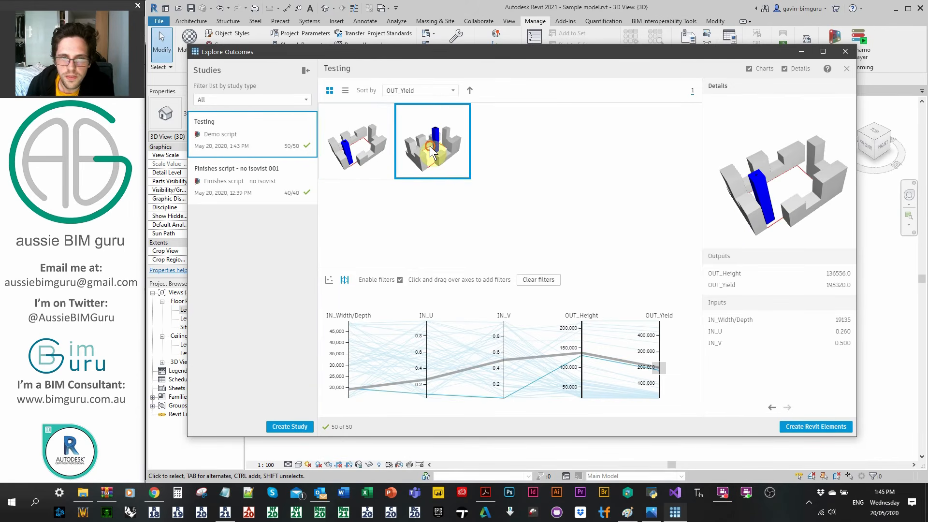
left_click_drag(749, 182, 782, 173)
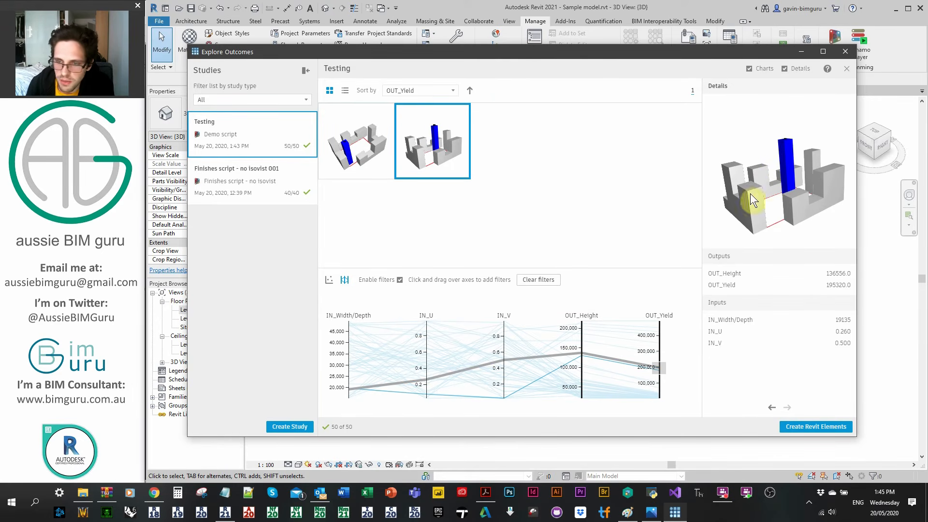
Lower the OUT_Yield filter to around 100,000 and compare the details and 3D previews of the matching towers
left_click_drag(660, 367, 659, 383)
left_click(362, 145)
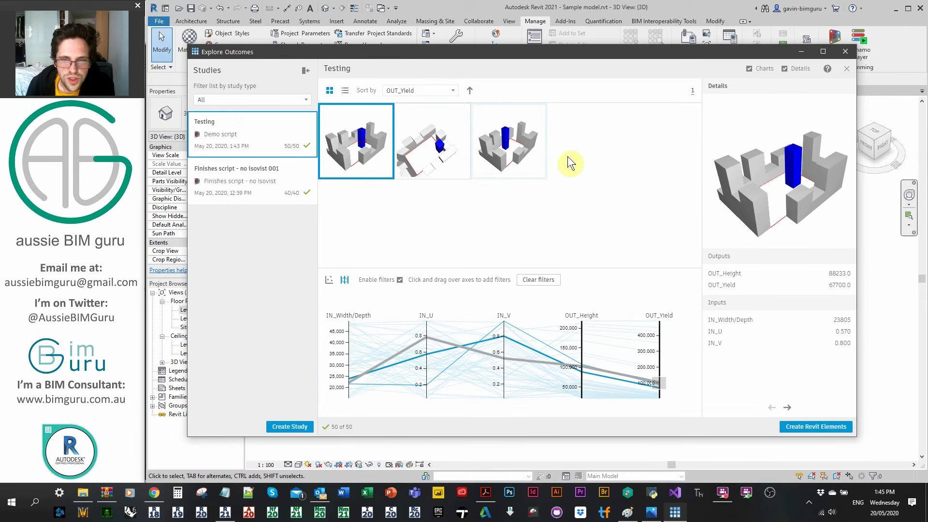
left_click_drag(747, 188, 764, 180)
left_click(530, 144)
left_click(440, 150)
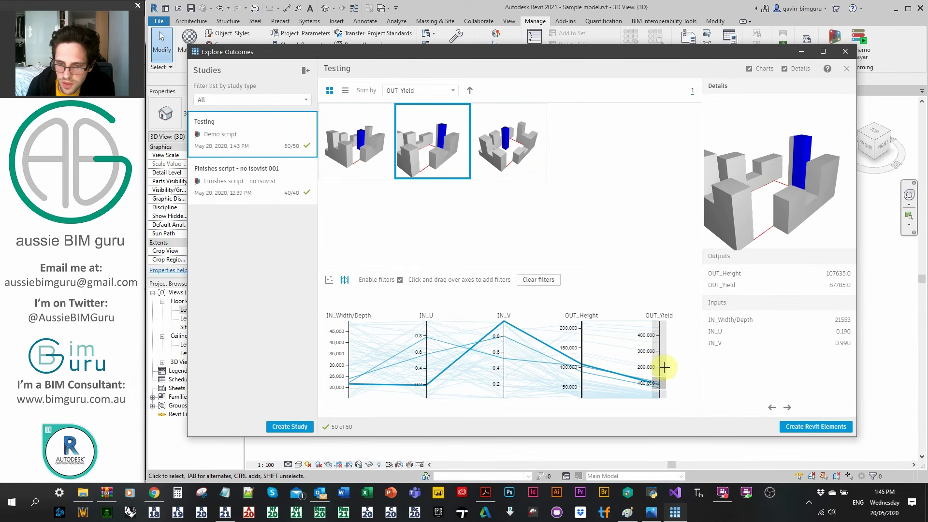
Replace the OUT_Yield filter with a wide range covering everything above about 150,000
left_click_drag(660, 382, 662, 311)
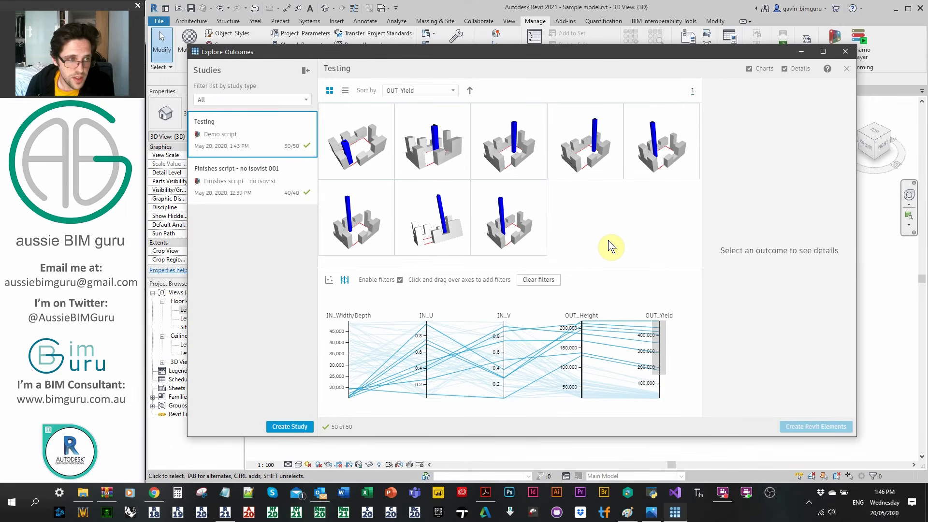
Switch to the presentation PDF in Adobe Acrobat and go to the "My thoughts" slide
left_click(486, 492)
scroll(551, 379, "down", 1)
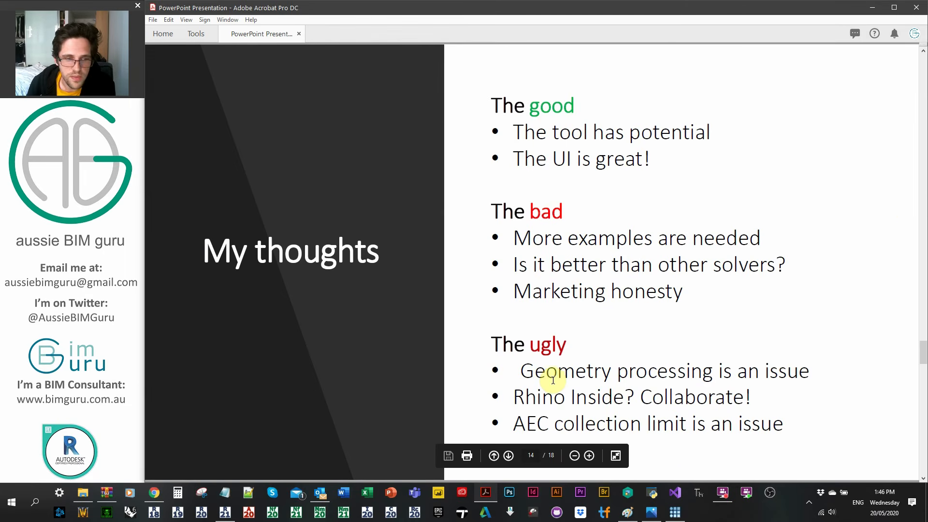